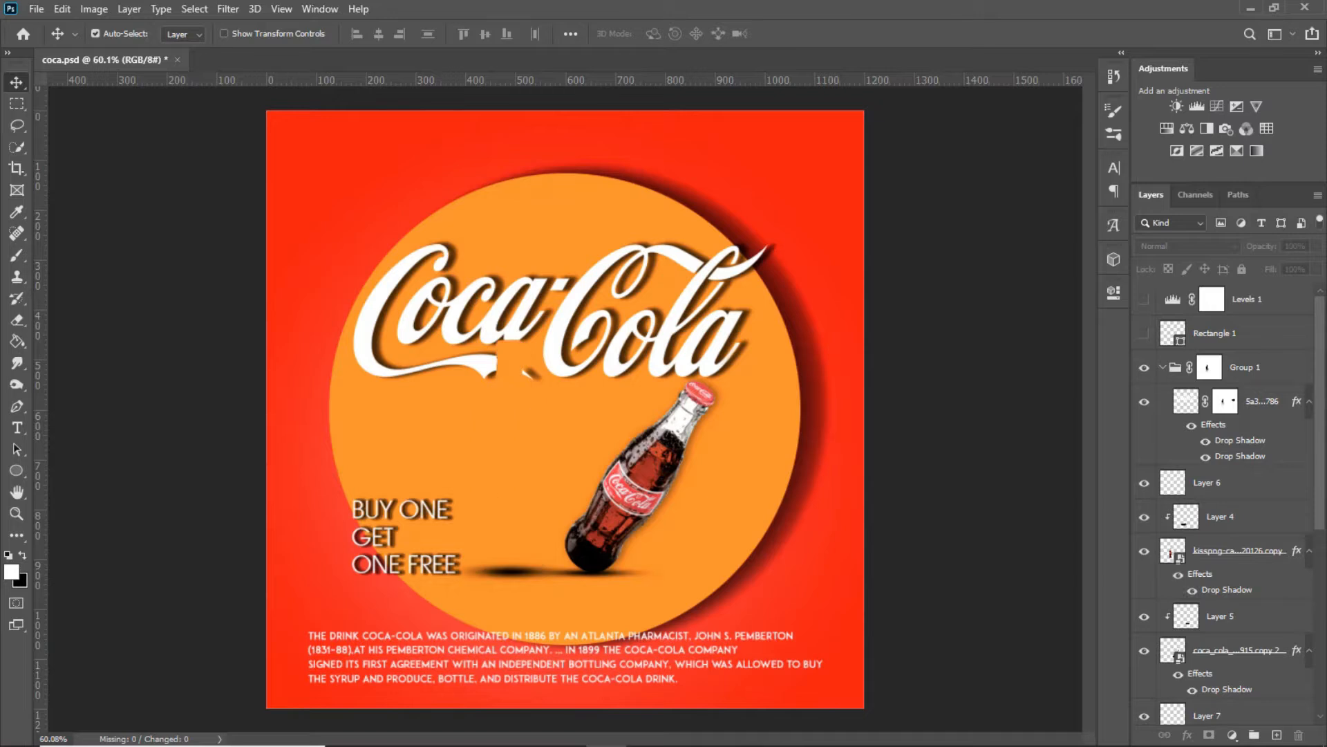
- Examine the layer structure of the finished coca.psd poster by hiding and showing its bottle and orange circle layers
left_click(1144, 548)
left_click(1144, 549)
scroll(1144, 549, "down", 2)
left_click(1145, 580)
scroll(1144, 580, "down", 1)
left_click(1145, 580)
left_click(1144, 580)
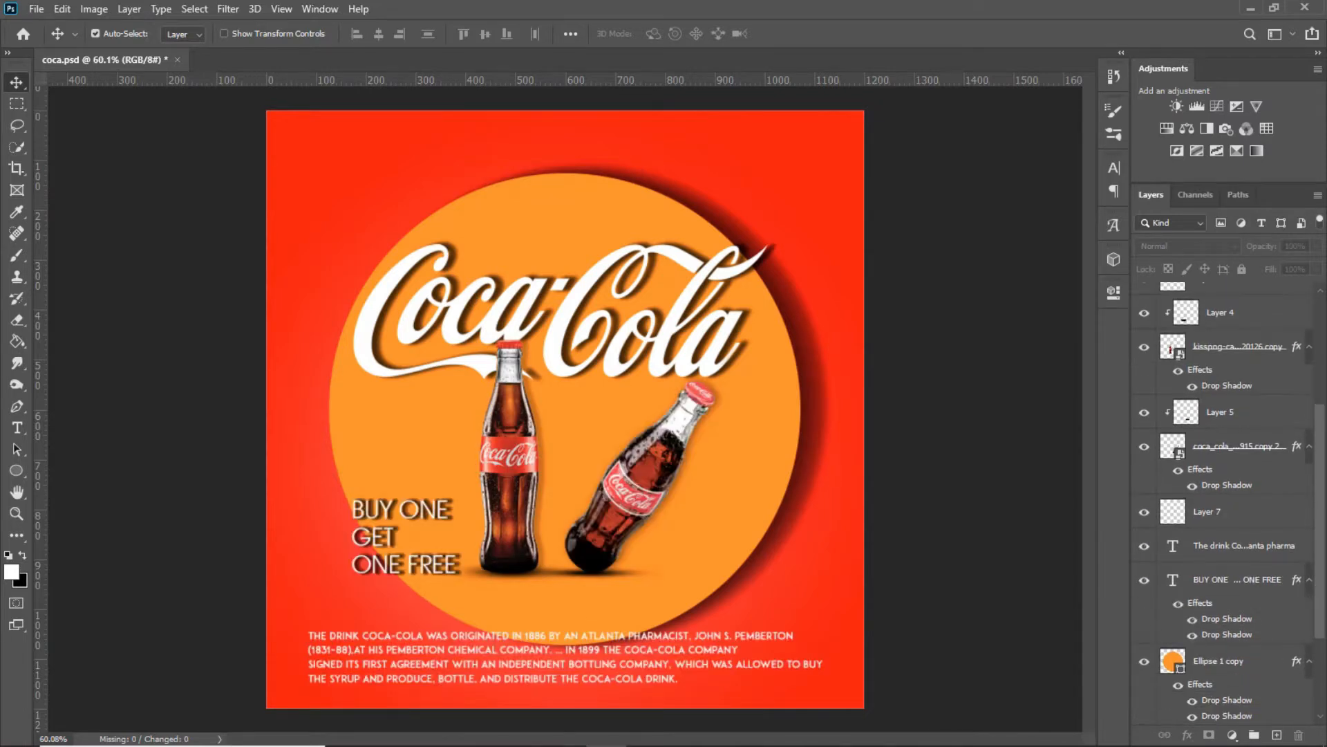
left_click(1144, 661)
left_click(1144, 661)
scroll(703, 402, "down", 3)
scroll(566, 402, "up", 1)
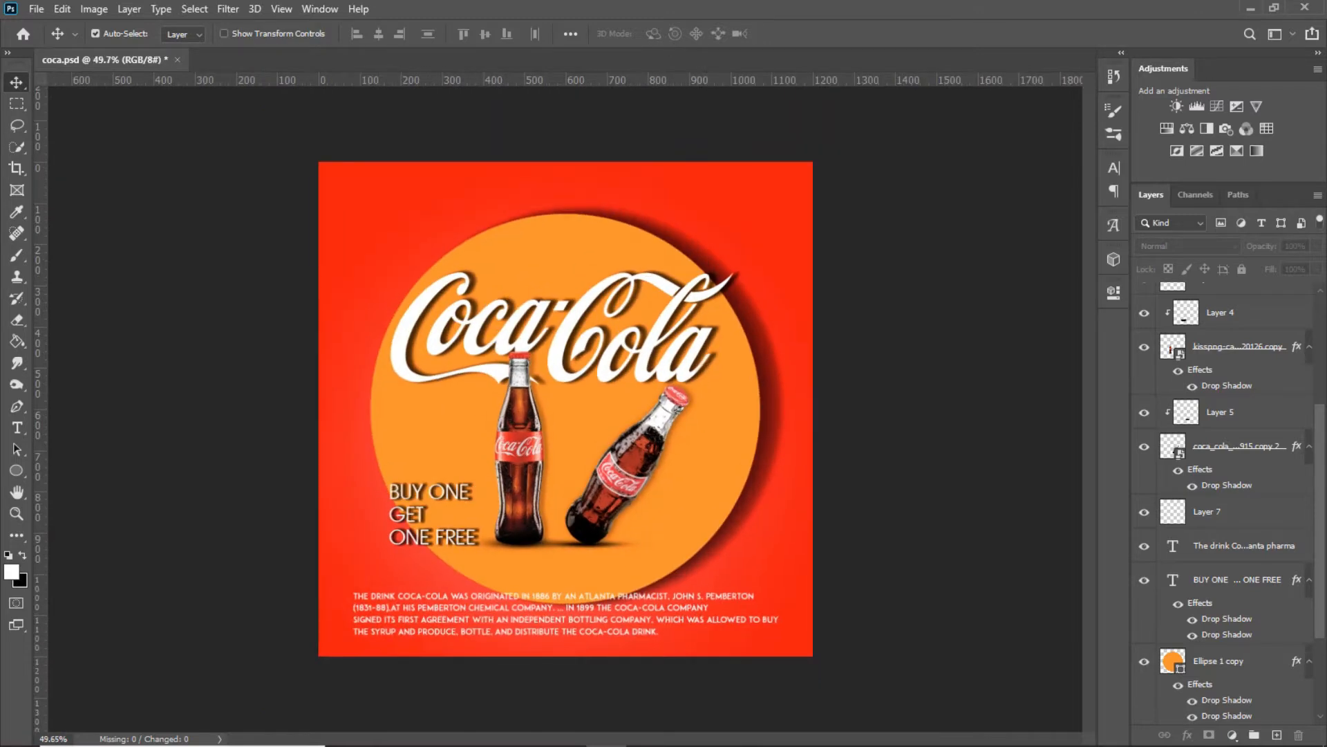
- Create a new 1200 x 1200 px document at 72 ppi in RGB colour with a white background
left_click(36, 10)
left_click(54, 26)
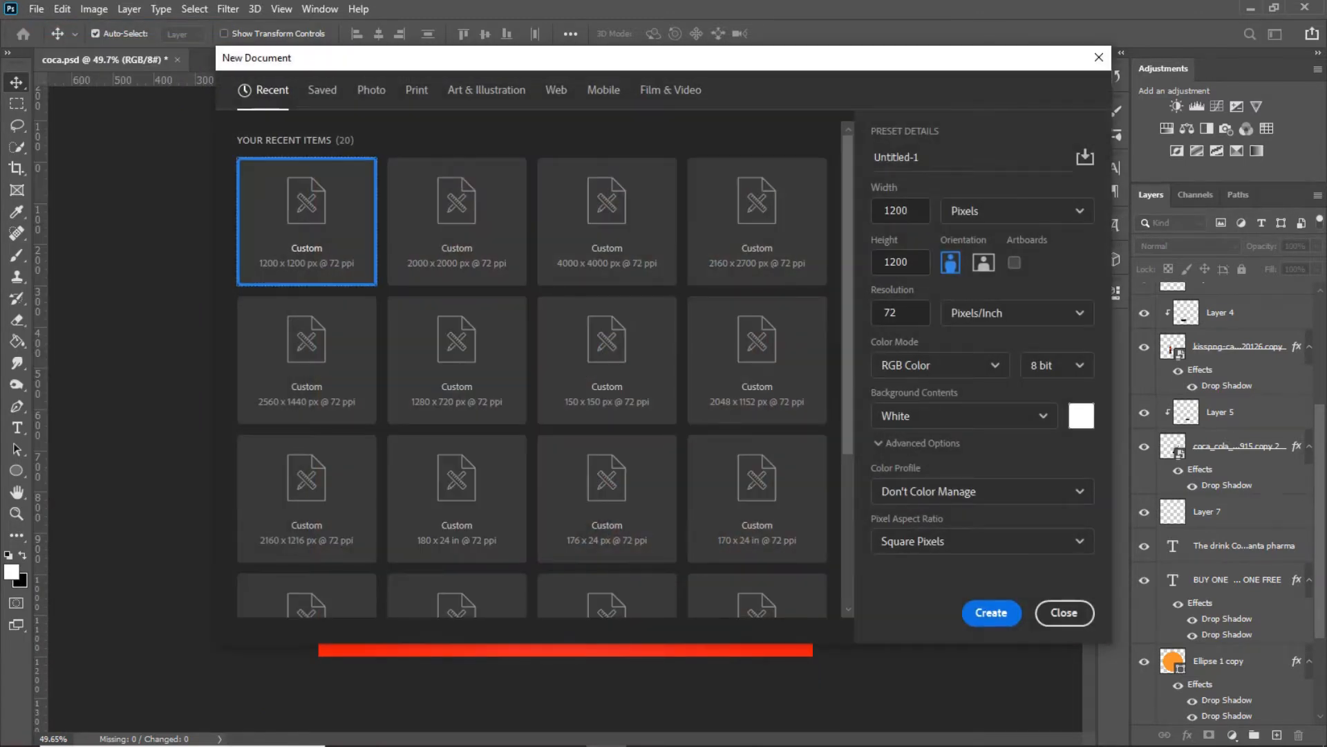
left_click(991, 613)
scroll(566, 408, "up", 1)
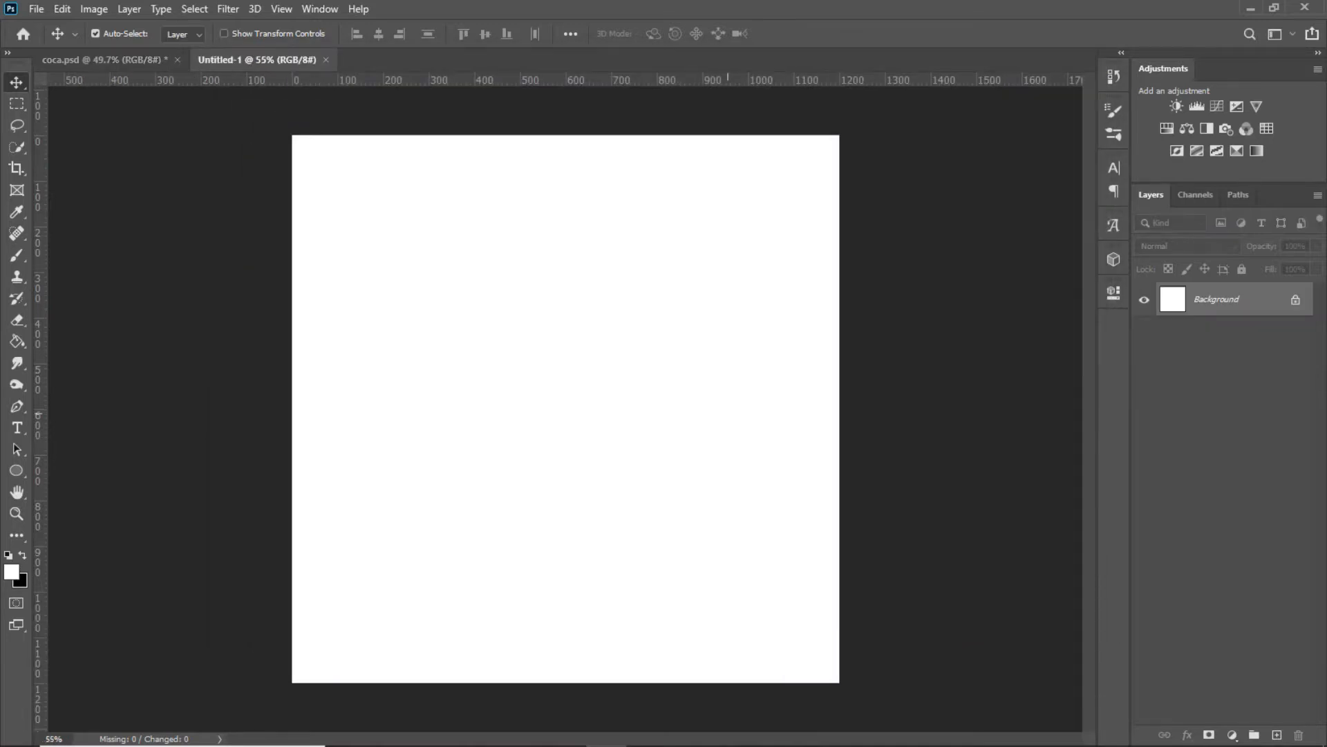
- Add a gradient fill layer above the background using the Foreground to Background preset from Basics
left_click(1232, 735)
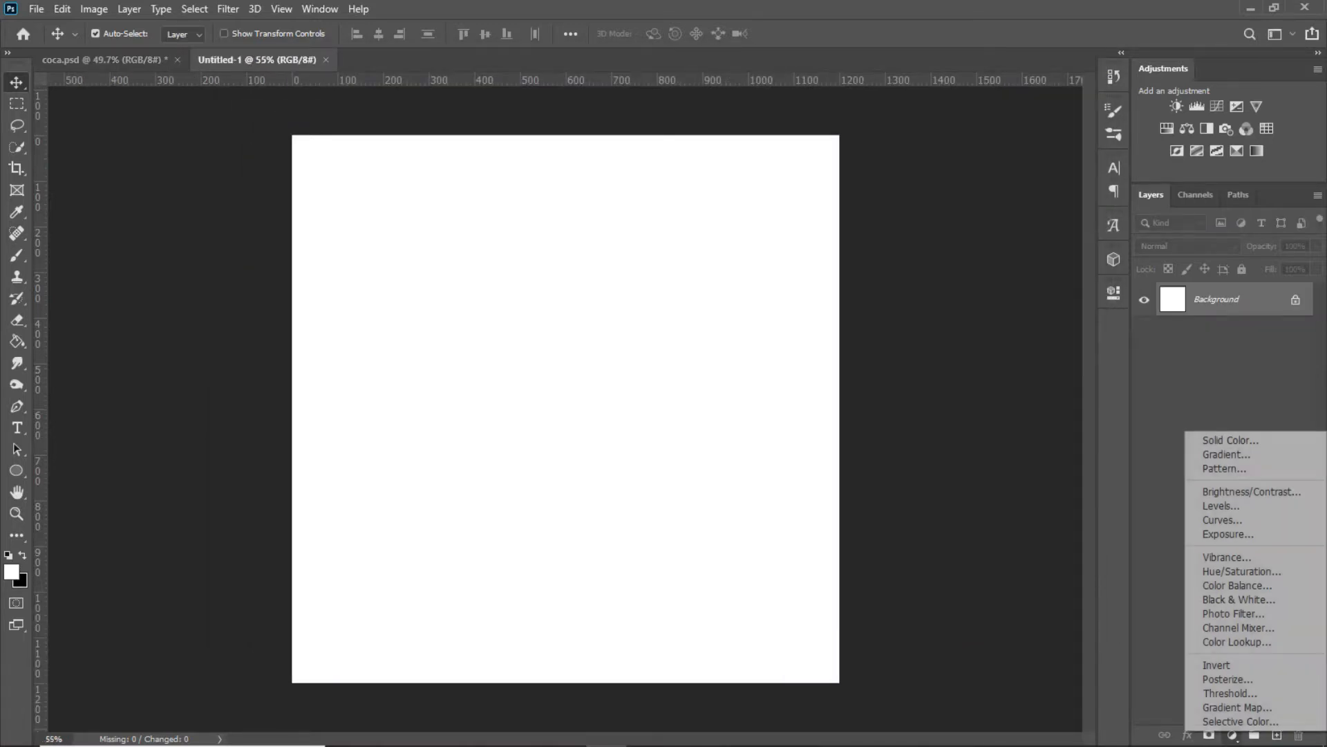
left_click(1227, 454)
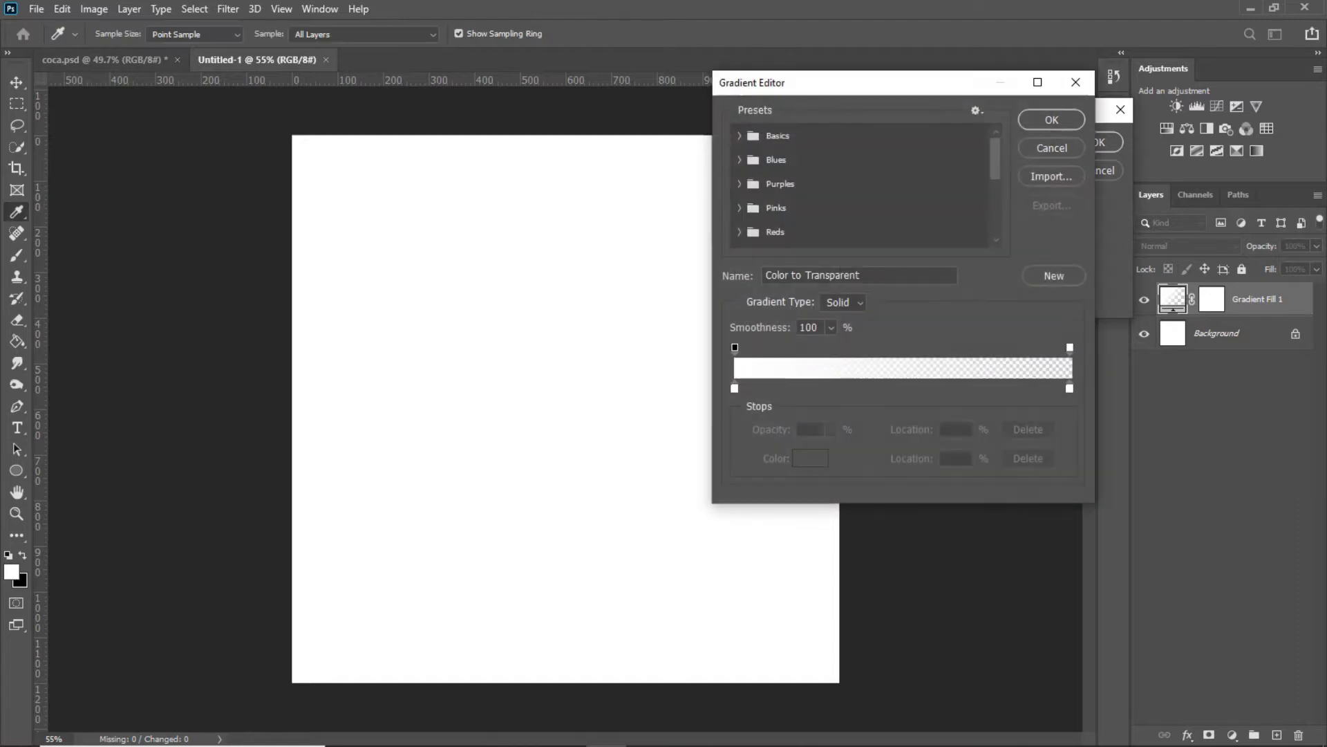
left_click(739, 135)
left_click(760, 161)
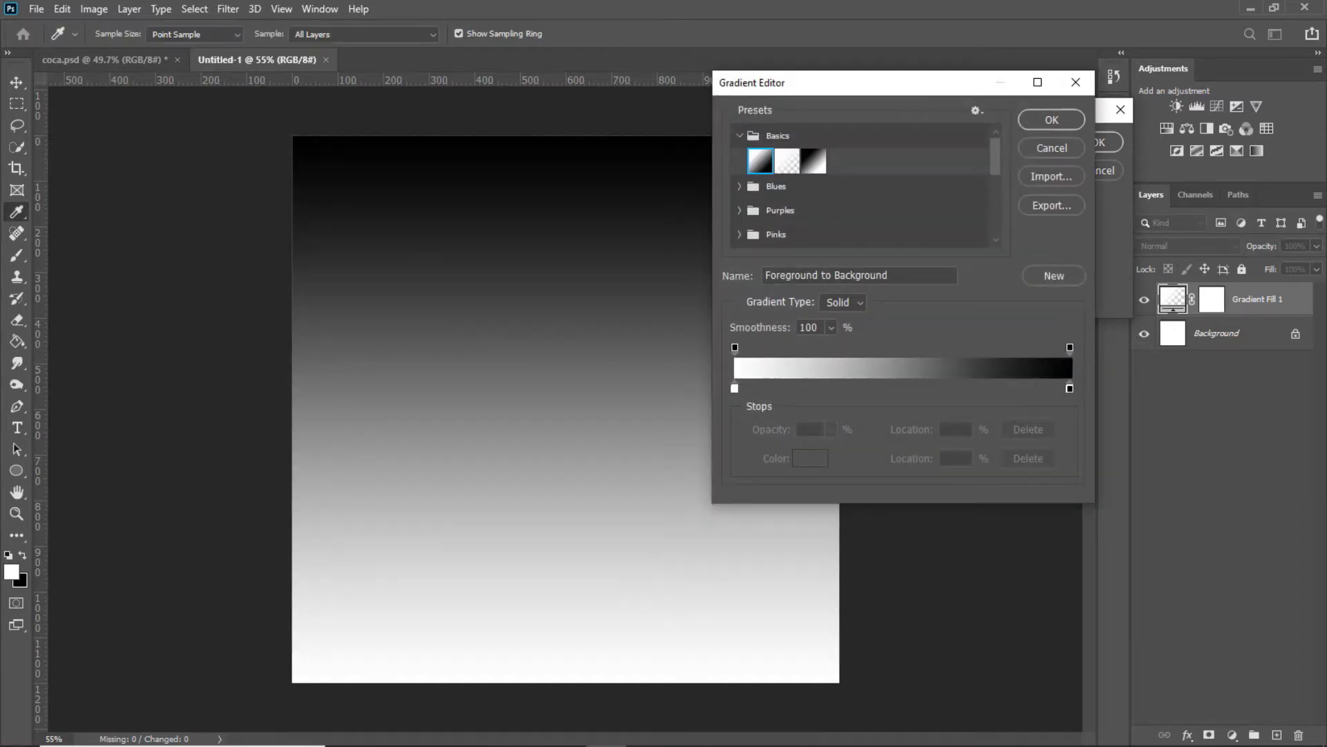
- Set the gradient's start stop colour to ff4f4f and its end stop colour to ff0000
left_click(734, 388)
left_click(810, 457)
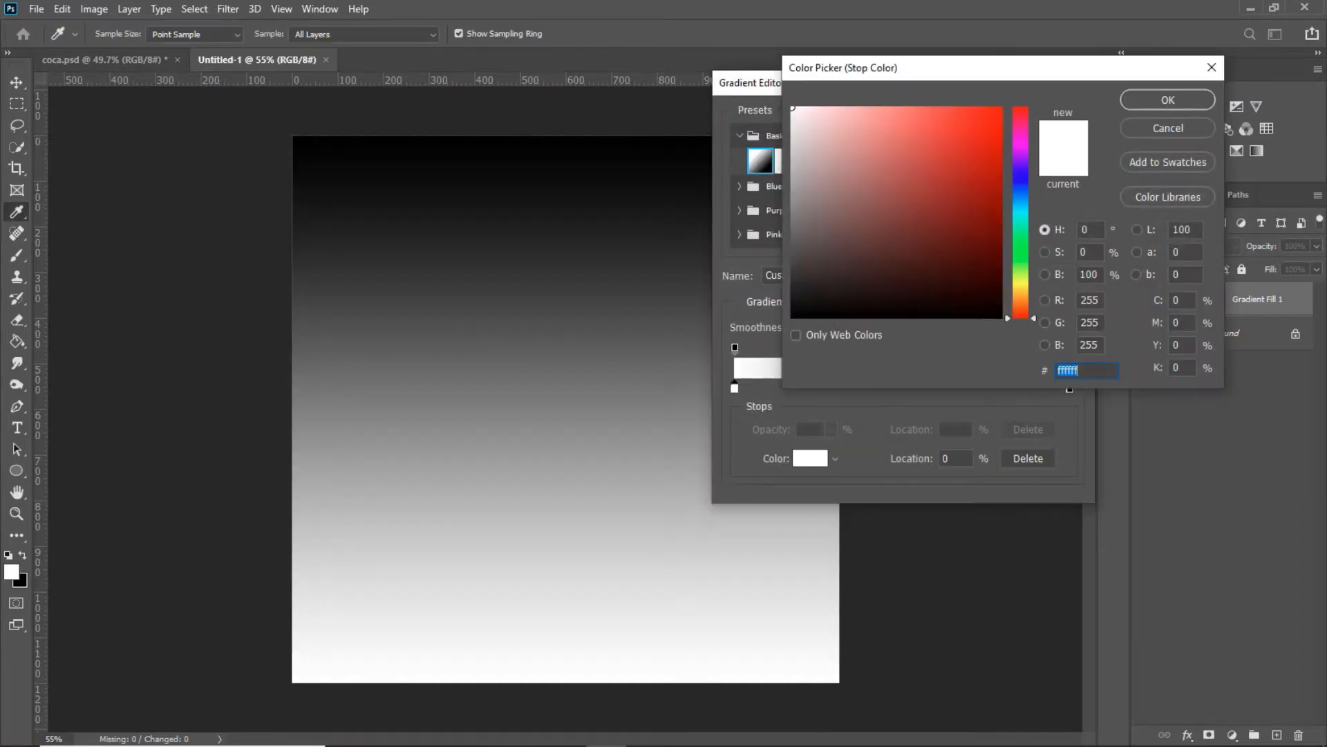
type("ff4f4f")
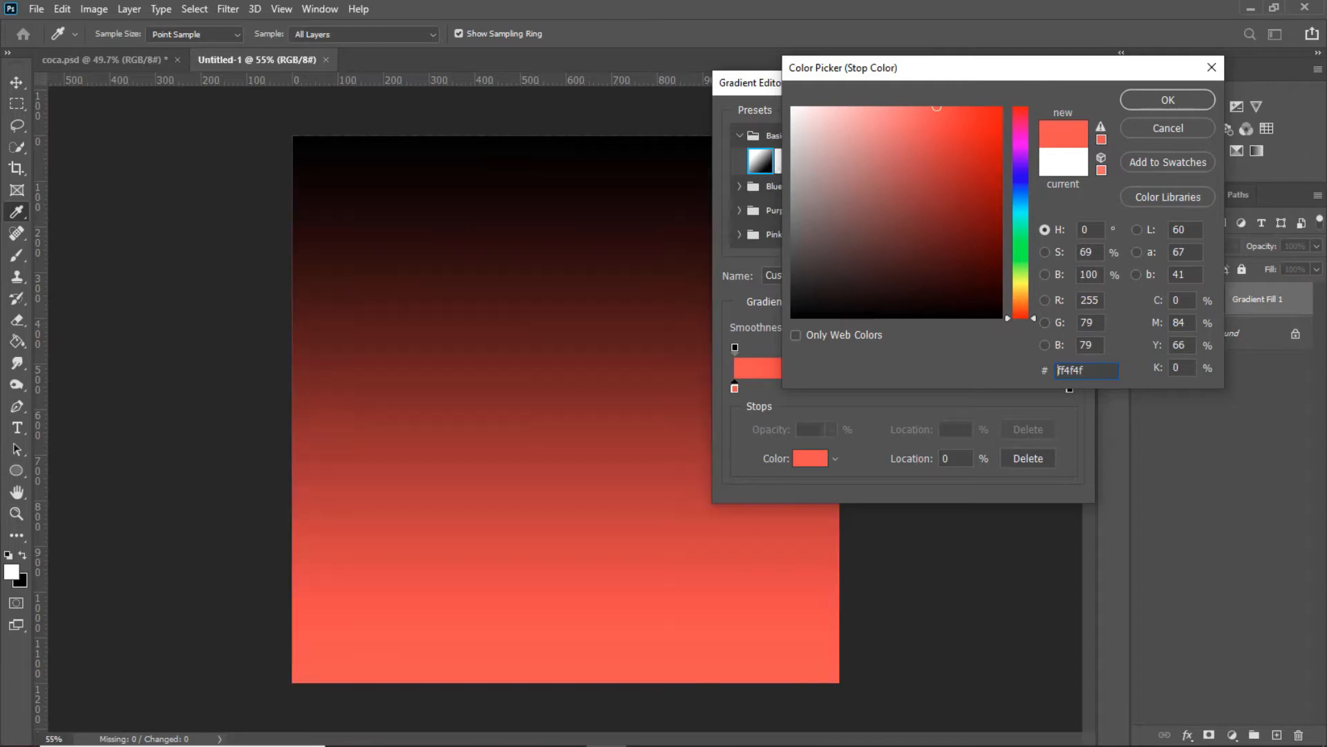
left_click(1167, 100)
left_click(1070, 389)
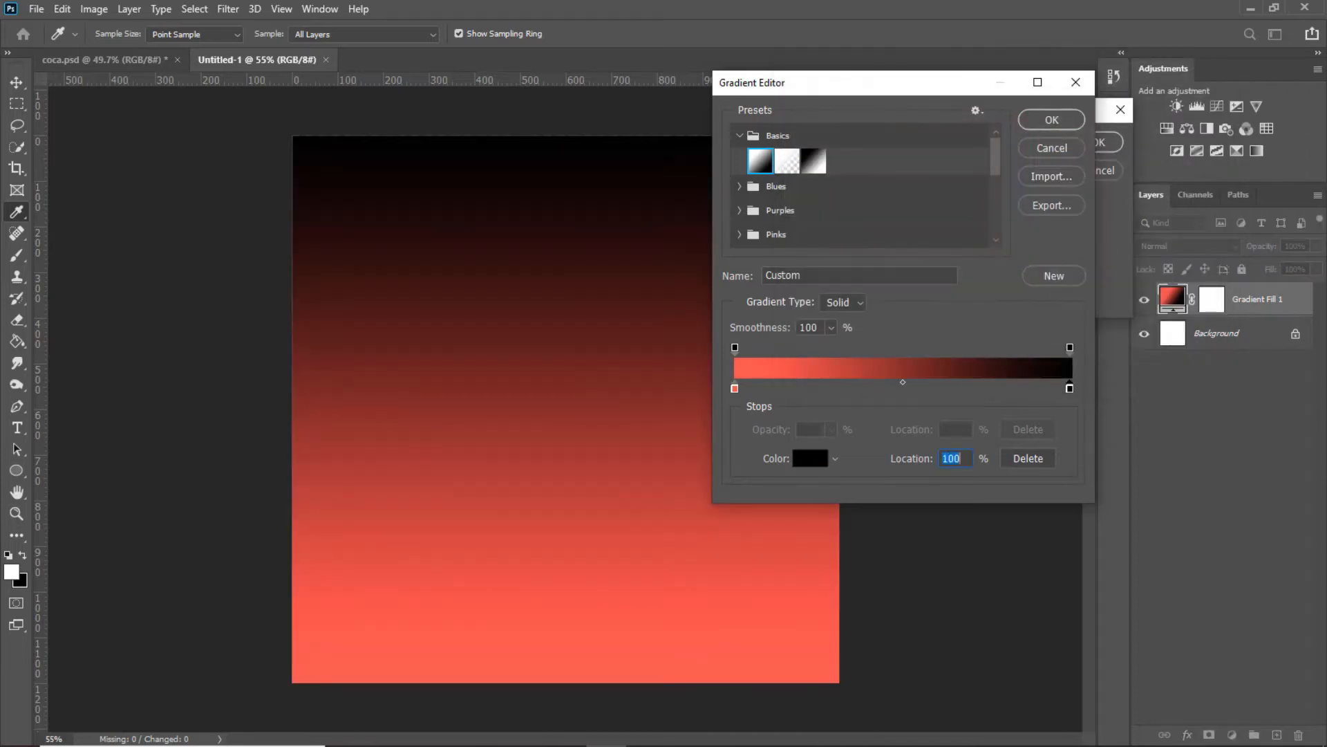
left_click(810, 457)
type("ff0000")
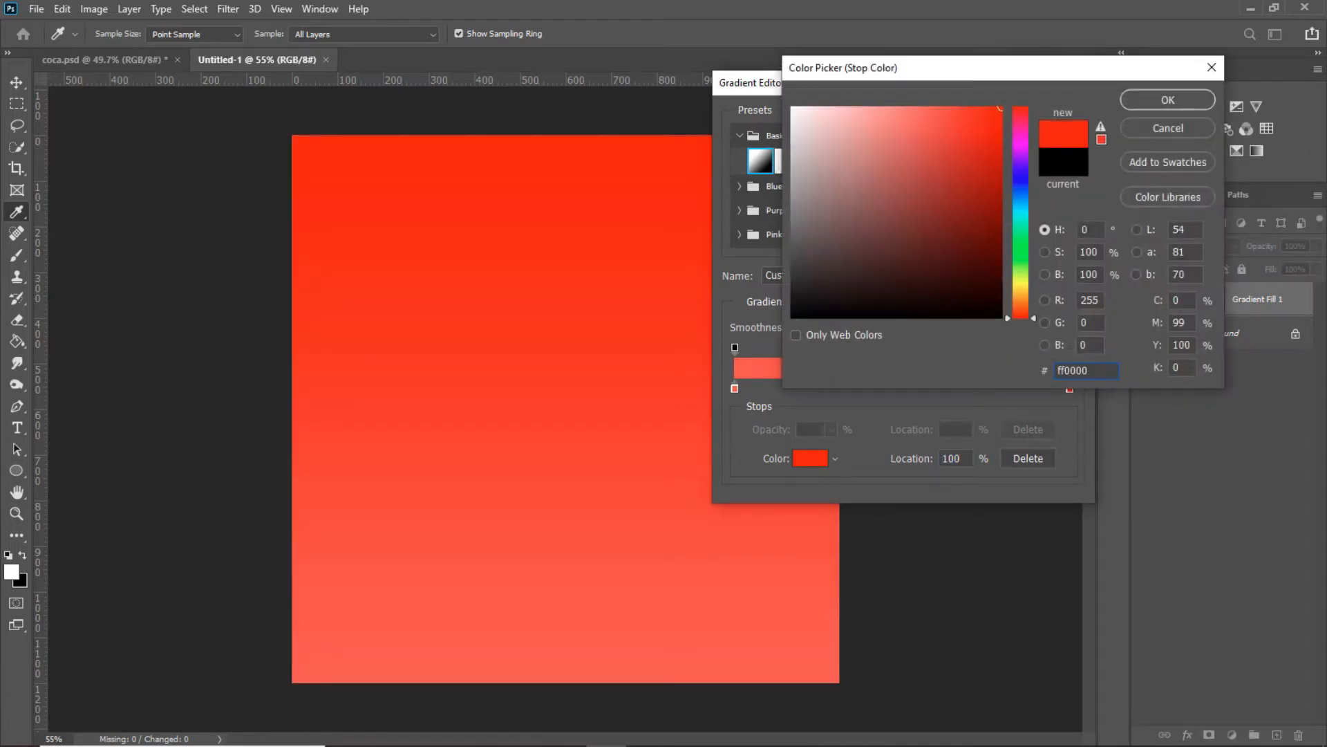
key("Return")
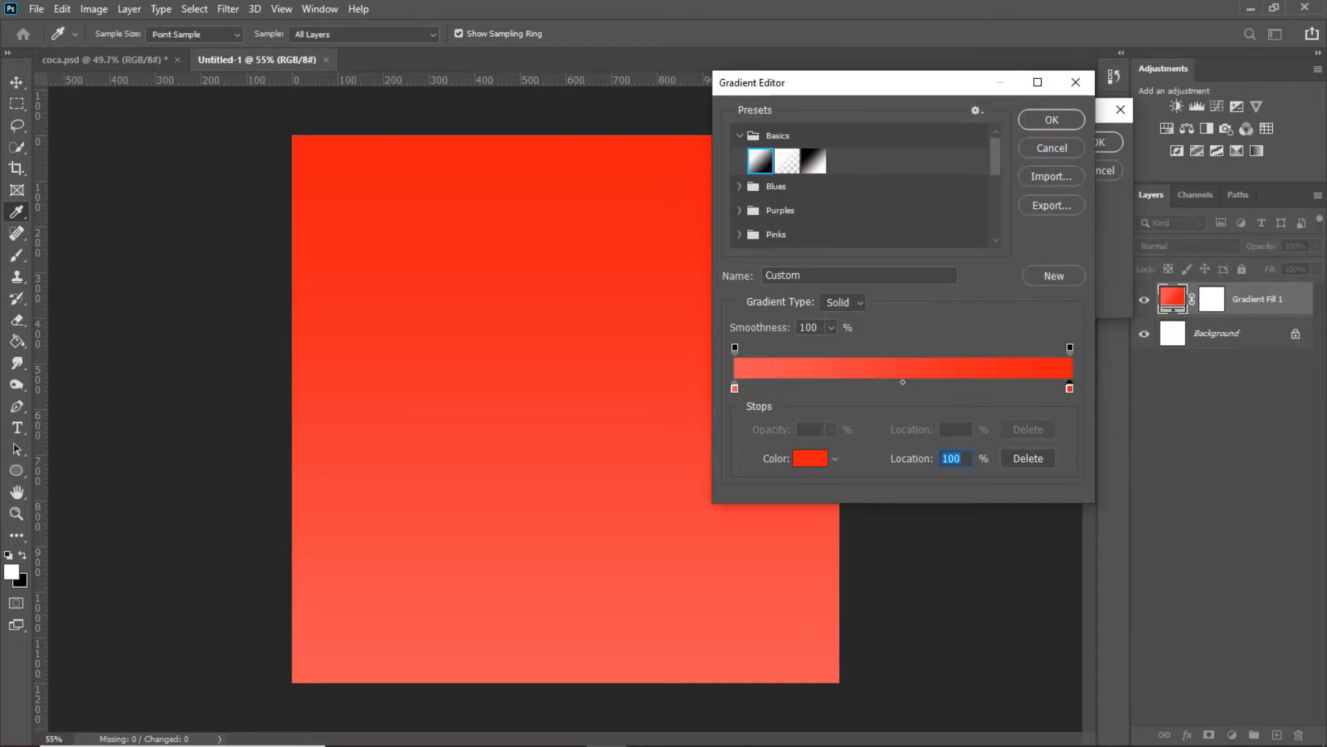
key("Return")
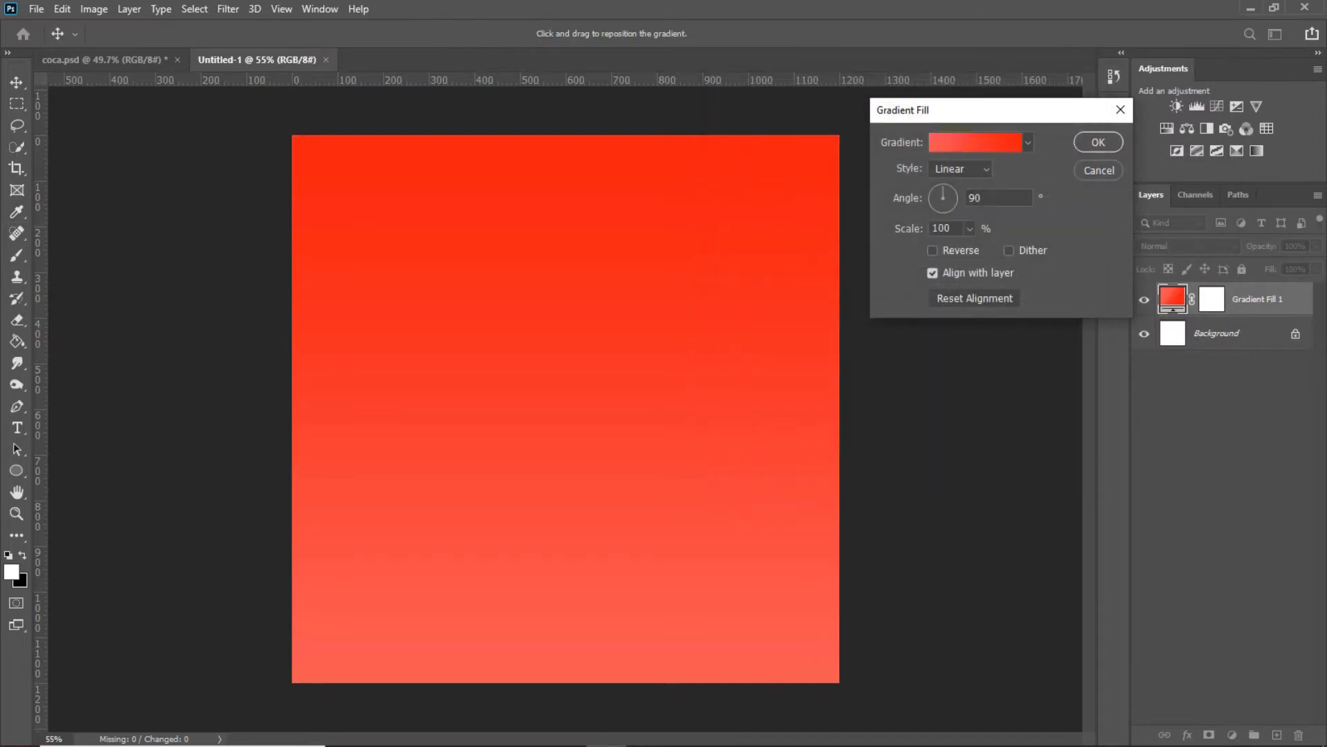
- Make the gradient fill Radial with a 120° angle and shift its centre slightly down on the canvas
left_click(961, 170)
key("Return")
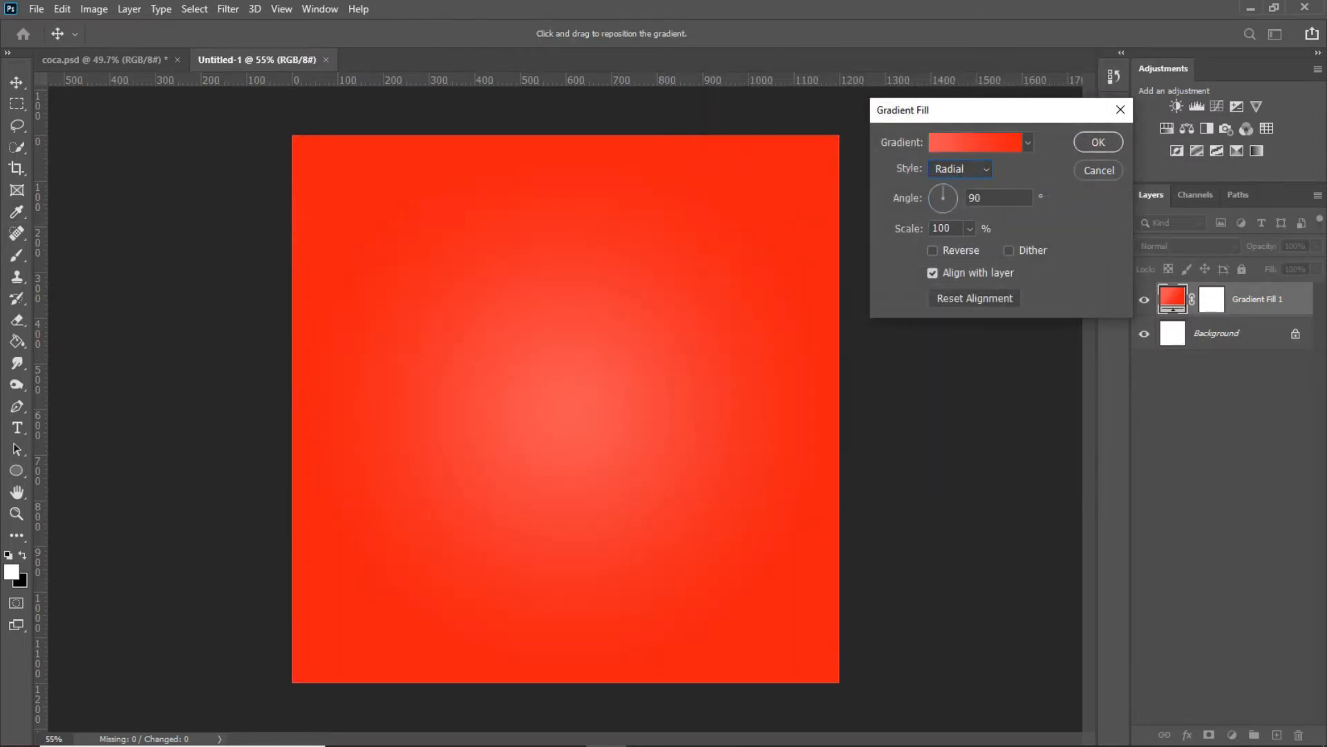
left_click_drag(983, 198, 966, 199)
type("120")
left_click(584, 390)
- Change the gradient's start stop colour to ff7878 and apply the gradient fill
left_click(1028, 142)
left_click(975, 142)
left_click(735, 388)
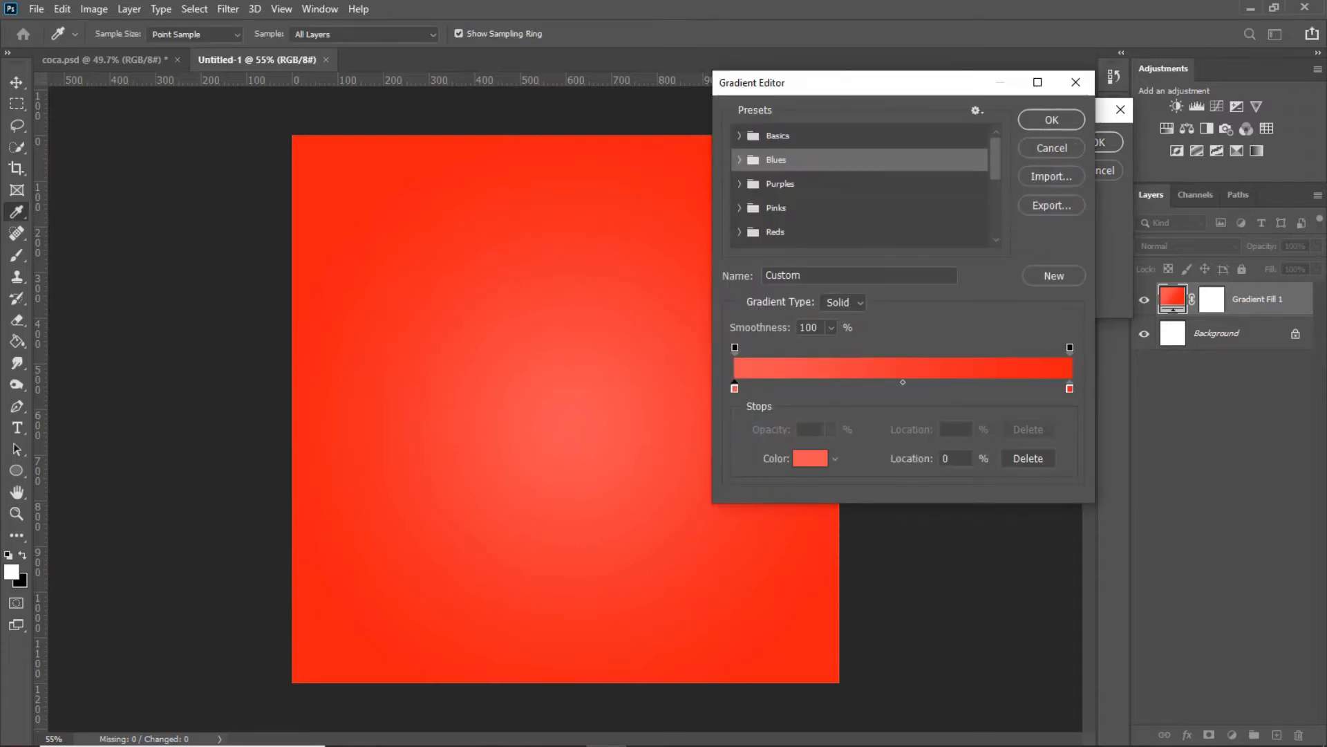
left_click(810, 459)
type("ff7878")
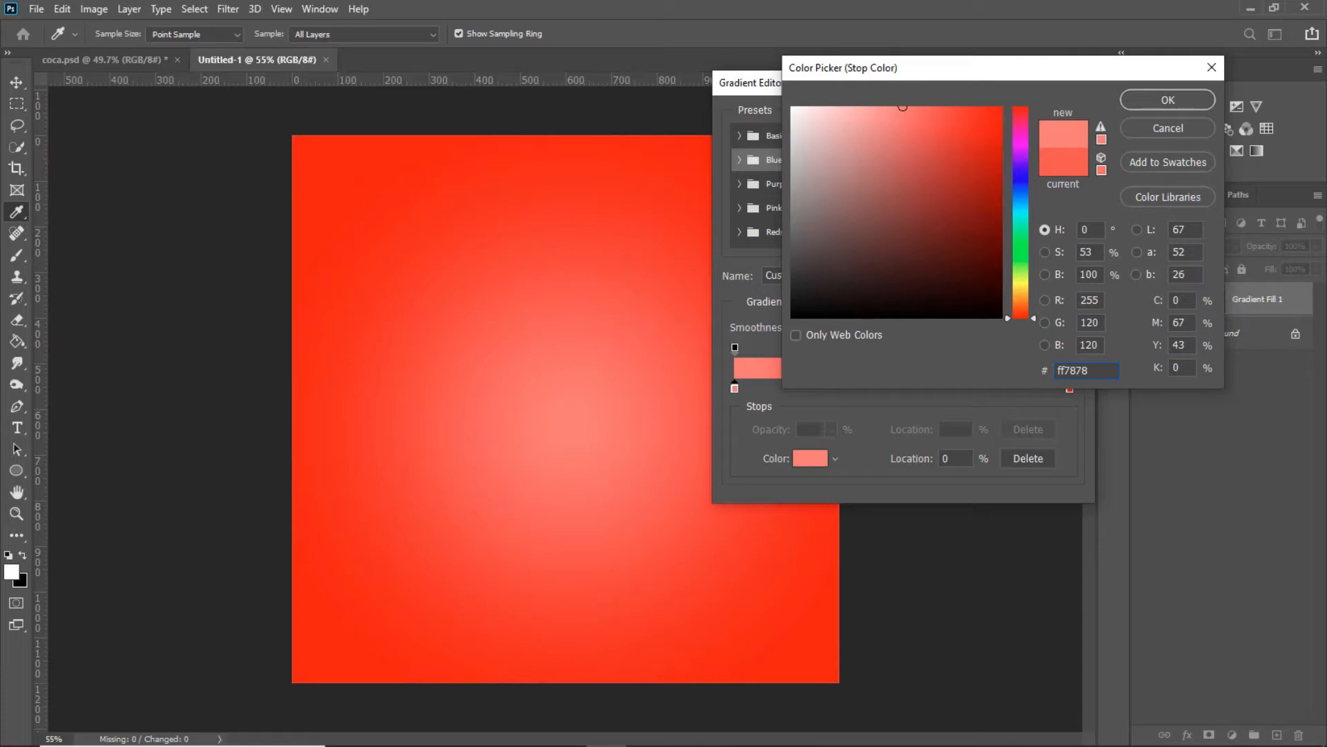
key("Return")
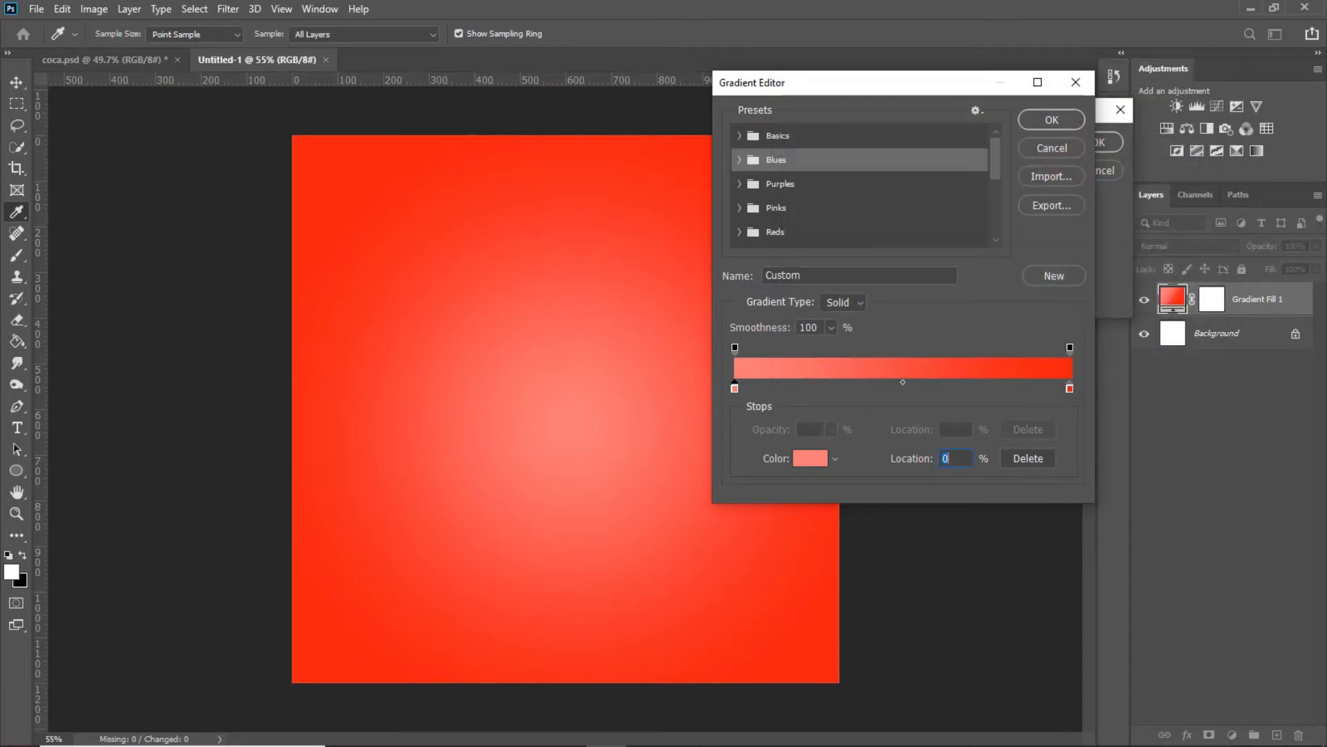
key("Return")
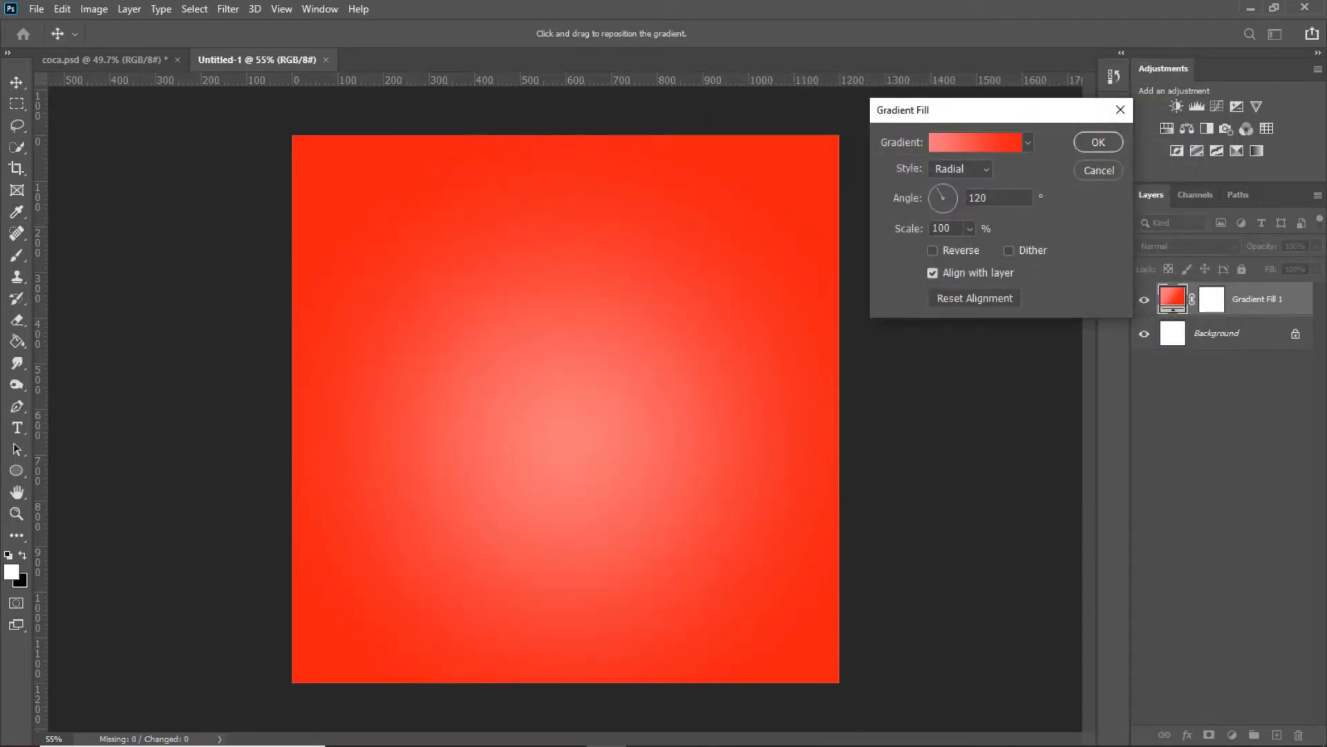
left_click(1098, 143)
scroll(708, 351, "down", 1)
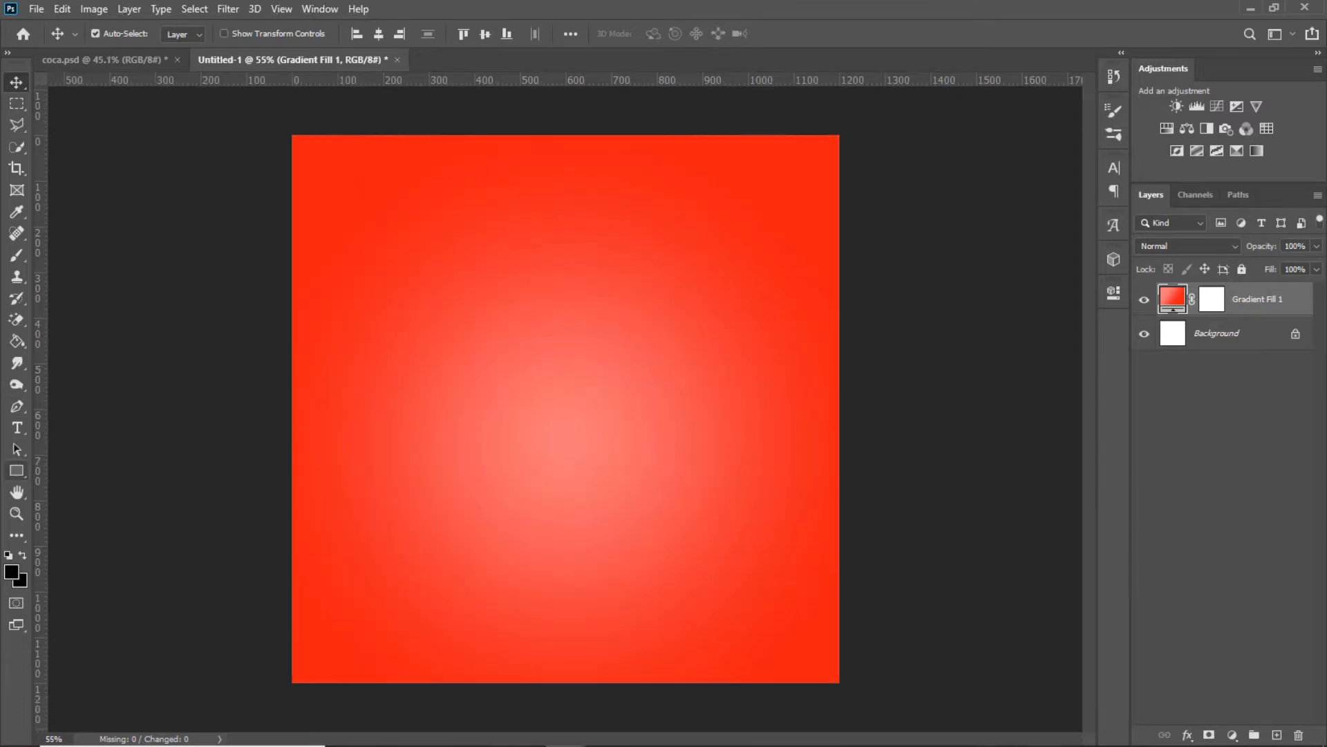
- Draw a circle about 689 px in diameter with the Ellipse tool in the lower-right area of the canvas
left_click(16, 471)
left_click(86, 502)
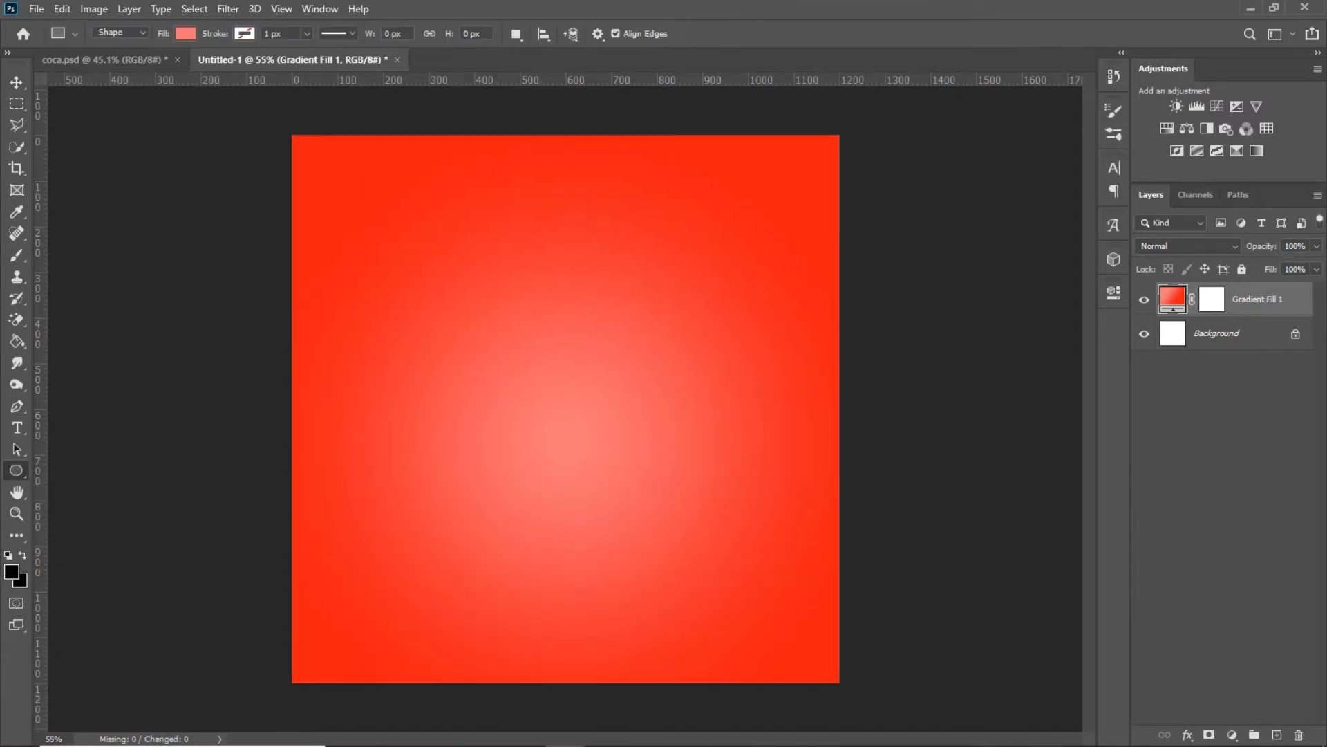
left_click_drag(482, 359, 796, 695)
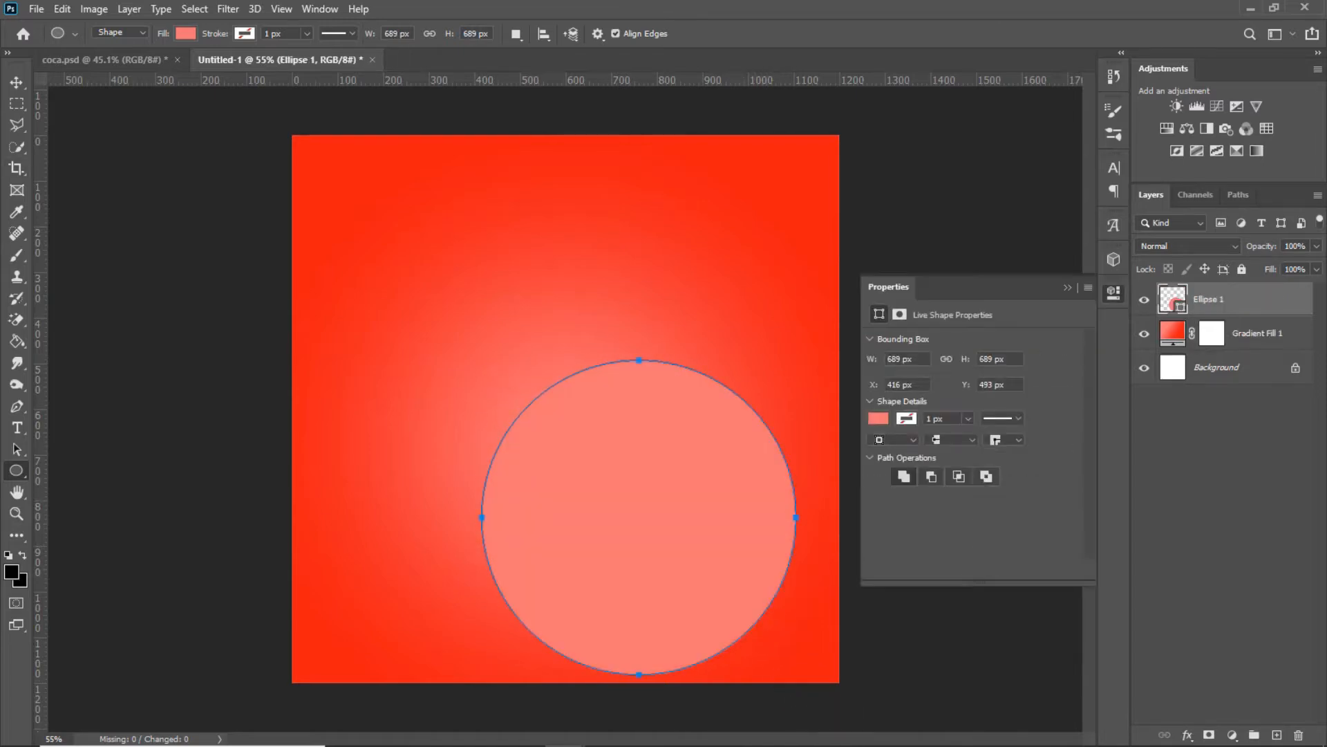
- Move the circle towards the middle of the canvas and enlarge it to about 822 px in diameter
left_click(16, 82)
left_click_drag(677, 442, 605, 389)
key("ctrl+t")
left_click_drag(723, 464, 783, 480)
left_click_drag(707, 449, 689, 377)
left_click(822, 33)
scroll(758, 359, "down", 3)
scroll(758, 359, "up", 3)
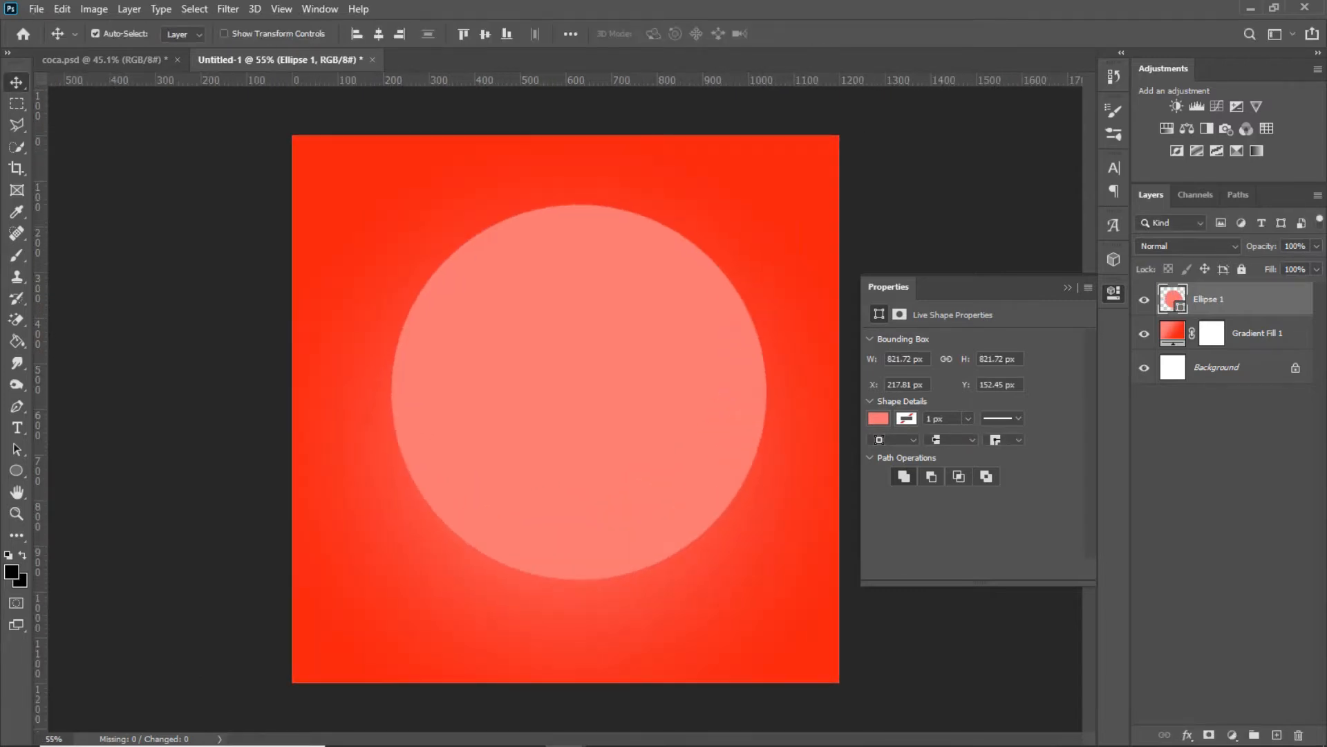
- Centre the circle vertically and horizontally on the canvas, and nudge it slightly down
left_click(1068, 286)
left_click(485, 33)
left_click(379, 34)
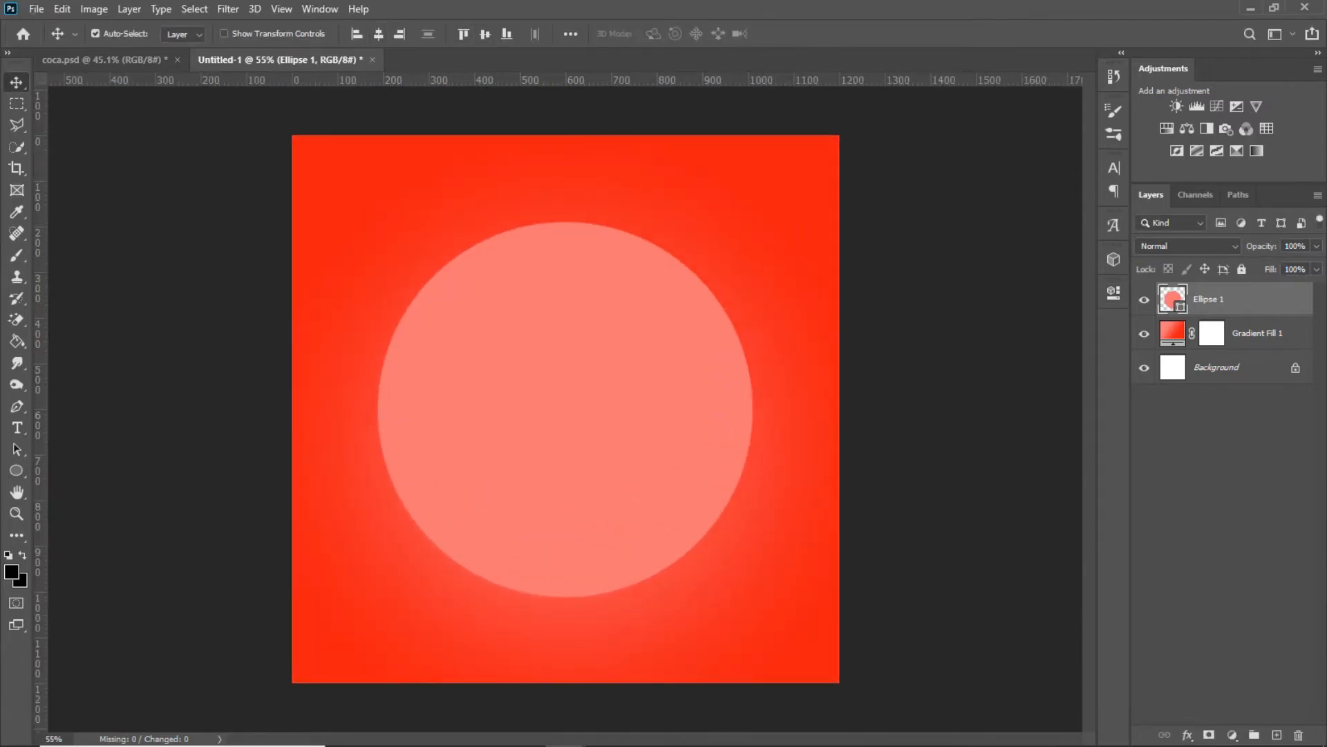
scroll(627, 367, "down", 3)
left_click_drag(626, 368, 627, 380)
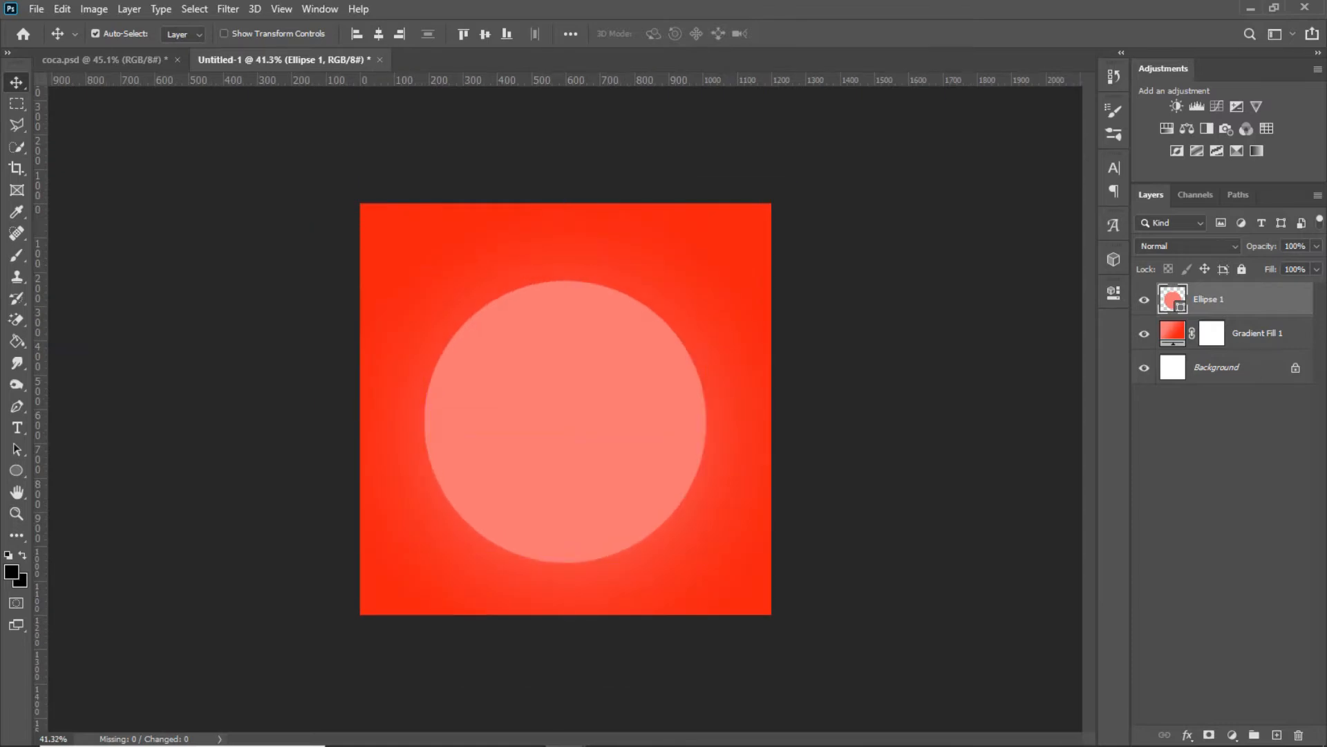
- Change the circle's fill to orange from the recently used colours
left_click(878, 418)
left_click(986, 507)
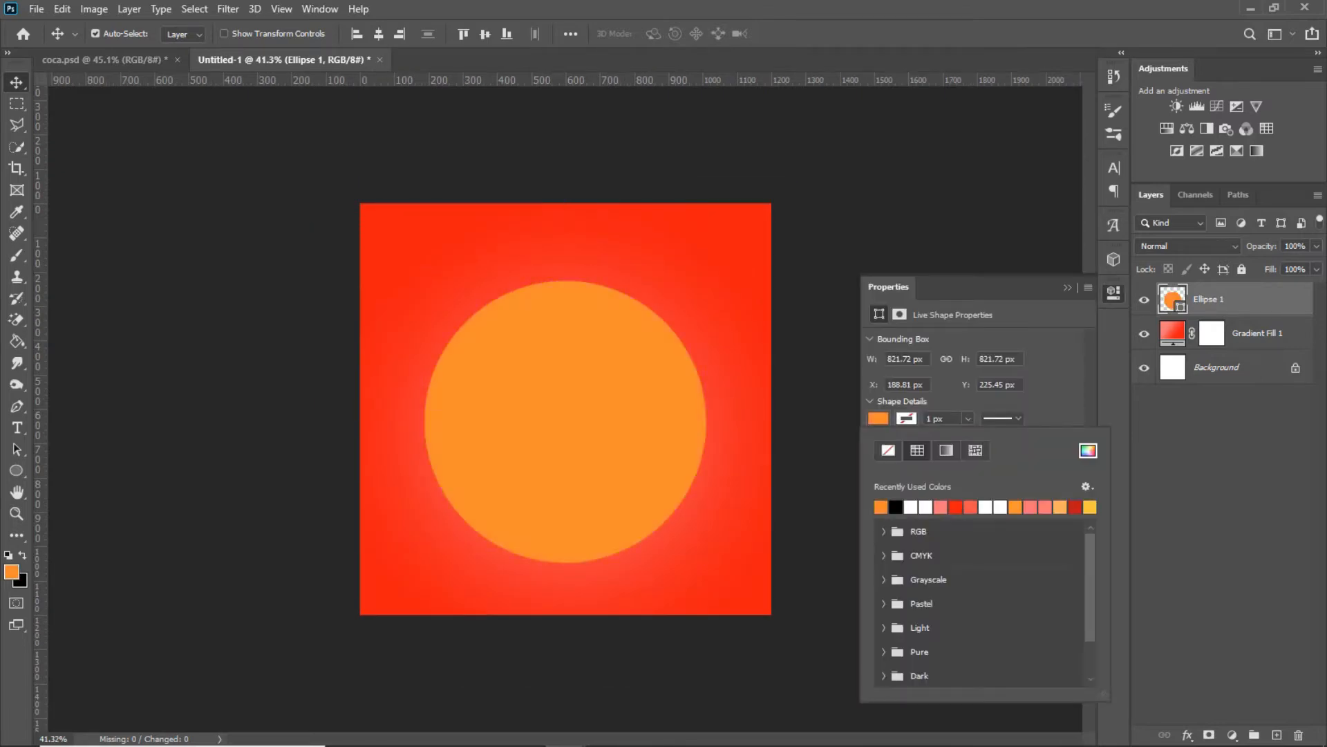
left_click(633, 323)
scroll(633, 324, "up", 3)
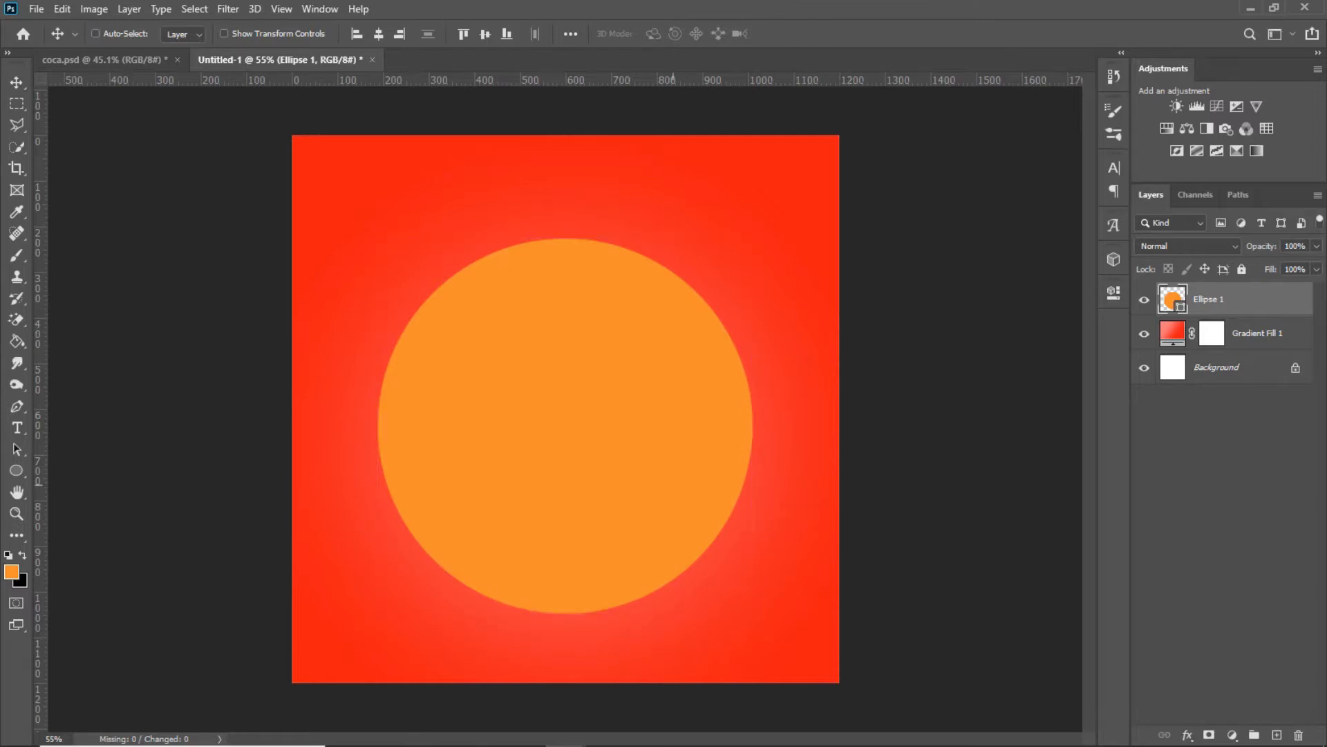
- Scale the orange circle to about 117% and centre it horizontally and vertically on the canvas
key("ctrl+t")
left_click_drag(754, 618, 796, 660)
left_click_drag(571, 236, 568, 208)
left_click_drag(612, 320, 592, 289)
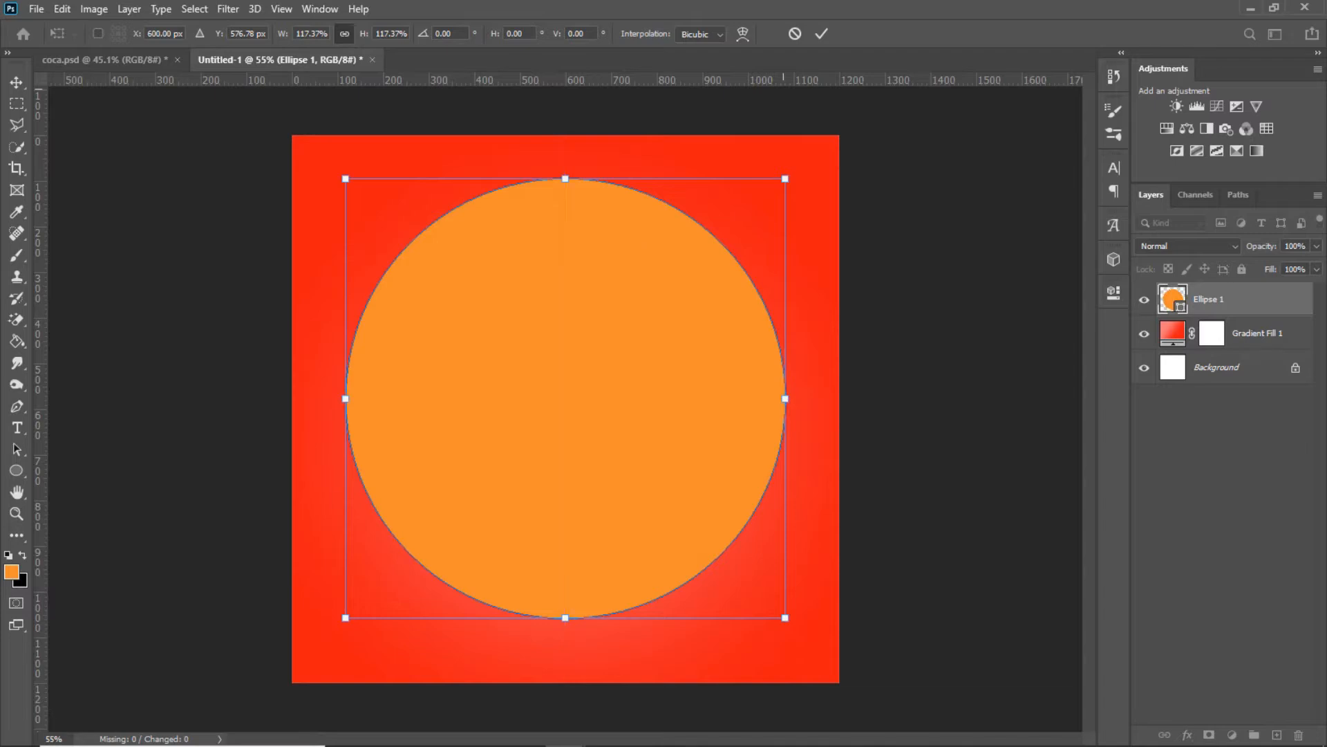
left_click(822, 33)
left_click(378, 34)
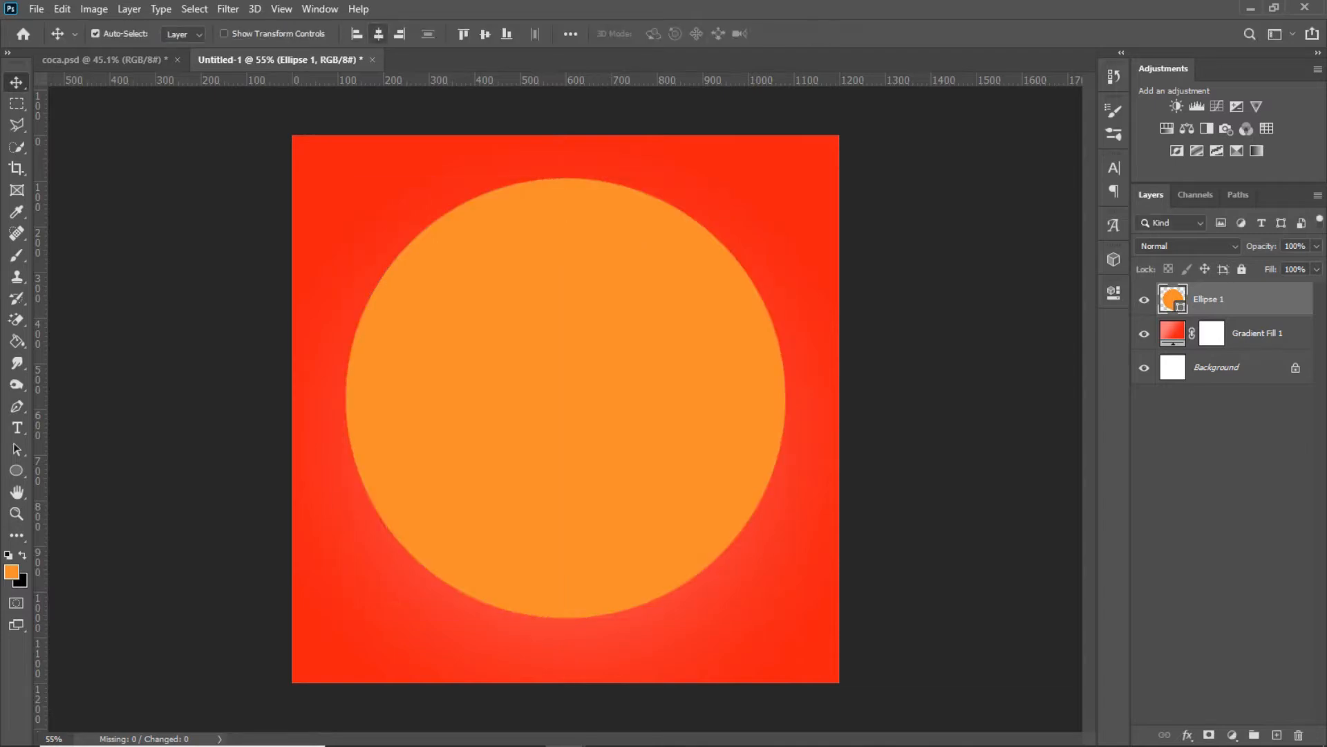
left_click(485, 33)
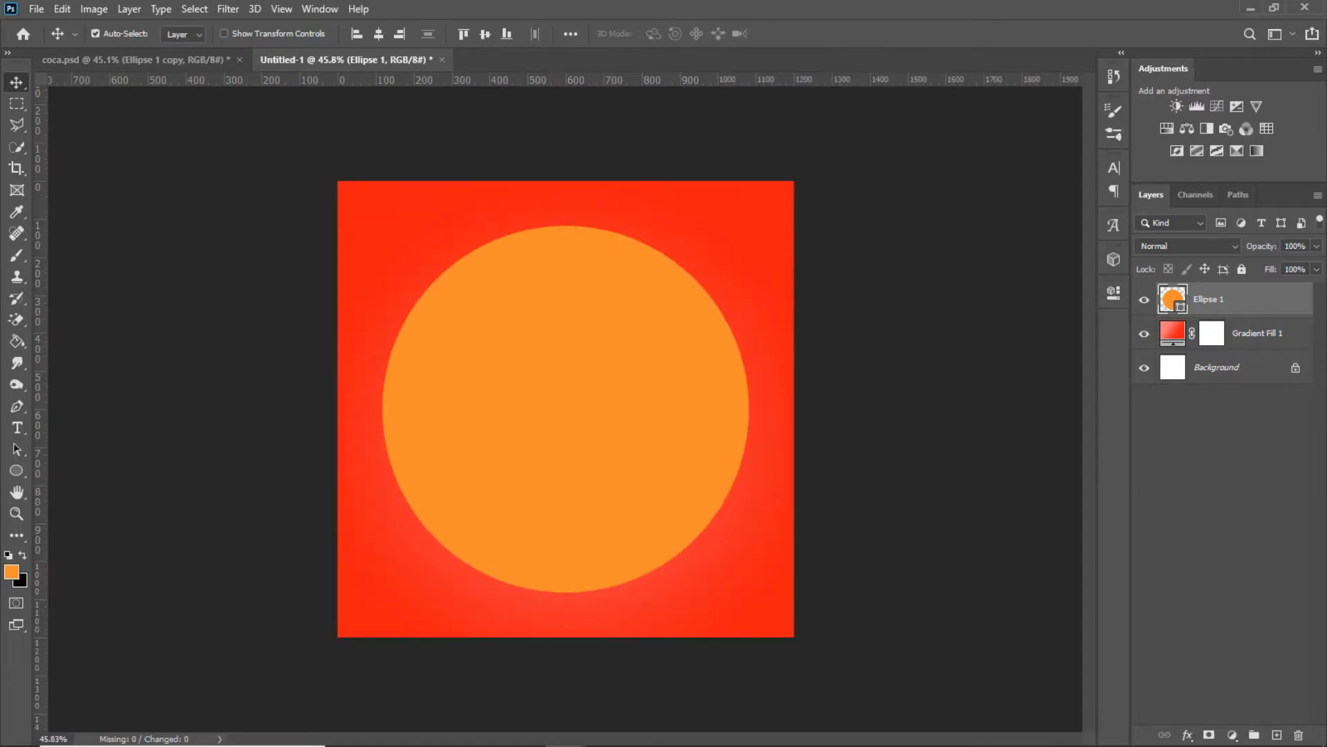
- Add two drop shadow effects to the circle's layer and place the style dialog clear of the artwork
double_click(1266, 300)
left_click(722, 485)
left_click(723, 507)
left_click_drag(739, 172, 873, 154)
- Adjust the first drop shadow to 40% opacity and 45 px distance, casting towards the circle's right side
left_click(857, 465)
left_click_drag(773, 408, 787, 407)
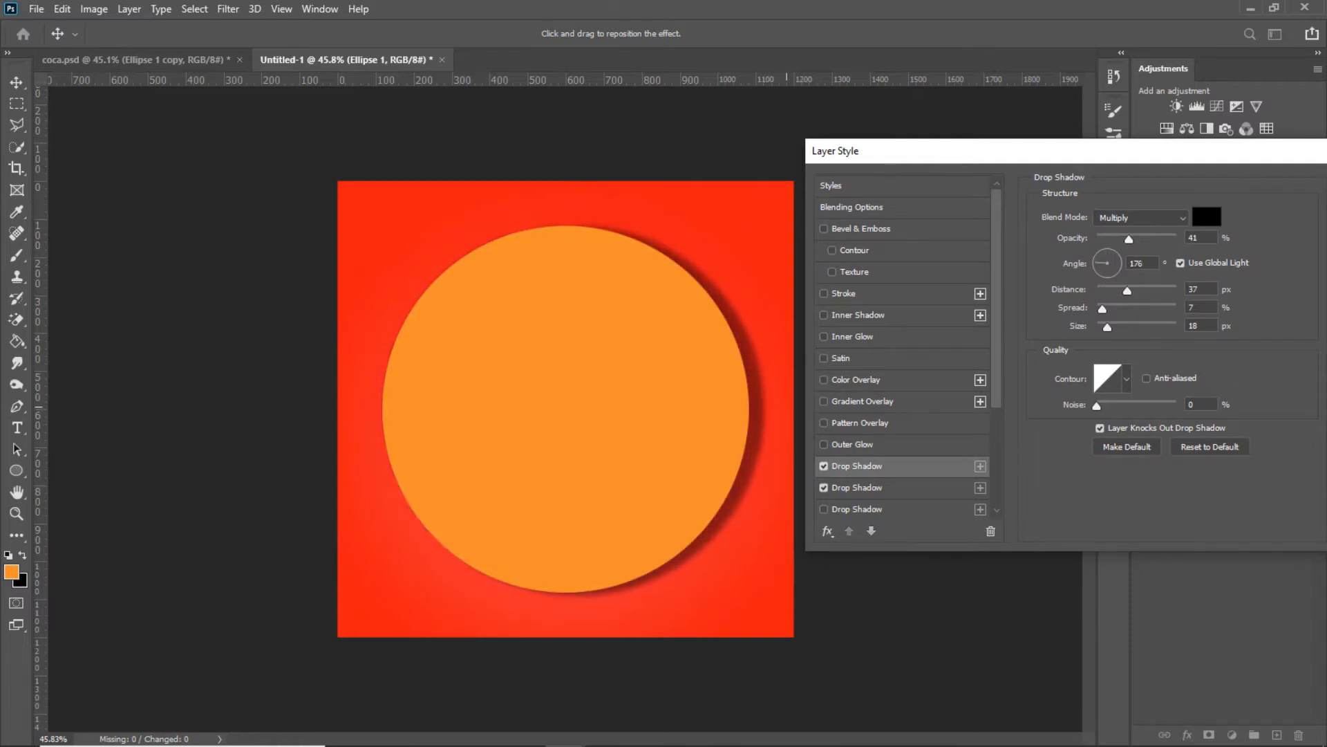
left_click_drag(1129, 239, 1129, 239)
left_click_drag(1128, 291, 1108, 291)
- Set the second drop shadow to 36% opacity, -174° angle, 6 px distance, 10% spread and 29 px size
left_click(857, 488)
left_click_drag(1118, 239, 1147, 239)
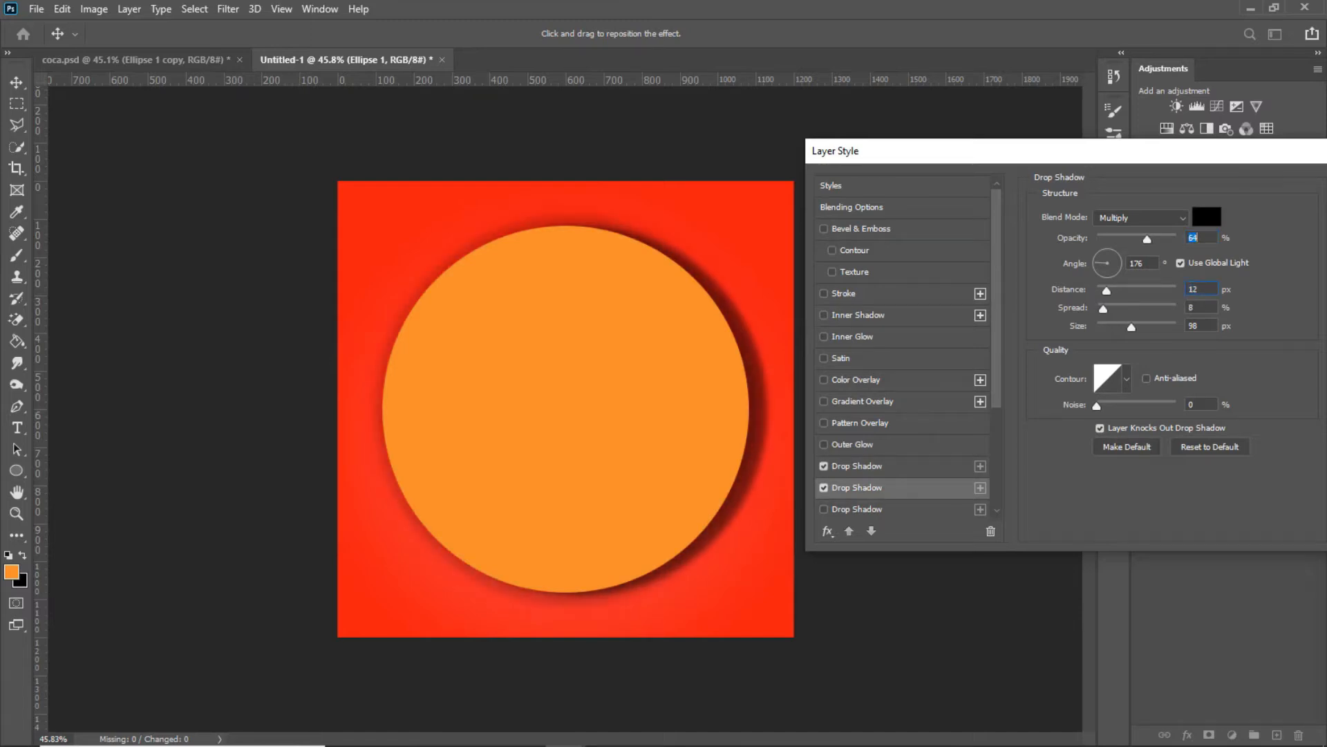
mouse_move(767, 322)
left_mouse_down()
mouse_move(766, 309)
mouse_move(778, 336)
mouse_move(791, 319)
mouse_move(774, 316)
left_mouse_up()
left_click_drag(1132, 327, 1108, 290)
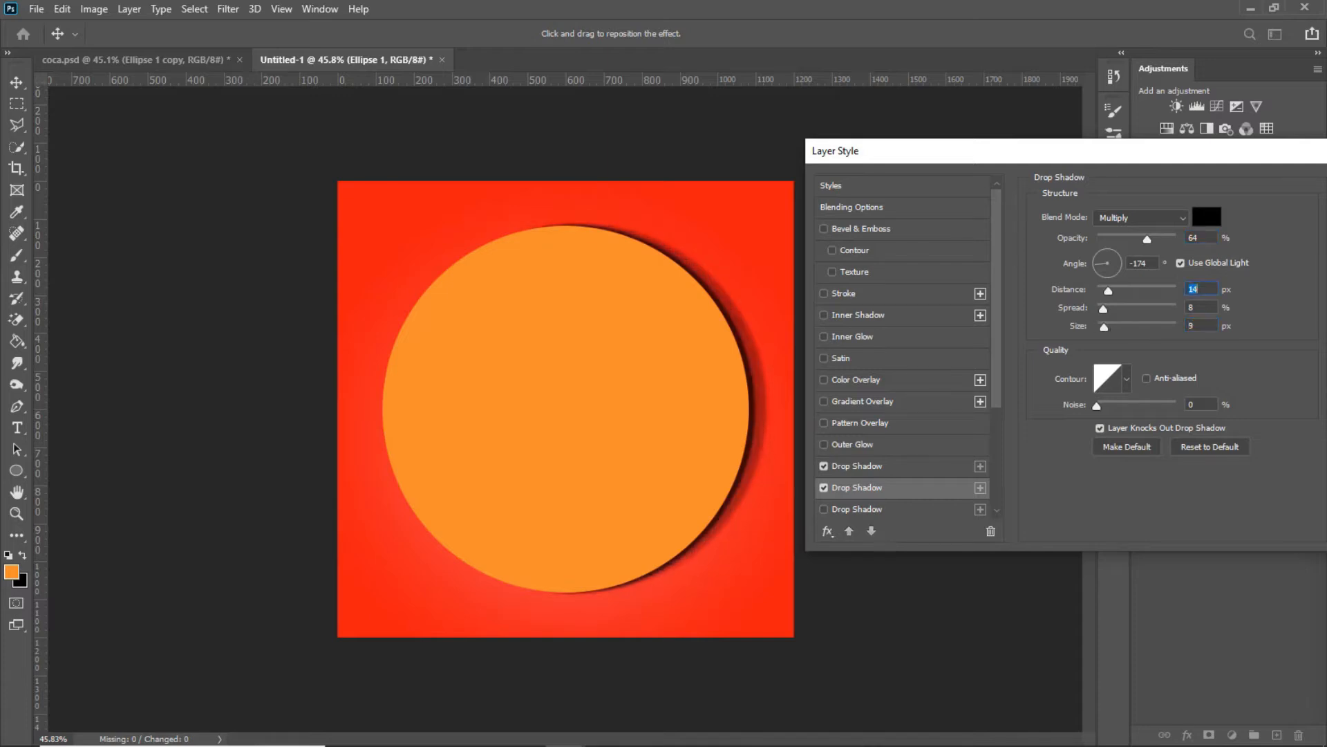
left_click_drag(1147, 240, 1124, 239)
left_click_drag(1108, 291, 1111, 326)
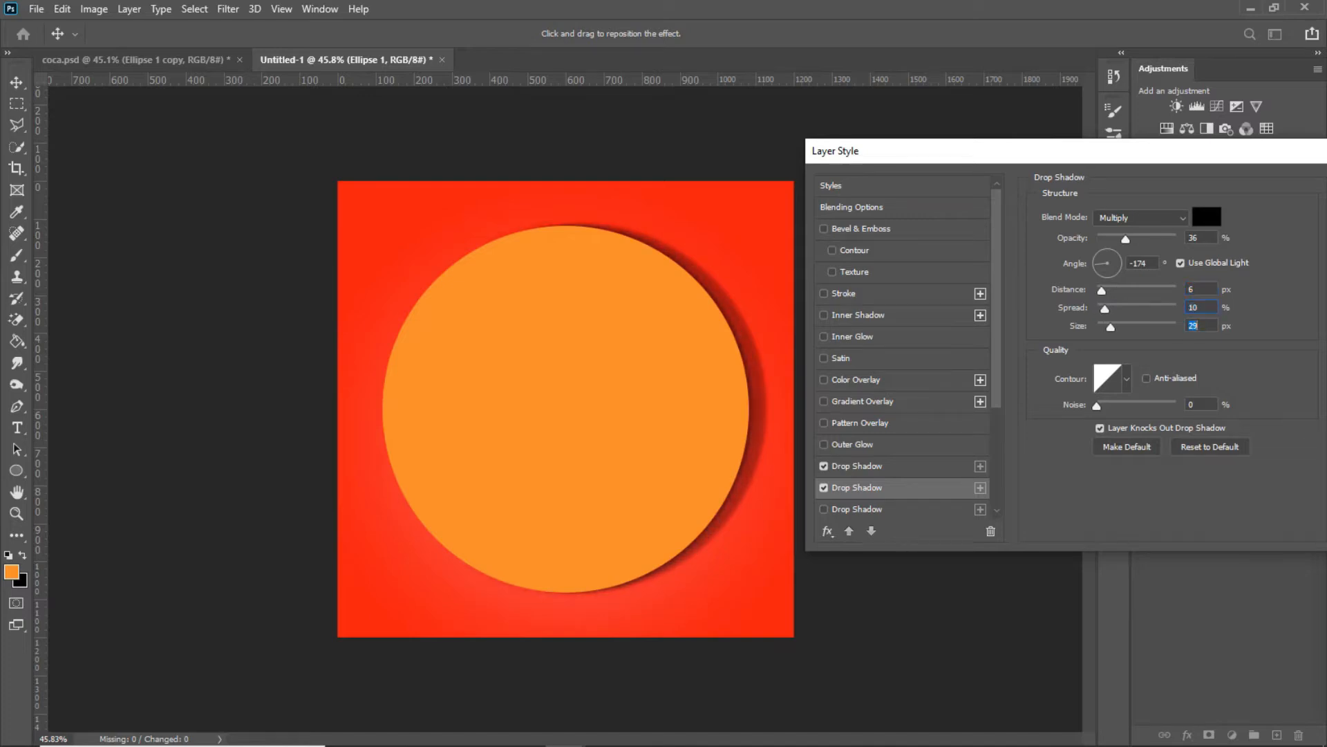
- Change the second drop shadow to a 48 px distance and -164° angle, keep its black colour, and apply the circle's styles
left_click(857, 466)
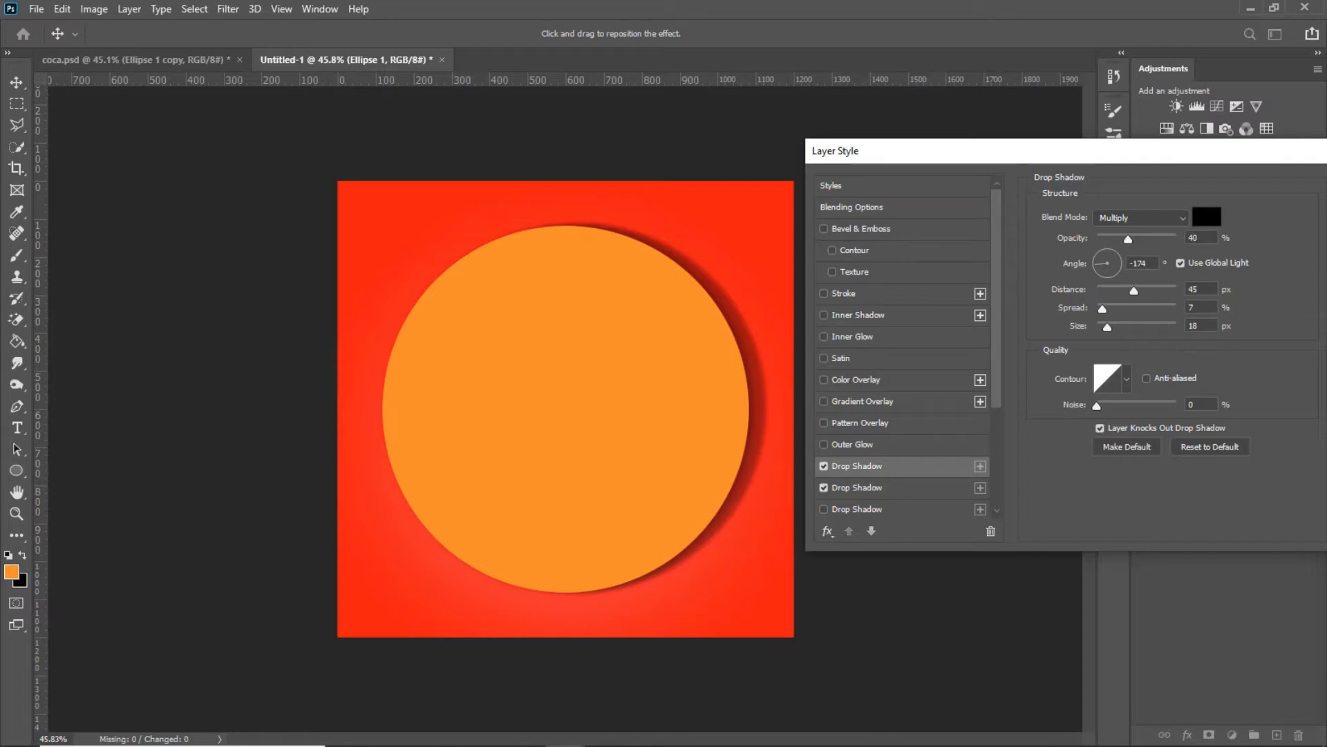
left_click(857, 487)
left_click(1207, 217)
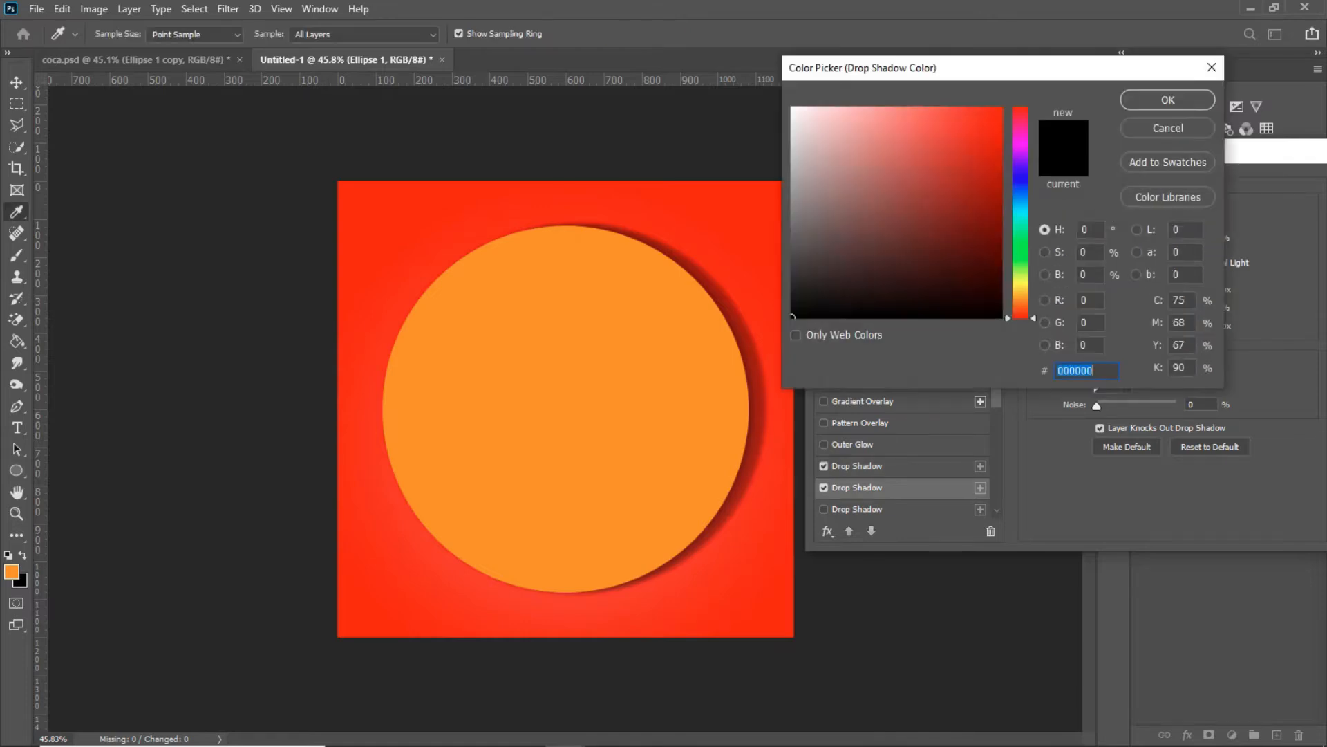
left_click(1168, 100)
left_click_drag(1102, 290, 1112, 291)
left_click_drag(760, 339, 769, 334)
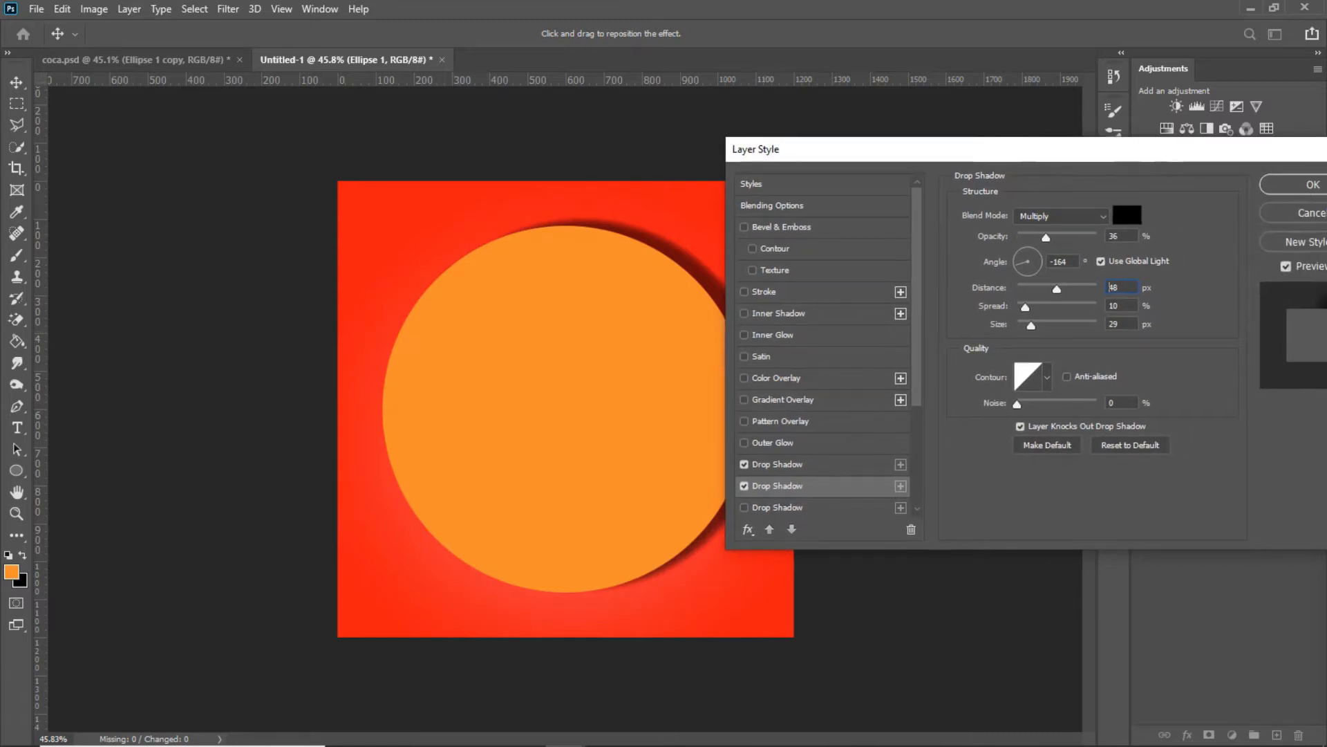
key("Return")
scroll(710, 384, "down", 2)
scroll(710, 384, "up", 3)
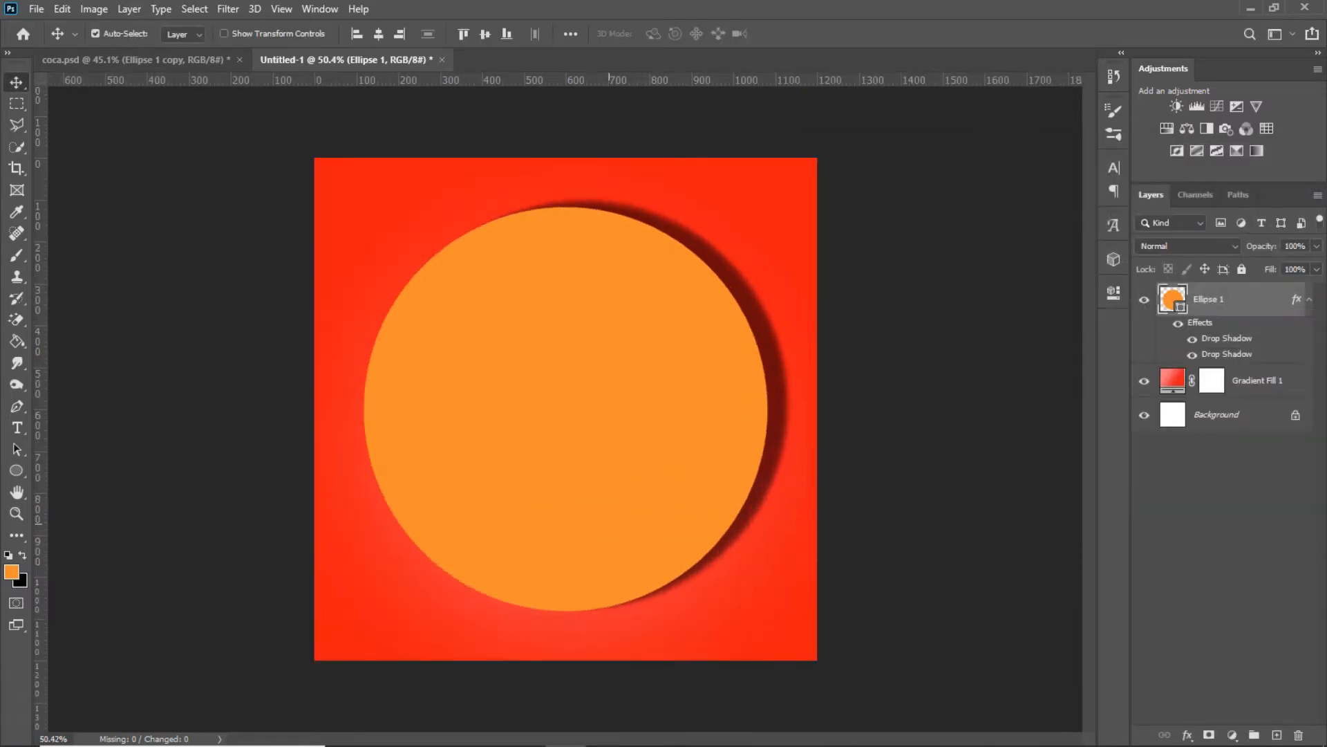
- Place the Coca-Cola logo image on the poster, scale it down and position it in the upper part of the orange circle
left_click(484, 730)
left_click(394, 660)
left_click_drag(444, 385, 145, 153)
left_click_drag(370, 235, 565, 408)
left_click_drag(642, 354, 764, 277)
left_click_drag(706, 347, 655, 285)
left_click(804, 33)
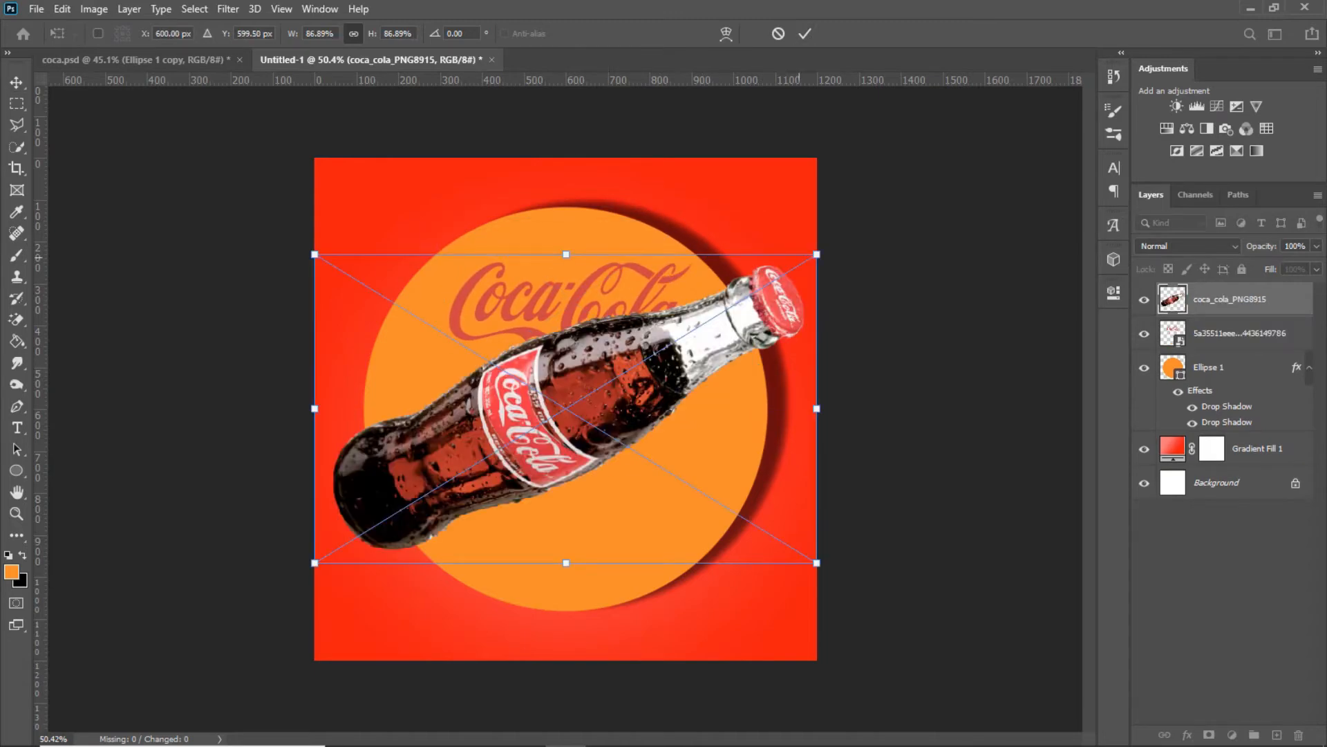
- Scale the placed coca_cola_PNG8915 bottle down, rotate it more upright and position it just right of centre below the logo
left_click_drag(816, 254, 531, 400)
left_click_drag(470, 477, 668, 401)
left_click_drag(700, 340, 674, 320)
mouse_move(650, 380)
left_mouse_down()
mouse_move(670, 385)
mouse_move(656, 367)
mouse_move(647, 402)
left_mouse_up()
left_click_drag(667, 359, 655, 353)
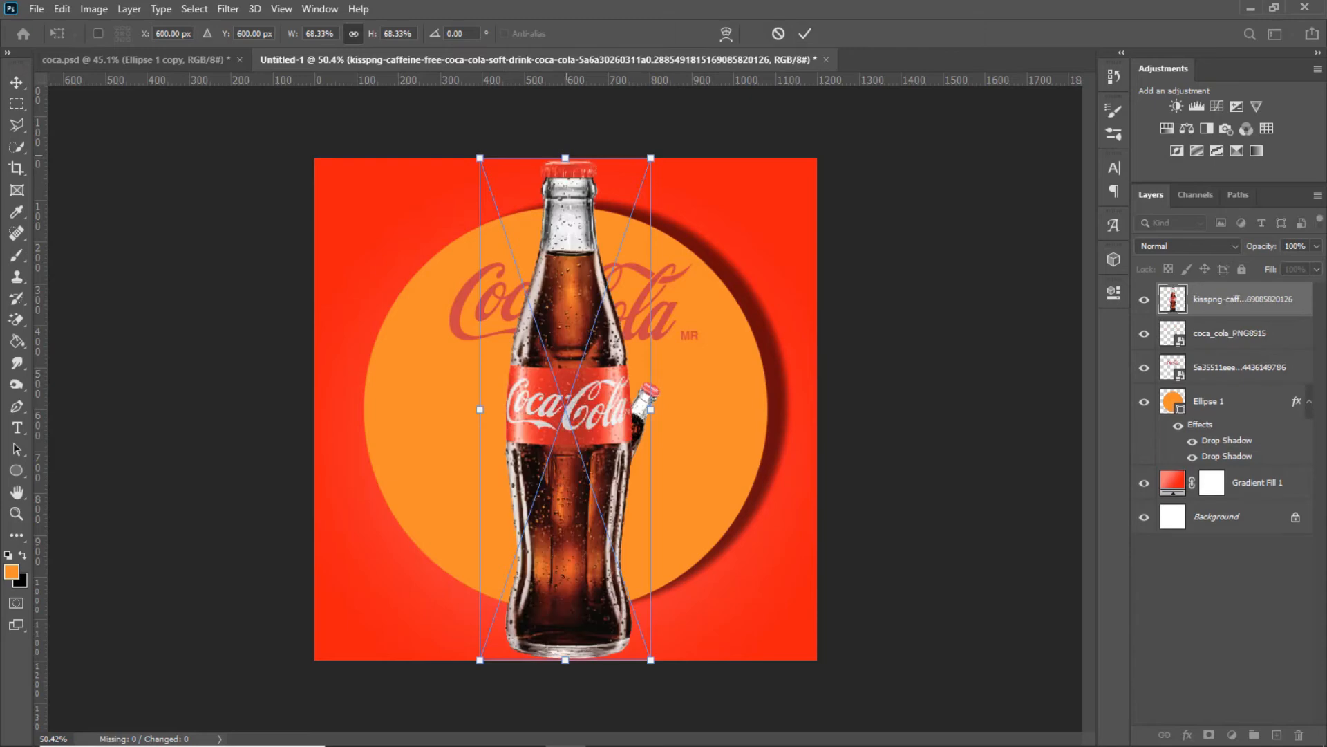
- Scale the placed upright bottle down to about the tilted bottle's height and position it beside that bottle on the left
left_click_drag(566, 157, 562, 503)
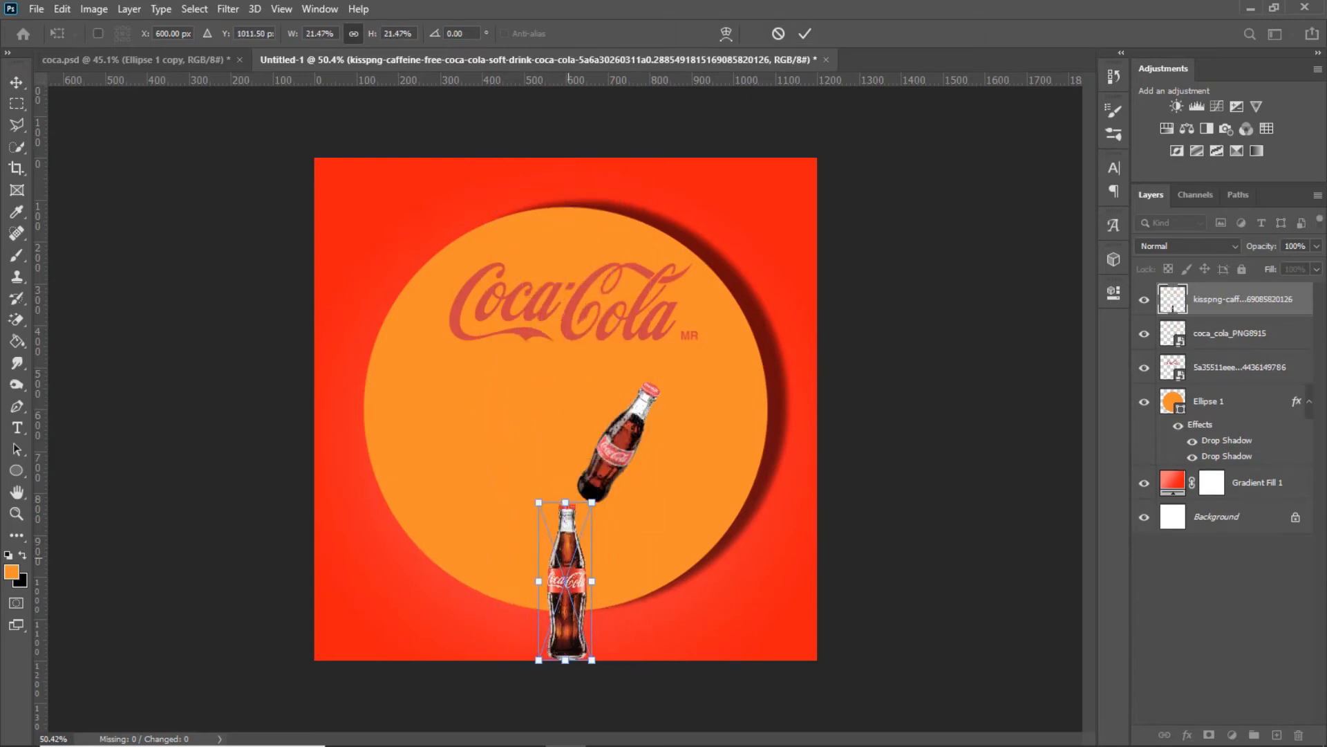
left_click_drag(568, 564, 549, 406)
left_click_drag(546, 345, 548, 416)
key("Return")
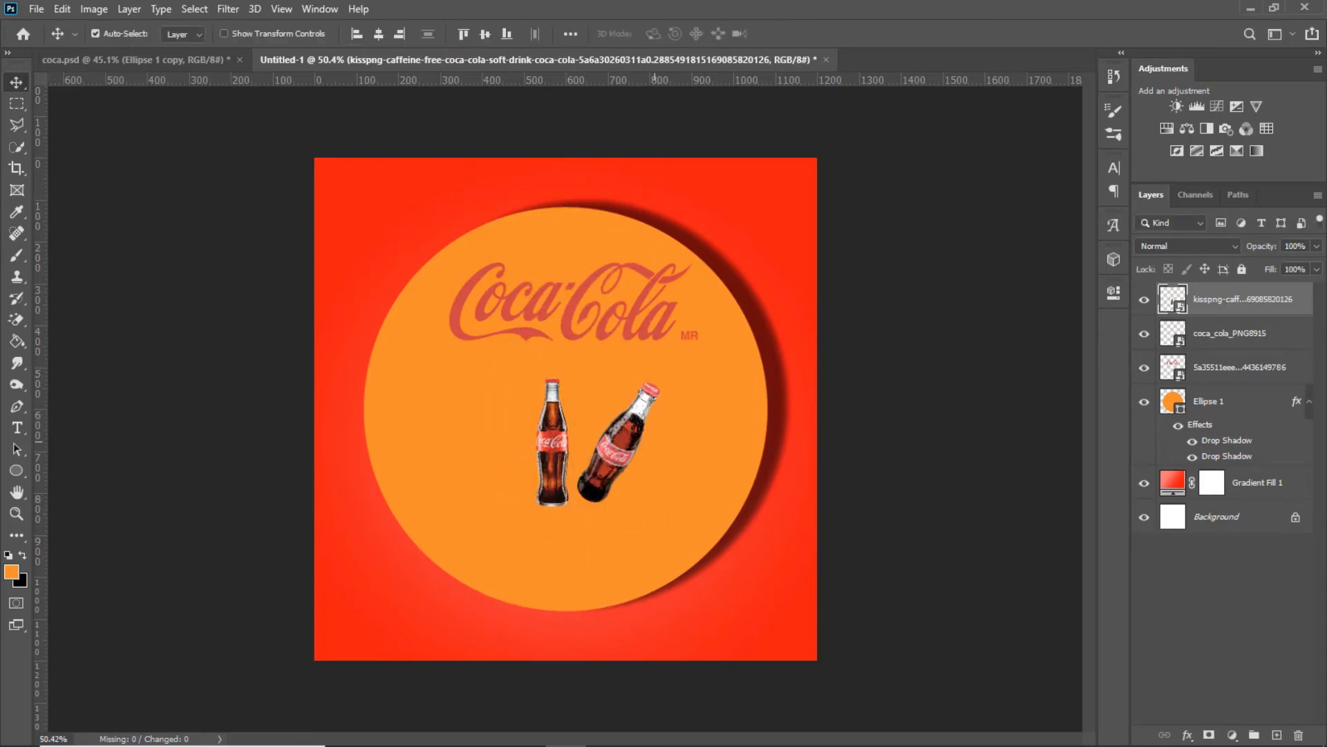
- Rotate the tilted bottle slightly more upright and shift it so its base is level with the upright bottle's base
scroll(574, 469, "up", 12)
left_click(692, 418)
key("ctrl+t")
left_click_drag(796, 326, 536, 314)
left_click_drag(681, 243, 556, 135)
left_click_drag(400, 139, 405, 164)
left_click_drag(478, 289, 654, 309)
left_click_drag(762, 168, 858, 239)
left_click_drag(658, 377, 720, 376)
left_click_drag(838, 253, 857, 266)
left_click(805, 34)
scroll(615, 356, "down", 5)
scroll(621, 379, "down", 2)
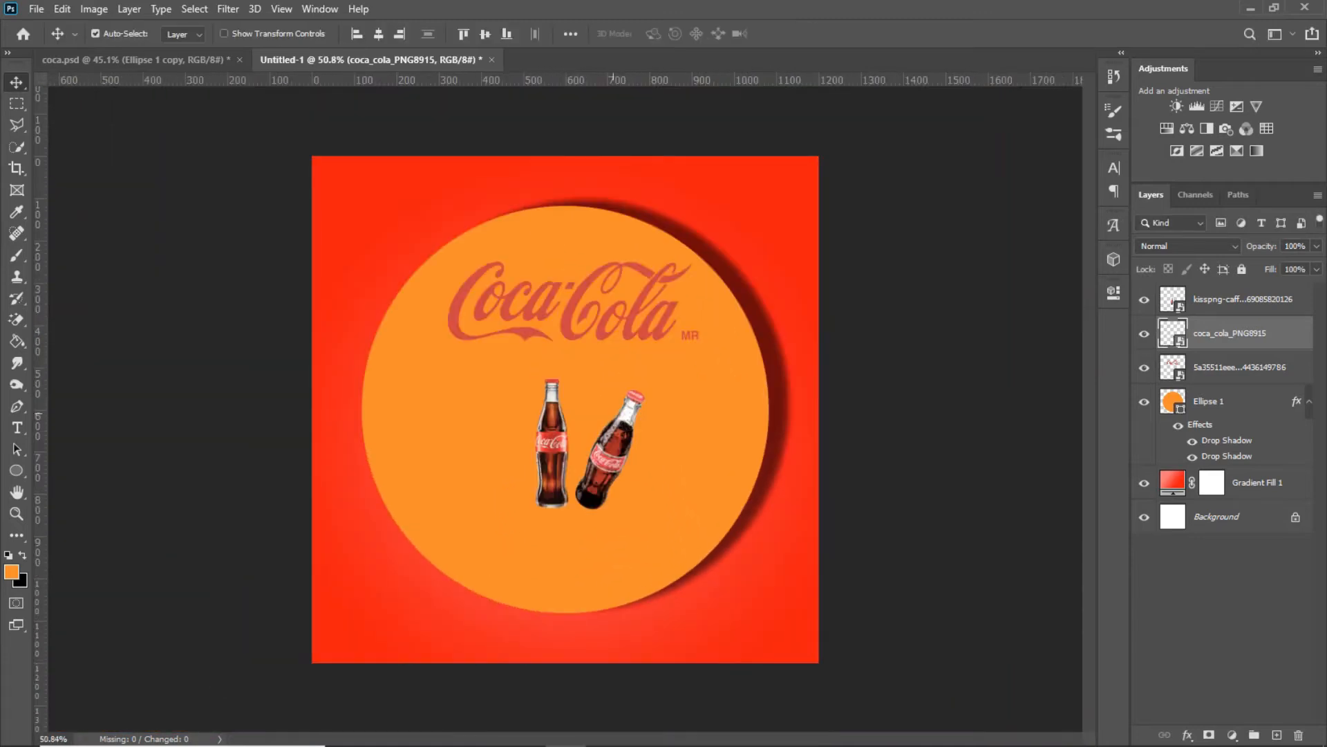
- Move the upright bottle slightly left to adjust its gap from the tilted one
scroll(615, 387, "up", 1)
left_click(553, 459)
left_click_drag(616, 486, 558, 488)
scroll(609, 450, "down", 3)
scroll(610, 450, "up", 1)
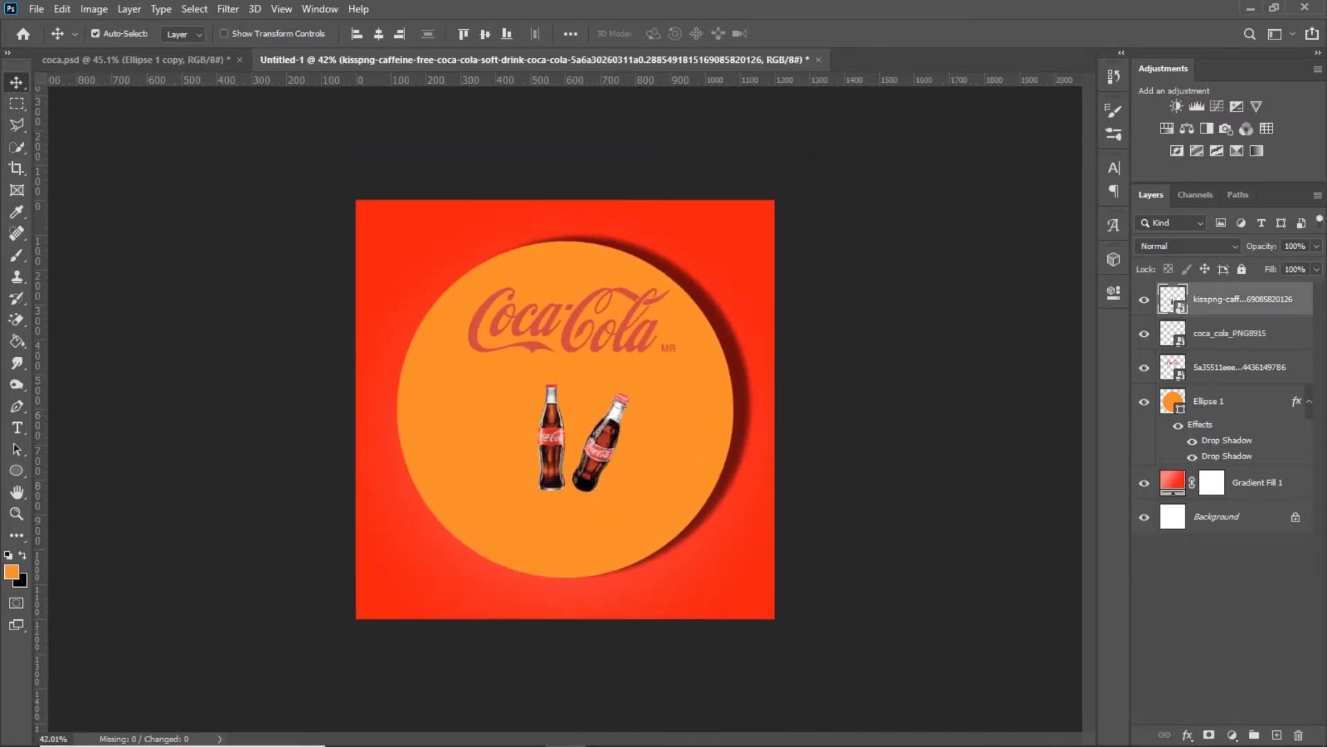
- Select both bottle layers and move them together slightly lower on the orange circle
left_click(1230, 333, "ctrl")
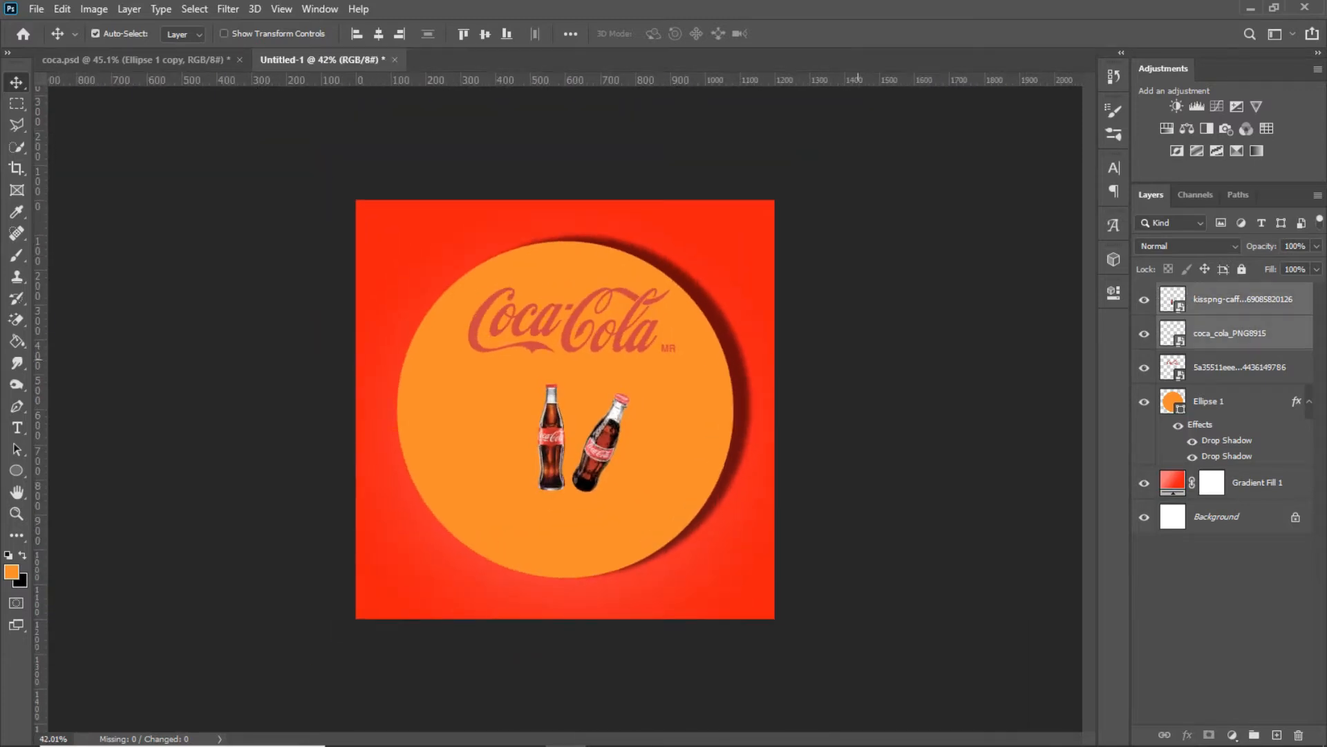
key("ctrl+t")
left_click_drag(611, 391, 620, 448)
key("Return")
scroll(589, 462, "up", 4)
left_click(643, 474)
left_click(549, 451)
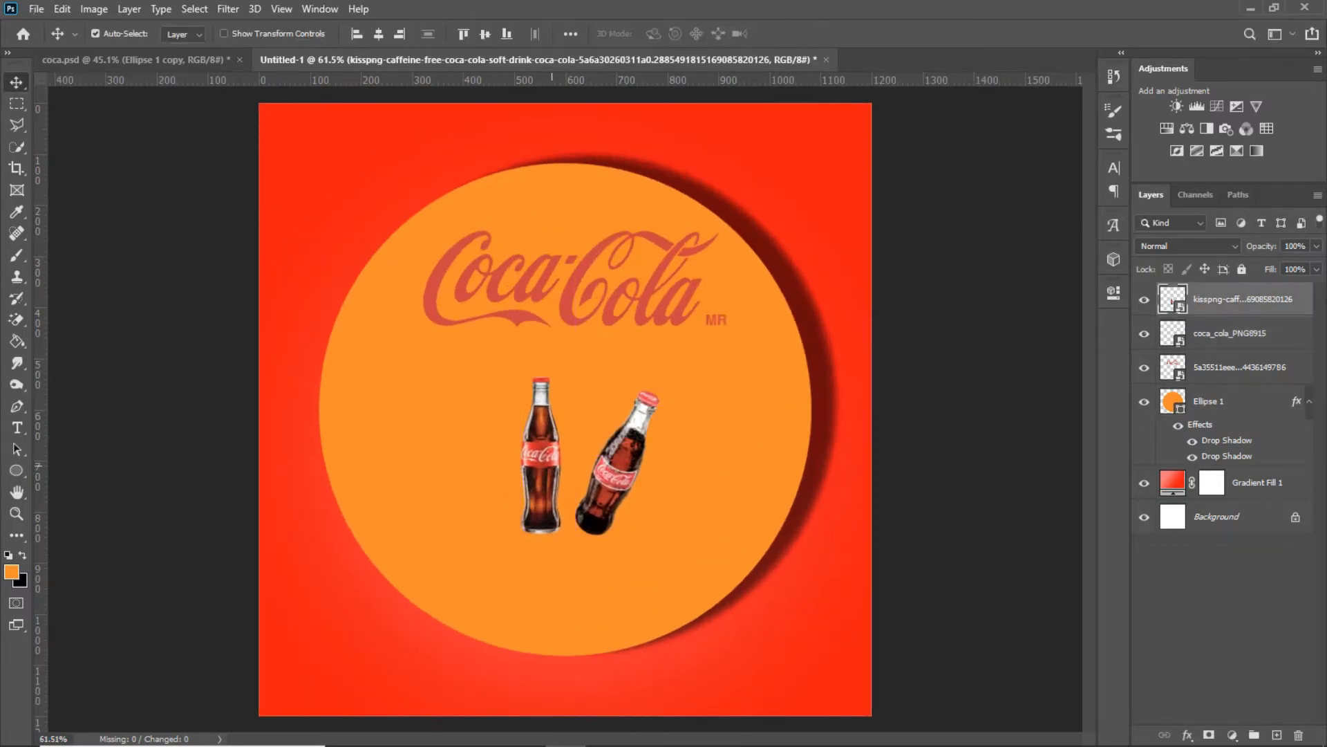
- Enlarge the upright bottle slightly, keeping its base in place
scroll(598, 440, "down", 5)
scroll(566, 409, "up", 3)
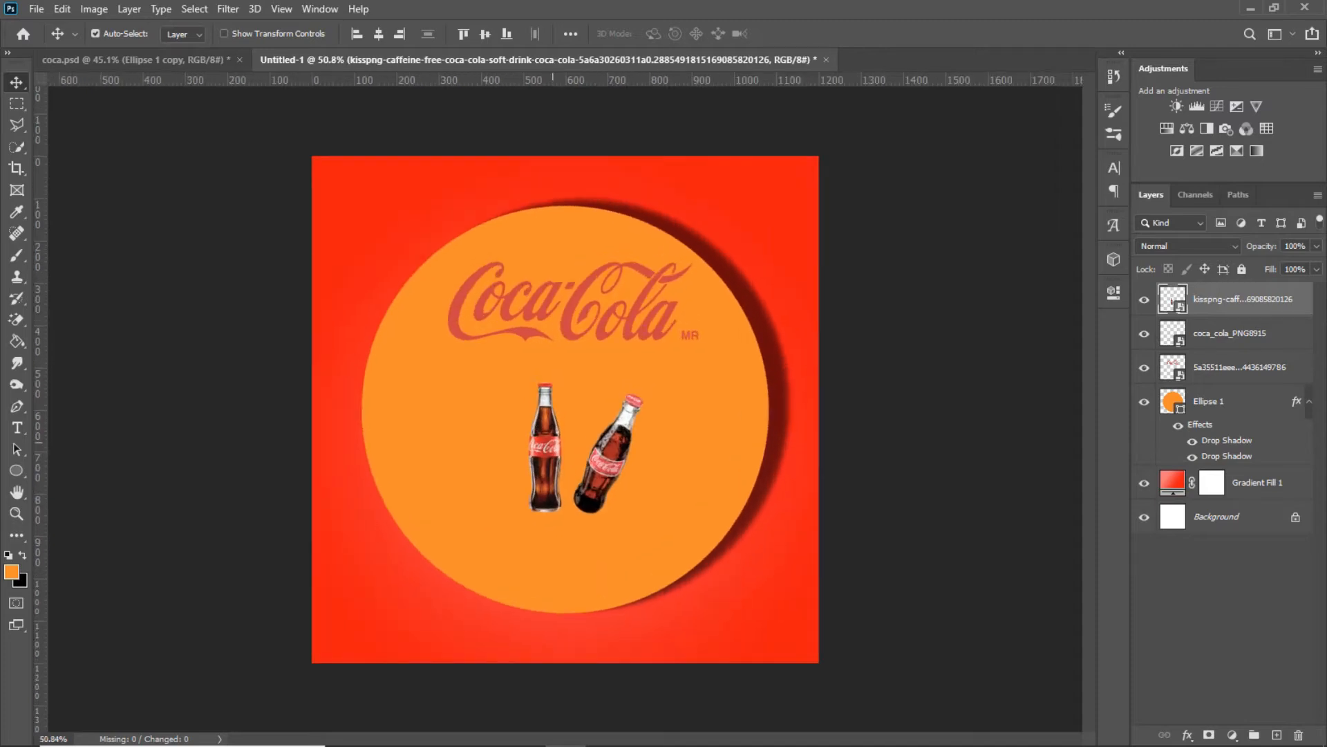
key("ctrl+t")
left_click_drag(540, 366, 539, 363)
left_click(805, 33)
- Enlarge the tilted bottle to 24.43% to suit the upright bottle's new height
left_click(629, 437)
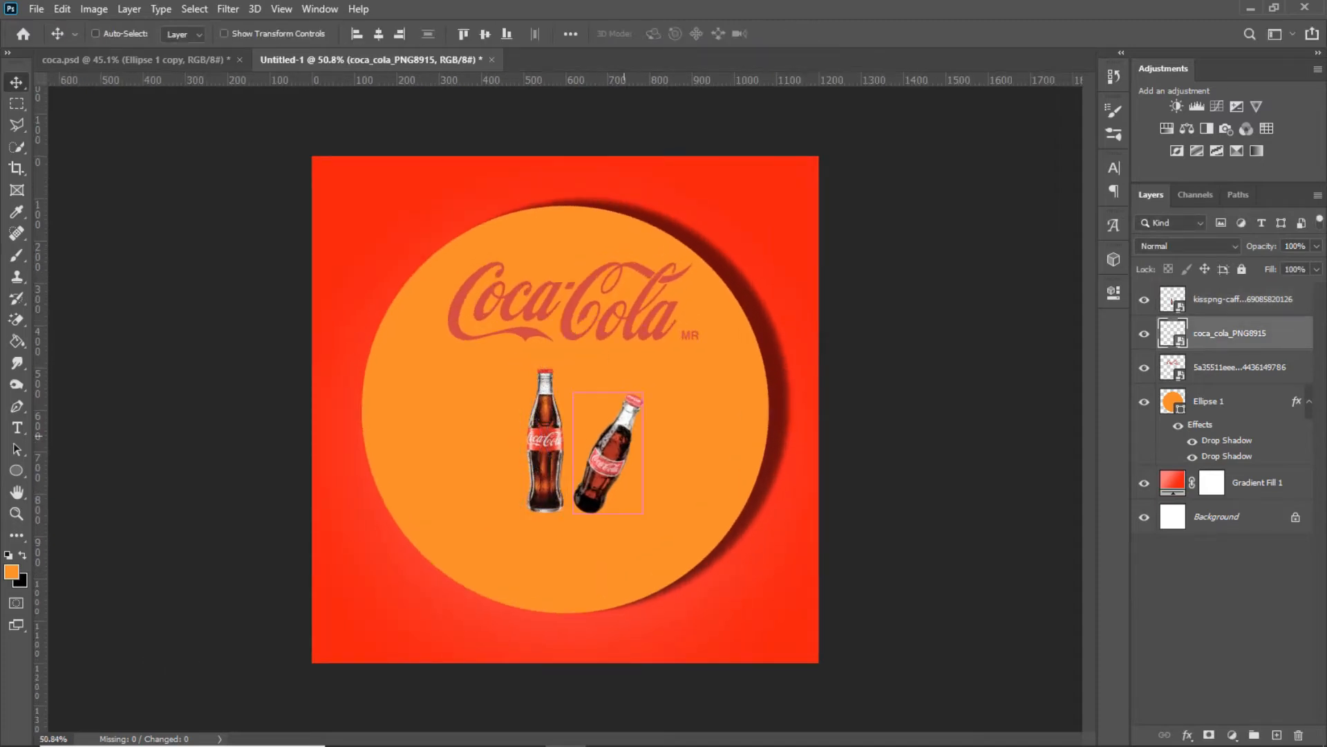
key("ctrl+t")
left_click_drag(633, 385, 639, 365)
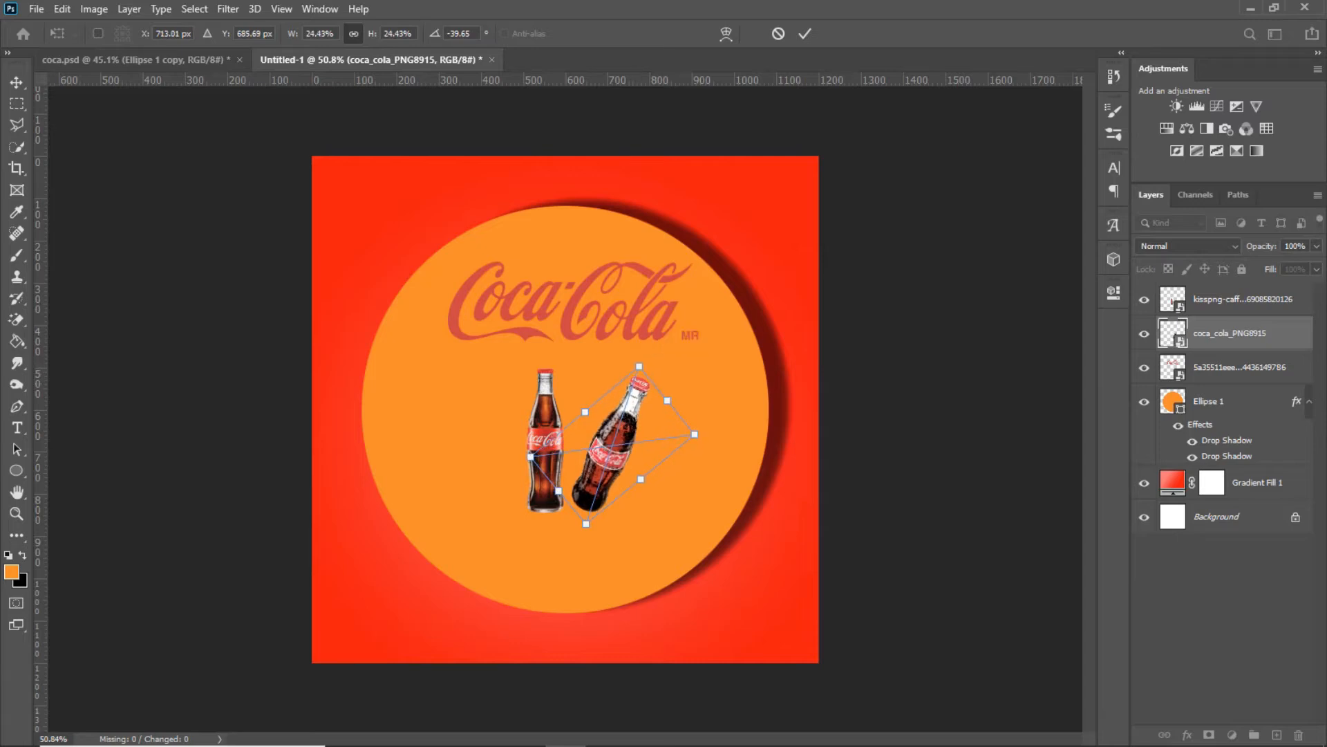
key("Return")
- Nudge the upright bottle and then the tilted bottle a few pixels to the left
scroll(565, 486, "up", 2)
left_click(542, 465)
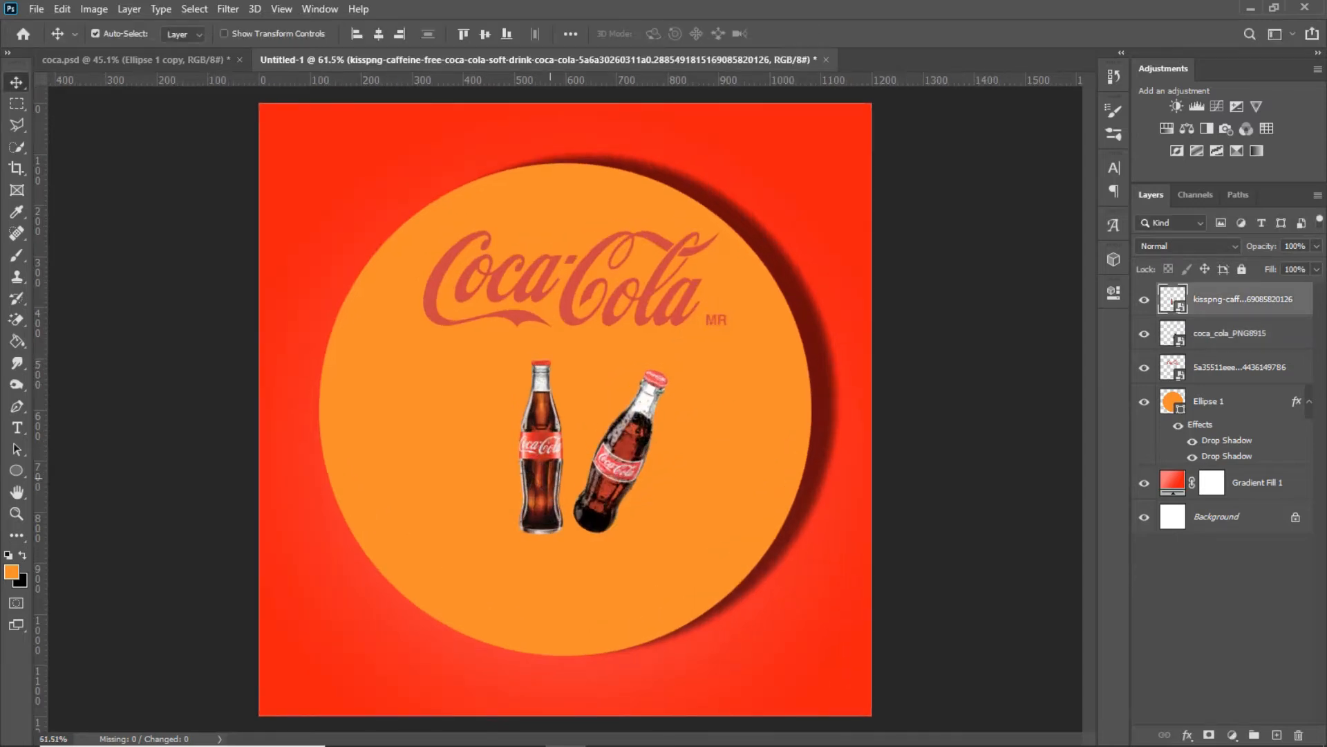
key("Left")
key("Left")
key("Left")
key("Left")
key("Left")
left_click(618, 459)
key("Left")
key("Left")
key("Left")
key("Left")
key("Left")
key("Left")
key("Left")
- Add a new layer above the circle and paint one soft black dab on it with a 125 px brush
left_click(1225, 402)
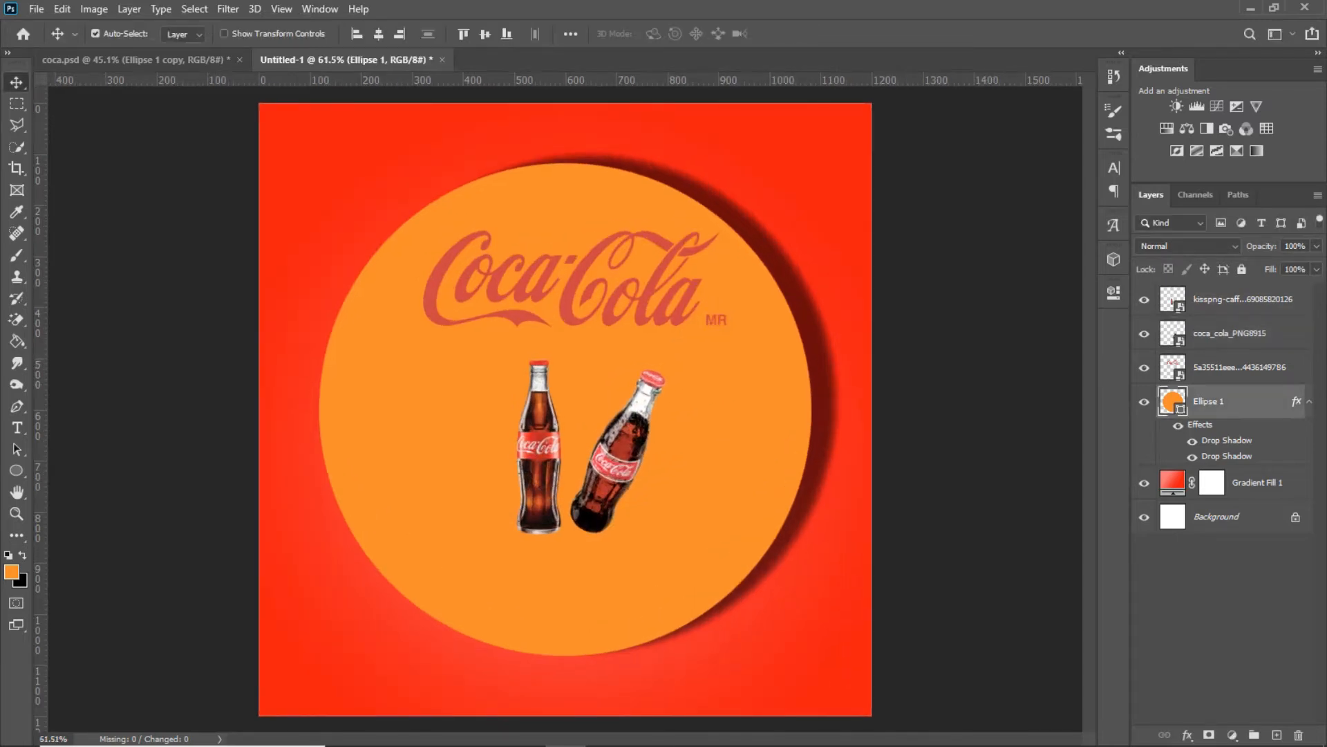
left_click(1277, 735)
scroll(802, 530, "down", 1)
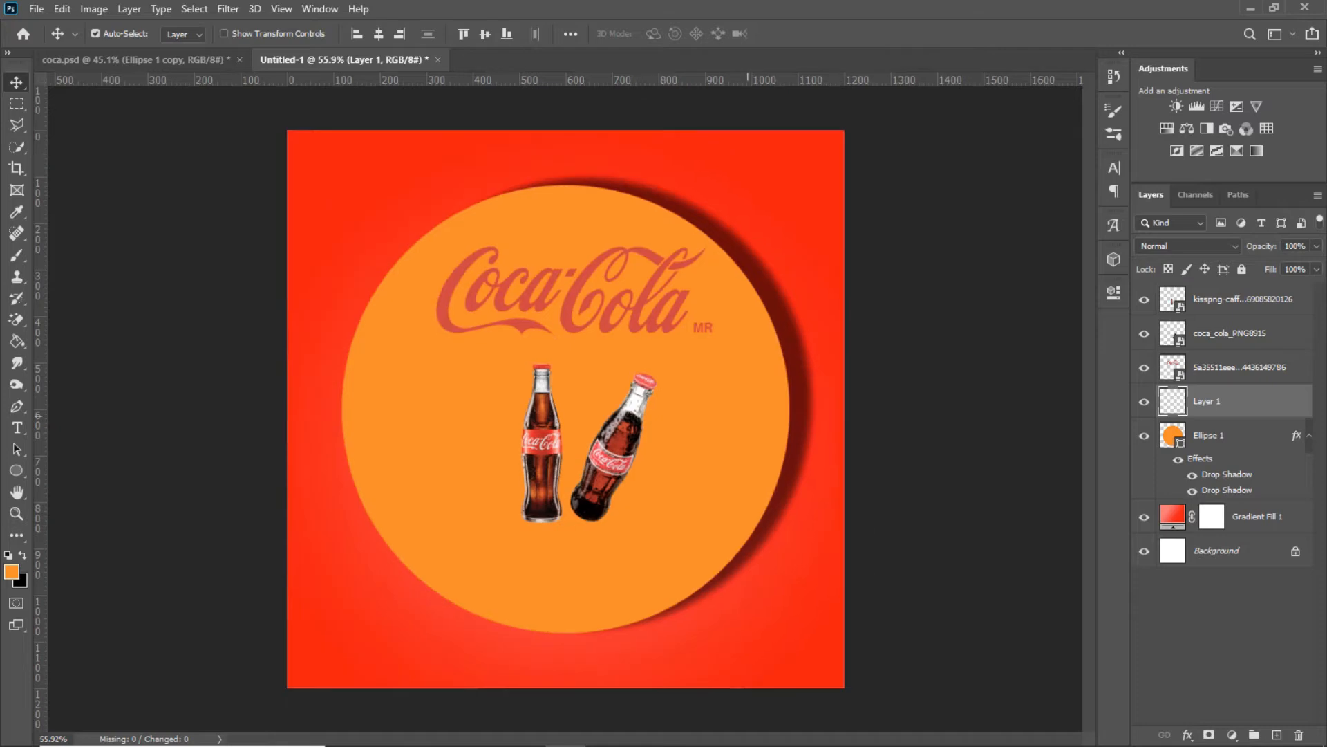
key("b")
key("x")
scroll(560, 459, "up", 6)
key("bracketright")
key("bracketright")
key("bracketright")
key("bracketright")
key("bracketright")
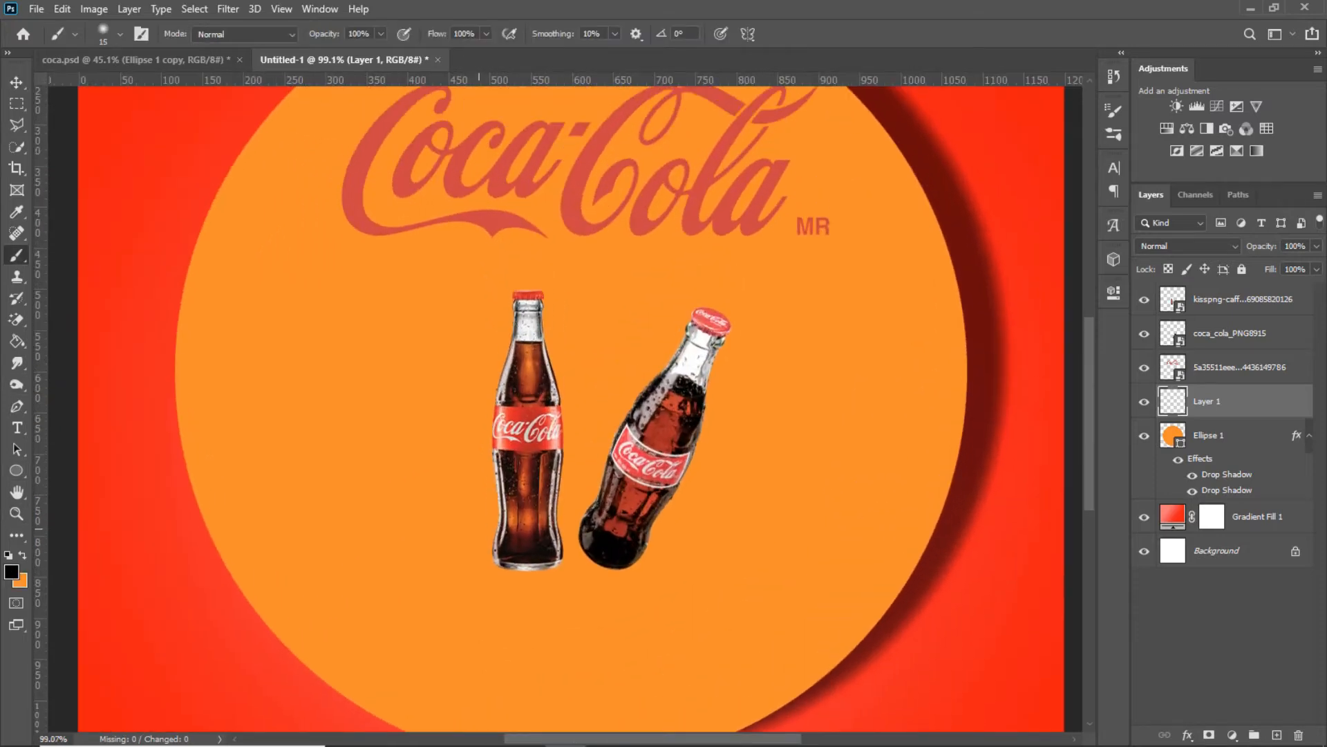
key("bracketright")
key("bracketright")
key("bracketright")
left_click(394, 477)
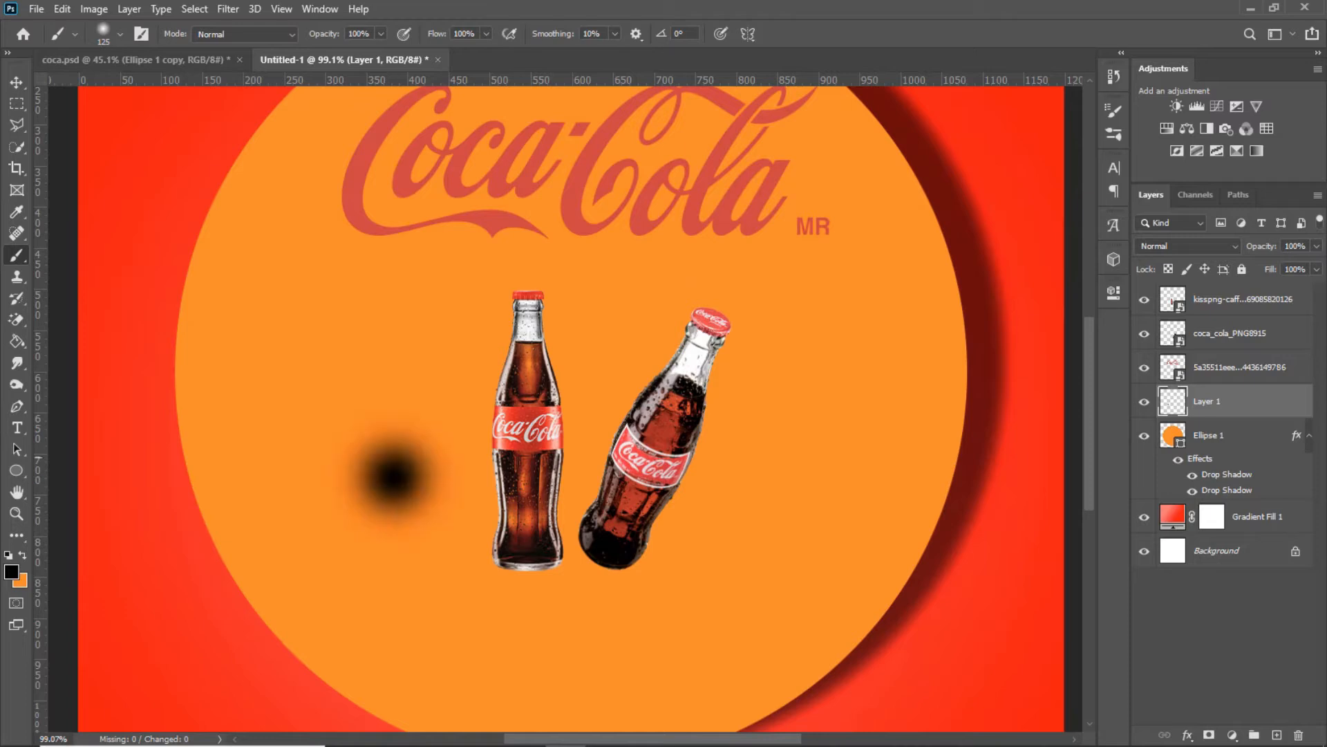
- Flatten the black dab to 12.13% height with a -9.40° horizontal skew and fit it under the tilted bottle as a contact shadow
key("ctrl+t")
mouse_move(394, 394)
left_mouse_down()
mouse_move(398, 539)
mouse_move(601, 578)
mouse_move(613, 560)
left_mouse_up()
scroll(628, 580, "up", 6)
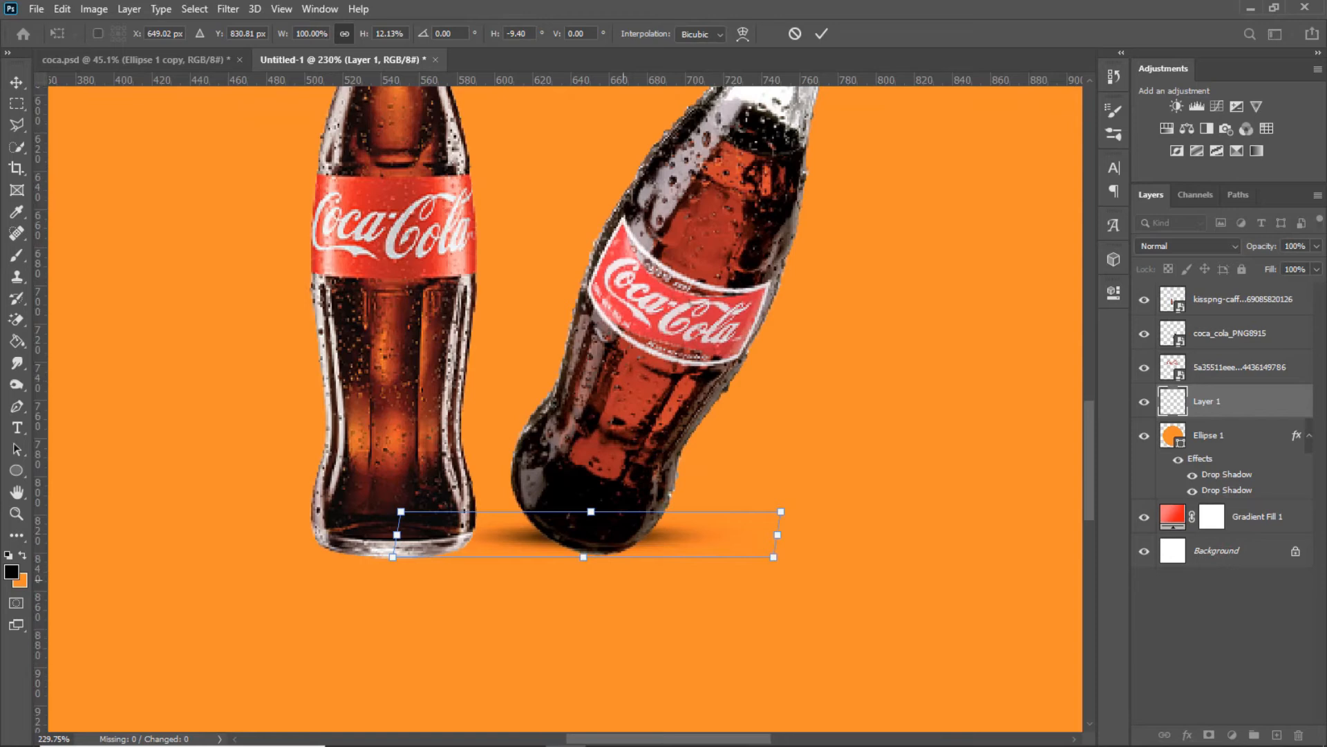
left_click_drag(606, 513, 619, 536)
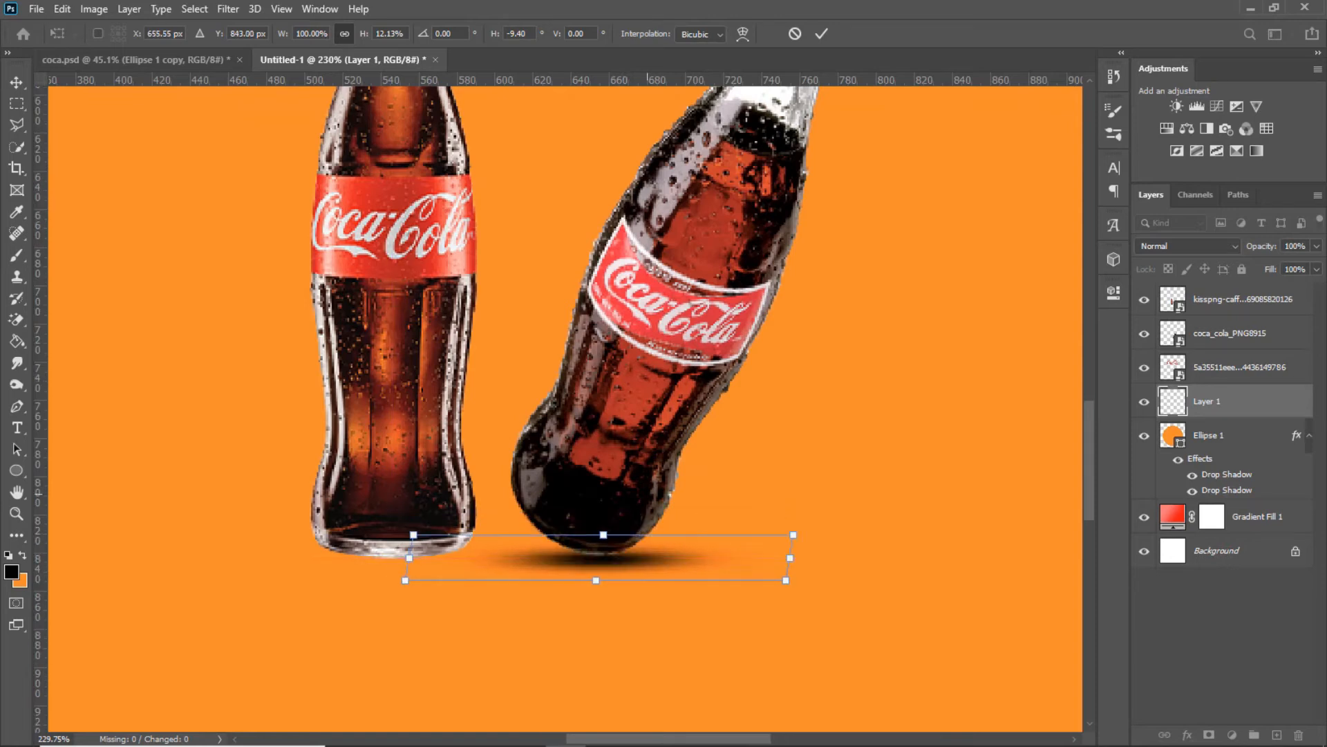
key("Up")
key("Up")
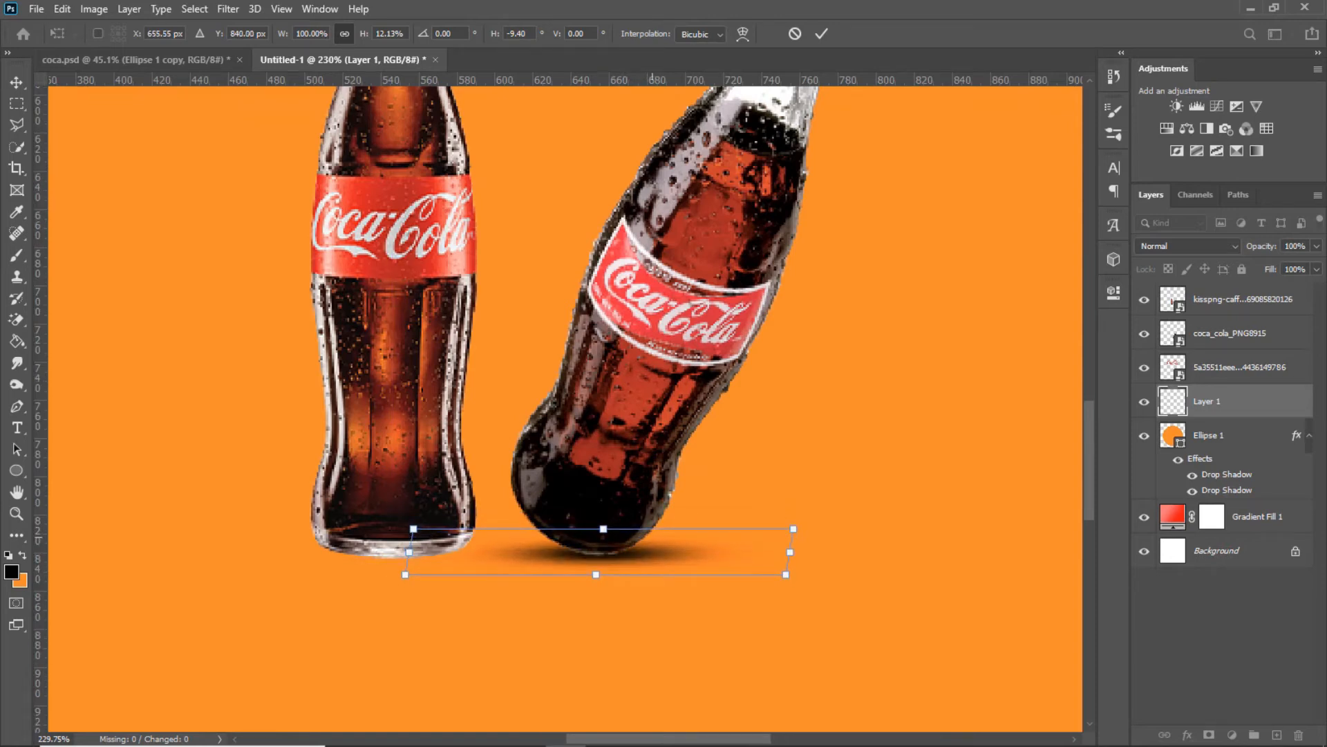
key("Return")
scroll(661, 388, "down", 10)
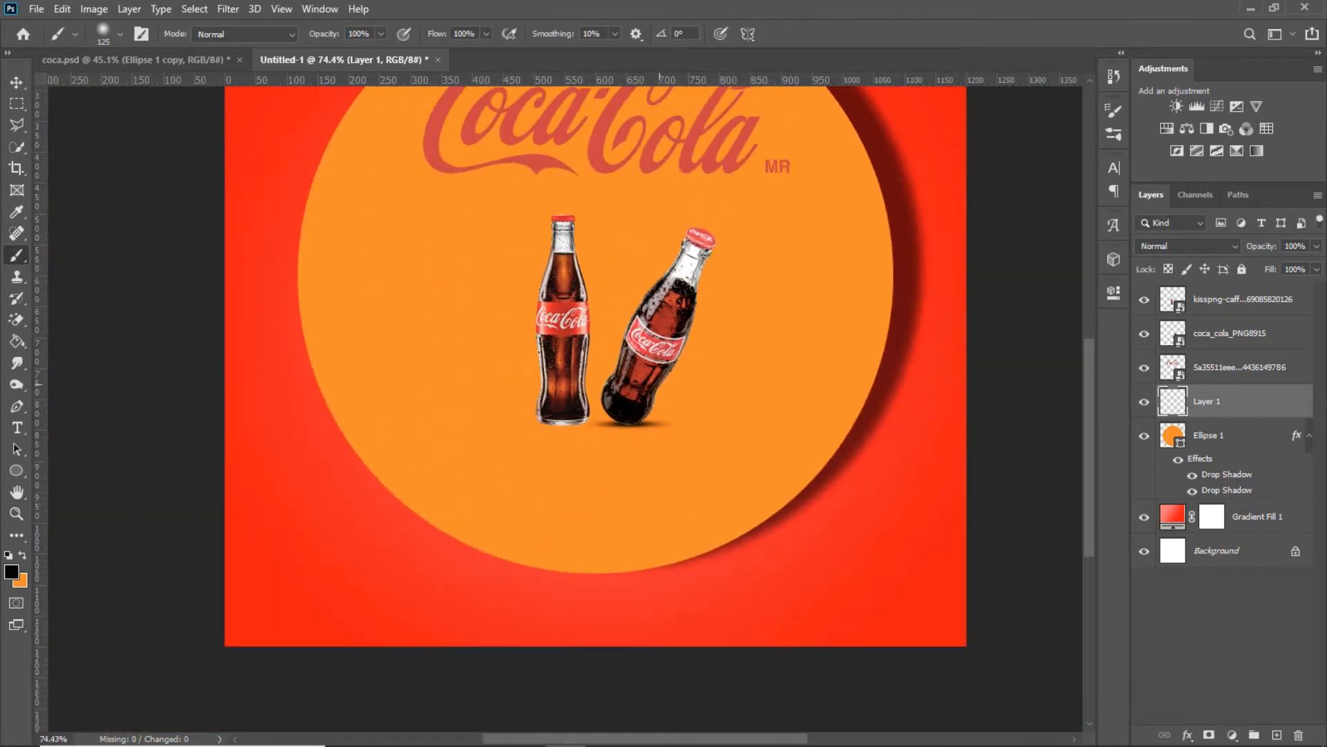
scroll(569, 402, "up", 1)
left_click(456, 477)
key("ctrl+t")
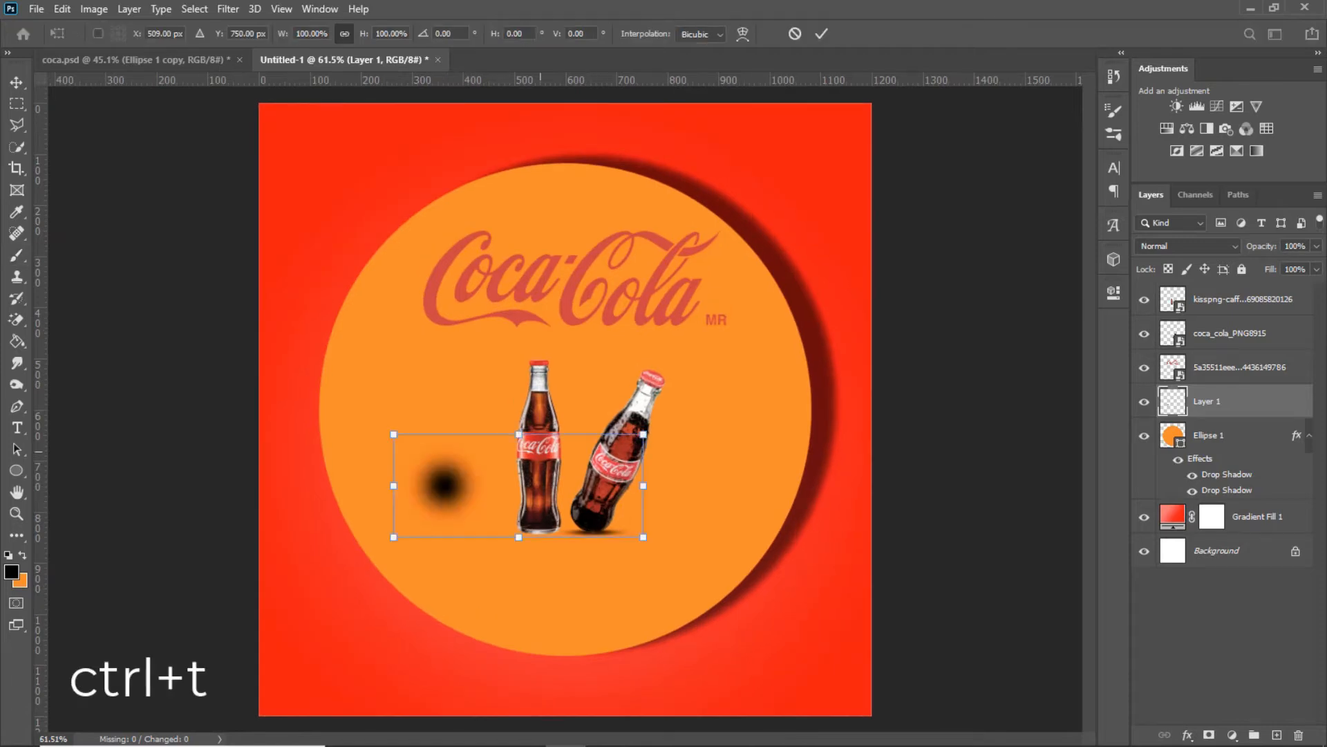
key("Escape")
key("ctrl+z")
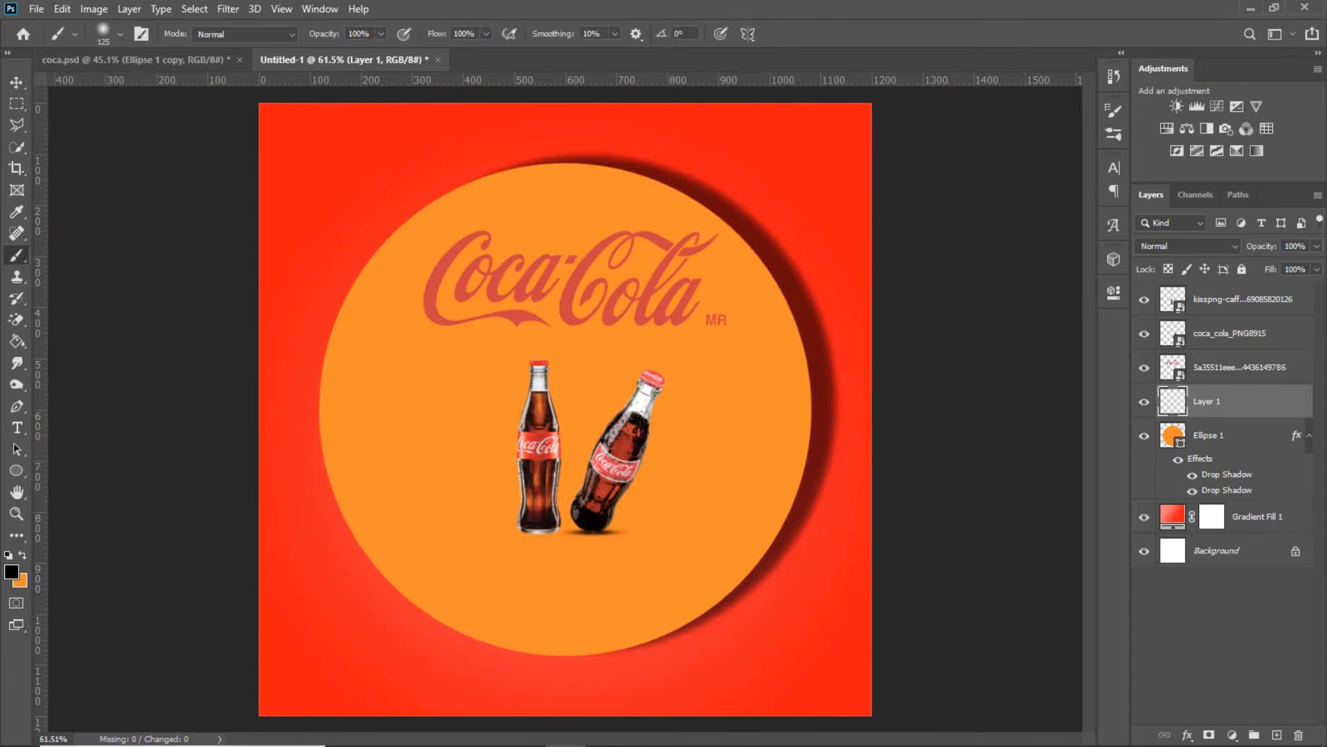
- Add another layer, paint a soft black dab, and flatten it to 36.99% height with a -2.50° horizontal skew beneath the upright bottle
left_click(1277, 735)
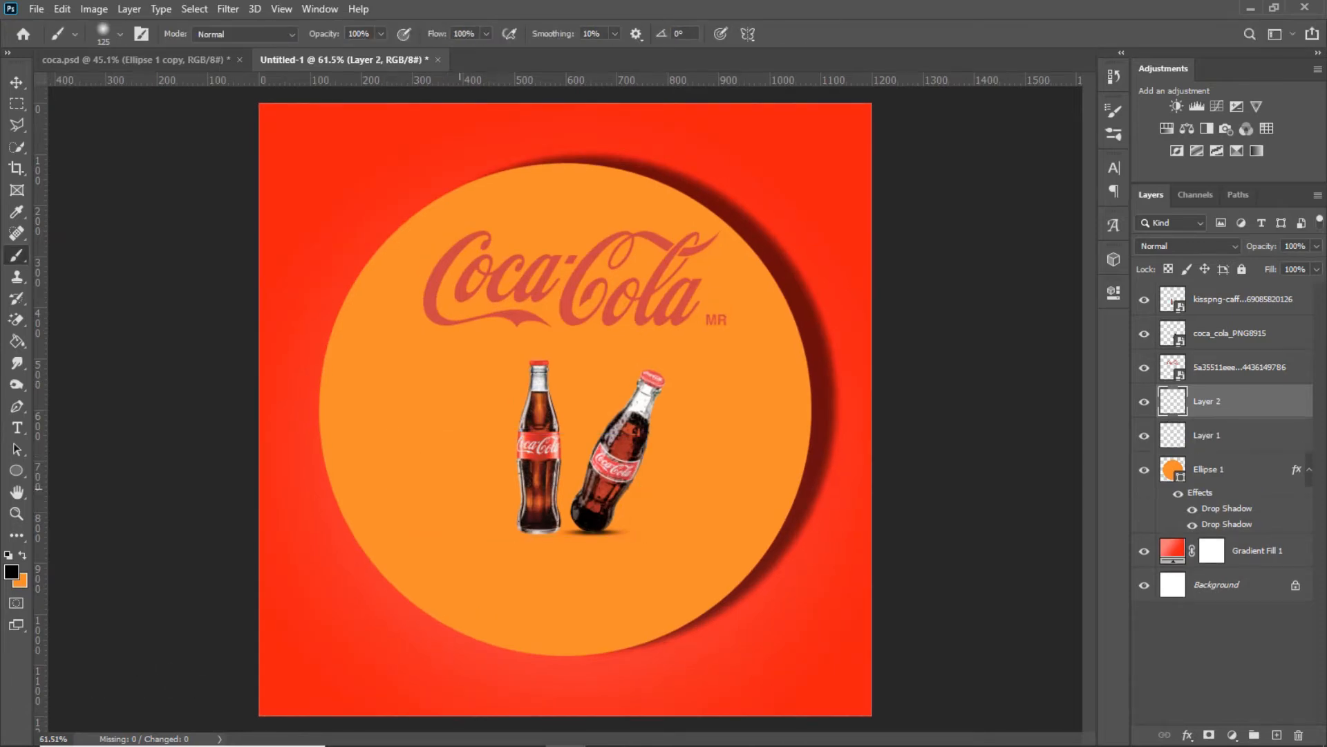
left_click(446, 491)
key("ctrl+t")
mouse_move(446, 440)
left_mouse_down()
mouse_move(446, 498)
mouse_move(581, 527)
left_mouse_up()
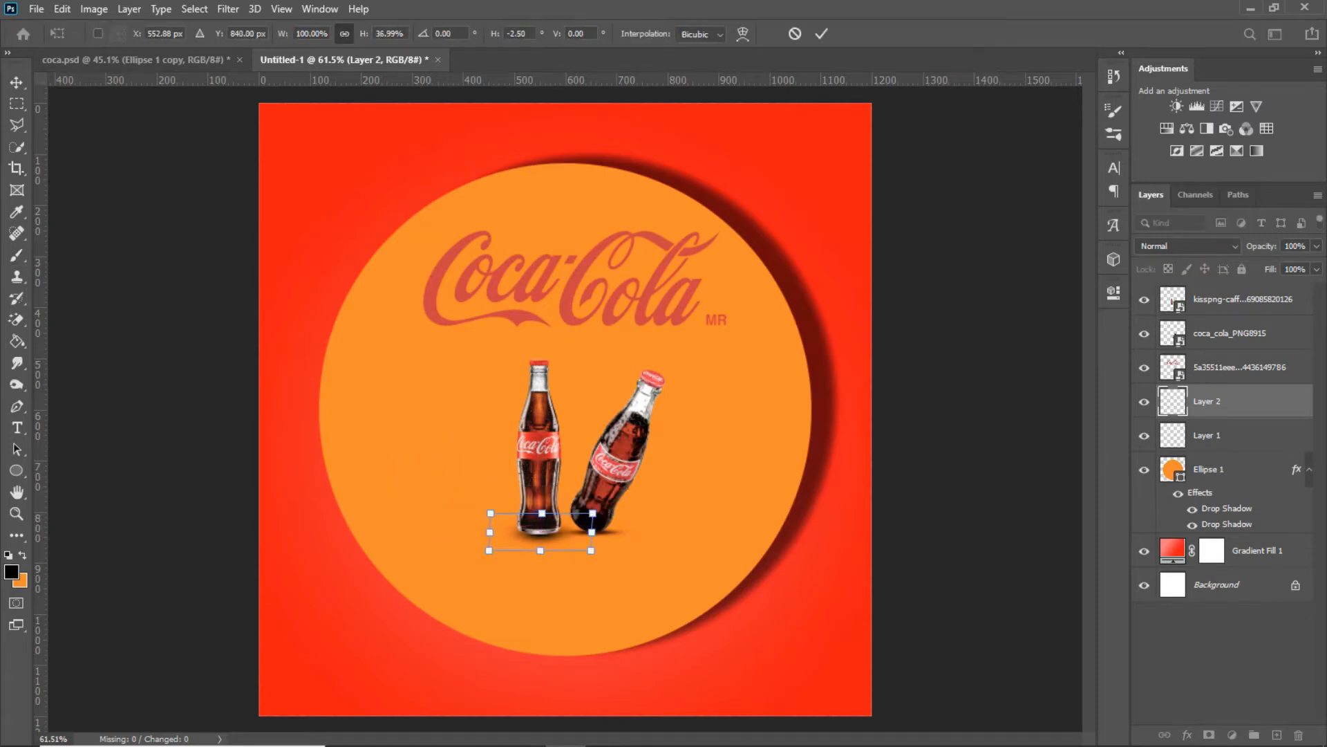
key("Return")
- Nudge the upright bottle's shadow up slightly so it sits against the bottle's base
scroll(564, 408, "down", 2)
scroll(564, 407, "up", 4)
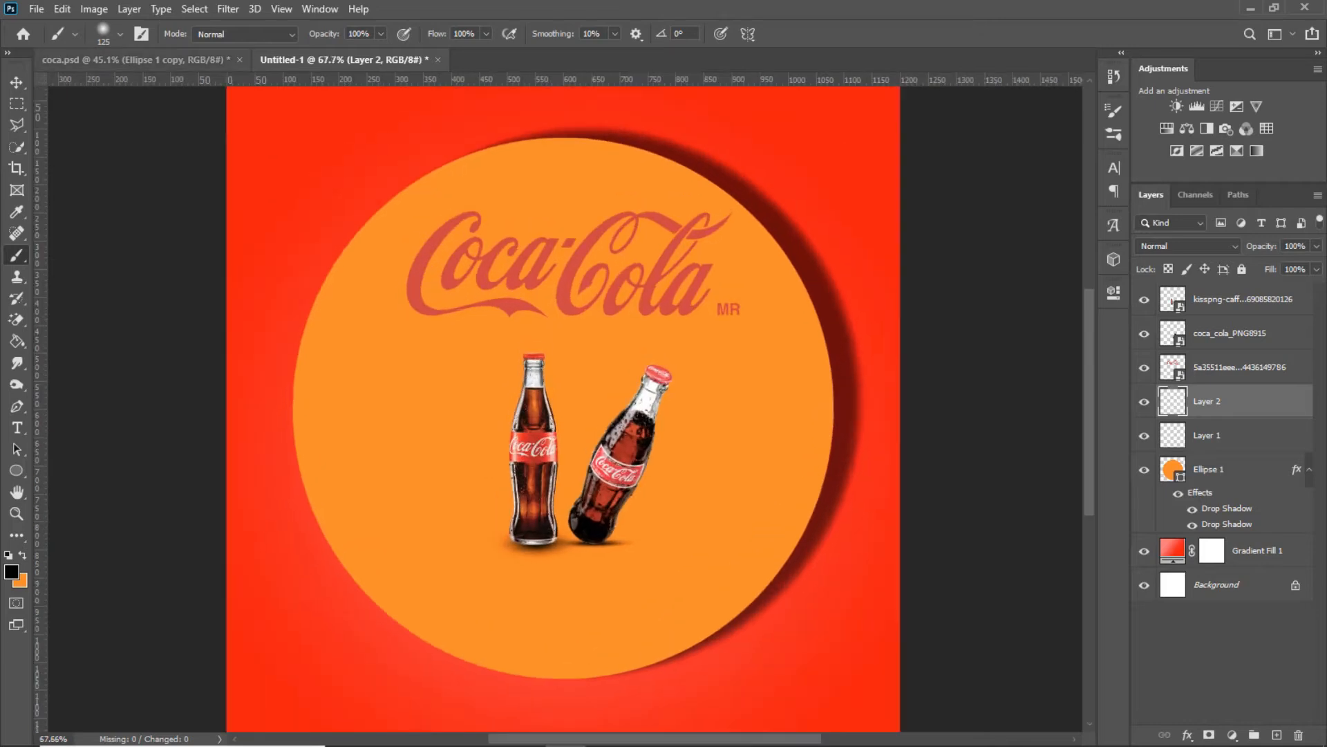
key("v")
key("ctrl+t")
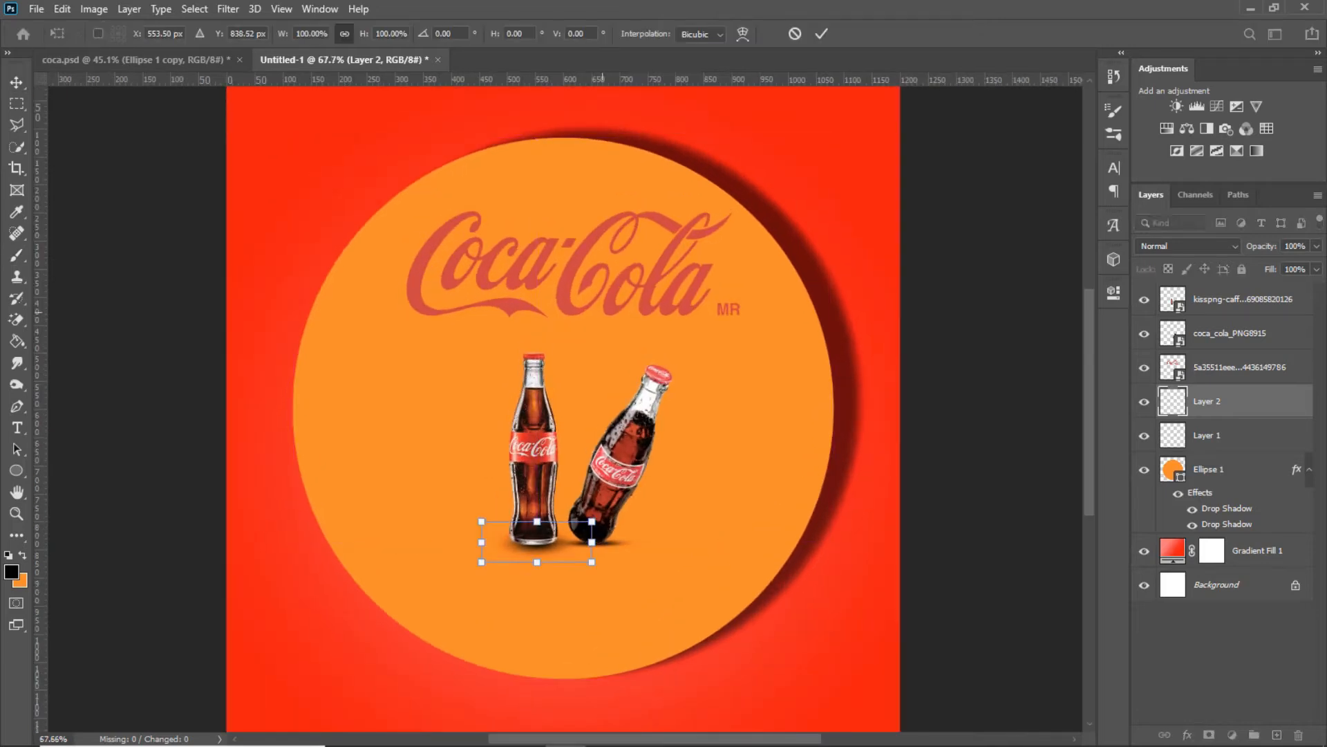
key("Up")
key("Return")
scroll(611, 356, "up", 4)
scroll(588, 290, "down", 1)
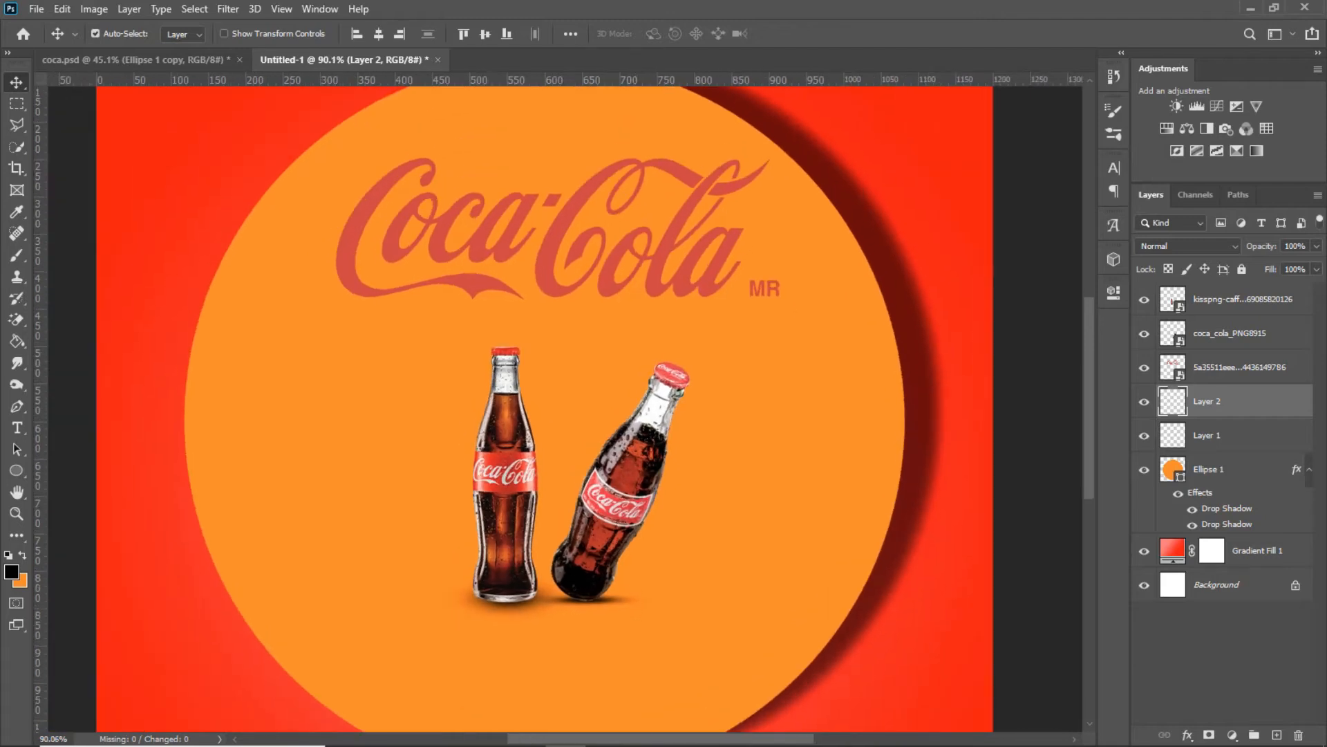
- Add a new layer clipped to the tilted bottle and darken the bottle's base with a soft black 100 px brush
left_click(1229, 333)
left_click(1277, 735)
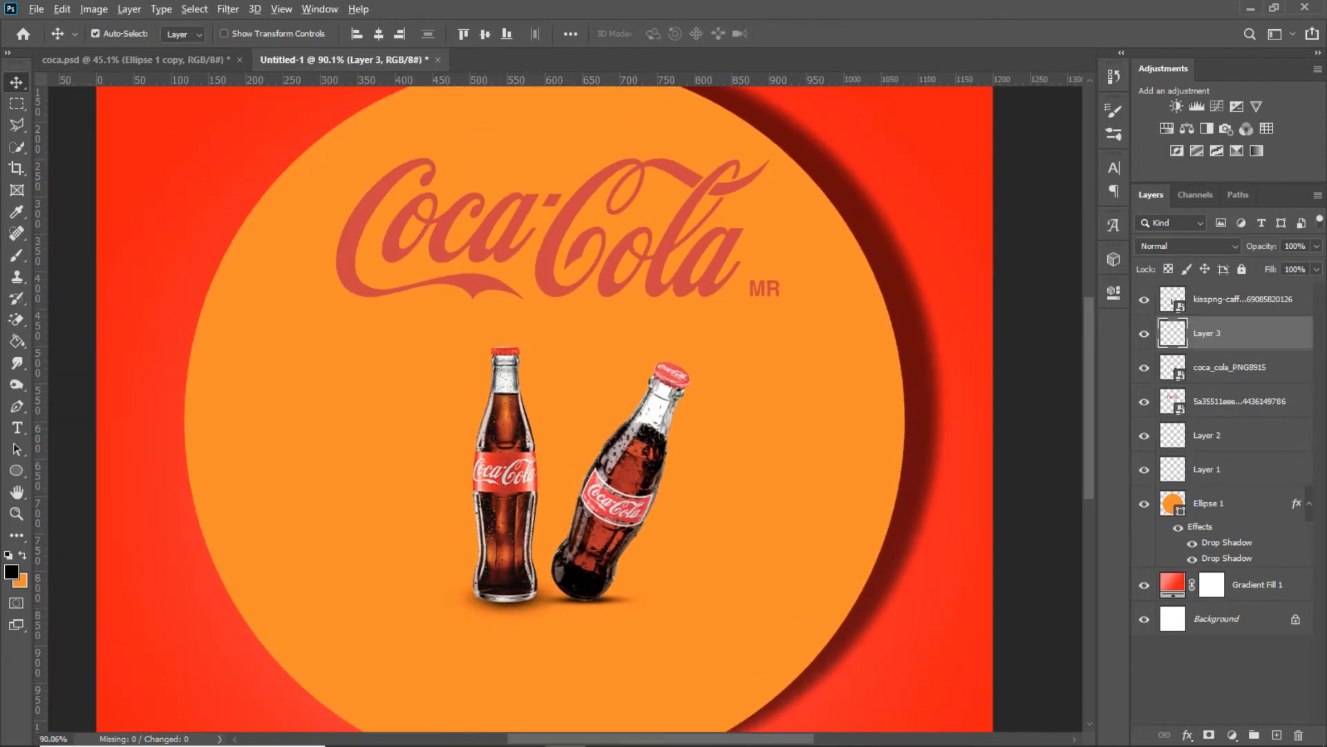
key("ctrl+alt+g")
scroll(650, 608, "up", 2)
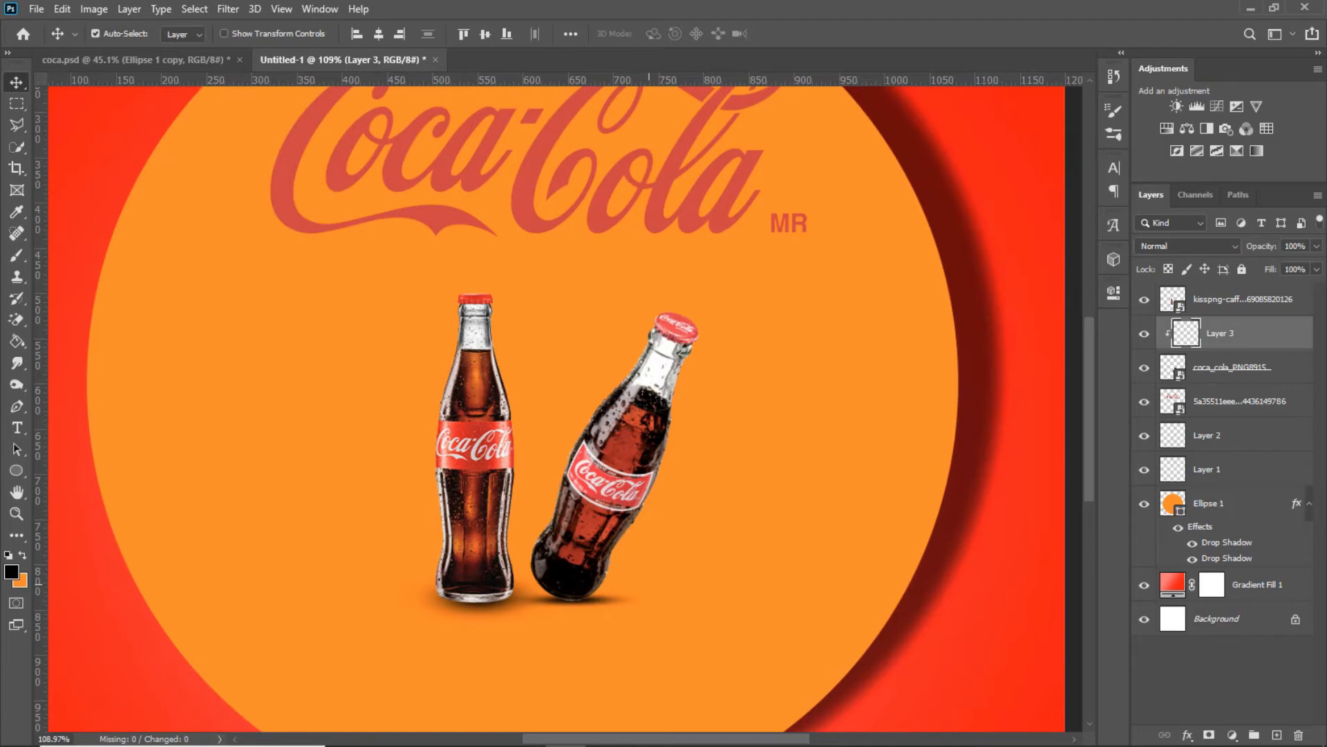
scroll(598, 598, "up", 7)
key("b")
scroll(592, 578, "up", 3)
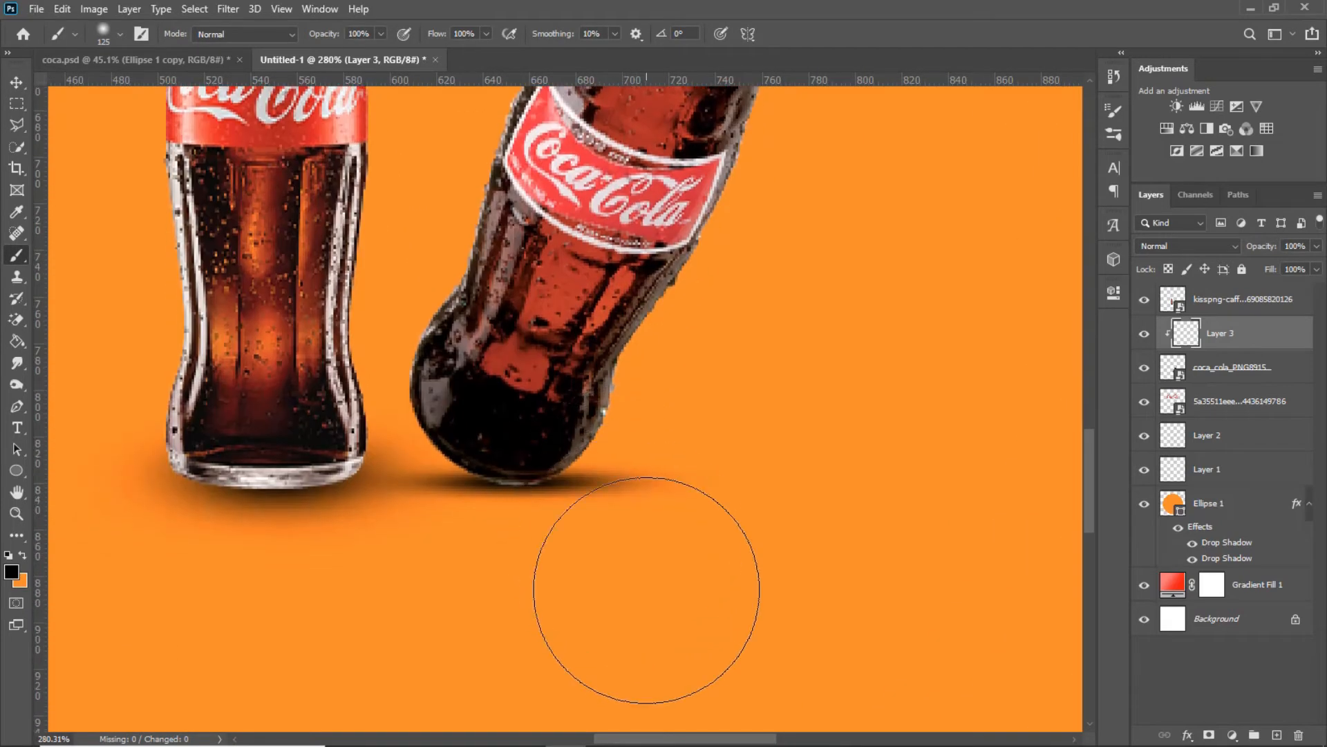
scroll(577, 452, "down", 12)
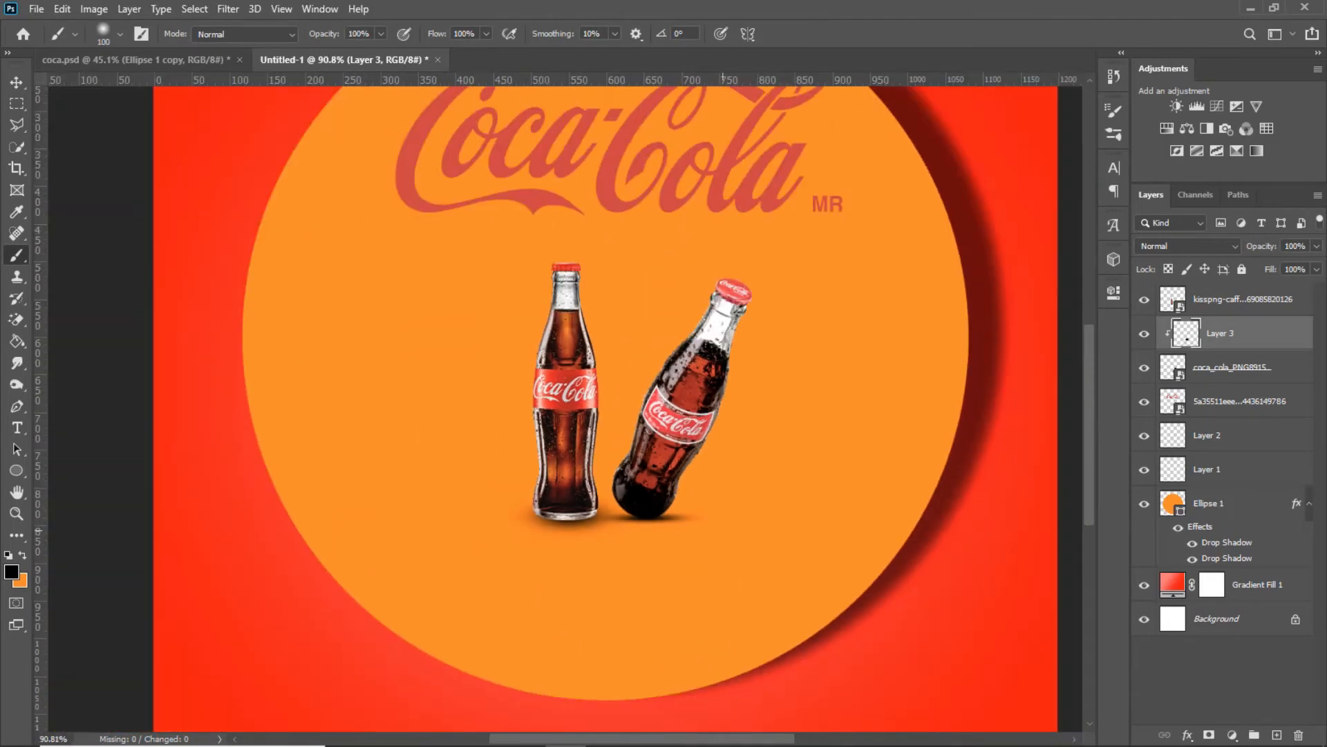
- Add a new layer clipped to the upright bottle and darken its base with a soft black 100 px brush
scroll(722, 531, "up", 1)
left_click(1243, 299)
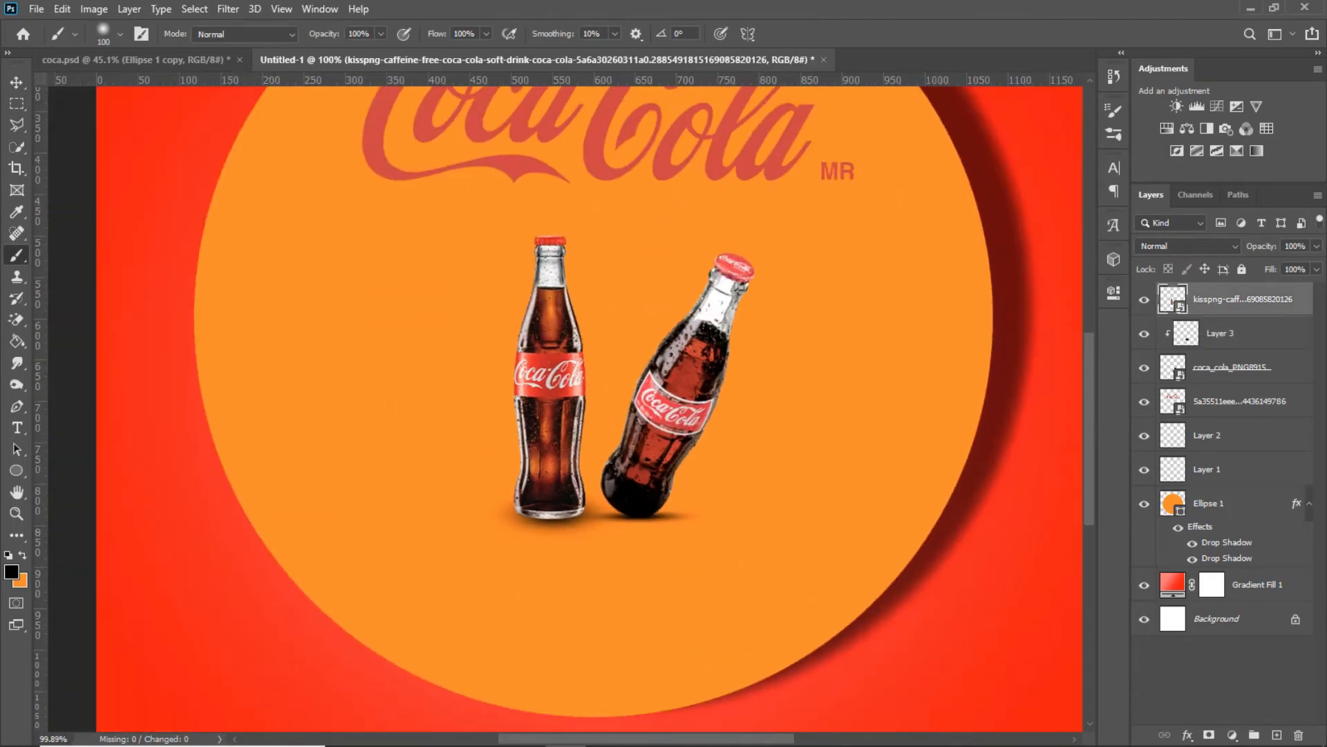
left_click(1277, 734)
key("ctrl+alt+g")
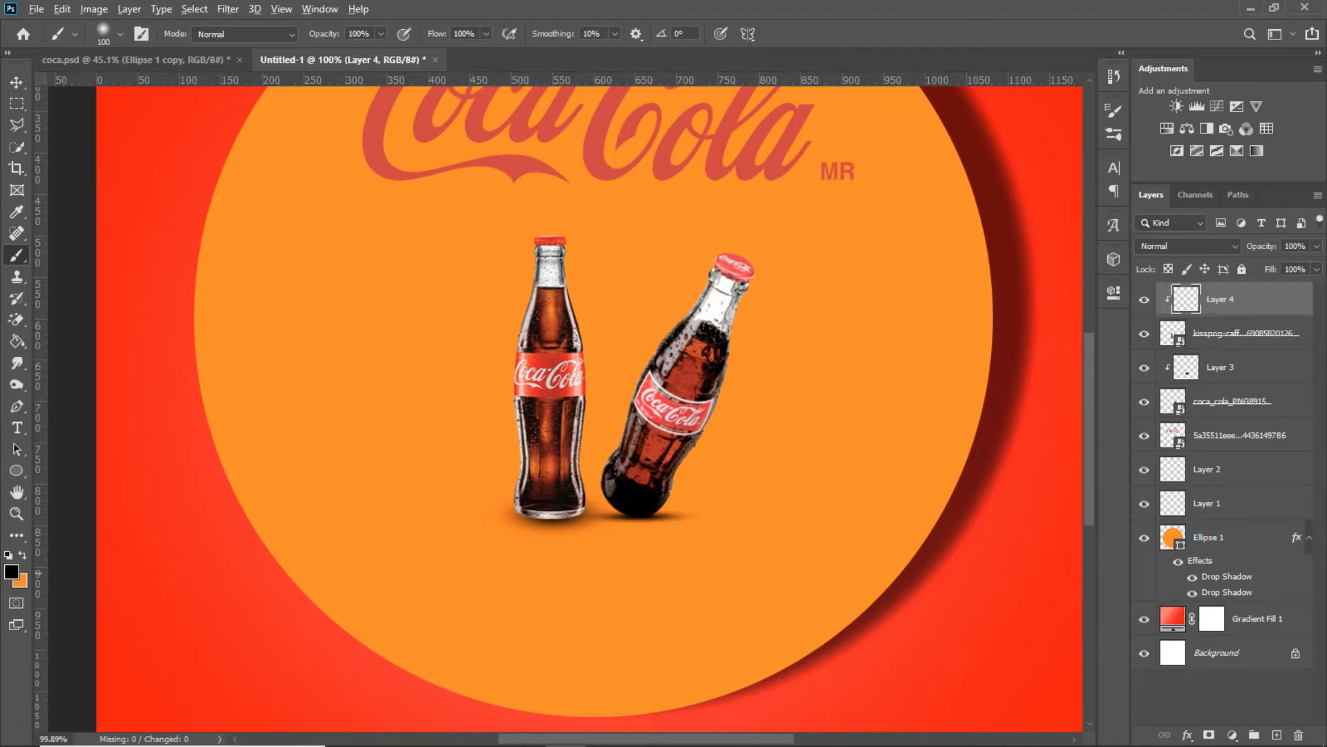
scroll(540, 546, "up", 8)
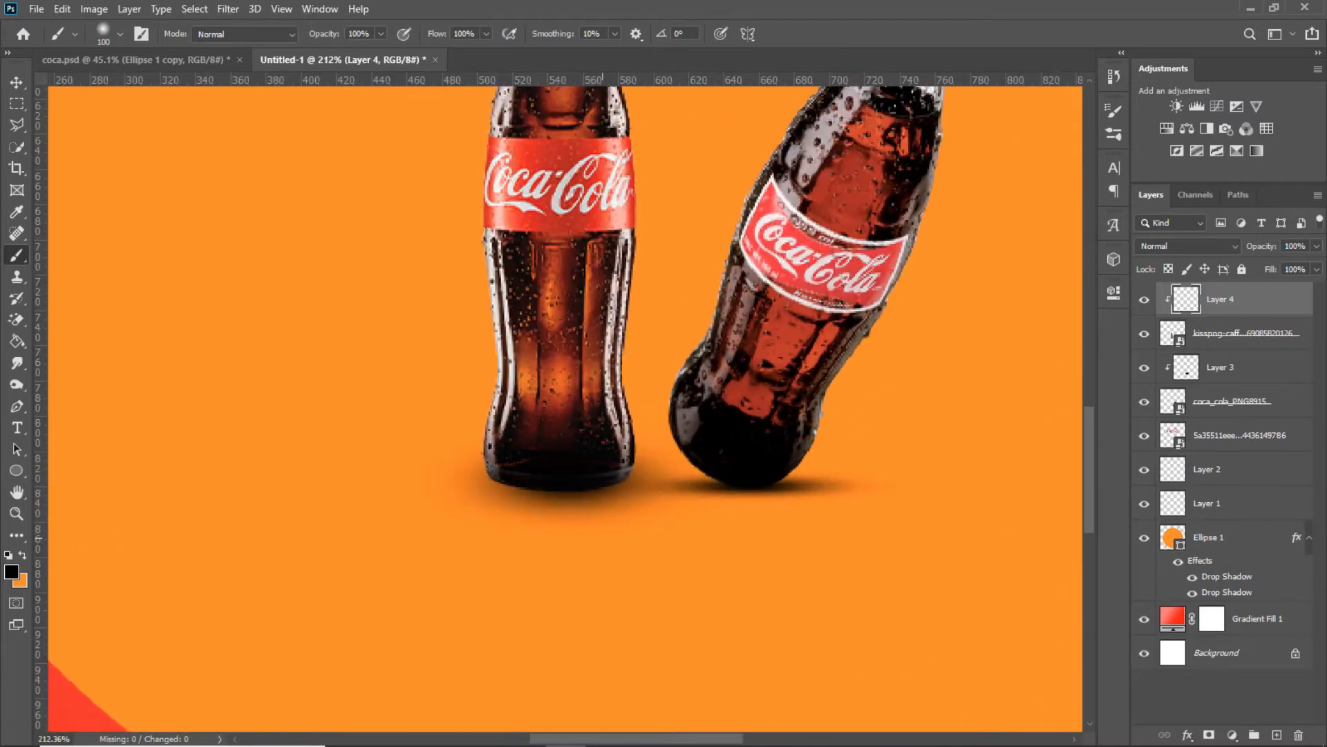
scroll(627, 569, "down", 5)
scroll(565, 409, "down", 10)
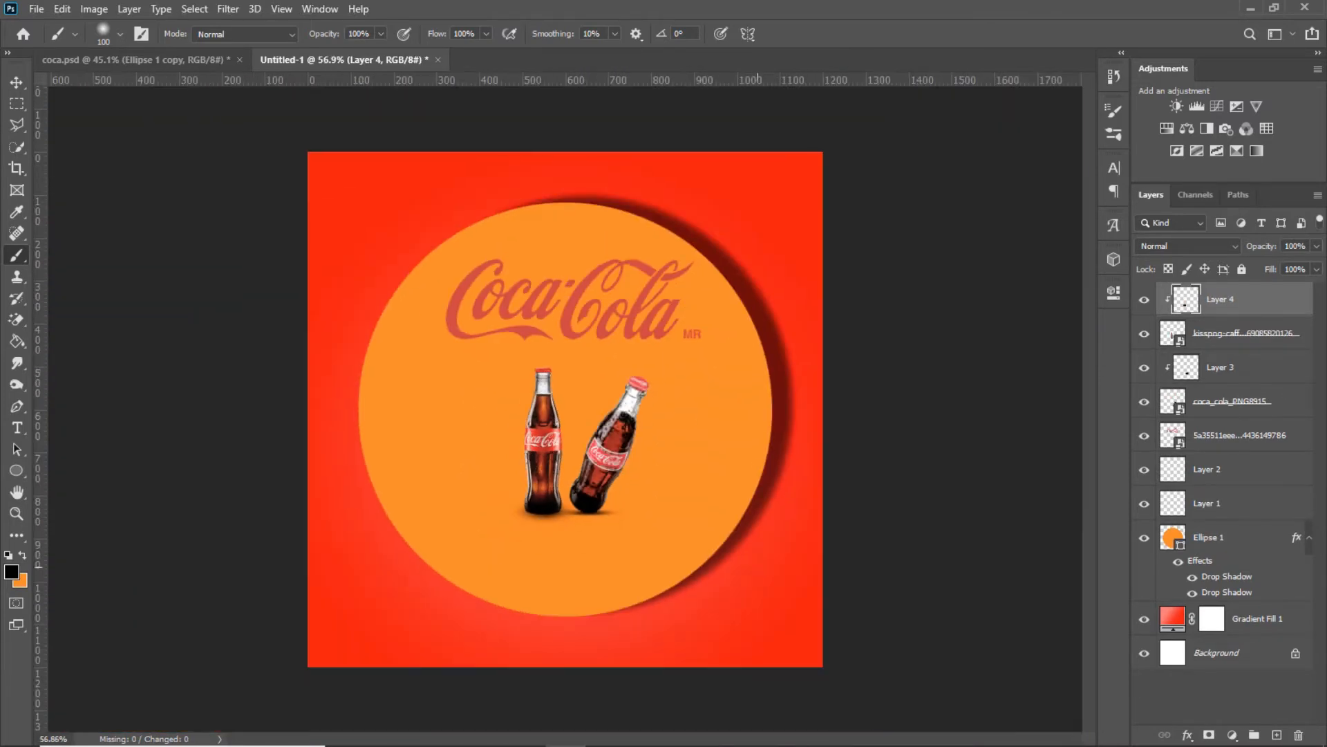
- Enlarge the Coca-Cola logo to 226.63% and position it over the upper half of the circle, centred at X 644 px and Y 411.05 px
scroll(565, 408, "up", 1)
scroll(565, 409, "down", 2)
scroll(758, 568, "up", 1)
left_click(17, 83)
scroll(574, 290, "up", 1)
left_click(574, 290)
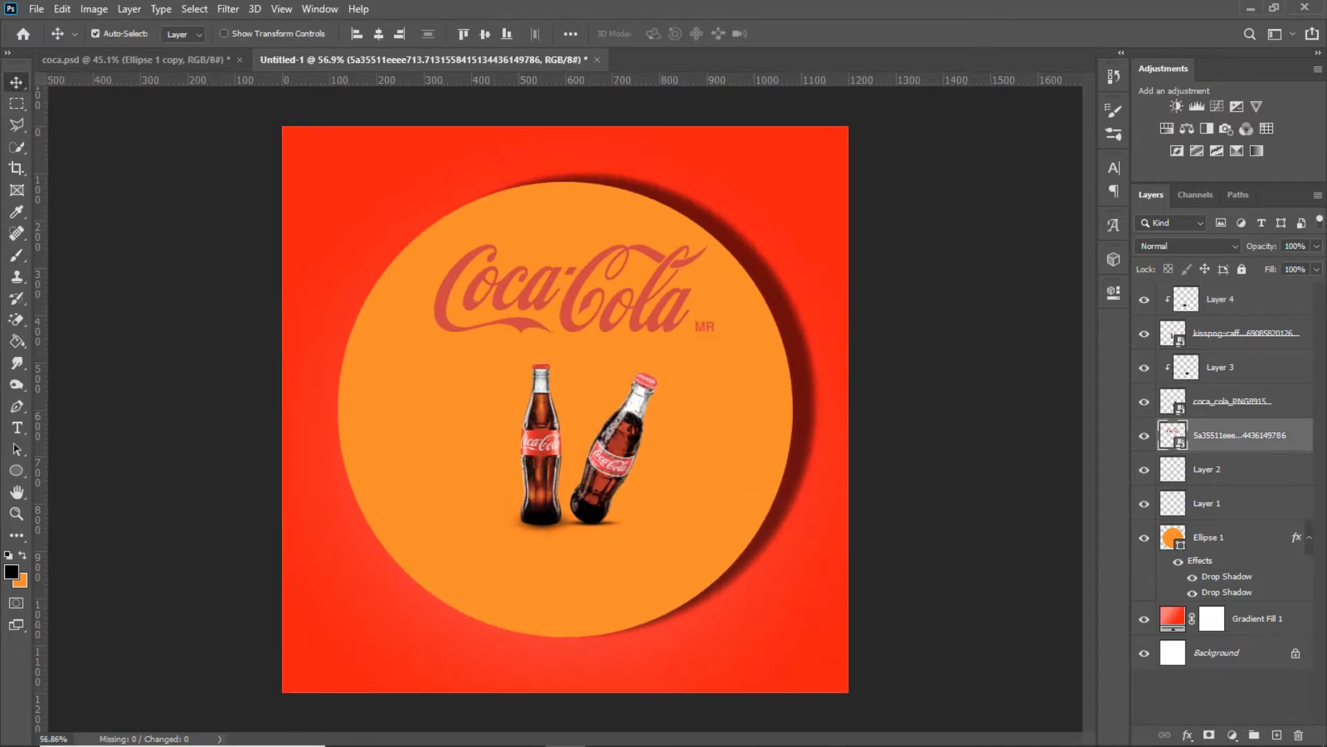
key("ctrl+t")
left_click_drag(573, 387, 574, 457)
left_click_drag(588, 363, 601, 363)
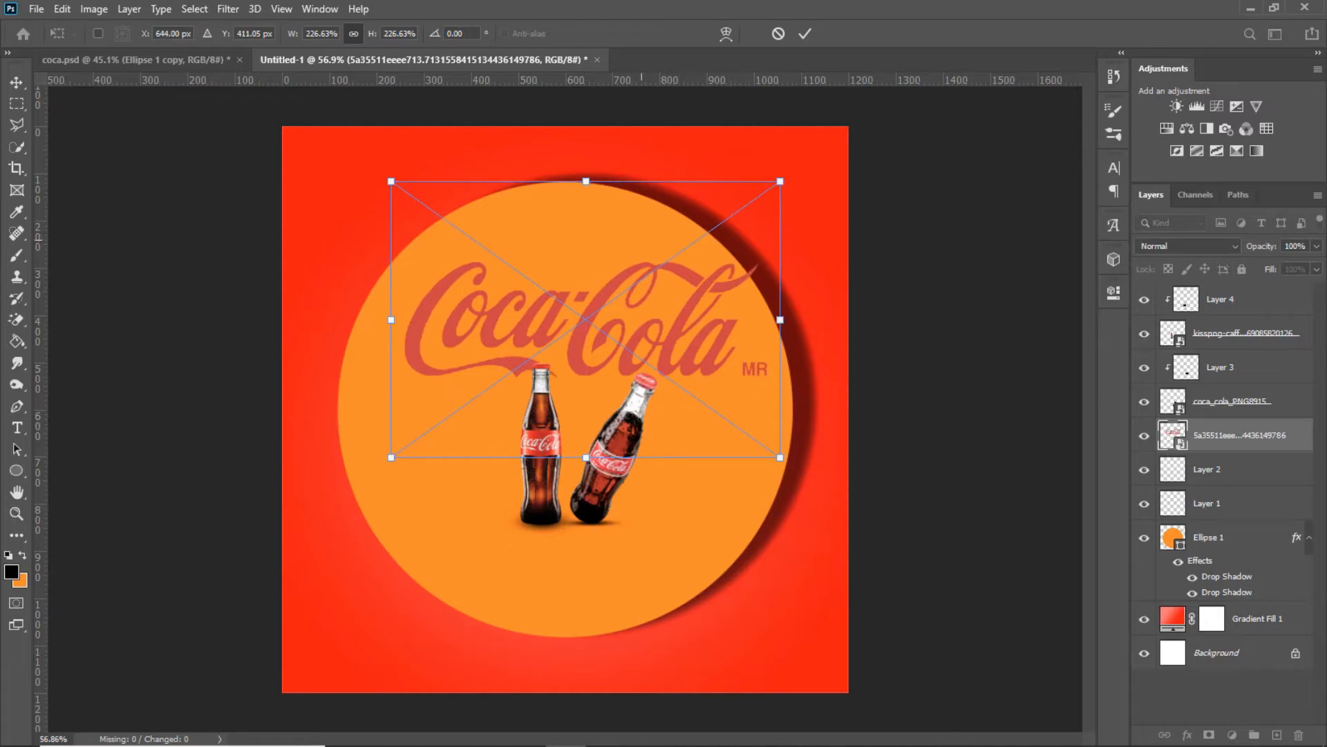
left_click(805, 33)
- Add a layer mask to the logo and set up the Eraser at 73 px with 68% hardness
scroll(597, 379, "up", 3)
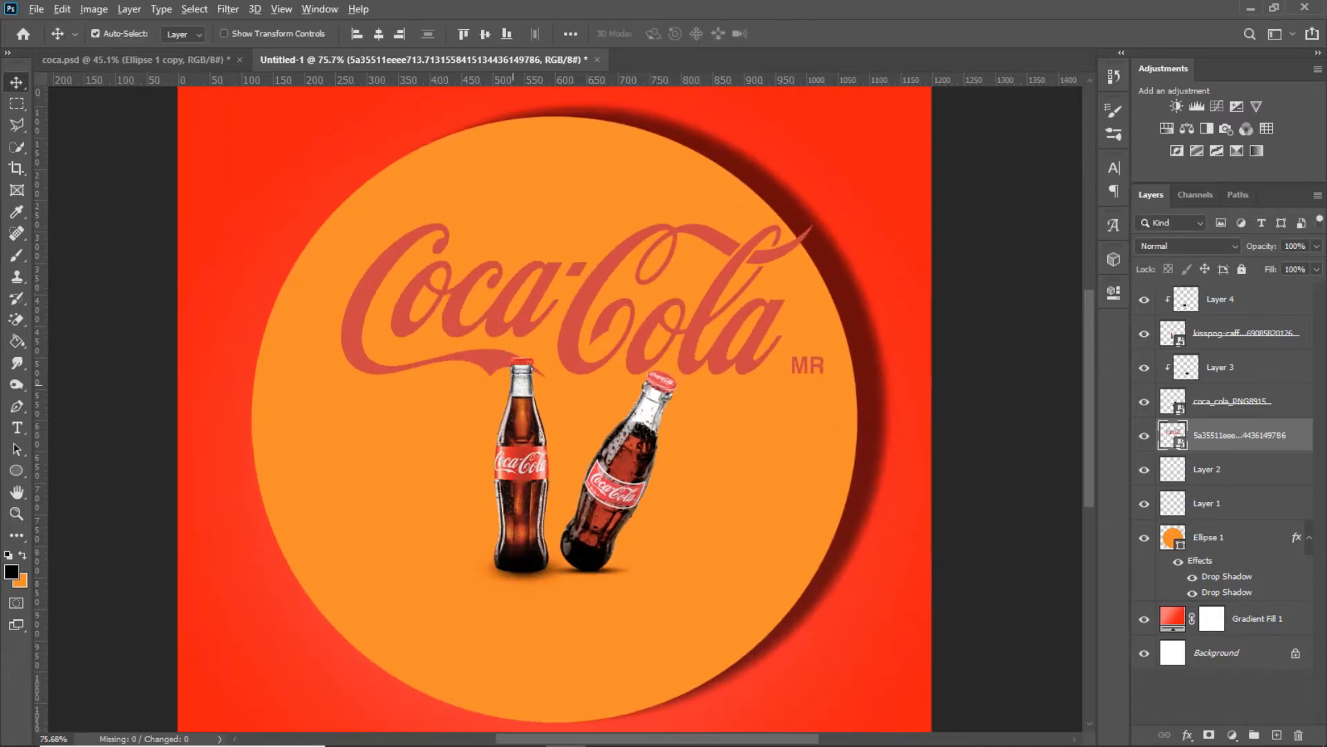
scroll(512, 385, "down", 6)
scroll(693, 340, "up", 2)
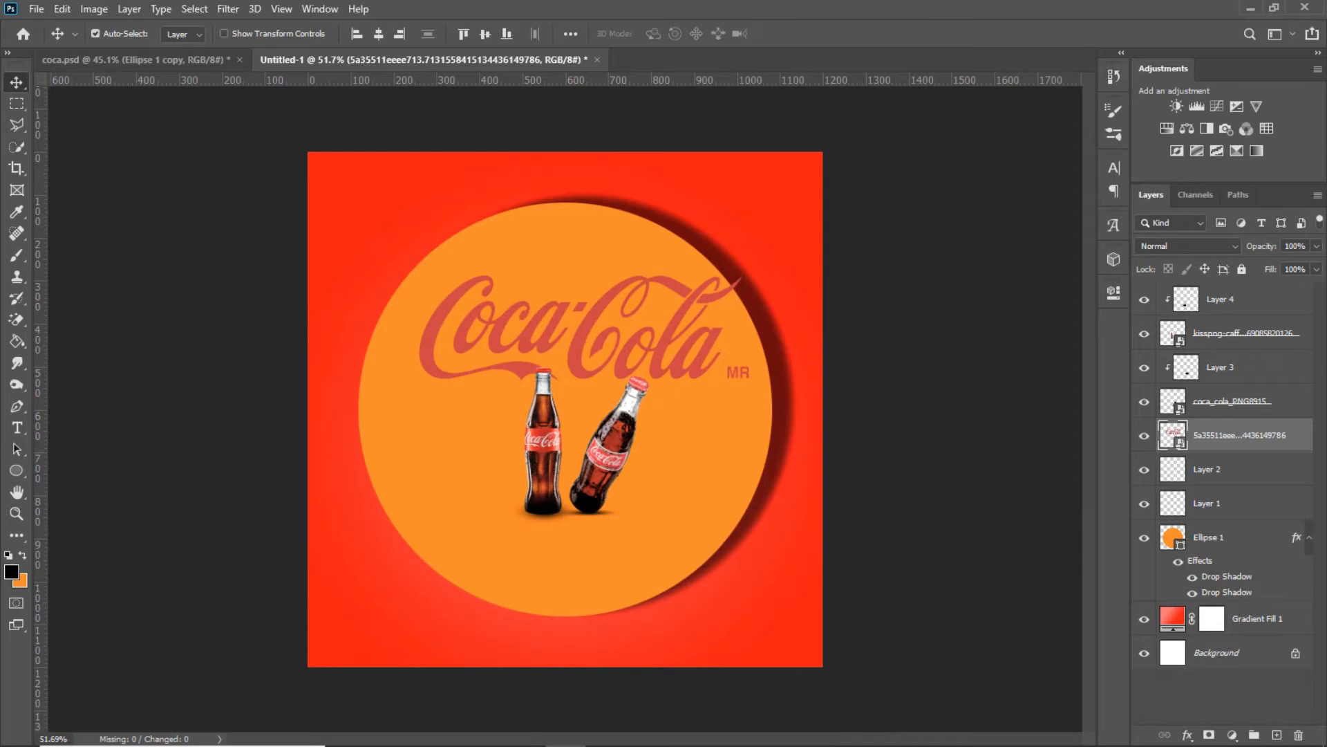
left_click(1209, 735)
right_click(17, 320)
left_click(89, 317)
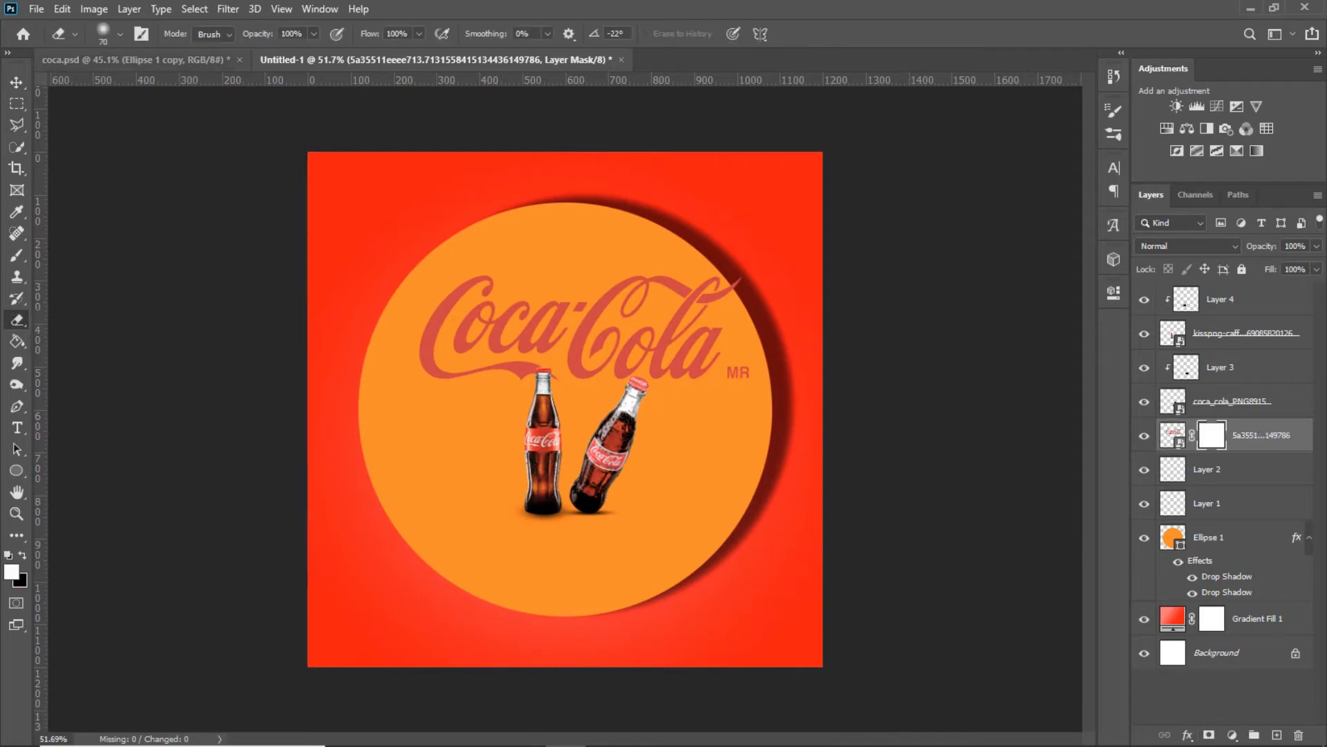
left_click(119, 34)
left_click(163, 123)
left_click_drag(129, 87, 132, 87)
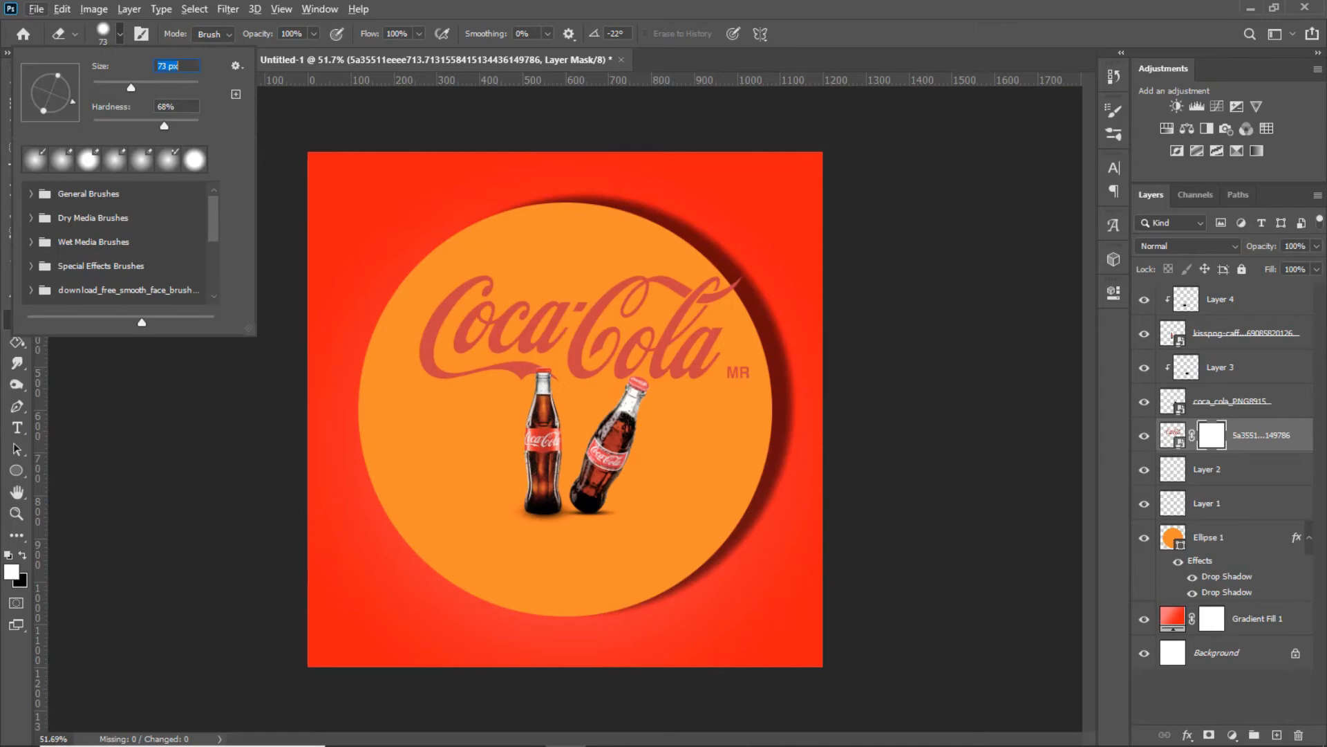
key("Escape")
- Reduce the eraser to 40 px and erase the small MR mark beside the logo on its mask
scroll(712, 390, "up", 5)
key("bracketleft")
key("bracketleft")
key("bracketleft")
left_click_drag(766, 334, 817, 334)
scroll(541, 342, "down", 4)
scroll(541, 342, "down", 4)
scroll(541, 343, "up", 2)
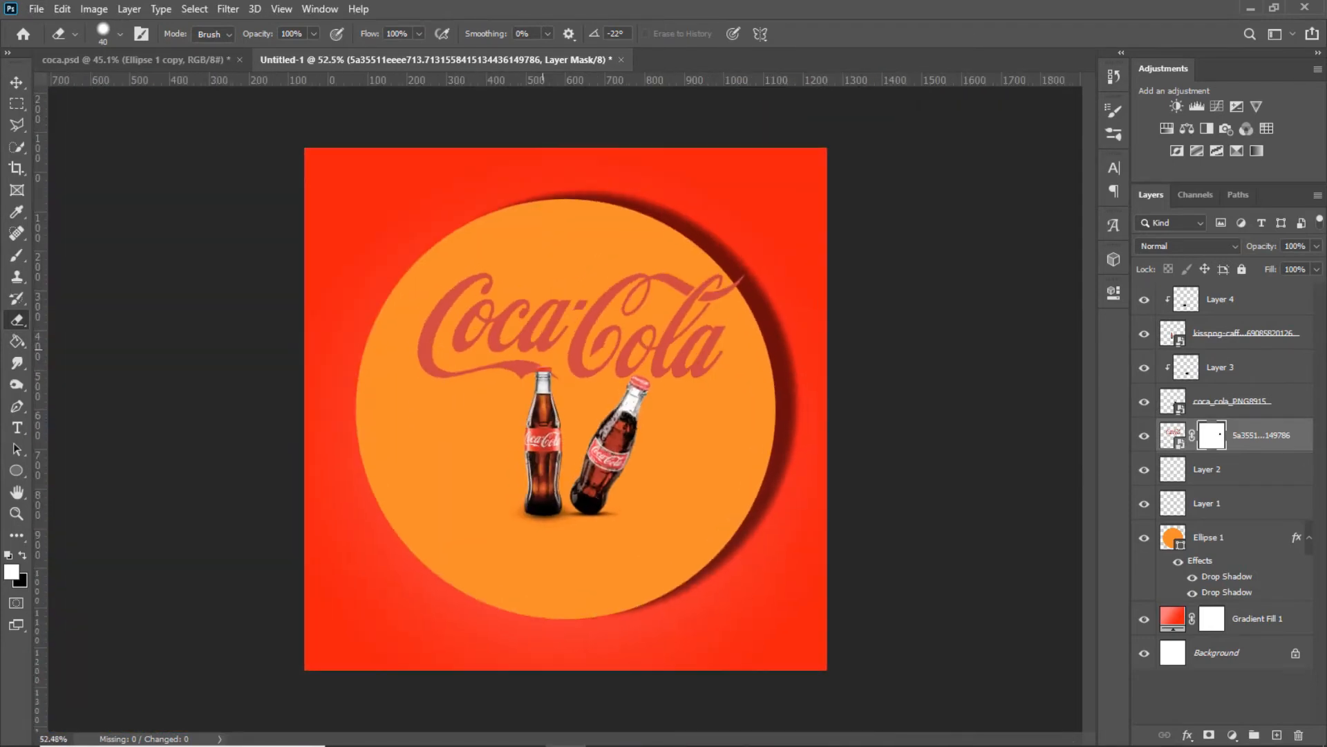
- Target the logo's artwork instead of its mask and rasterize the layer into editable pixels
key("v")
scroll(561, 318, "up", 2)
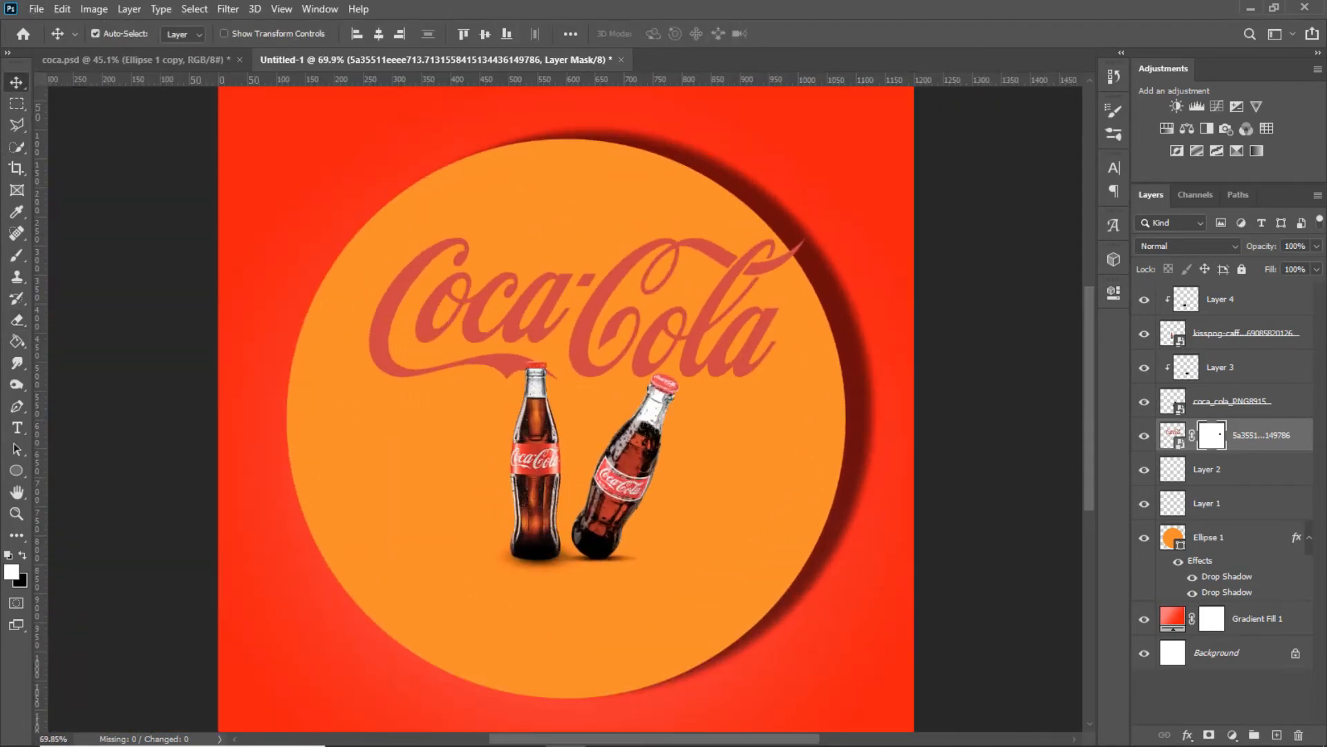
left_click(1173, 435)
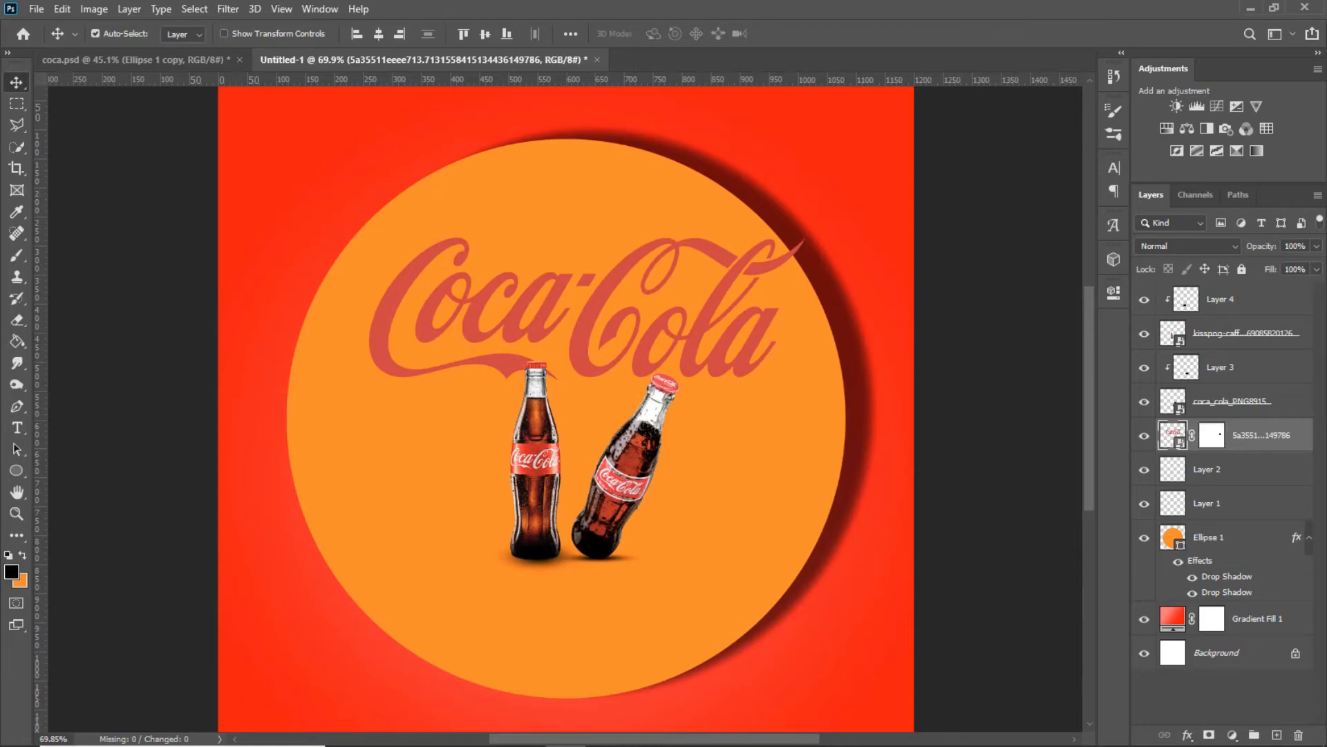
left_click(1113, 293)
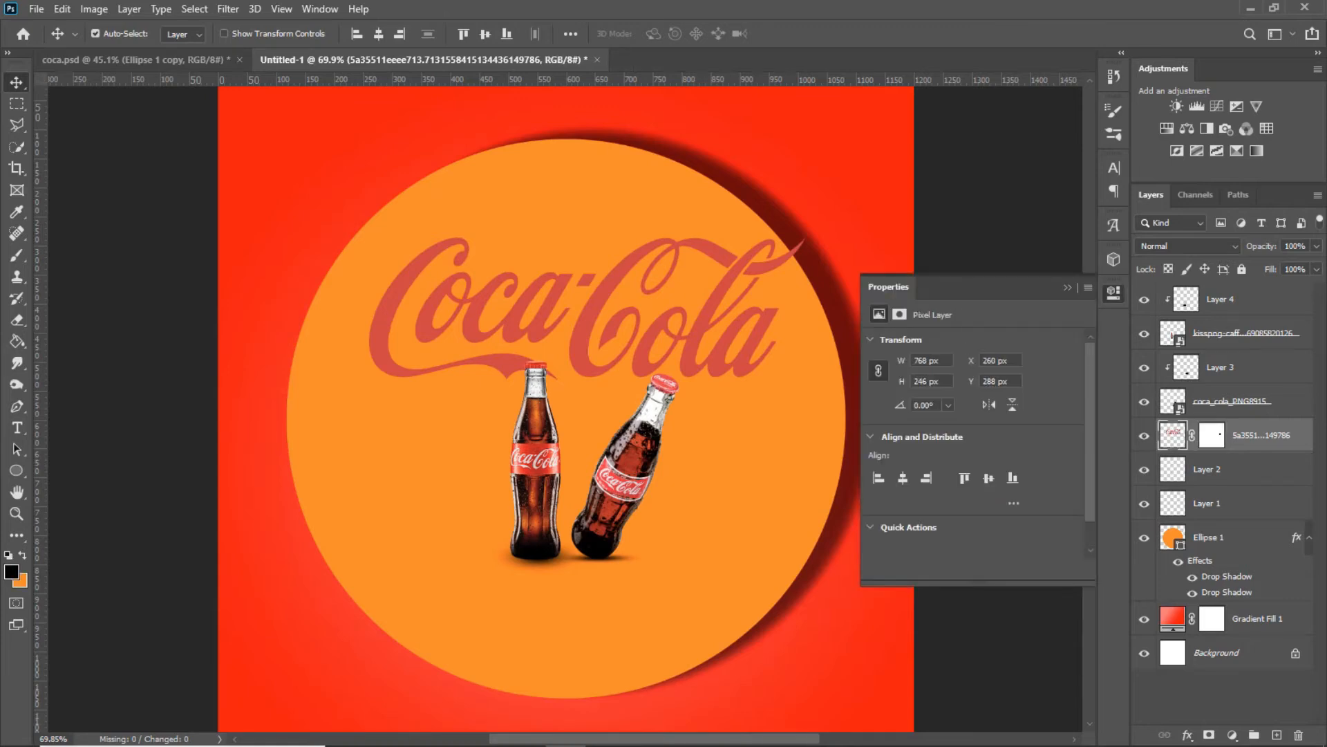
left_click(1066, 288)
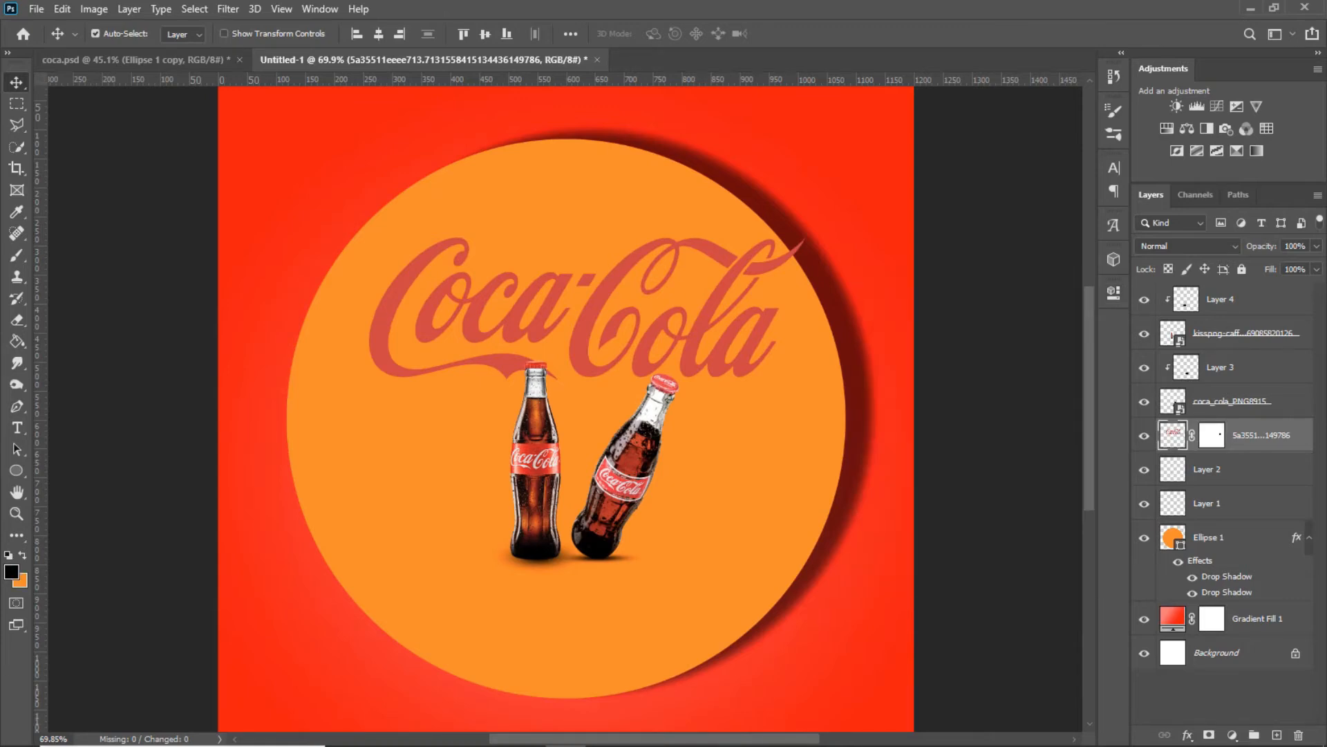
- Recolour all the logo's lettering and the hyphen white with the Paint Bucket at 32 tolerance
key("d")
key("x")
scroll(170, 542, "up", 2)
left_click(17, 341)
scroll(451, 271, "up", 3)
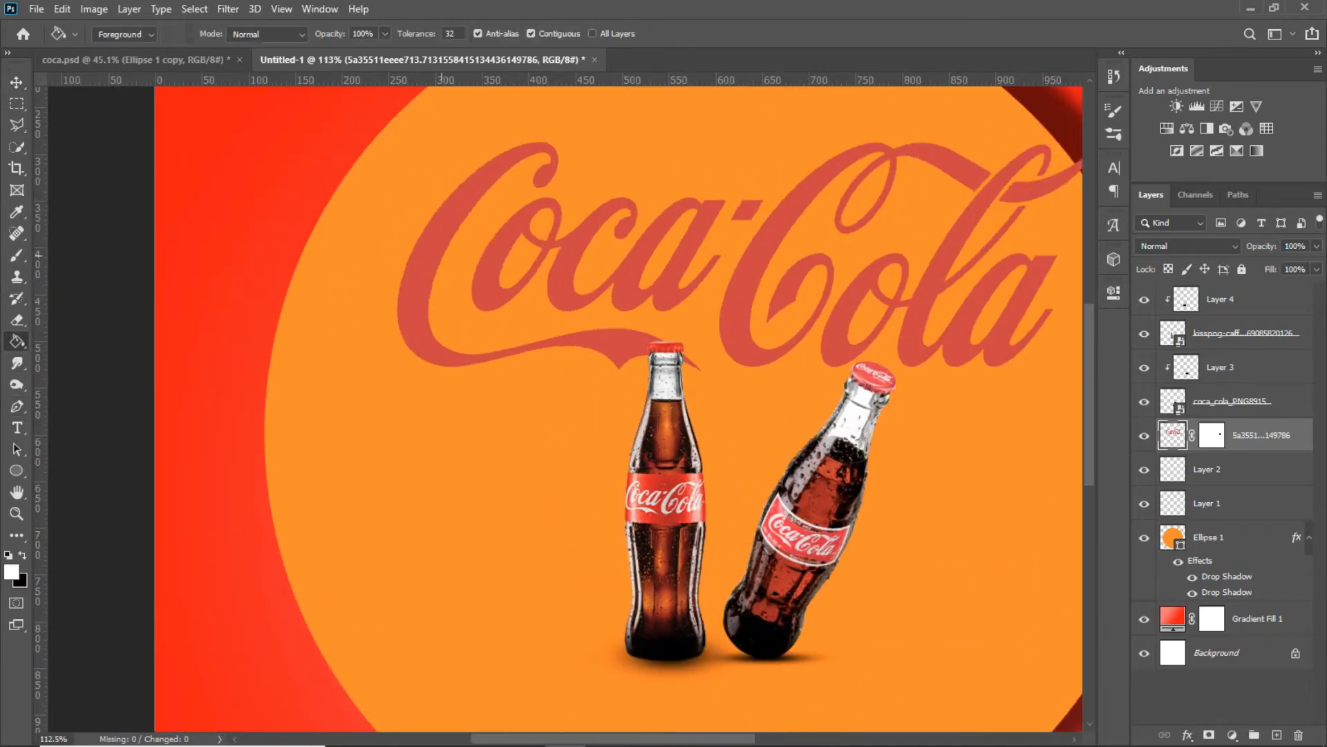
left_click(423, 273)
left_click(508, 253)
left_click(738, 300)
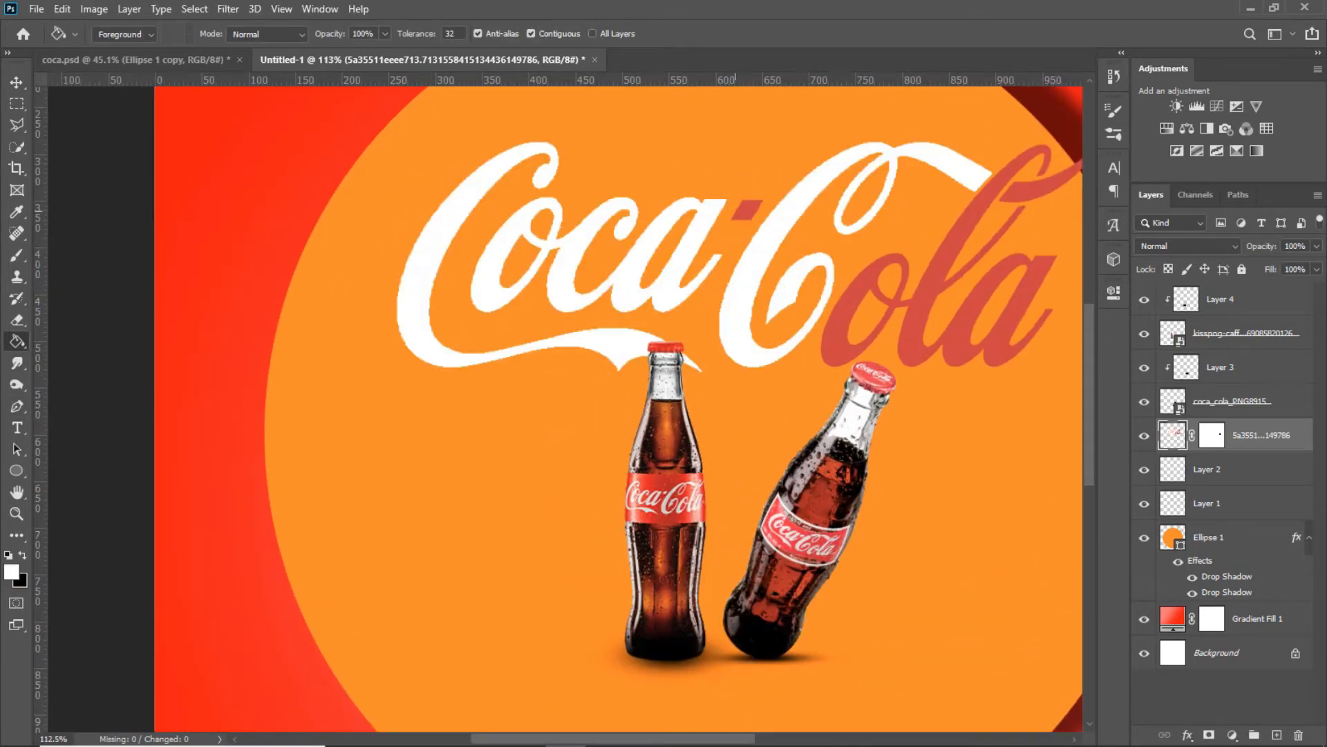
scroll(738, 301, "down", 2)
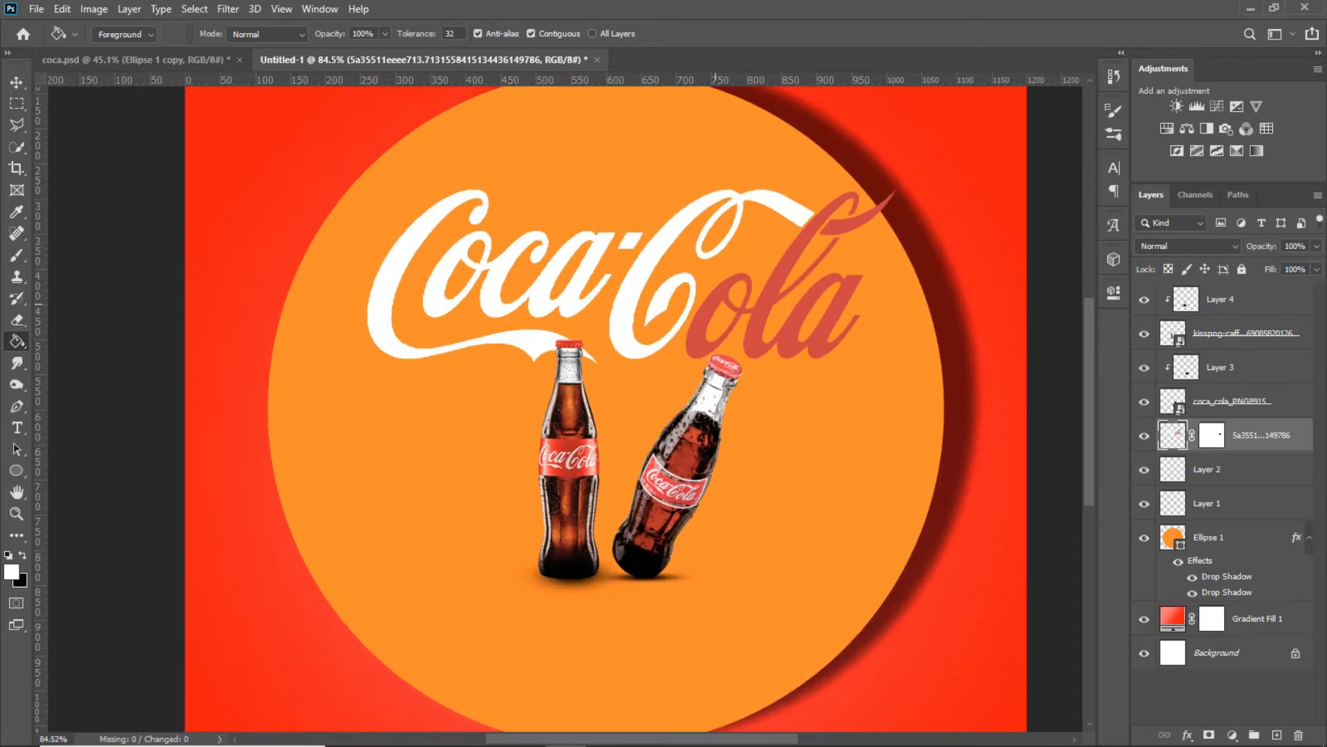
left_click(741, 304)
left_click(857, 216)
scroll(858, 216, "down", 3)
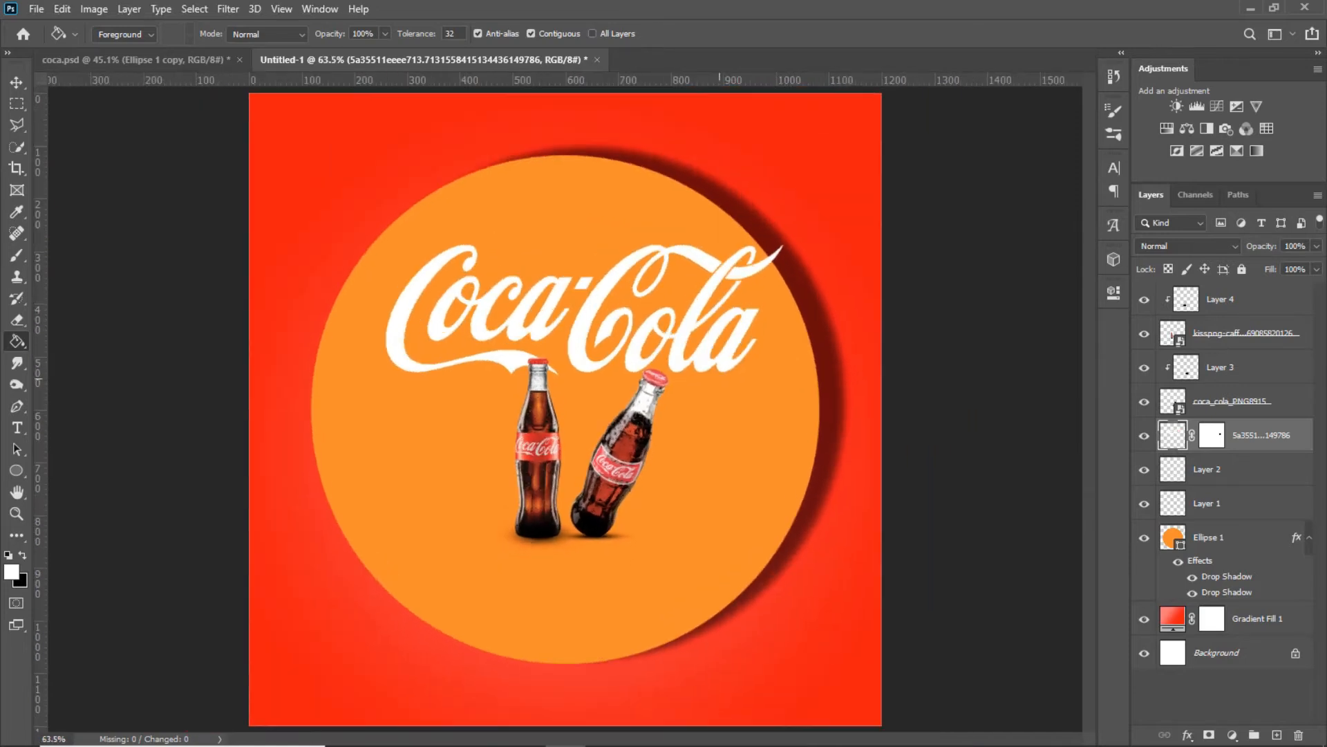
- Give the upright bottle a Multiply drop shadow with 27% opacity, 8 px distance, 3% spread and 7 px size
key("v")
scroll(565, 409, "up", 1)
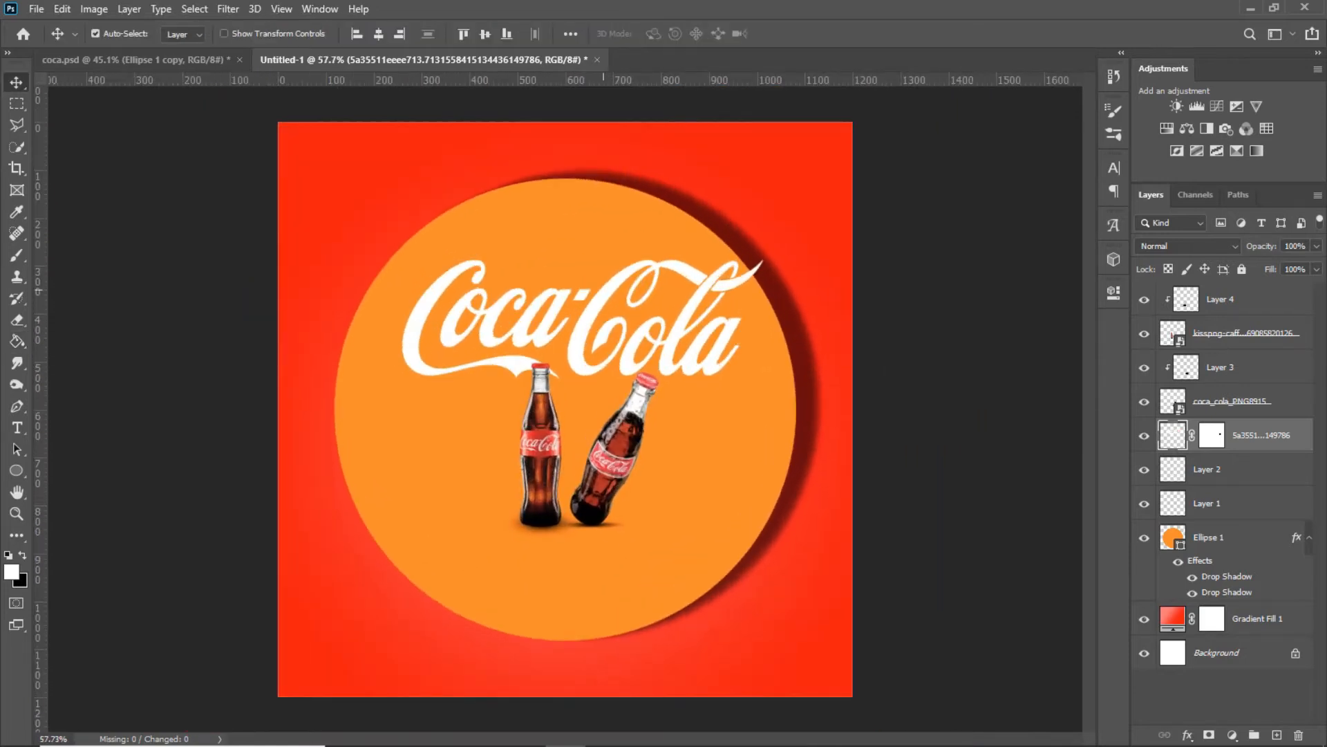
scroll(609, 296, "up", 1)
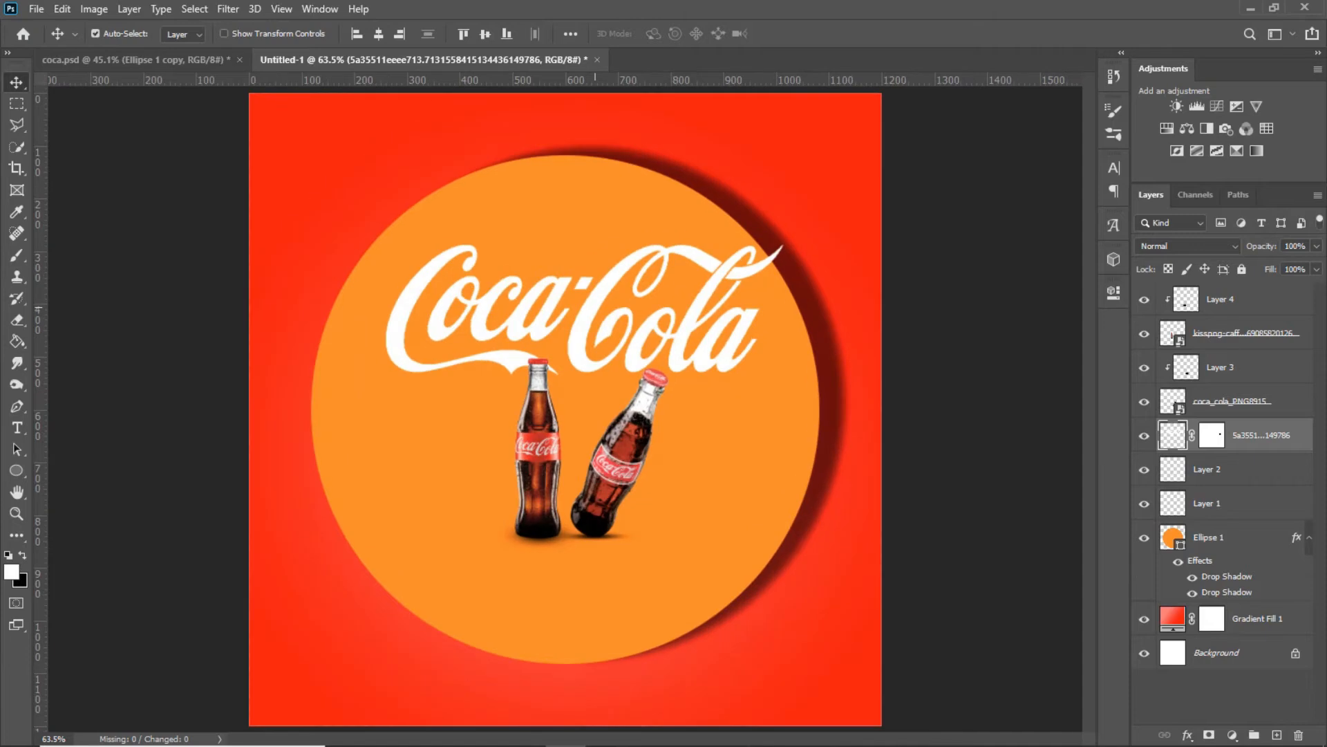
scroll(587, 338, "down", 1)
scroll(587, 338, "up", 1)
left_click(551, 426)
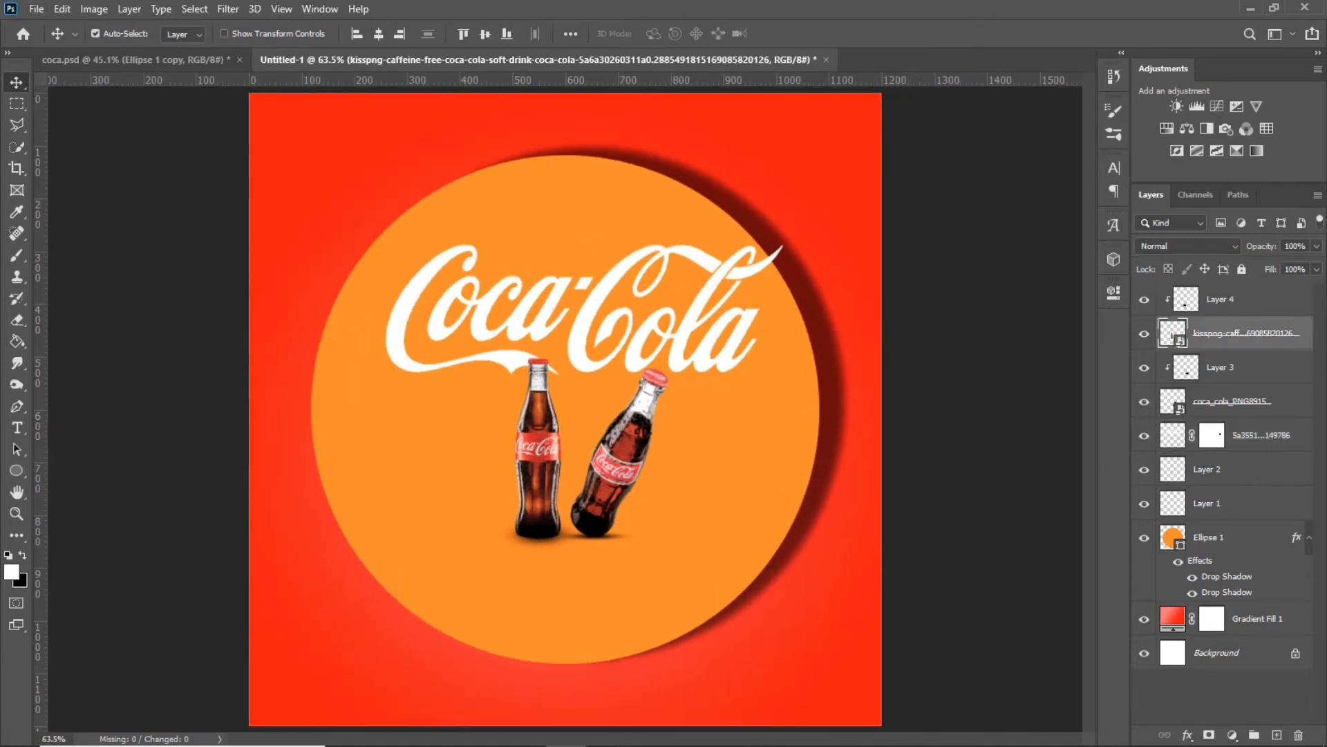
double_click(1306, 333)
left_click(723, 464)
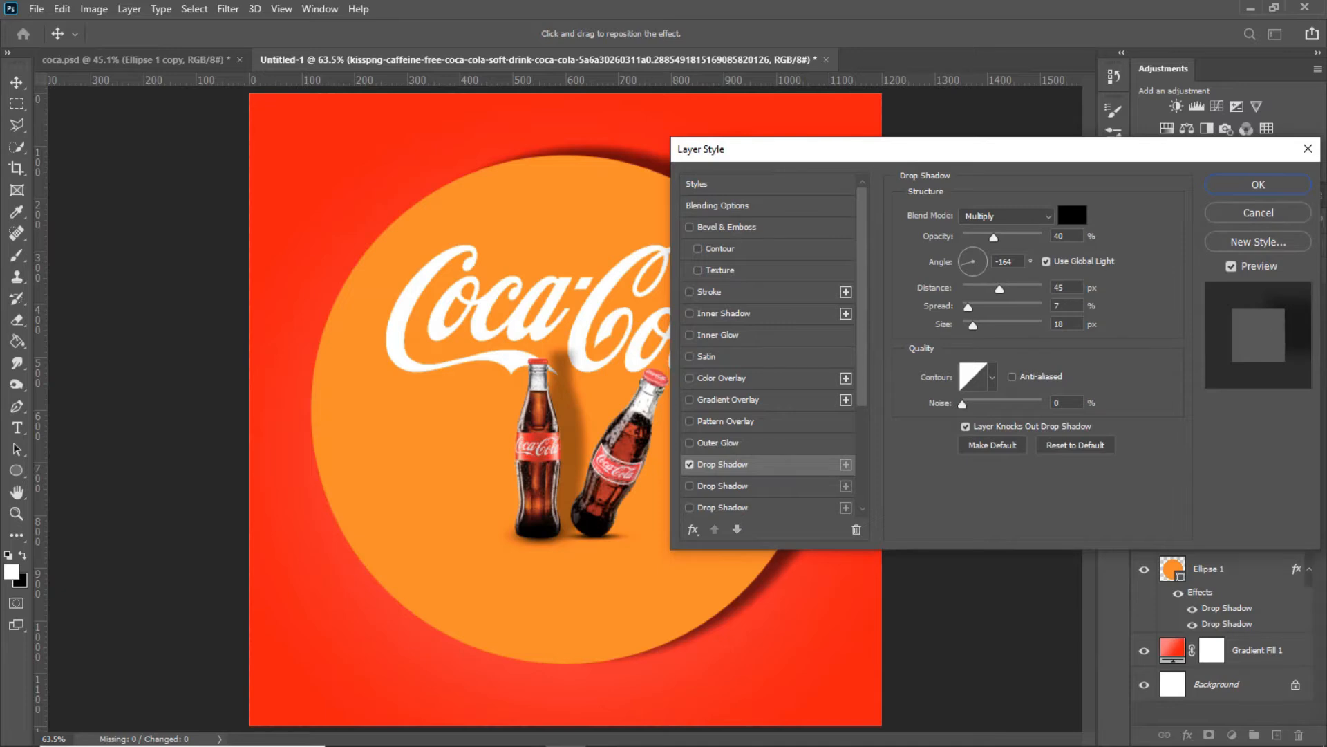
left_click_drag(993, 237, 987, 238)
left_click_drag(1000, 288, 970, 288)
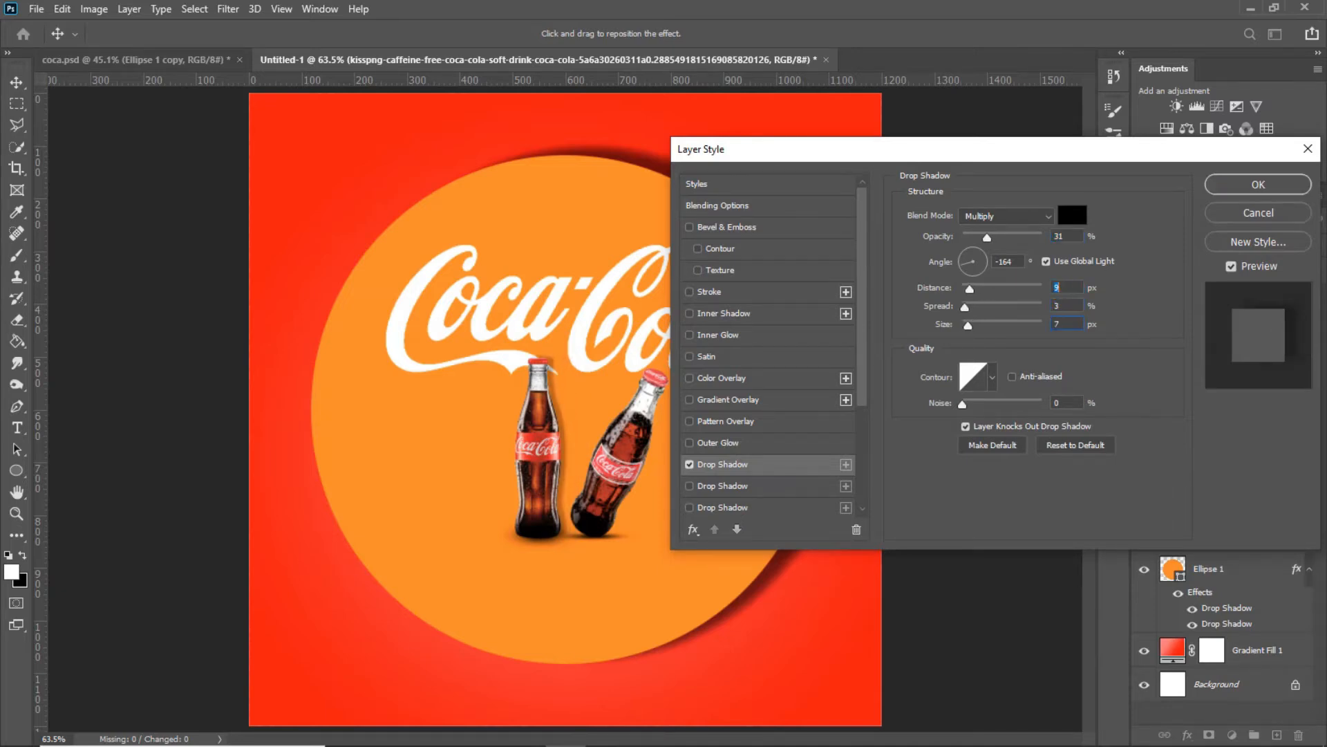
key("Down")
left_click_drag(988, 237, 983, 237)
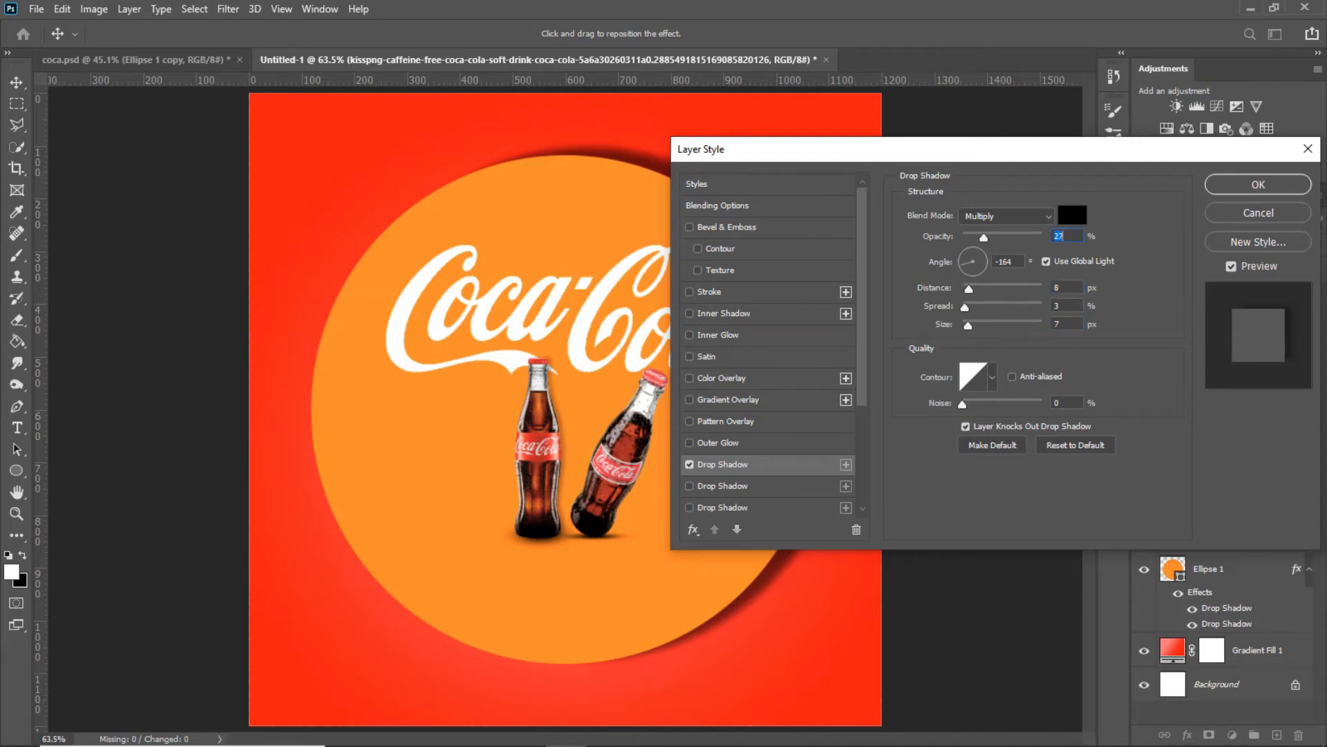
key("Return")
- Apply the same drop shadow to the tilted bottle: 27% opacity, 8 px distance, 3% spread and 7 px size
left_click(1245, 432)
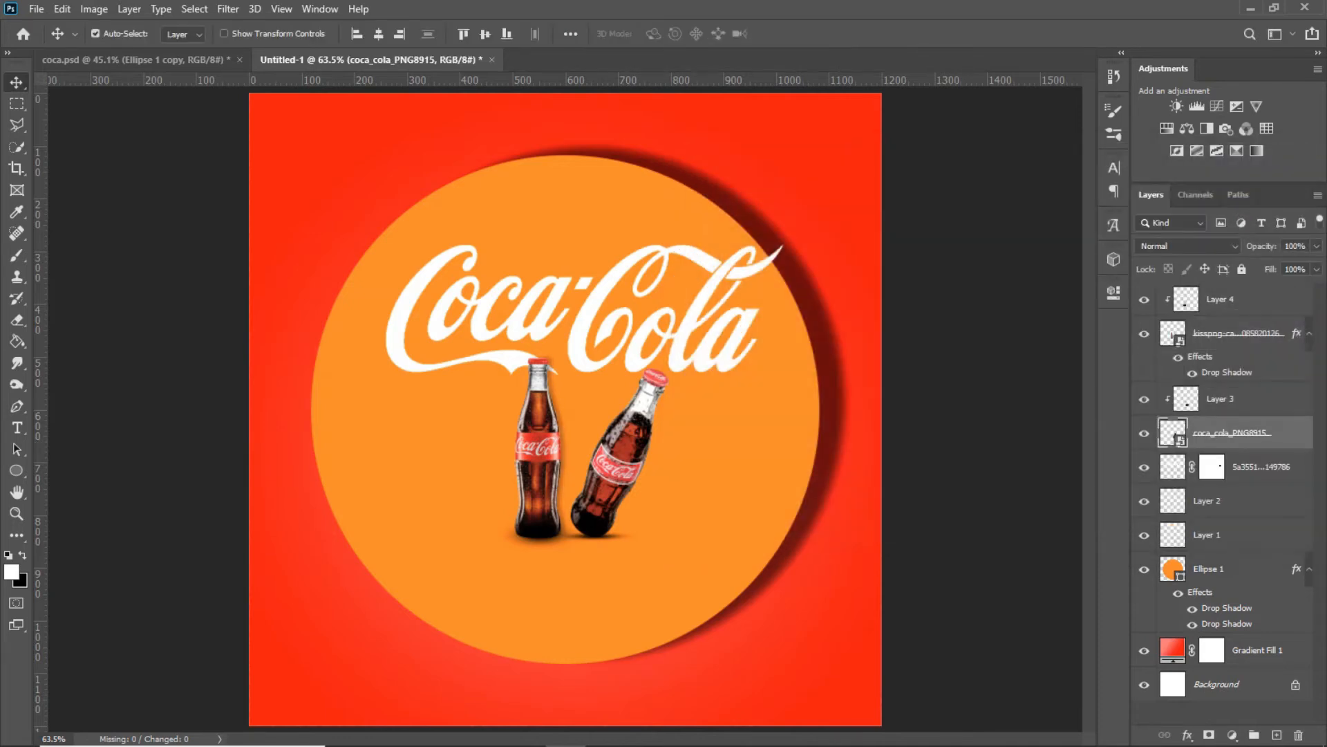
double_click(1286, 433)
left_click(722, 465)
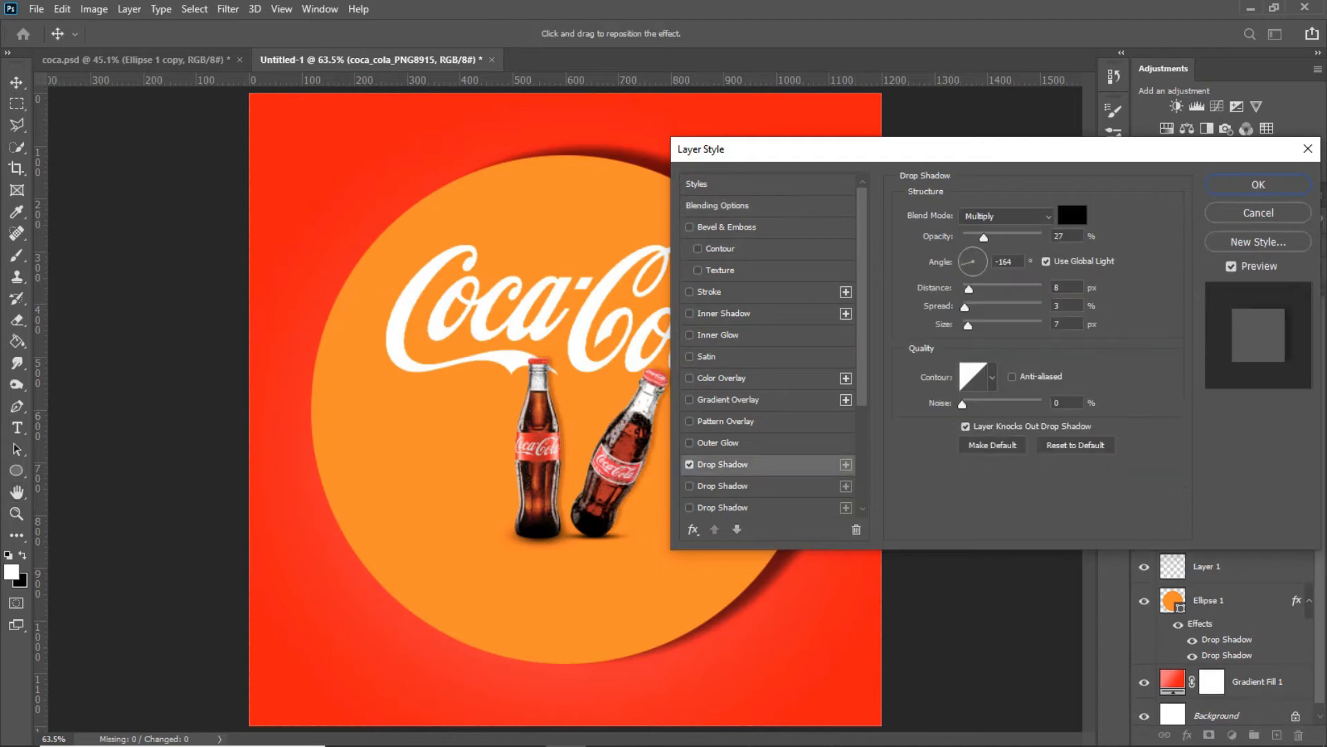
key("Return")
scroll(687, 493, "down", 3)
scroll(687, 494, "up", 2)
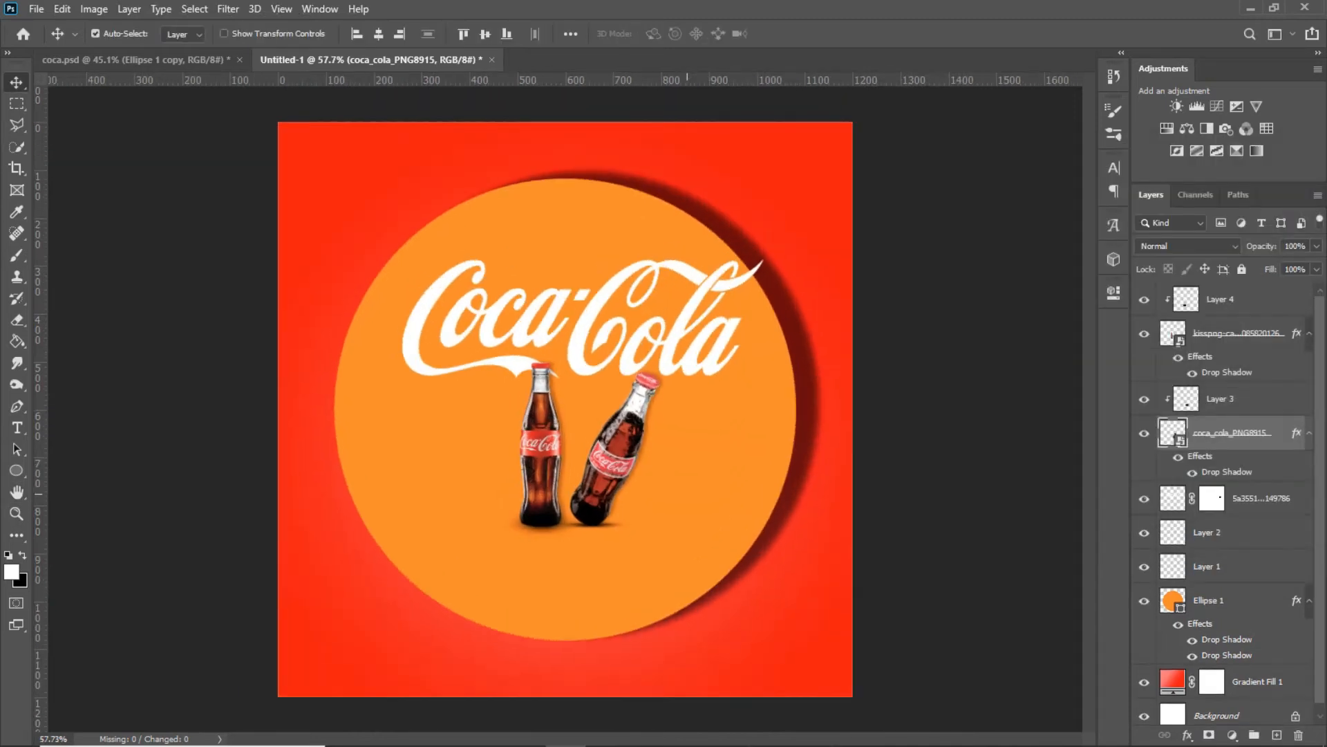
scroll(566, 409, "down", 1)
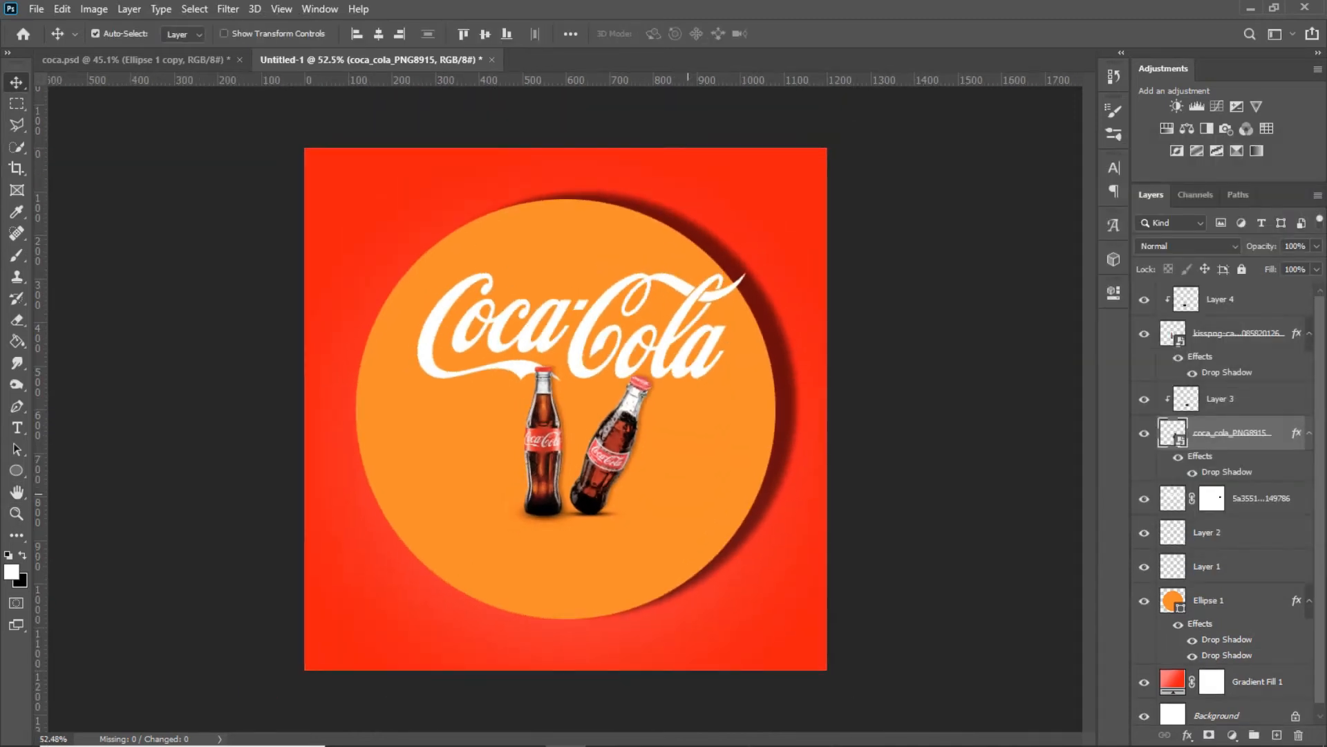
- Switch to Notepad and copy the three-line slogan "BUY ONE GET ONE FREE"
left_click(771, 729)
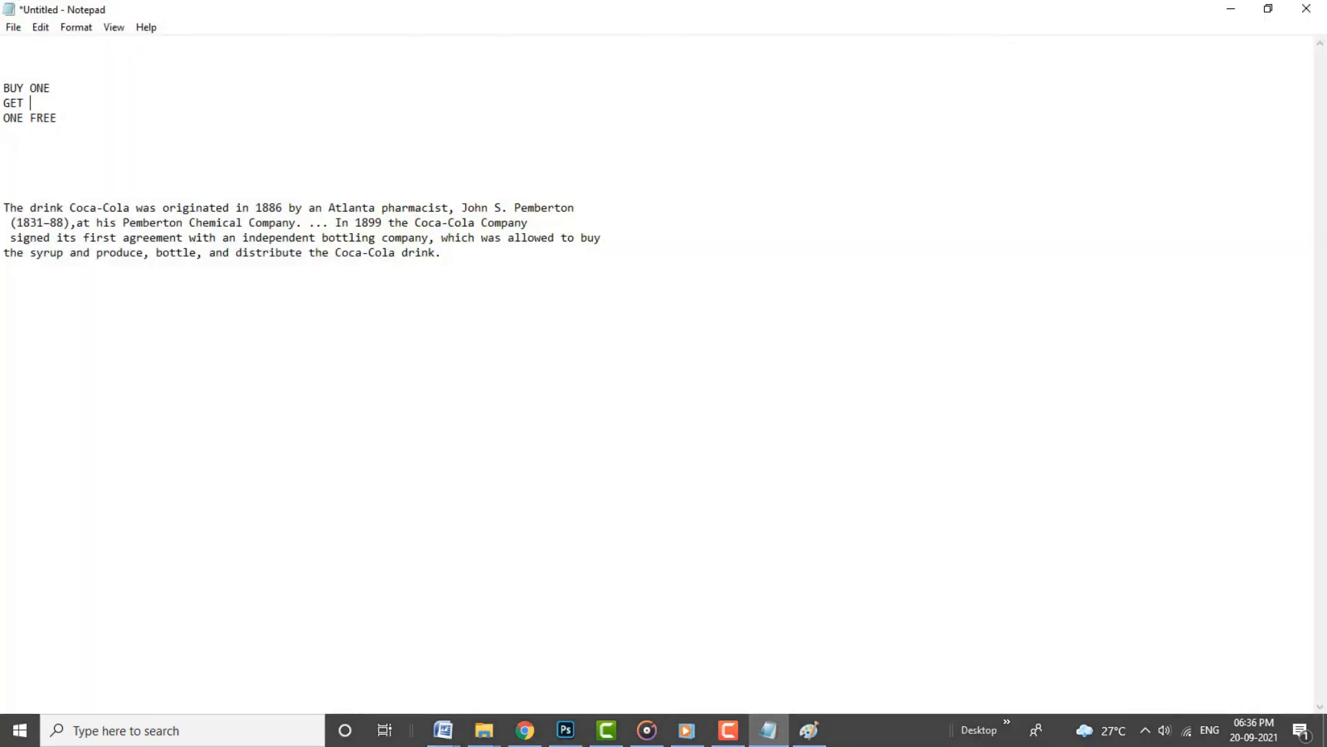
left_click_drag(58, 118, 3, 88)
key("ctrl+c")
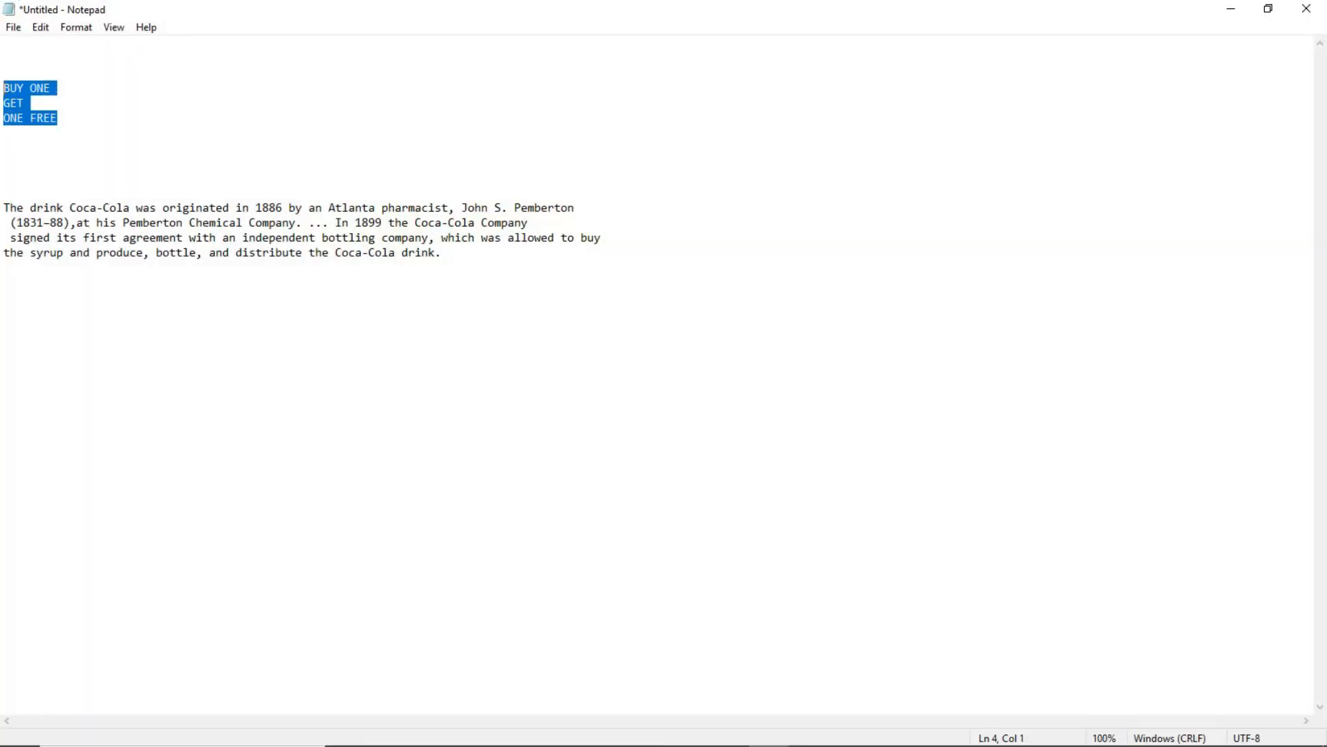
- Return to Photoshop and paste the slogan as white 20 pt ADAM.CG PRO text above all layers, near the poster's lower-left corner
left_click(567, 729)
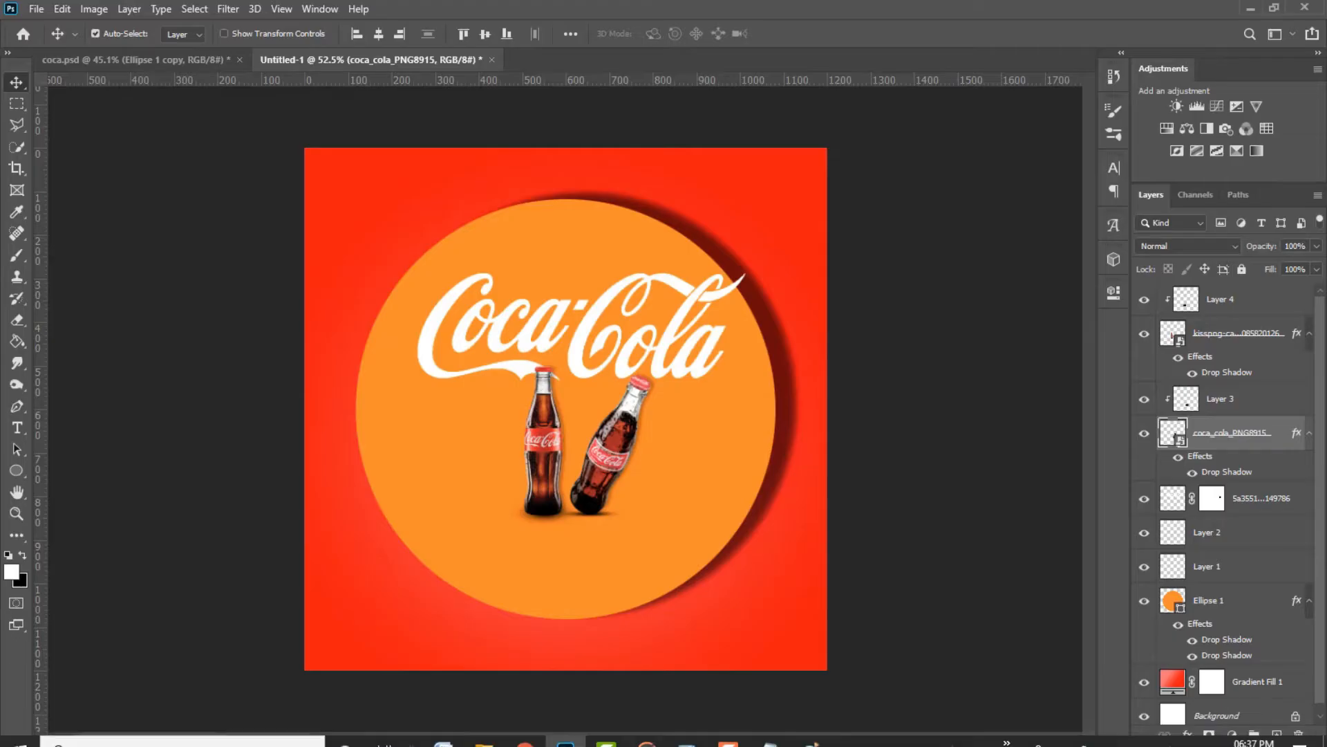
key("t")
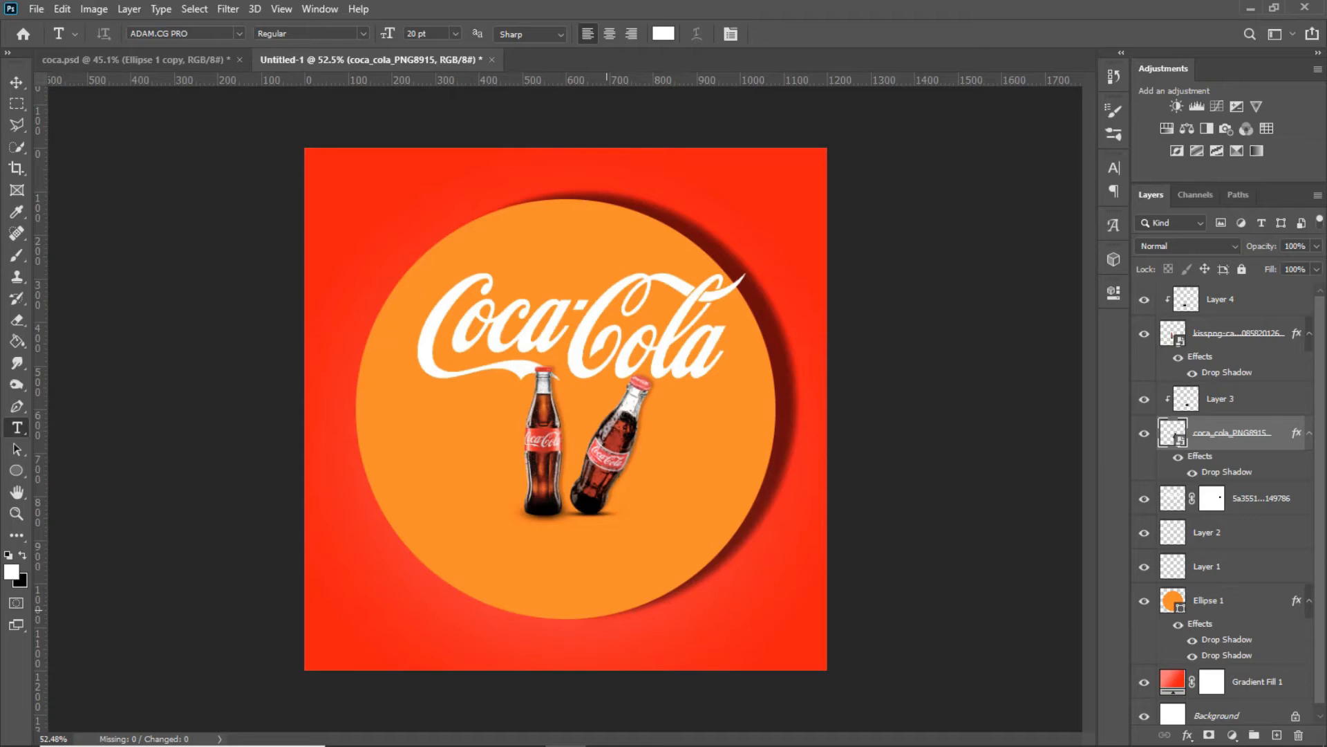
left_click(607, 610)
left_click(764, 34)
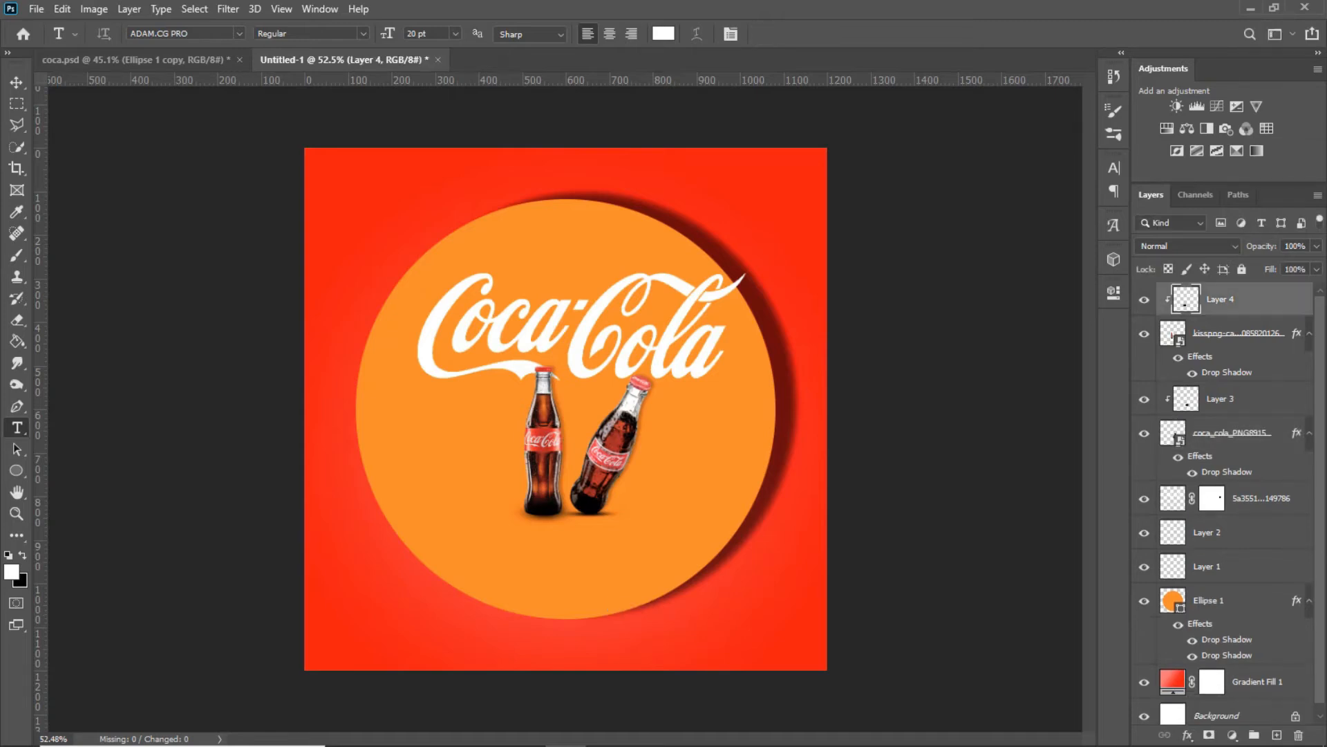
left_click(386, 577)
key("ctrl+v")
left_click(791, 34)
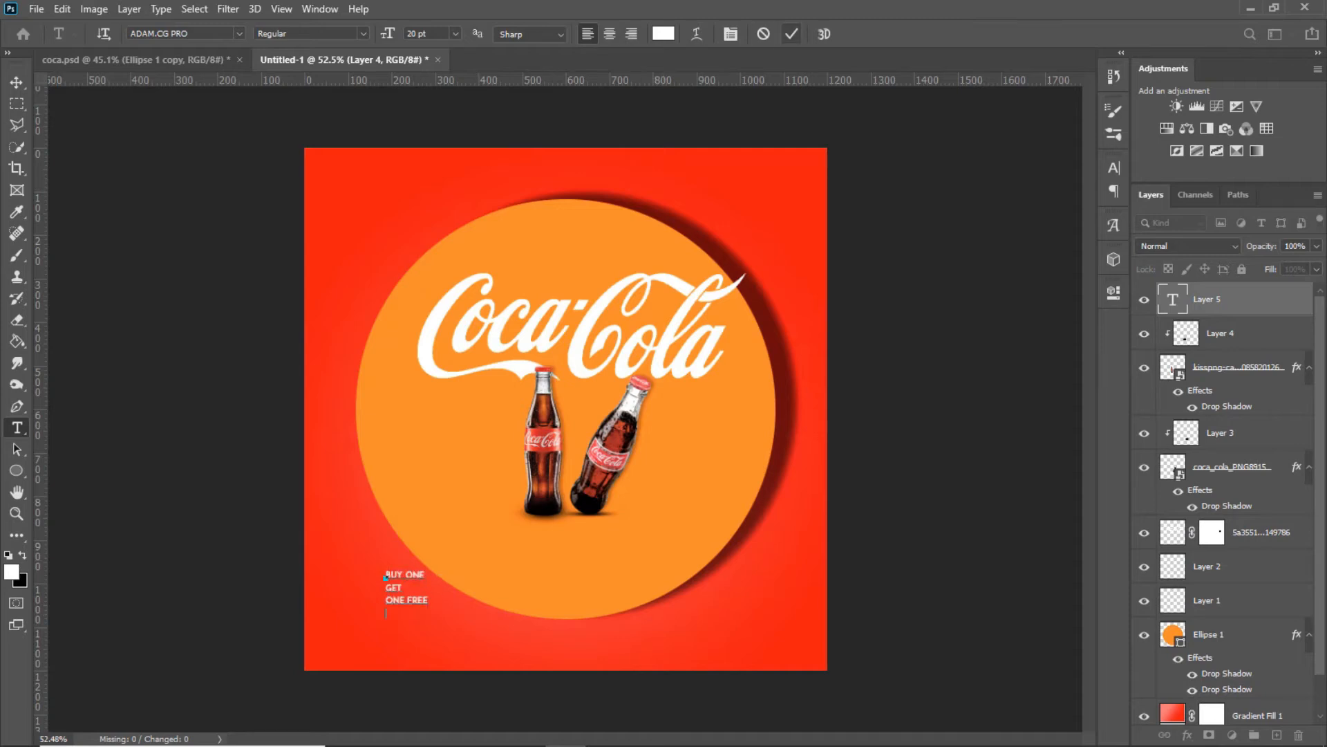
- Set the slogan's font size to 45 pt and change its font to a_AvanteLt Light
scroll(566, 409, "up", 1)
left_click(1113, 168)
left_click_drag(928, 213, 1033, 213)
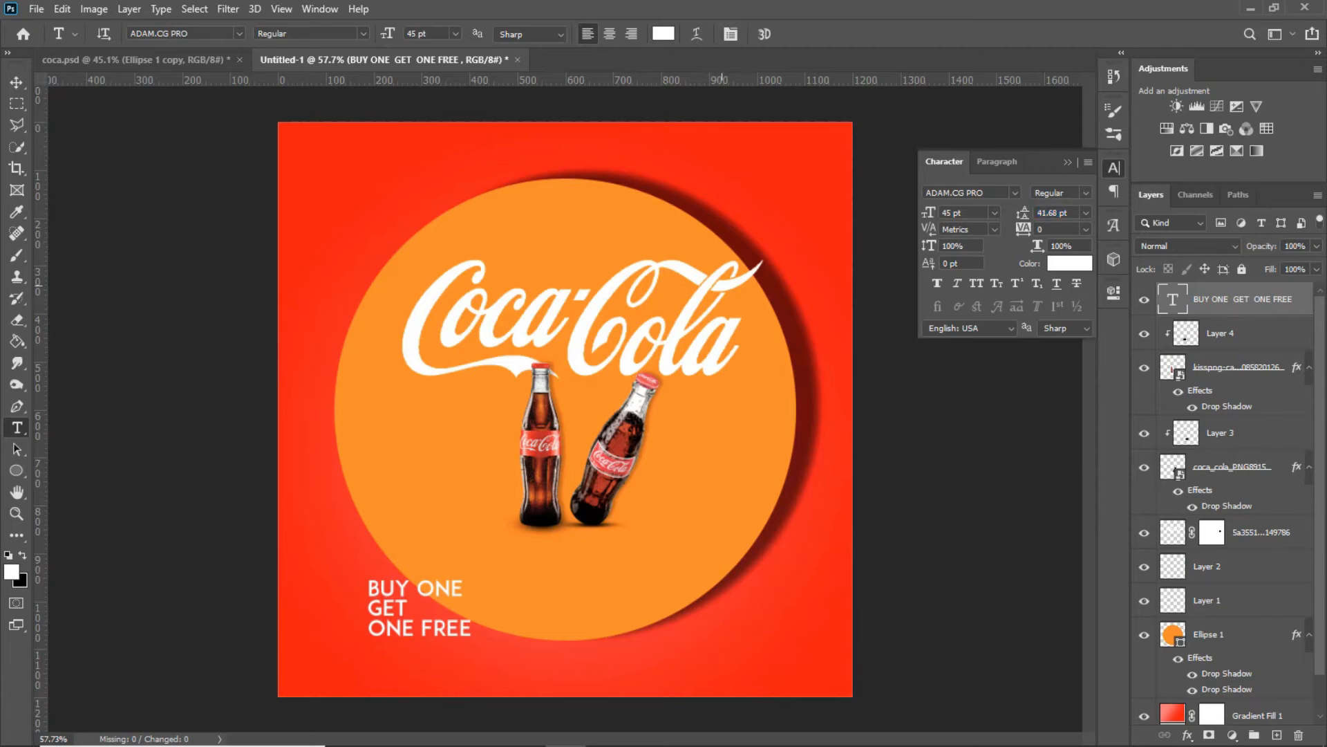
left_click(1014, 193)
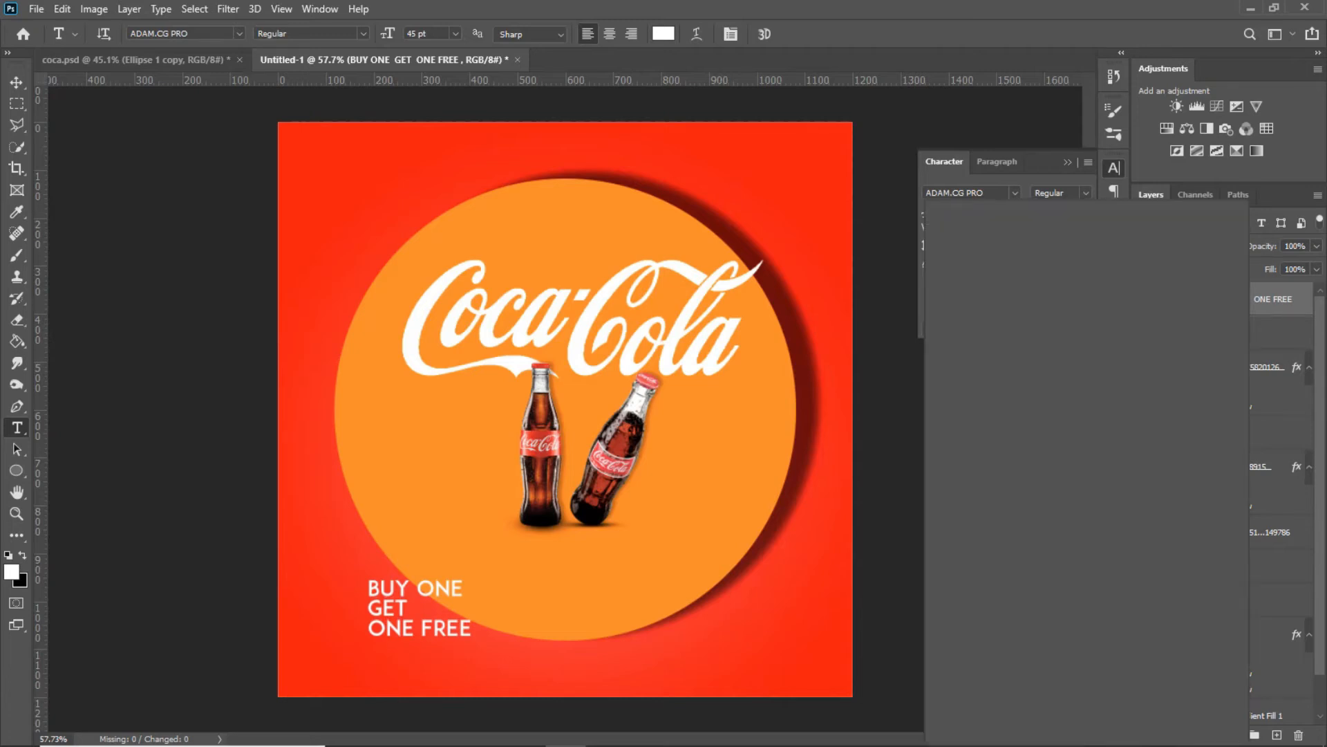
key("Down")
key("Down")
key("Down")
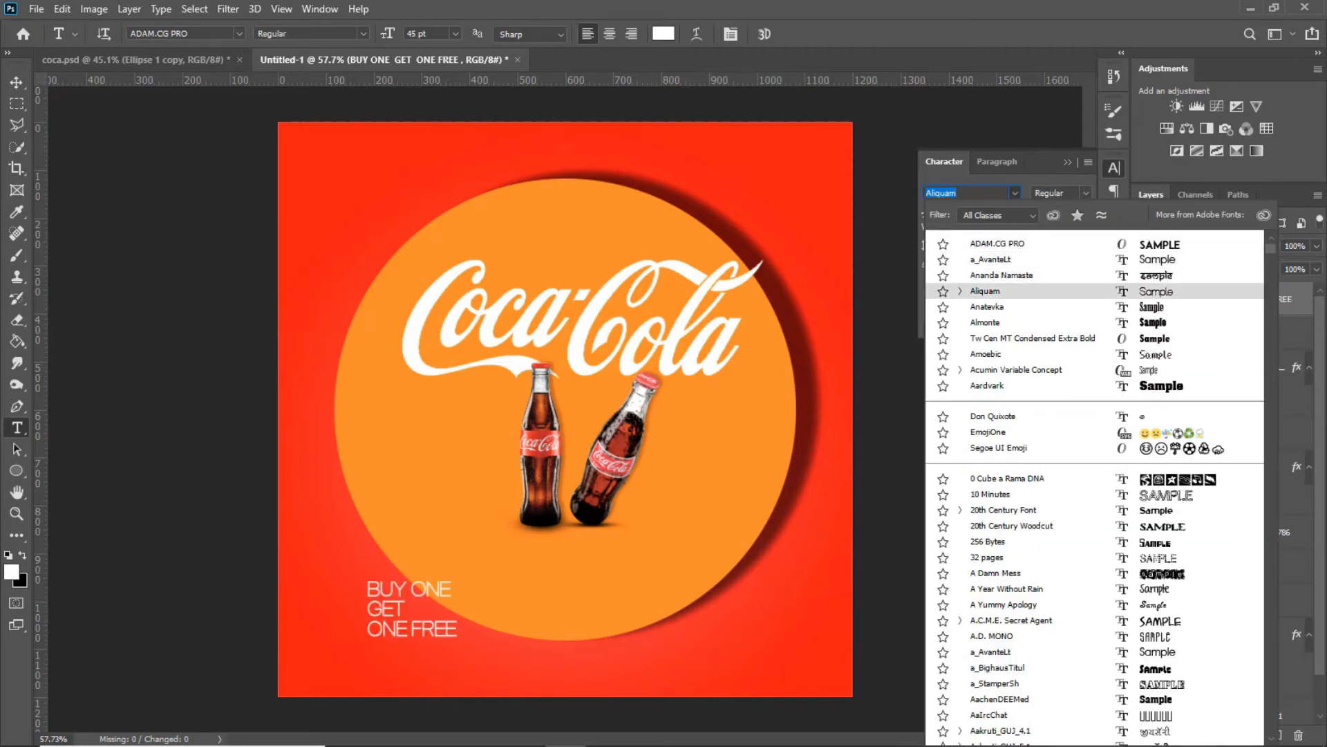
key("Up")
key("Up")
key("Return")
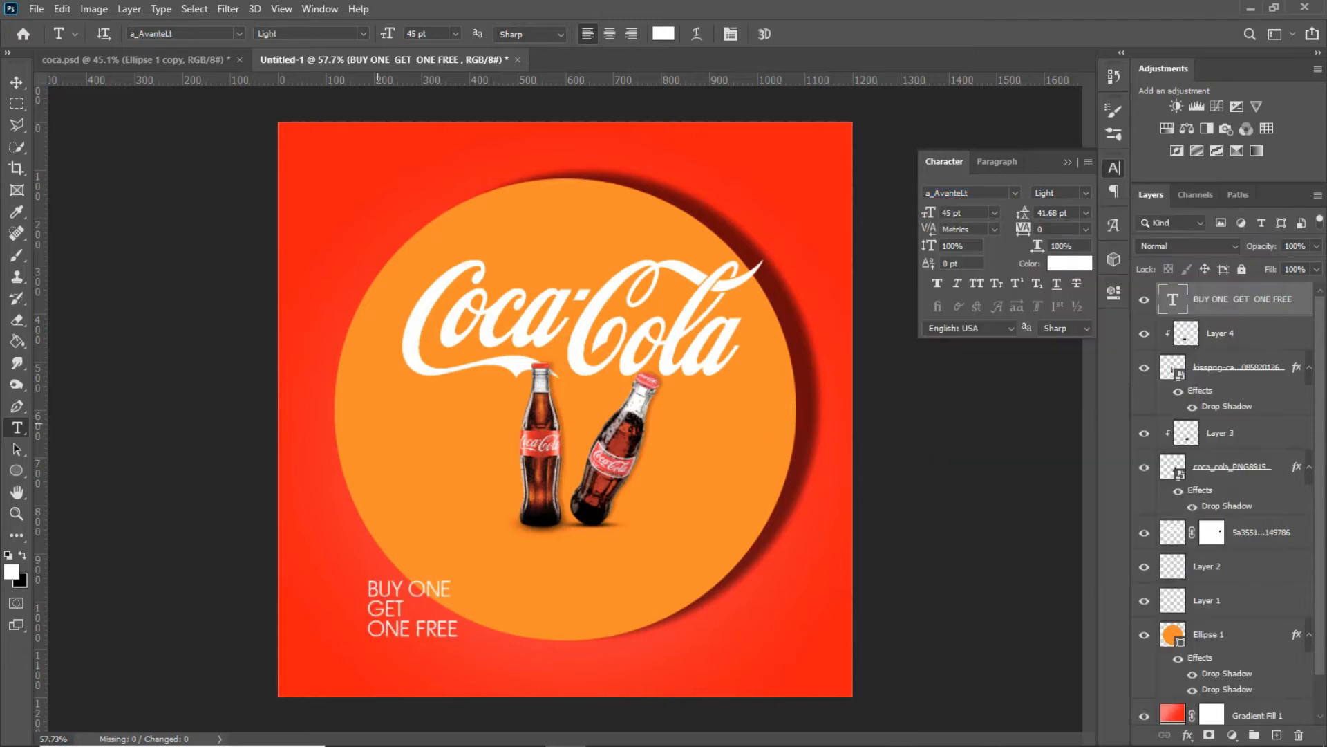
- Move the slogan up and to the left so it overlaps the orange circle's lower-left edge
key("v")
scroll(404, 546, "up", 3)
scroll(403, 546, "down", 1)
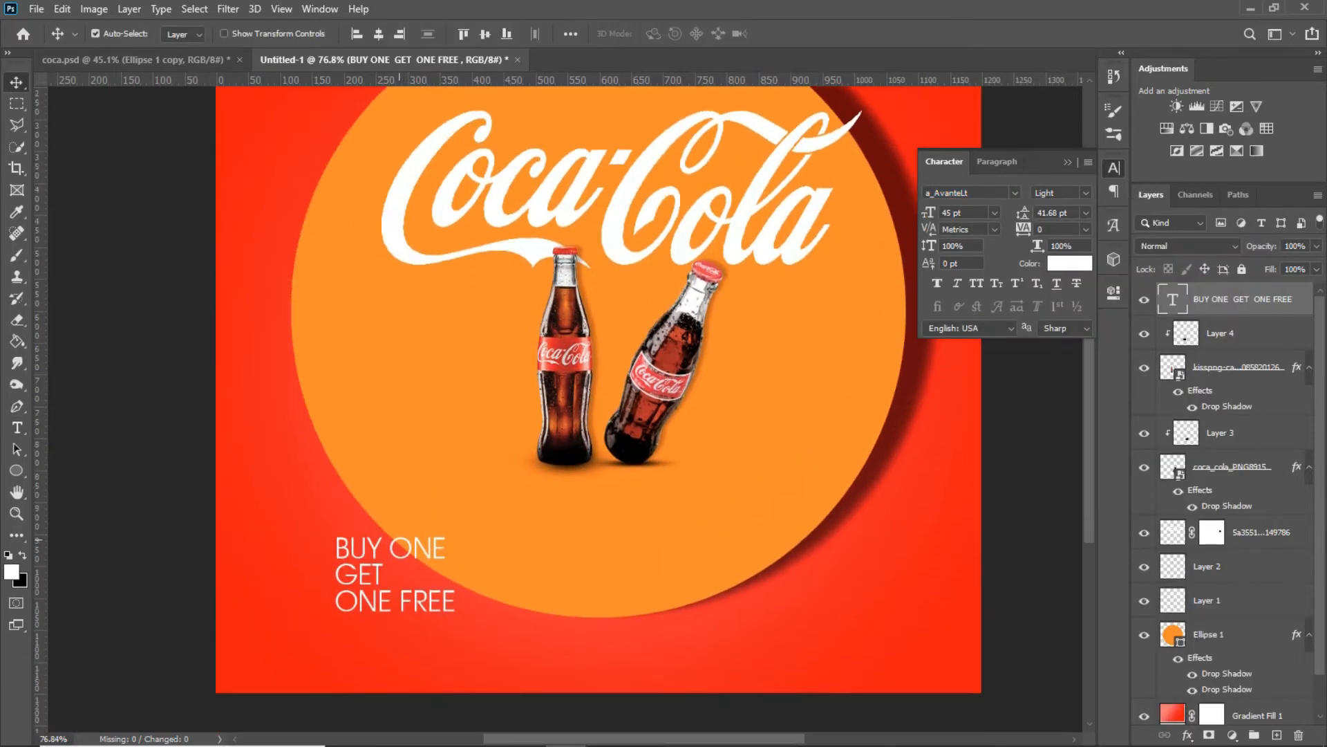
left_click_drag(387, 553, 321, 466)
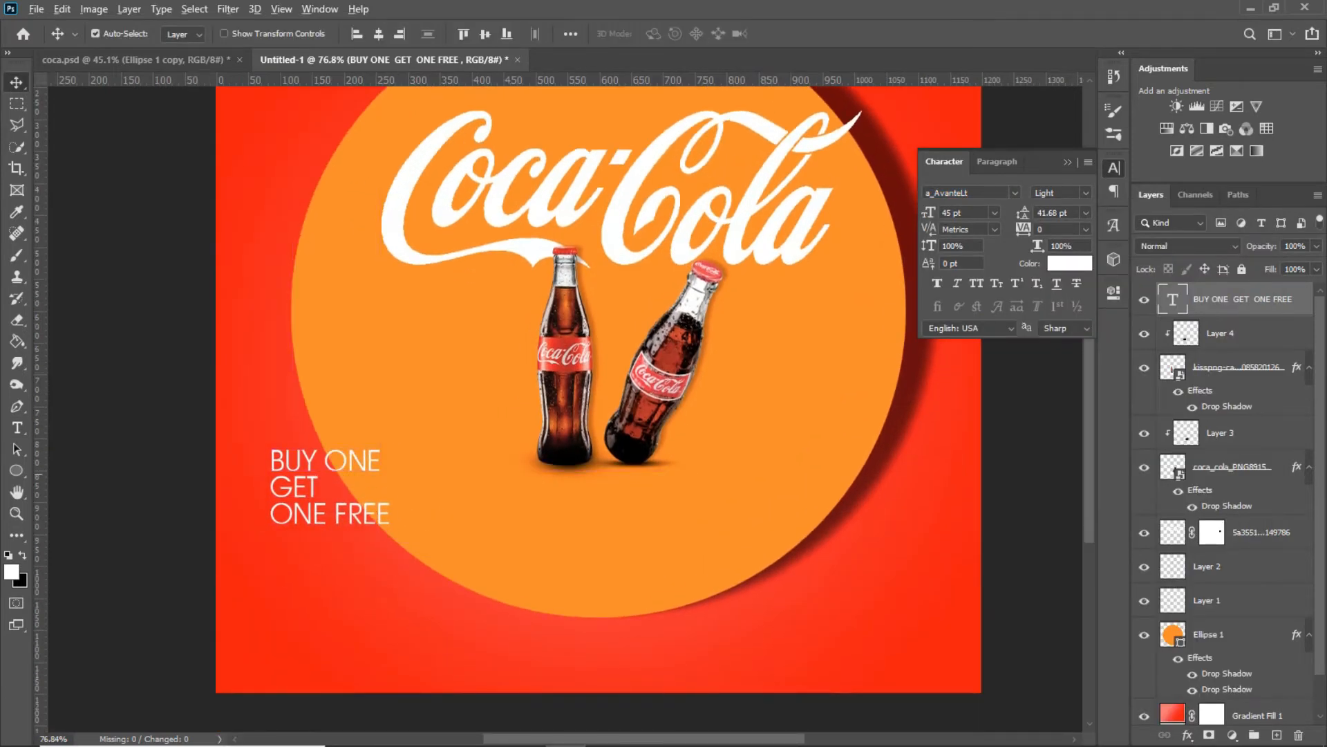
- Set the slogan's font size to 55 pt and its leading to 50 pt
key("ctrl+0")
left_click(929, 213)
type("55")
key("Return")
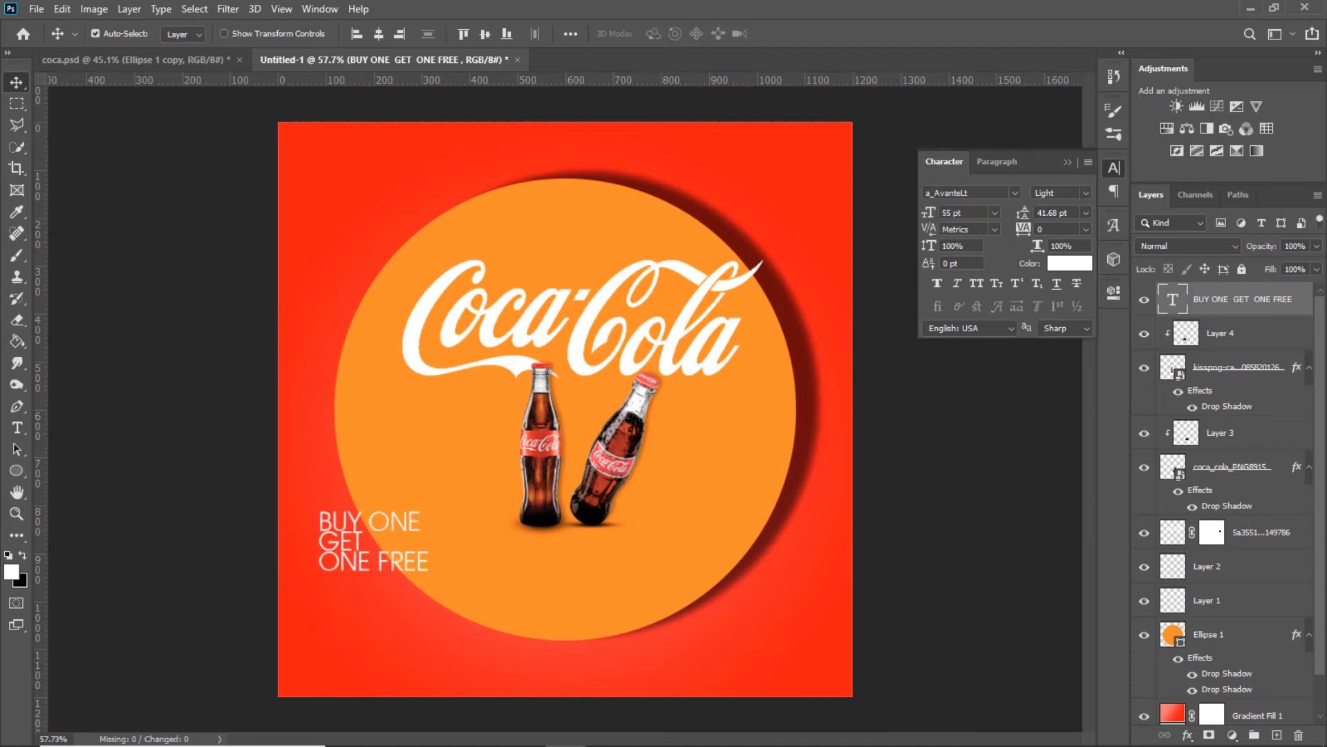
left_click(1023, 213)
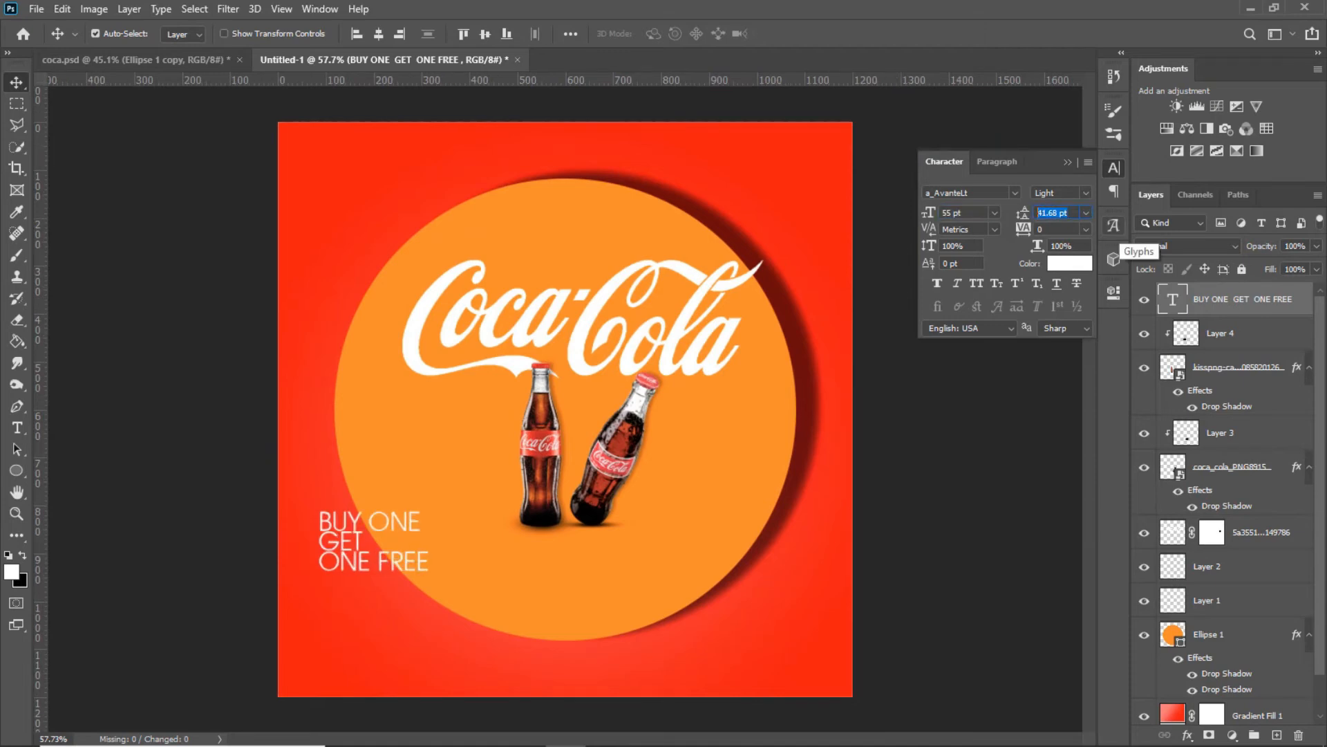
type("50")
key("Return")
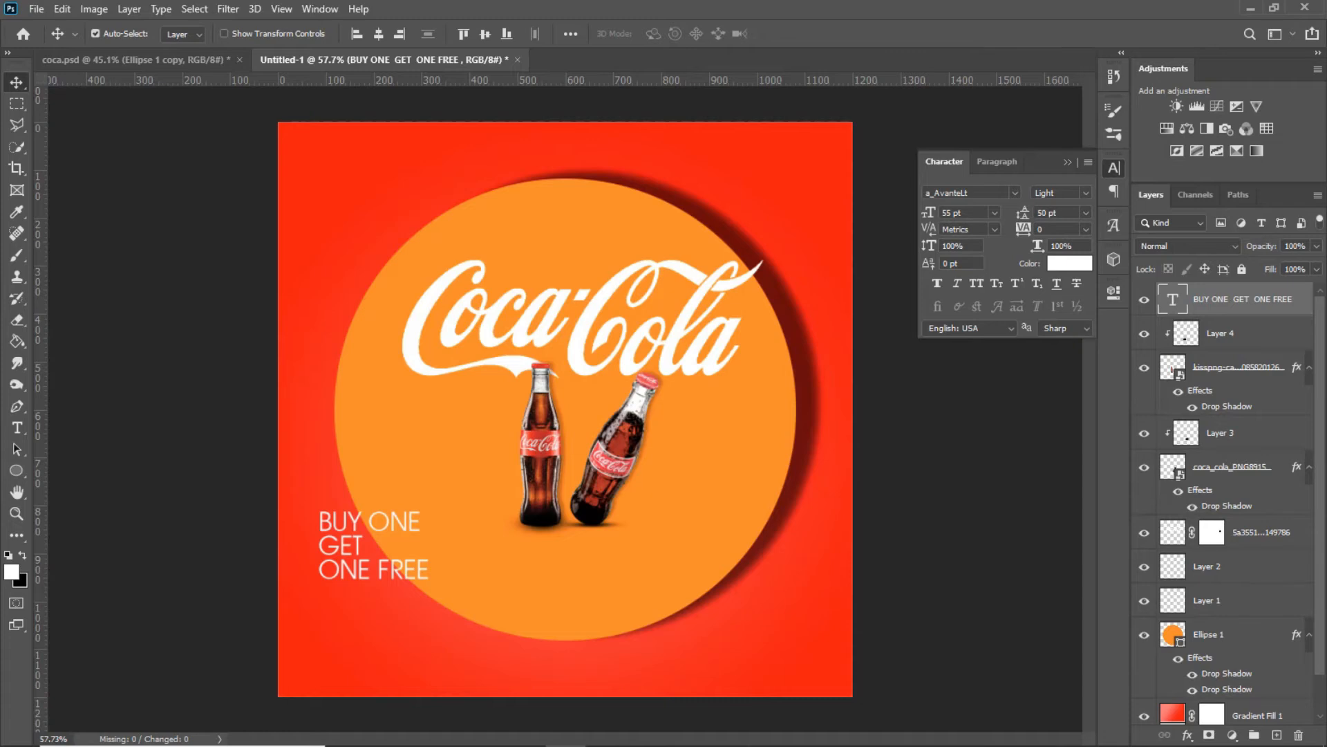
left_click(1114, 168)
scroll(604, 368, "down", 3)
scroll(604, 368, "up", 2)
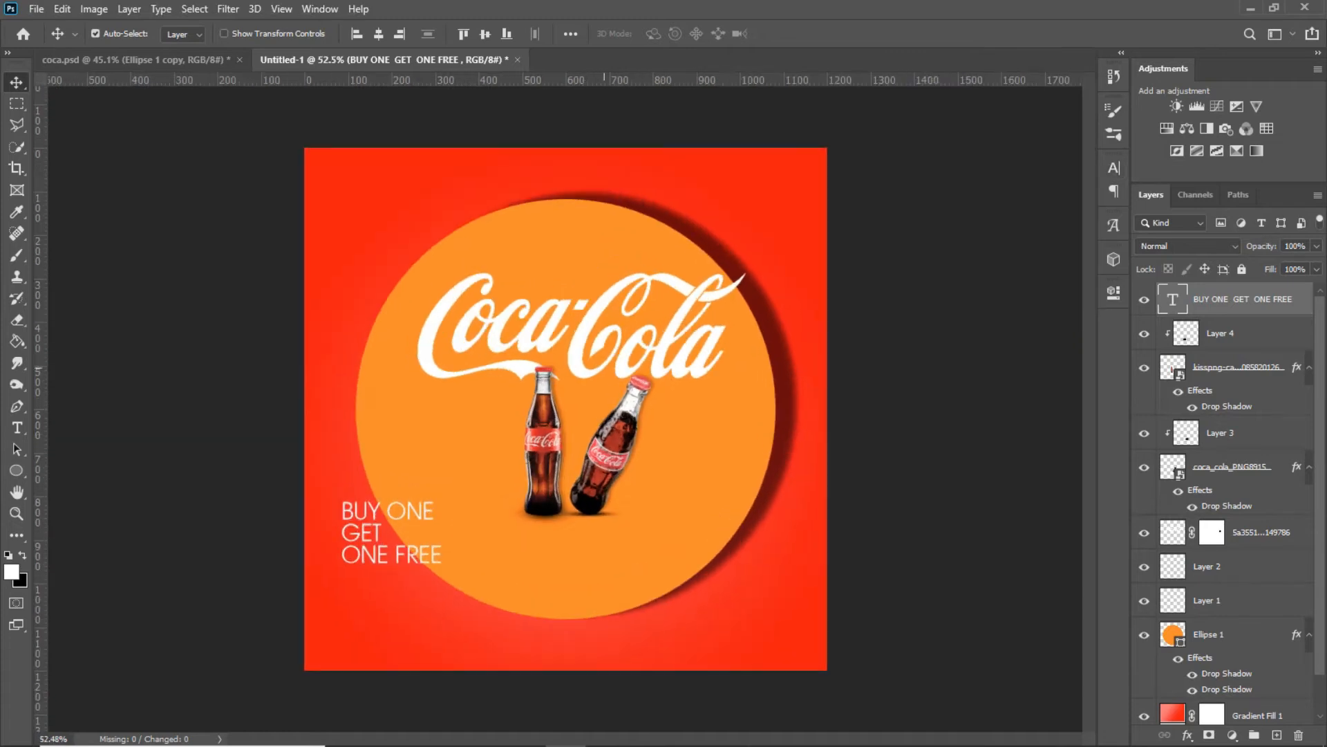
- Enable a single Multiply drop shadow on the white Coca-Cola logo with 27% opacity, 8 px distance, 3% spread and 7 px size
left_click(585, 333)
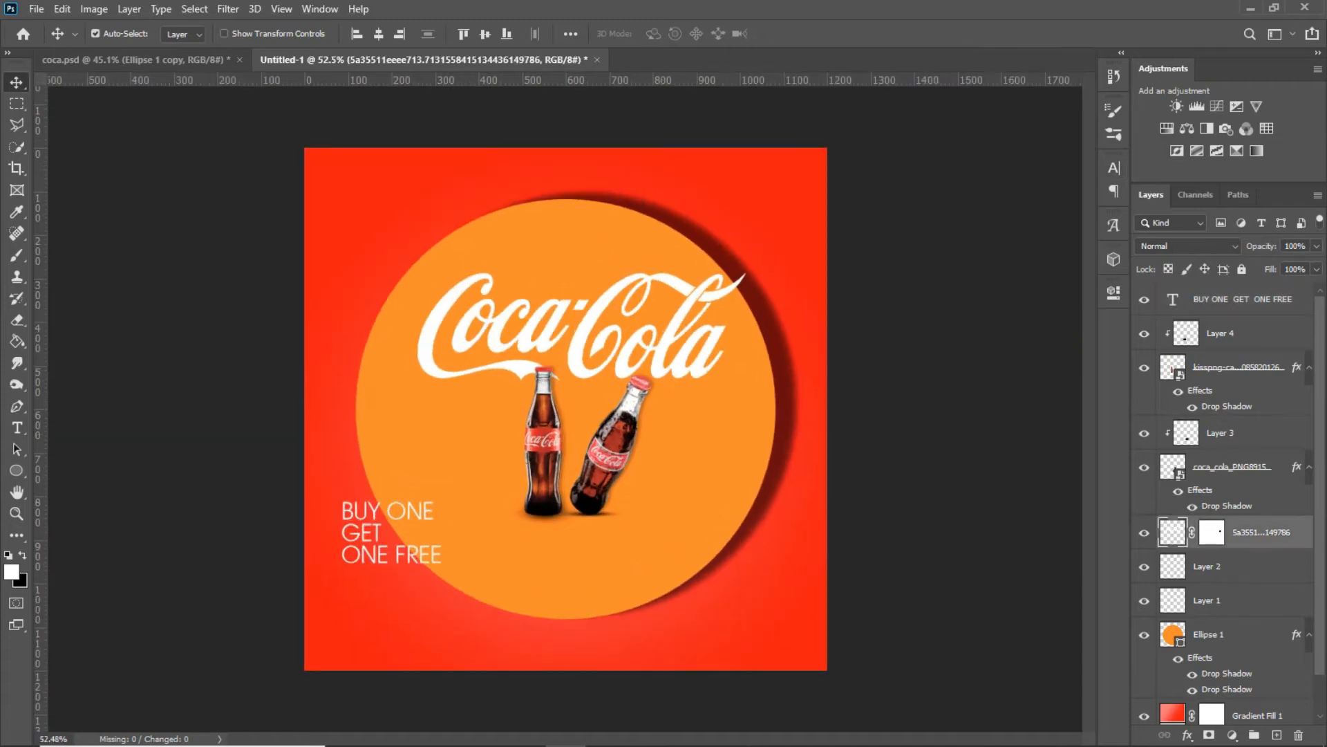
double_click(1298, 532)
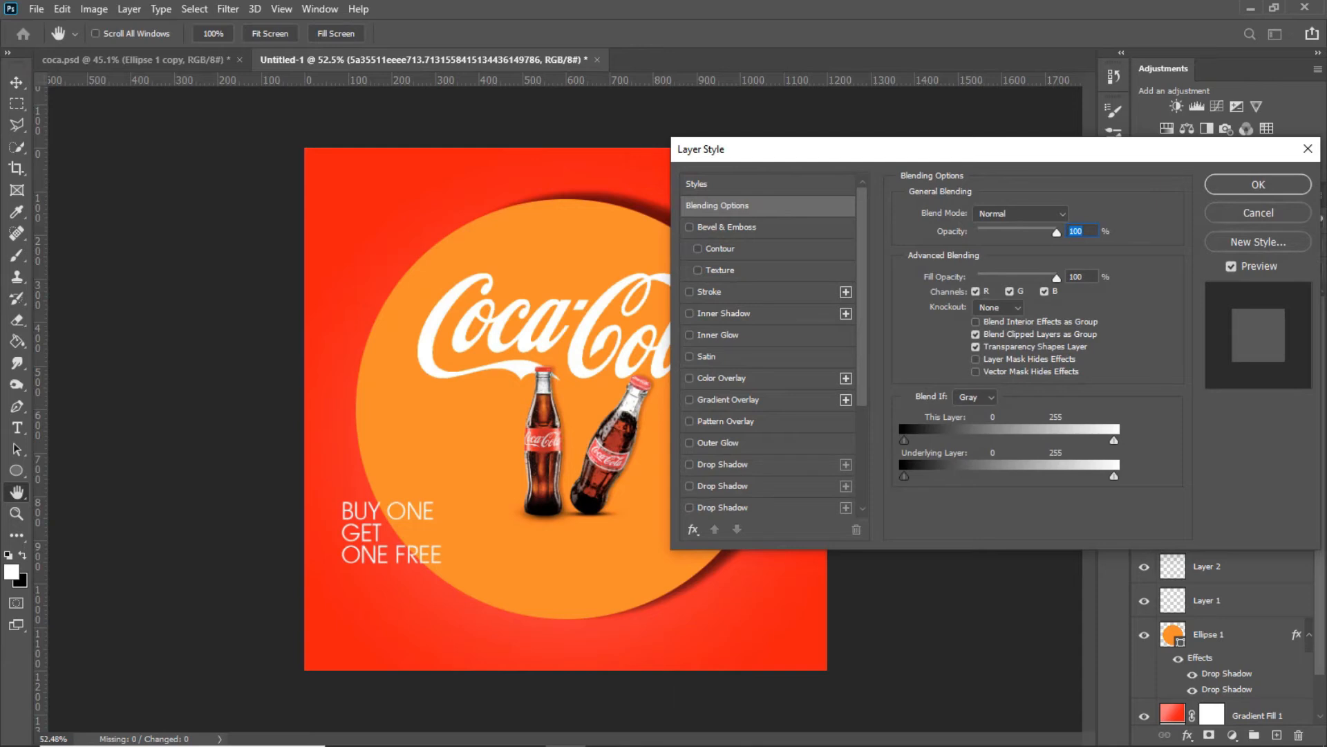
left_click(723, 465)
left_click_drag(968, 289, 1002, 289)
left_click_drag(963, 307, 970, 307)
left_click_drag(967, 325, 977, 325)
left_click_drag(983, 237, 991, 237)
left_click(723, 486)
left_click_drag(1002, 289, 968, 289)
left_click(722, 464)
left_click(689, 486)
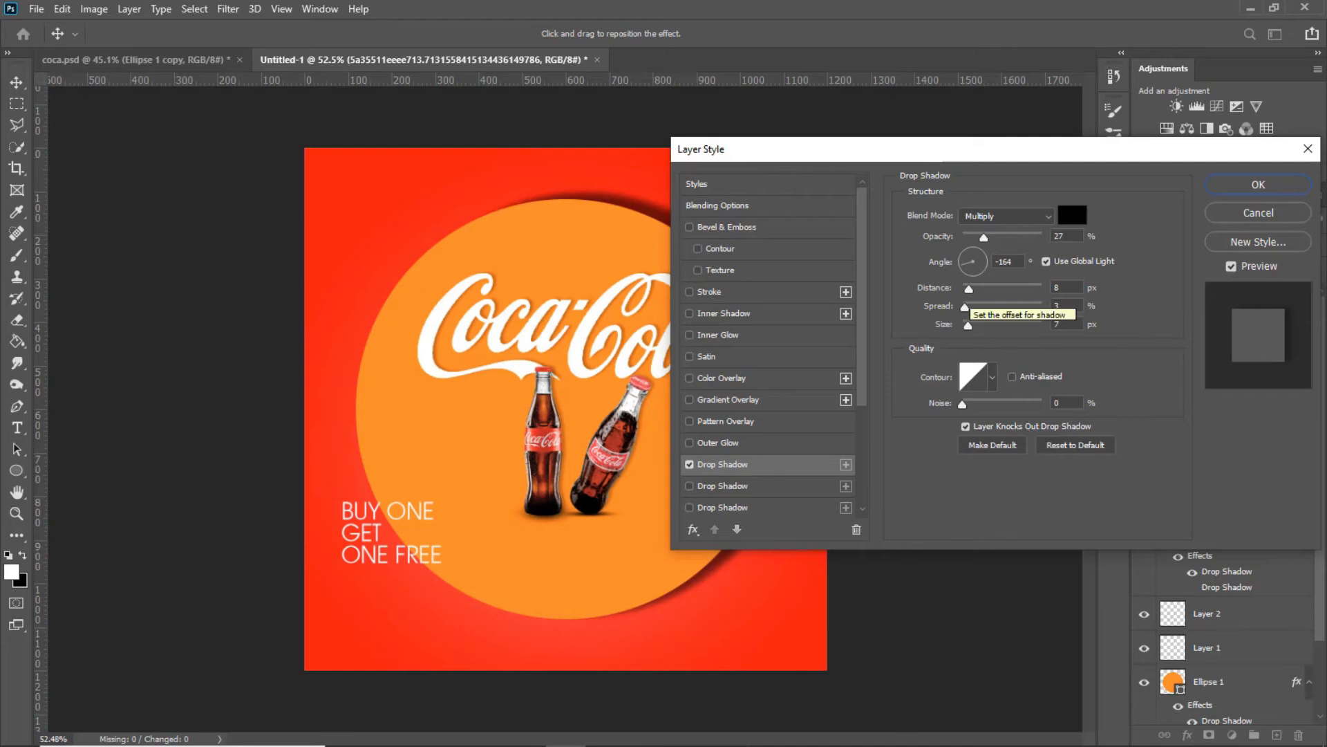
- Set the logo's drop shadow to 50% opacity, 14 px distance, 7% spread and 8 px size
left_click_drag(969, 289, 974, 289)
left_click_drag(983, 237, 1002, 237)
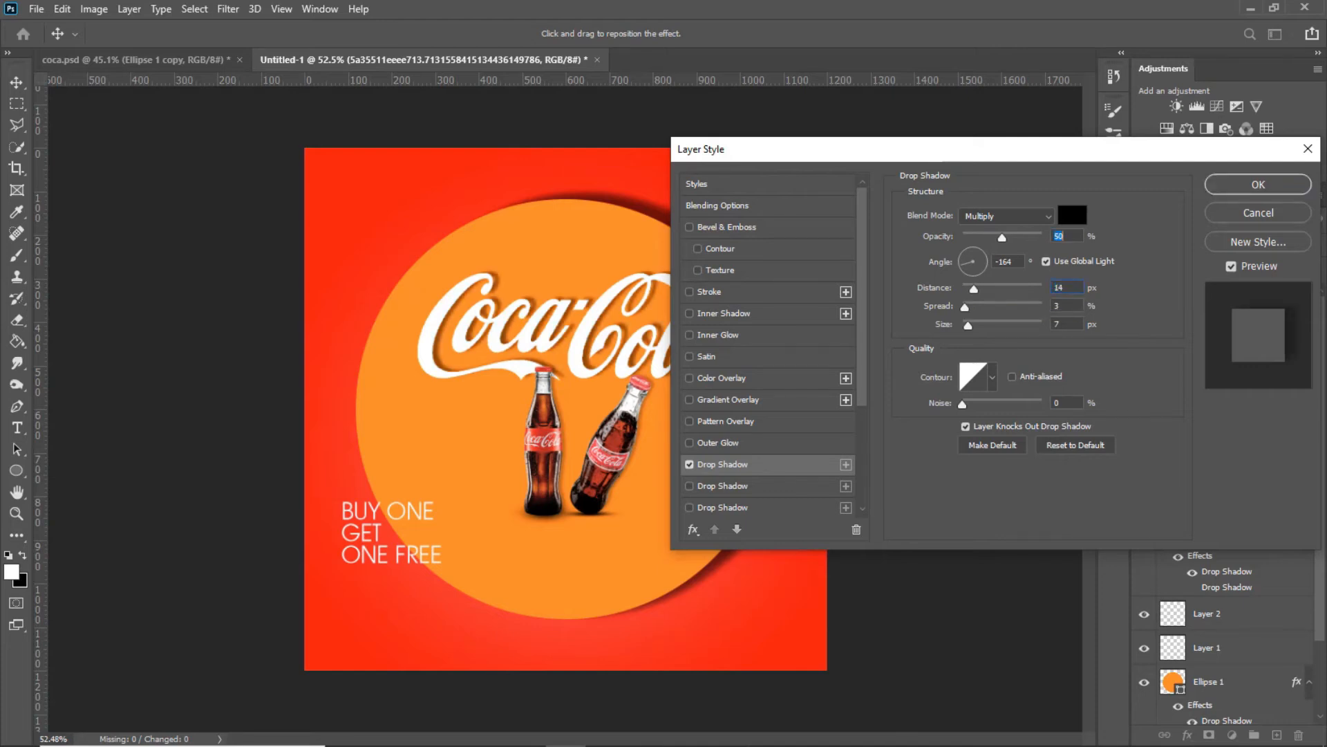
left_click_drag(966, 307, 969, 325)
- Add a second Multiply drop shadow to the logo with 17 px distance, 10% spread and 7 px size
left_click(722, 486)
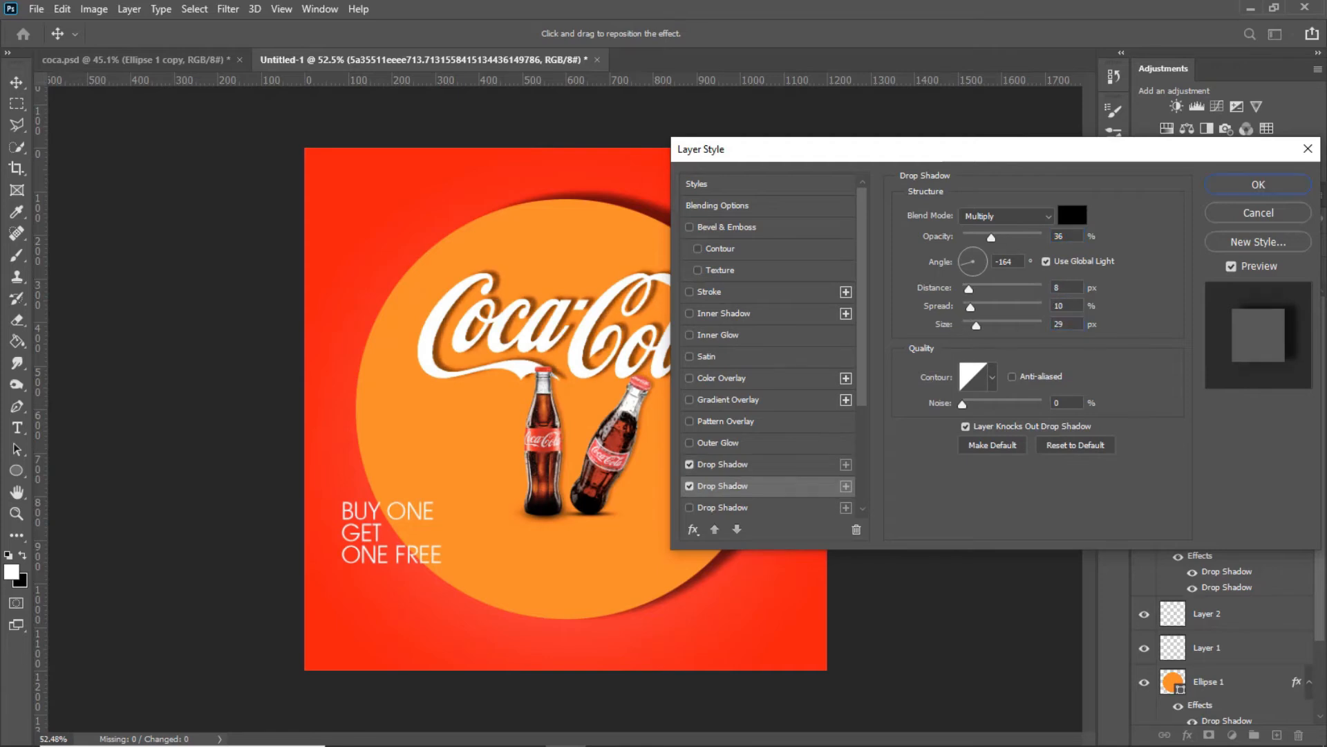
type("10")
key("Tab")
key("Tab")
type("7")
key("shift+Tab")
key("shift+Tab")
type("17")
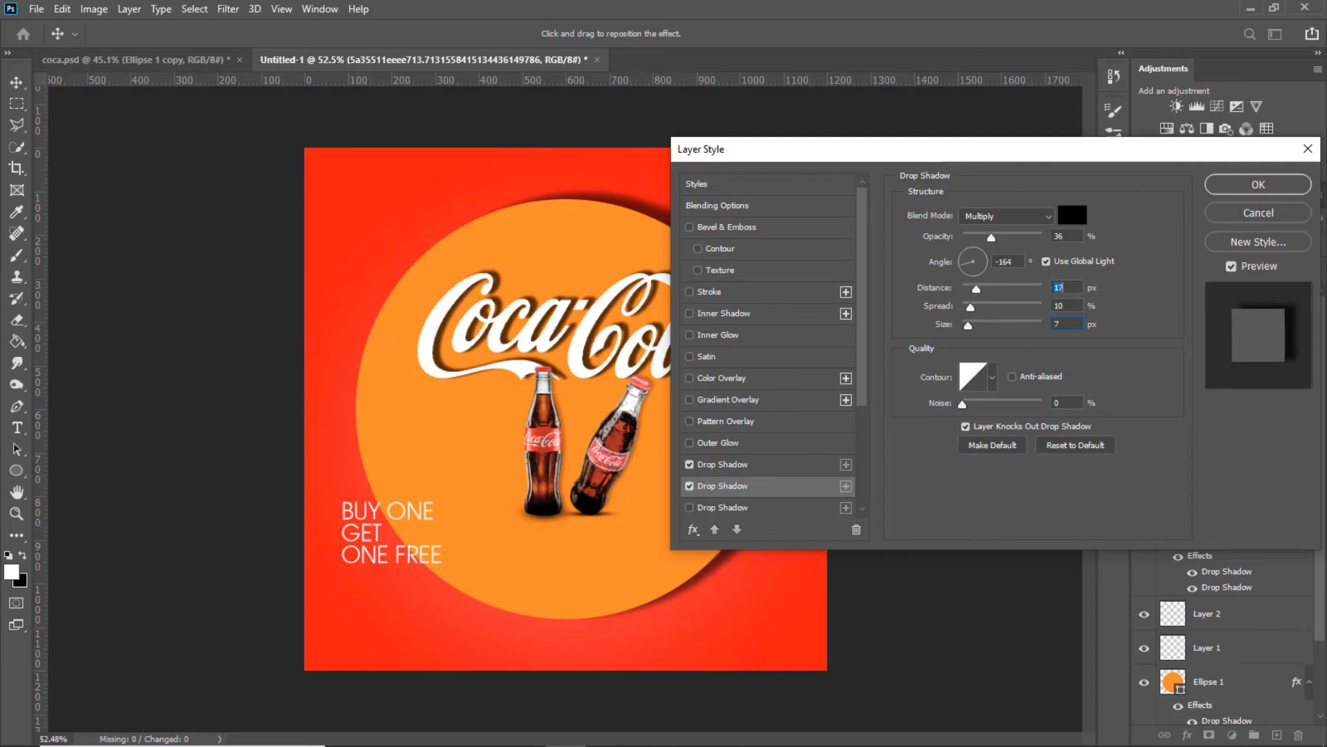
- Set the logo's second drop shadow to 21 px distance and 32% opacity, and apply the layer style
key("Up")
key("Up")
key("Up")
key("Up")
key("shift+Tab")
key("shift+Tab")
key("Down")
key("Down")
key("Down")
key("Down")
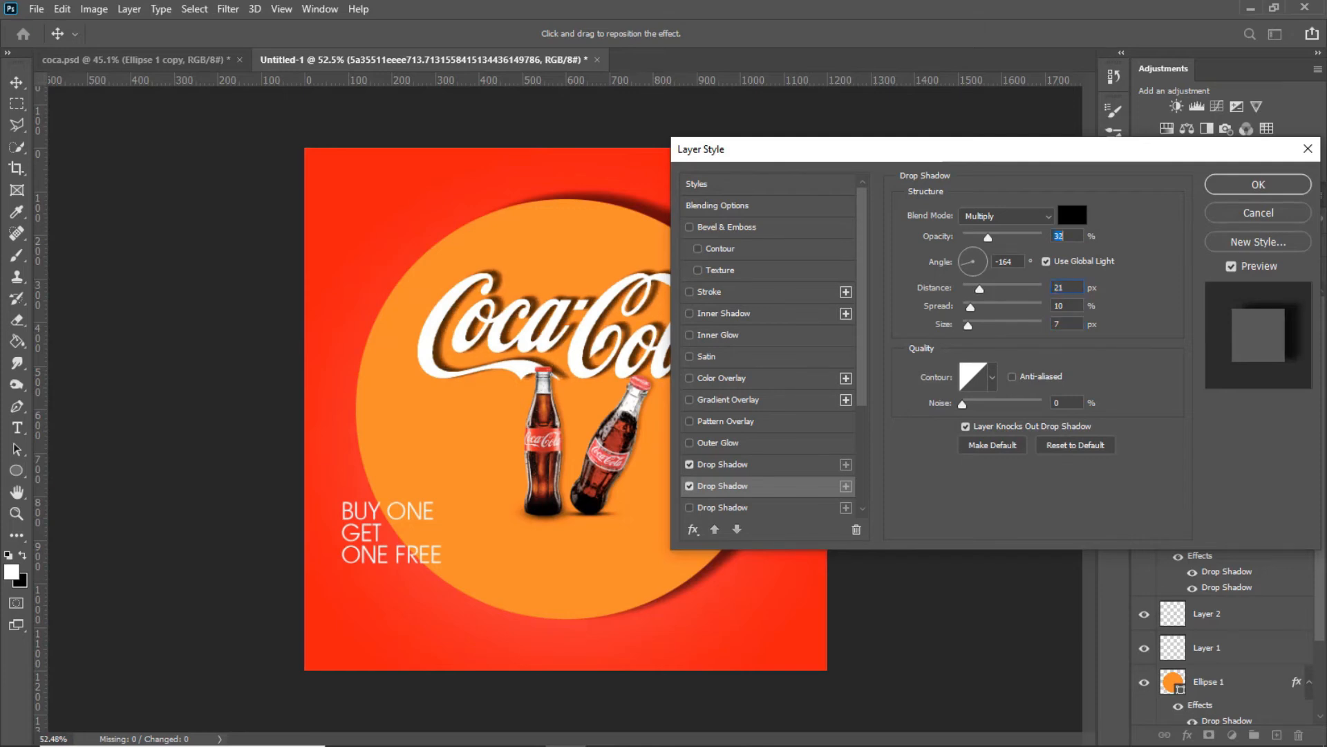
key("Return")
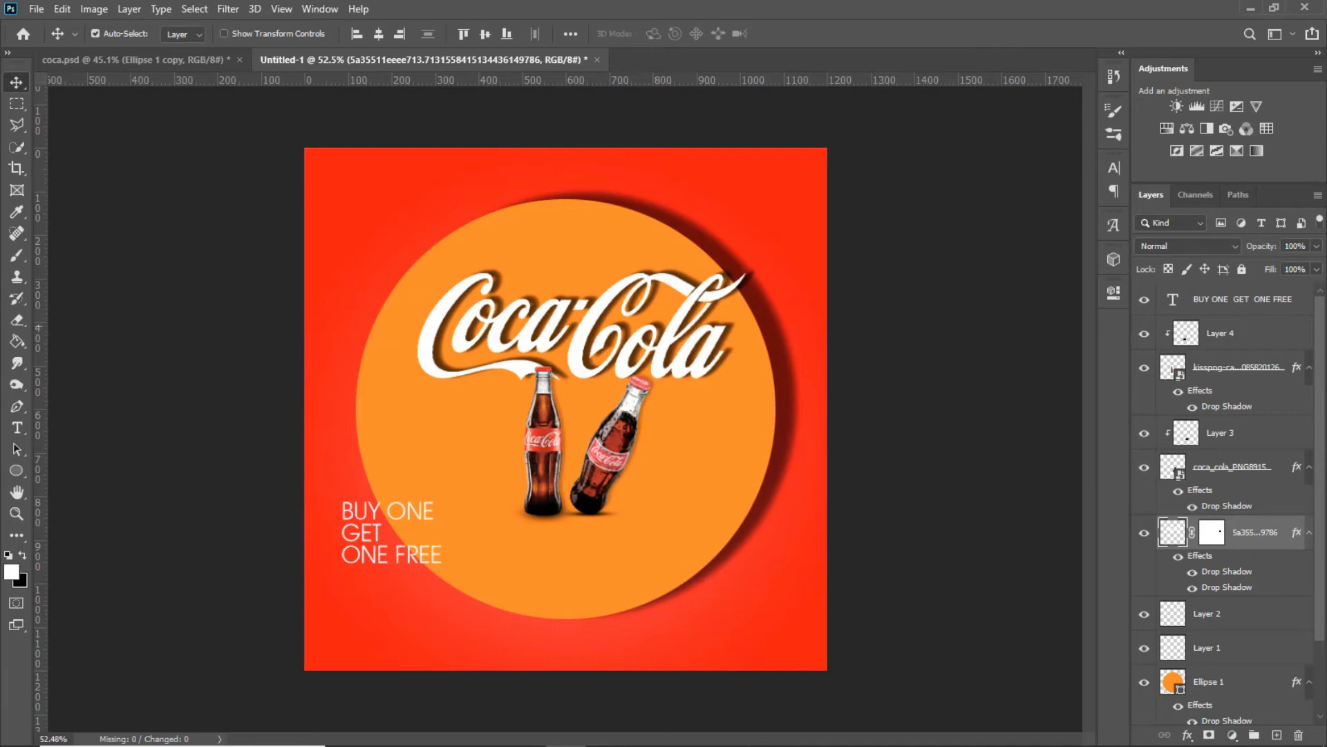
- Enable two Multiply drop shadows on the slogan: 50% opacity with 14 px distance, and 31% opacity with 21 px distance
scroll(704, 416, "down", 2)
scroll(704, 416, "up", 1)
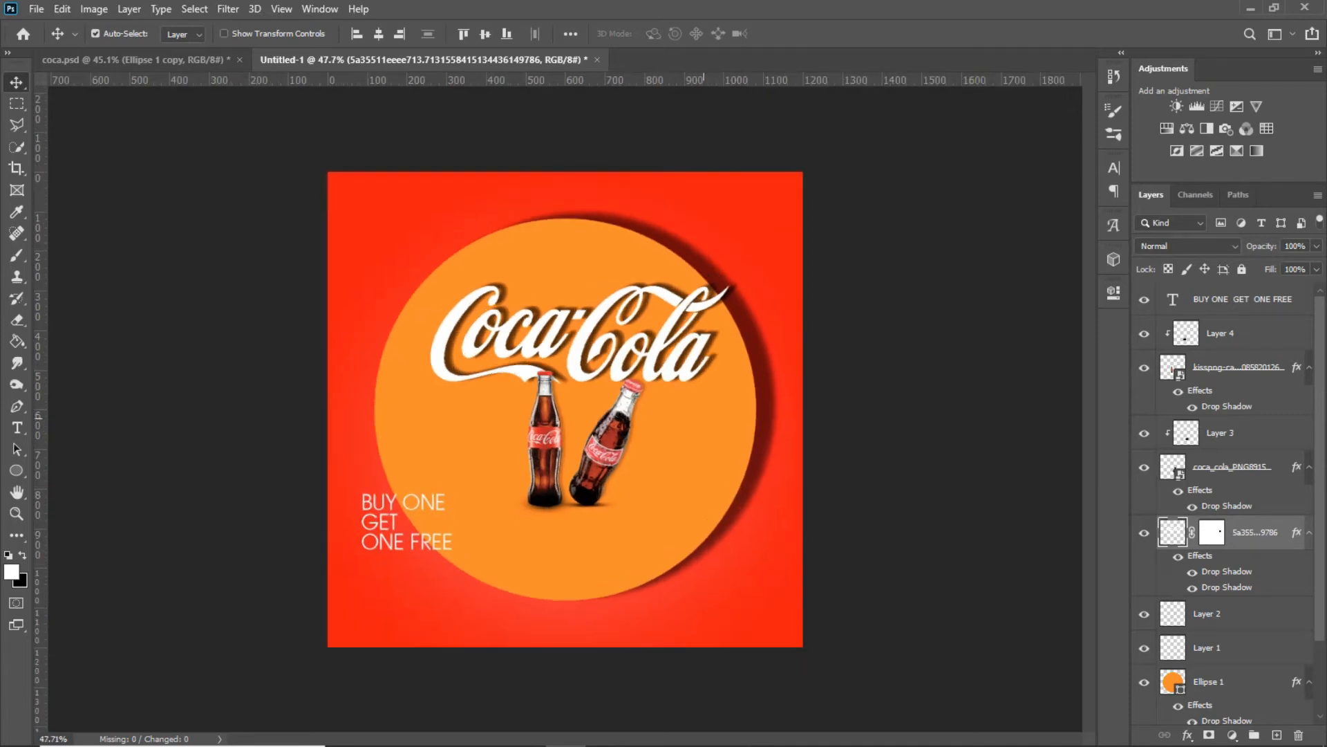
scroll(504, 449, "up", 5)
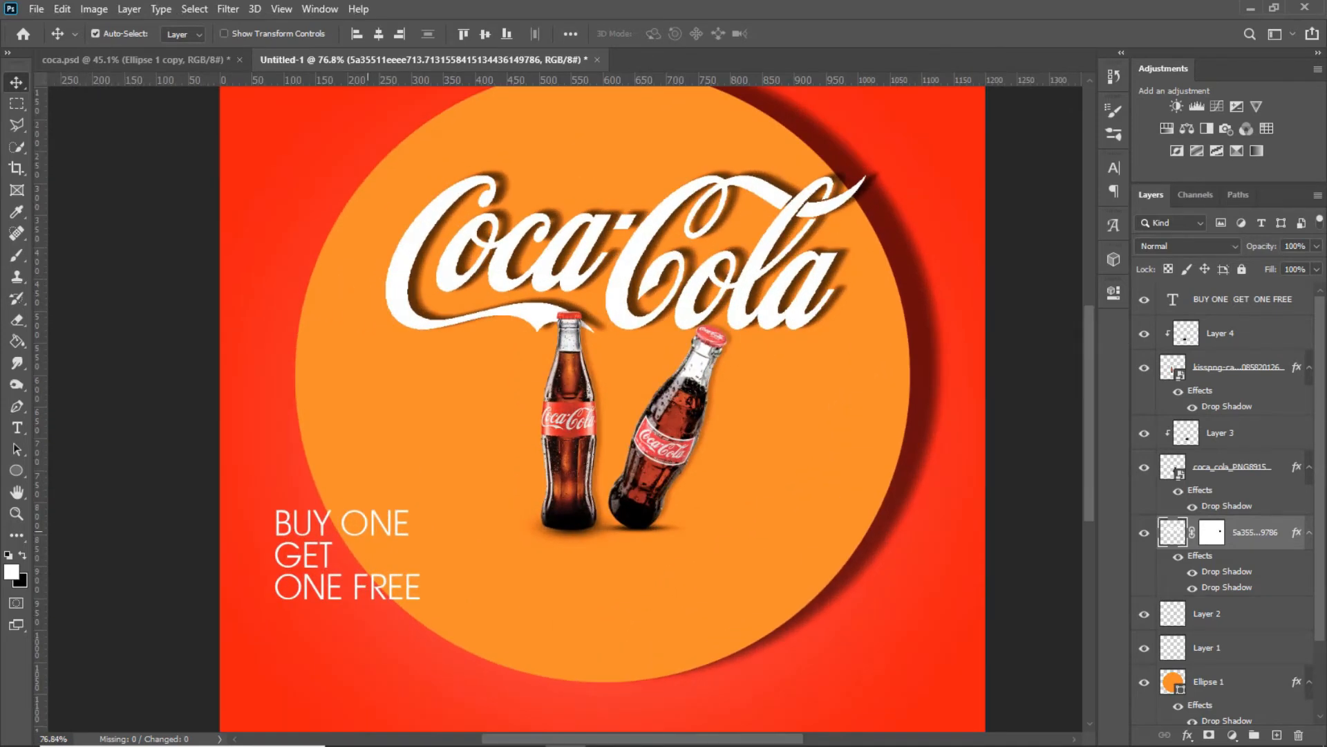
left_click(378, 520)
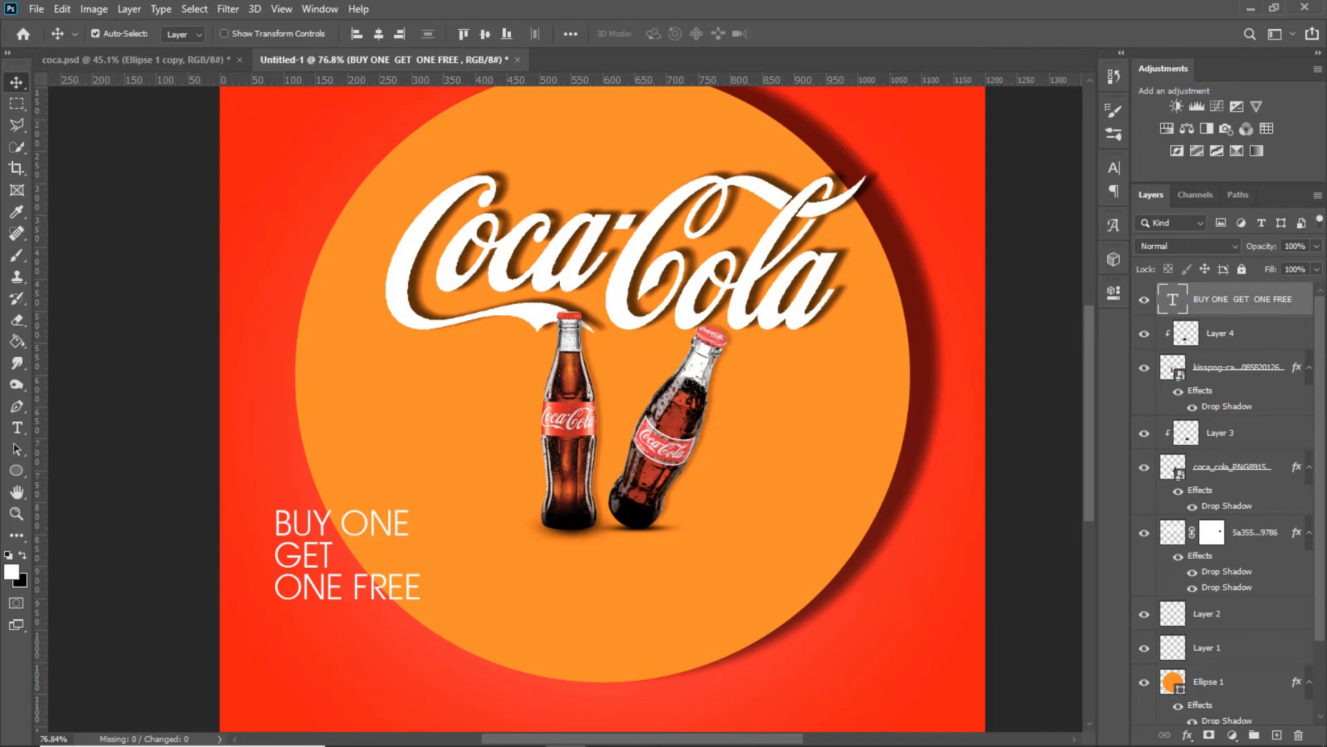
double_click(1302, 299)
left_click(722, 464)
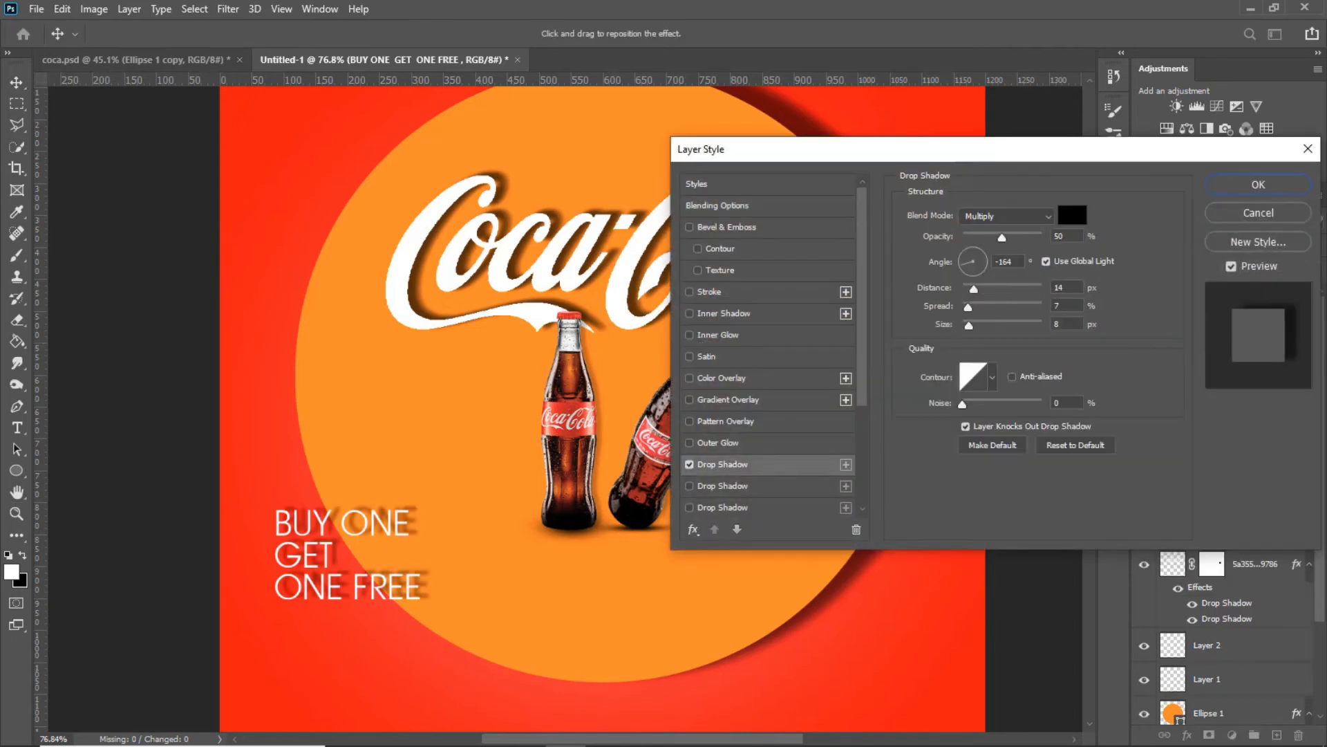
left_click(723, 486)
scroll(454, 512, "down", 5)
scroll(454, 511, "up", 2)
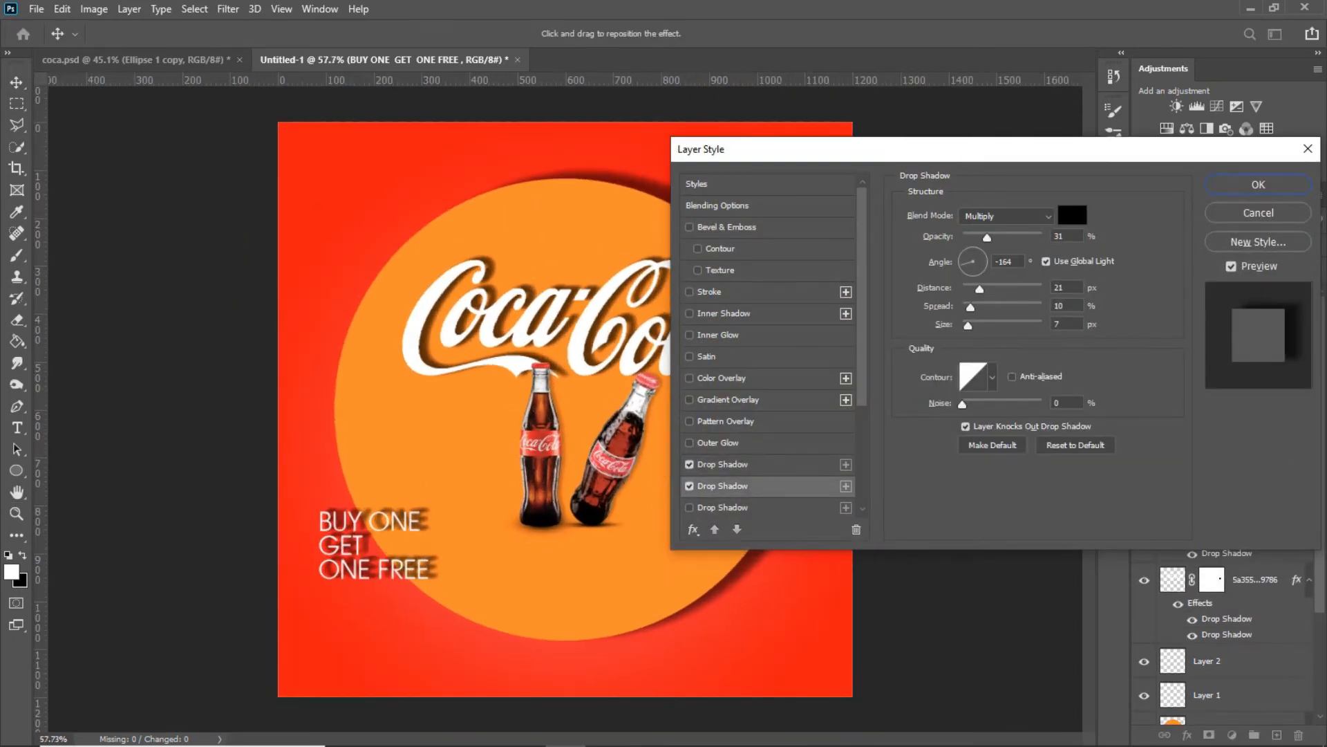
- Reduce the slogan's first shadow distance slightly, and set the second shadow to 42% opacity, 19 px distance, 9% spread and 6 px size
left_click(723, 465)
mouse_move(973, 290)
left_mouse_down()
mouse_move(962, 326)
mouse_move(970, 290)
left_mouse_up()
left_click(723, 486)
left_click_drag(987, 238, 995, 238)
left_click_drag(968, 326, 967, 307)
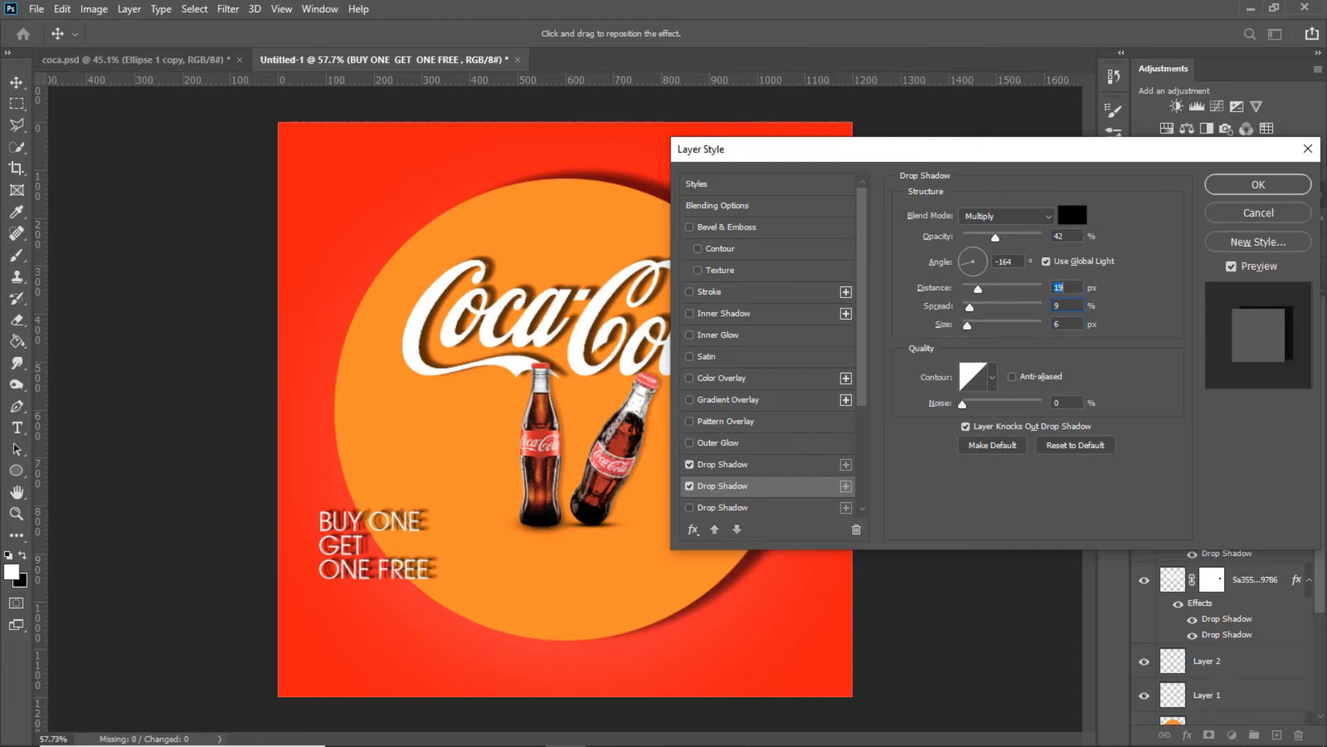
- Reduce the slogan's first shadow distance and size, set the second shadow to 71% opacity and 8 px distance, and apply the style
left_click(722, 464)
left_click_drag(971, 289, 969, 289)
left_click(962, 325)
left_click(722, 486)
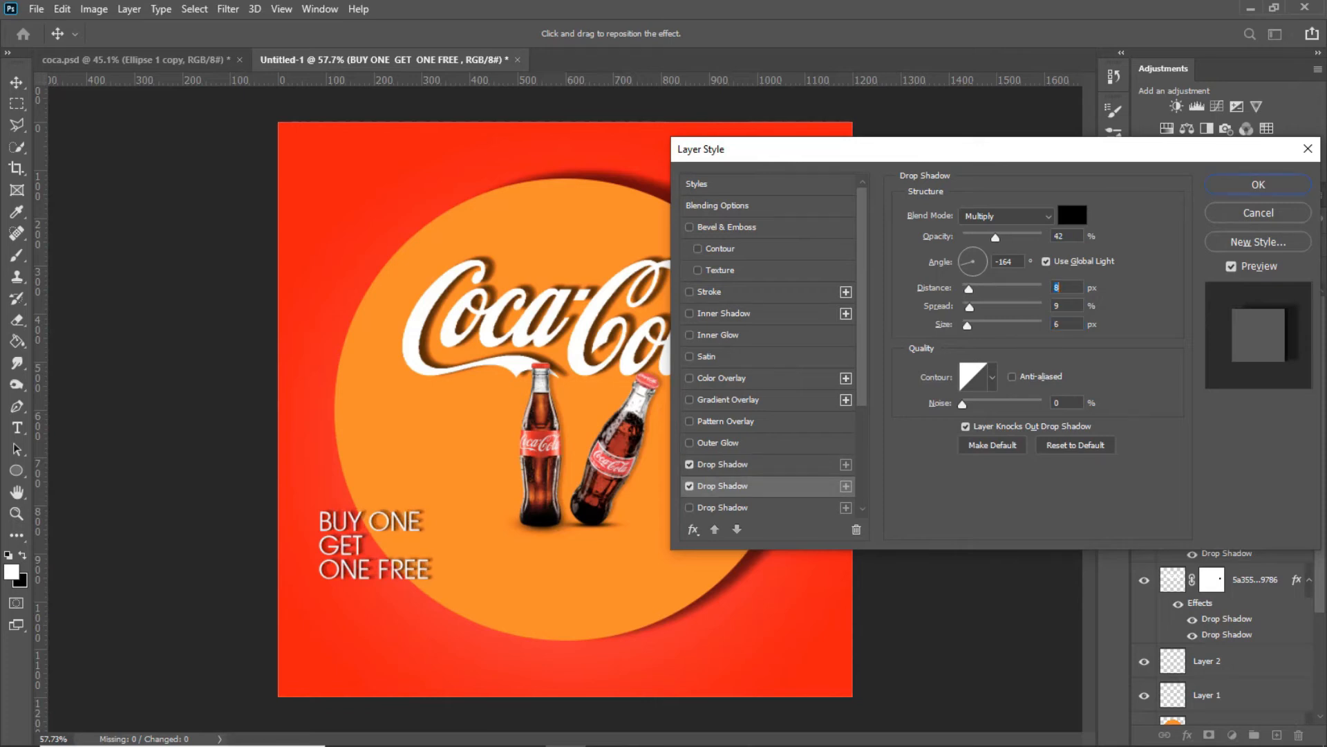
left_click_drag(995, 238, 1019, 238)
left_click(1259, 185)
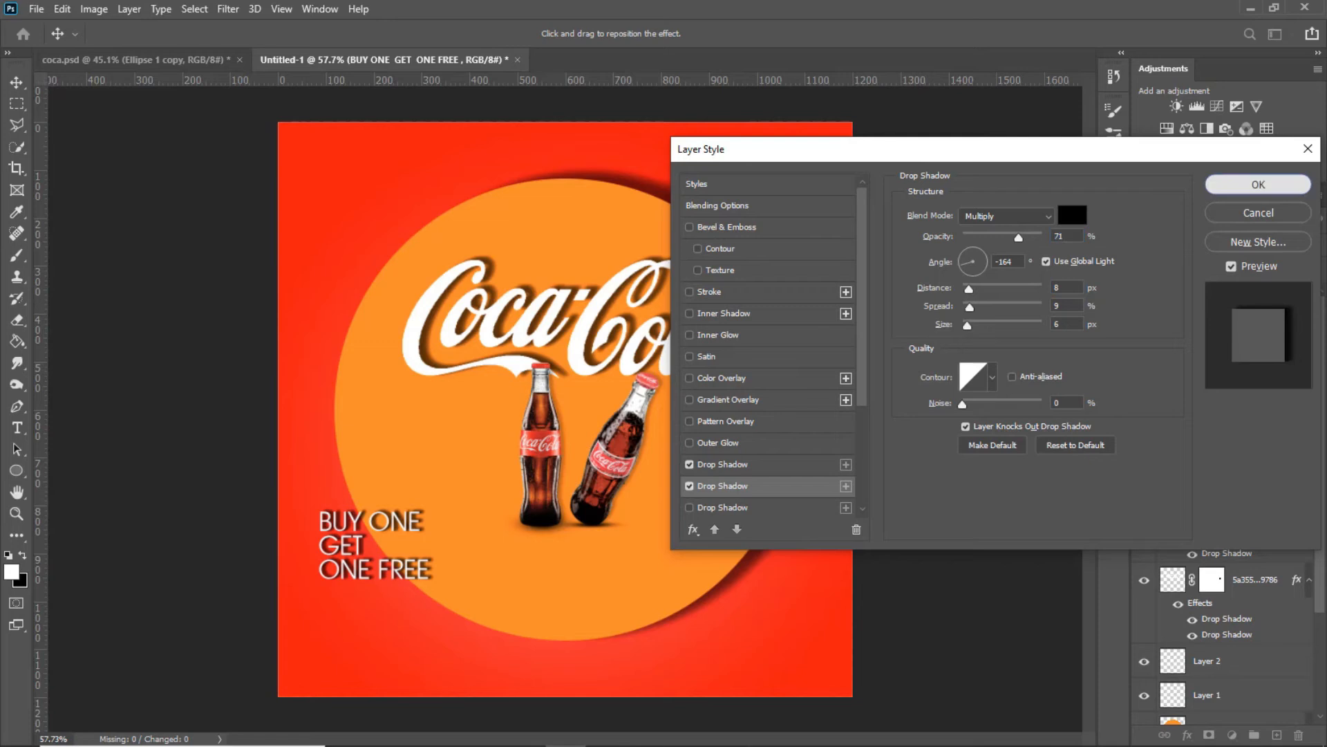
scroll(552, 394, "down", 2)
scroll(563, 414, "up", 1)
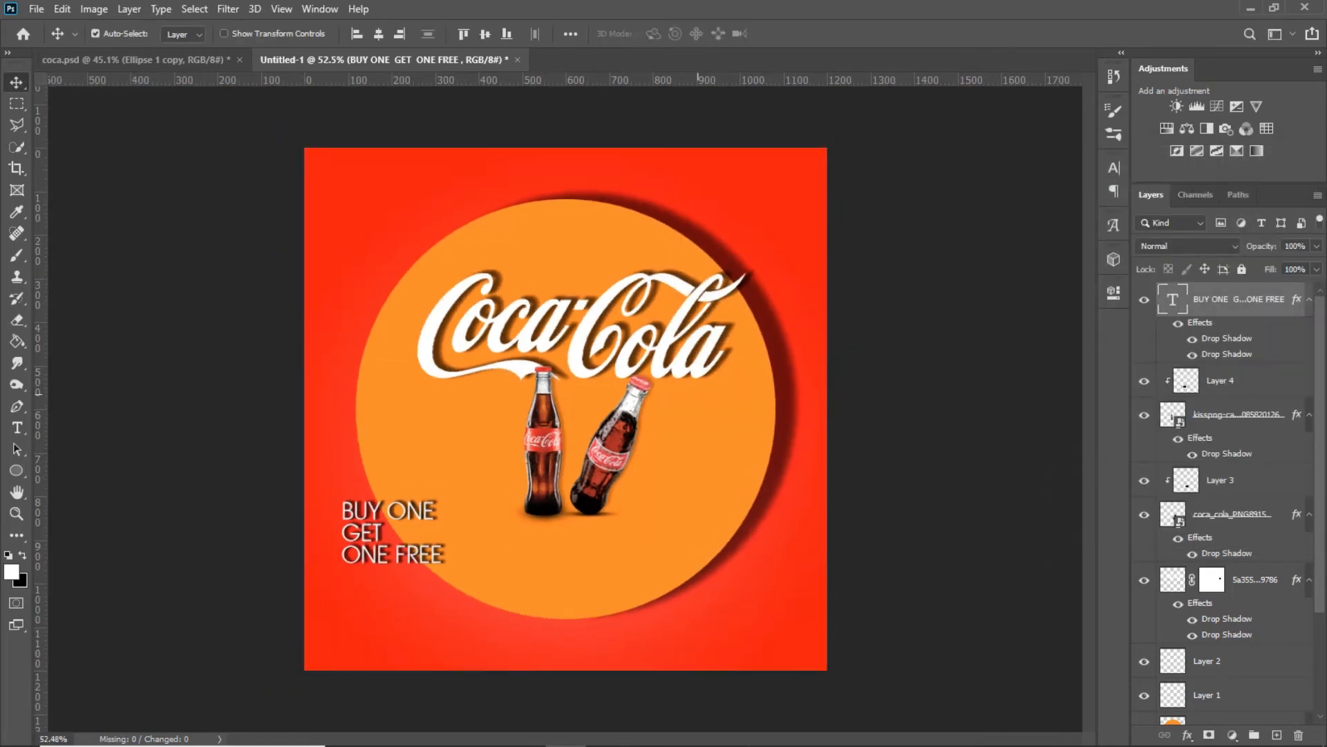
scroll(565, 409, "up", 1)
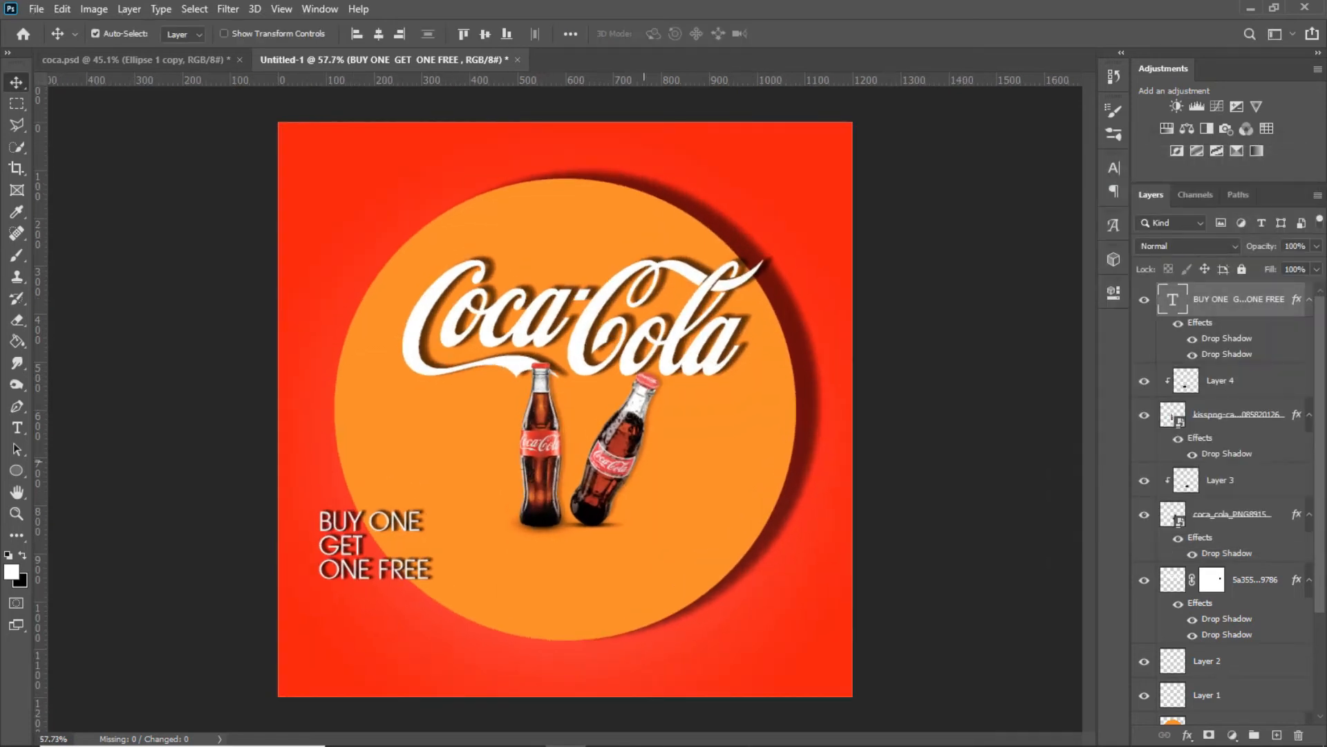
- Transform the ground shadow beneath the upright bottle on Layer 2 to 147.06% width and 85.12% height
key("alt")
left_click(536, 521, "ctrl")
left_click(1144, 661)
left_click(1145, 662)
key("ctrl+t")
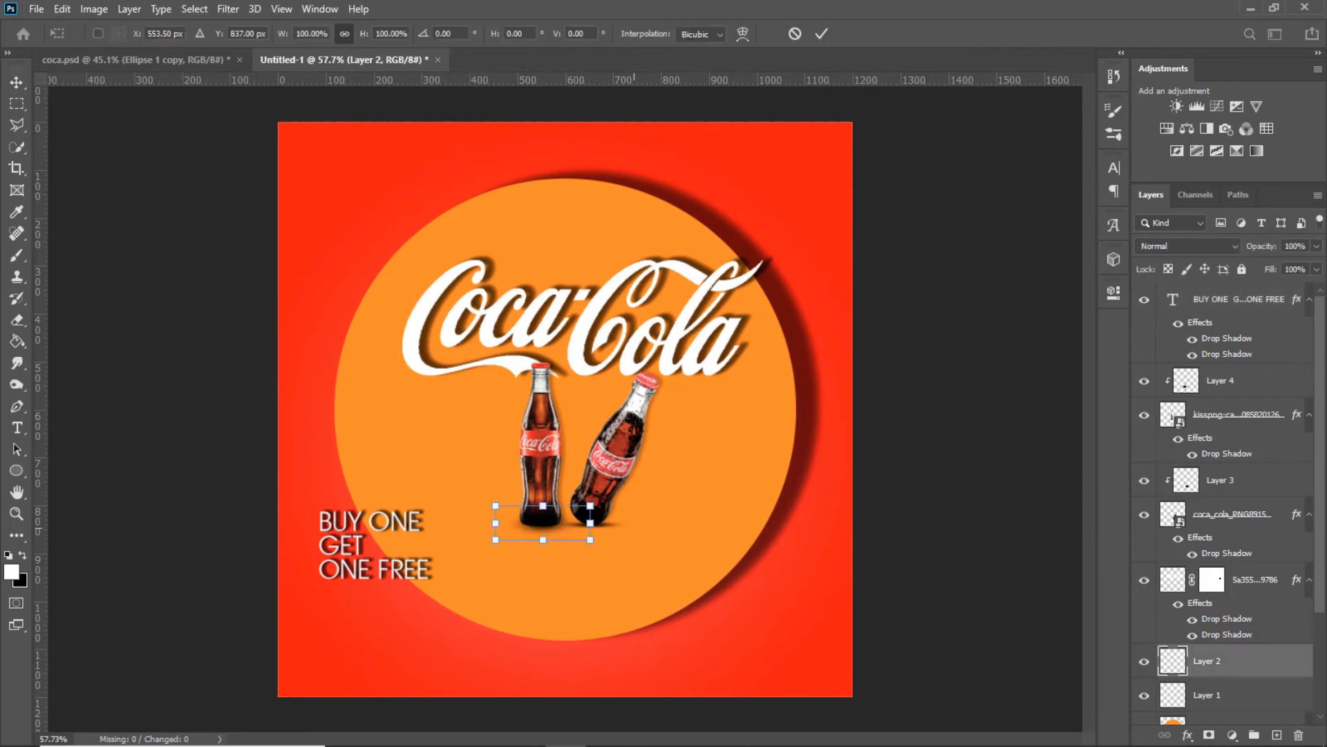
mouse_move(544, 505)
left_mouse_down()
mouse_move(542, 545)
mouse_move(541, 514)
left_mouse_up()
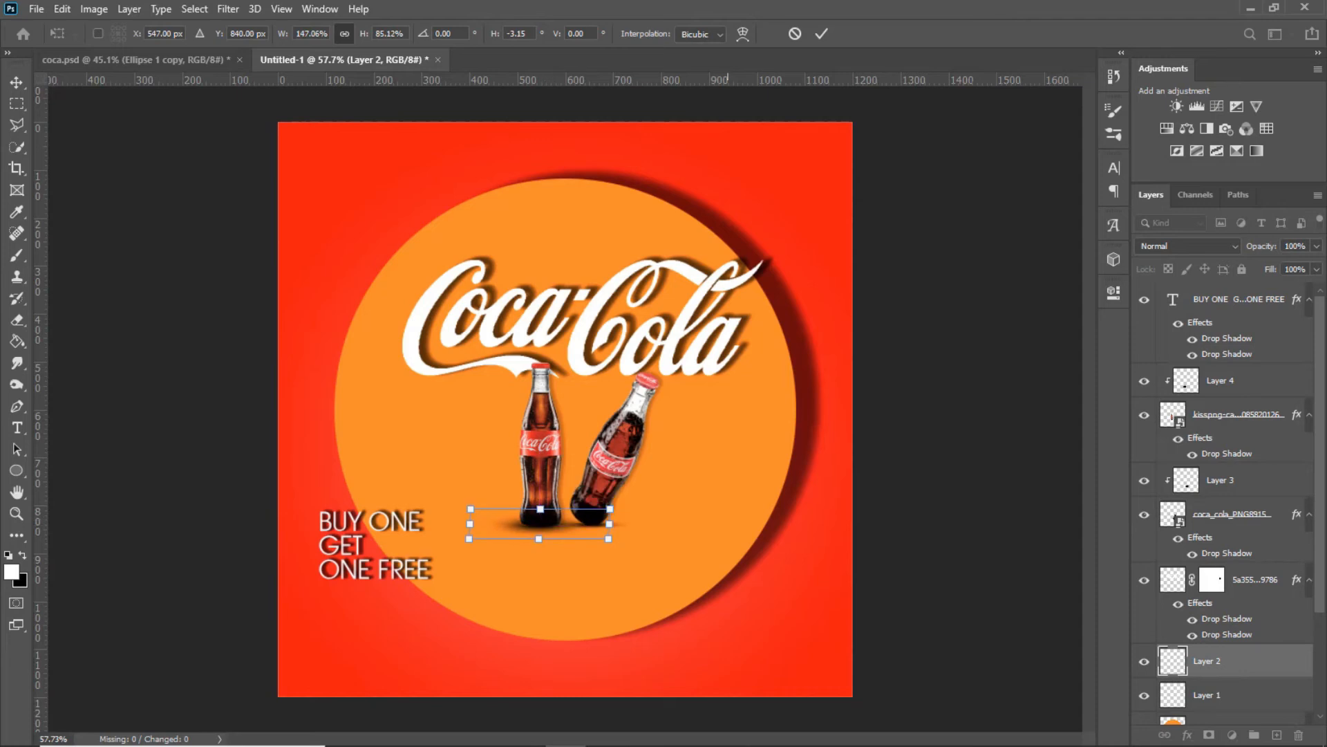
left_click(822, 33)
scroll(641, 327, "down", 3)
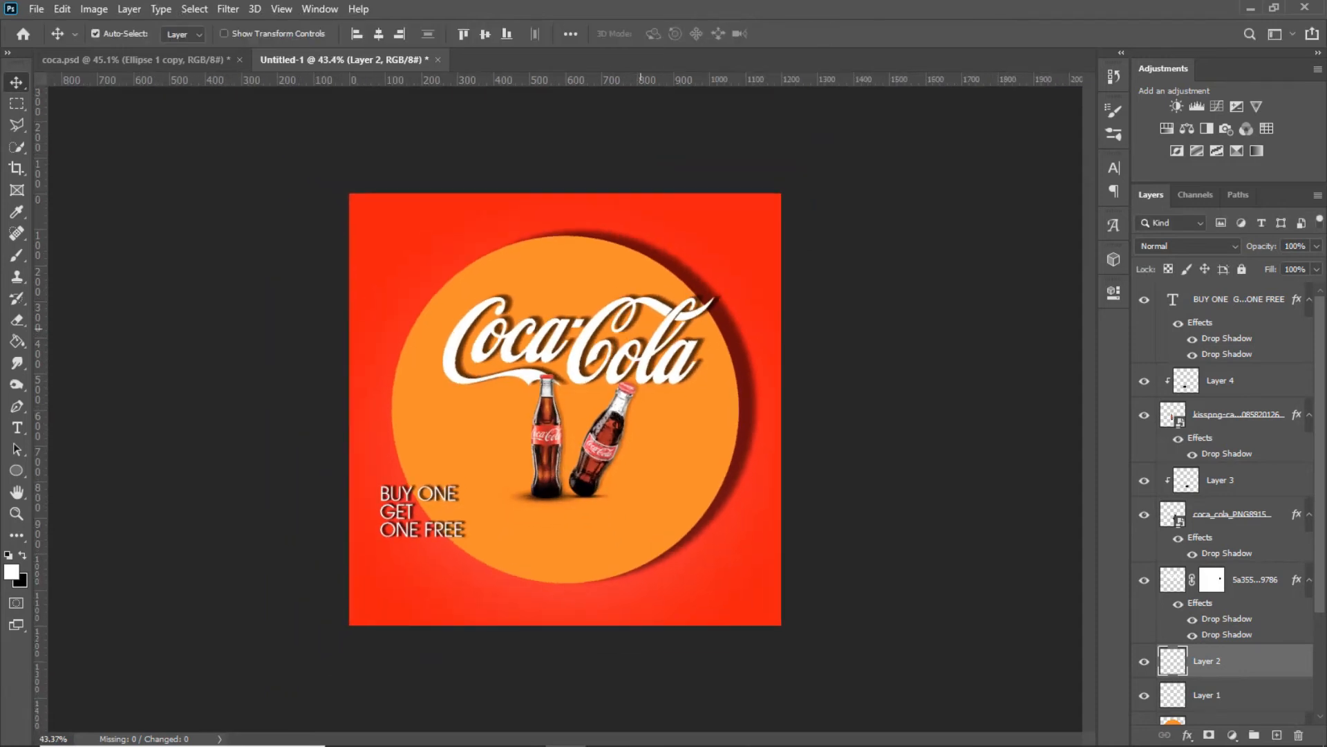
- Fine-tune the opacity of the ground shadow beneath the upright bottle, and deselect all layers
left_click(1303, 246)
left_click(603, 488)
scroll(604, 487, "up", 6)
scroll(604, 487, "down", 6)
scroll(564, 409, "up", 1)
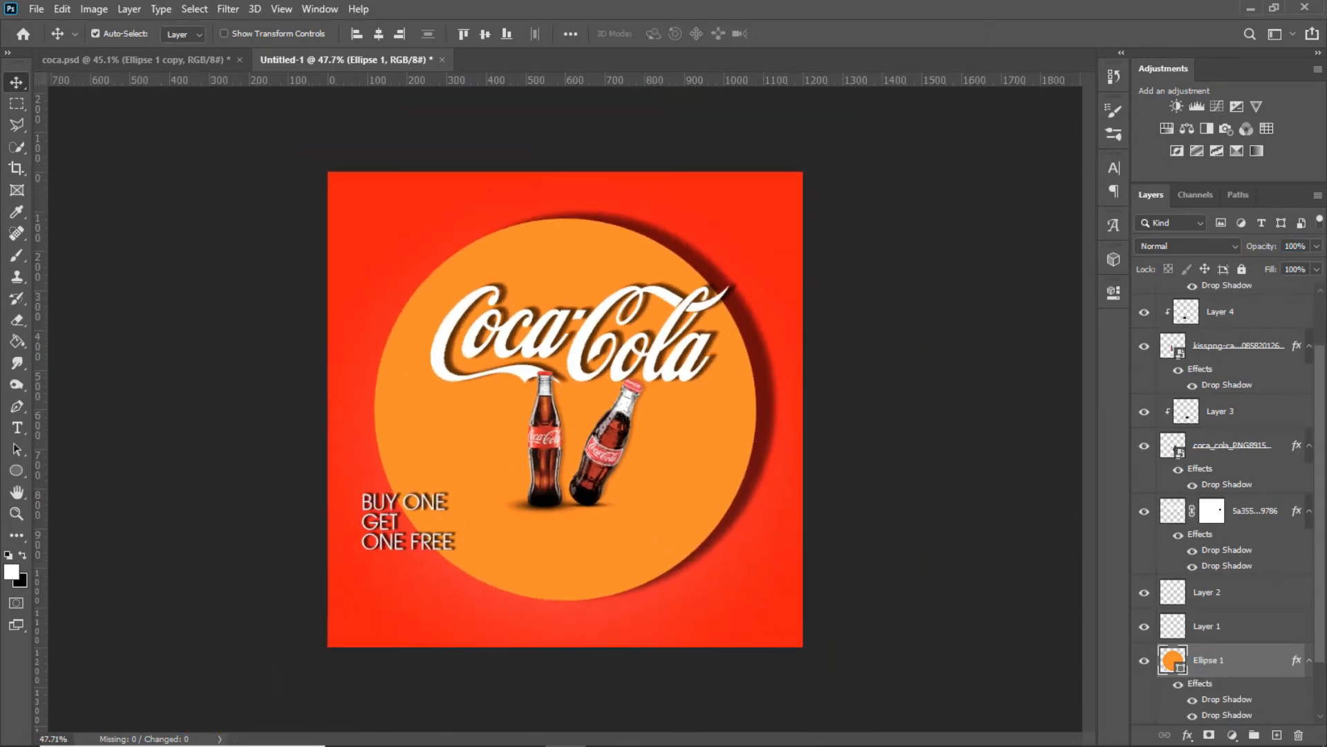
left_click(539, 510)
mouse_move(1317, 246)
left_mouse_down()
mouse_move(1316, 264)
mouse_move(1293, 265)
mouse_move(1317, 265)
left_mouse_up()
left_click(895, 408)
scroll(691, 470, "down", 2)
scroll(677, 477, "up", 2)
scroll(566, 410, "up", 1)
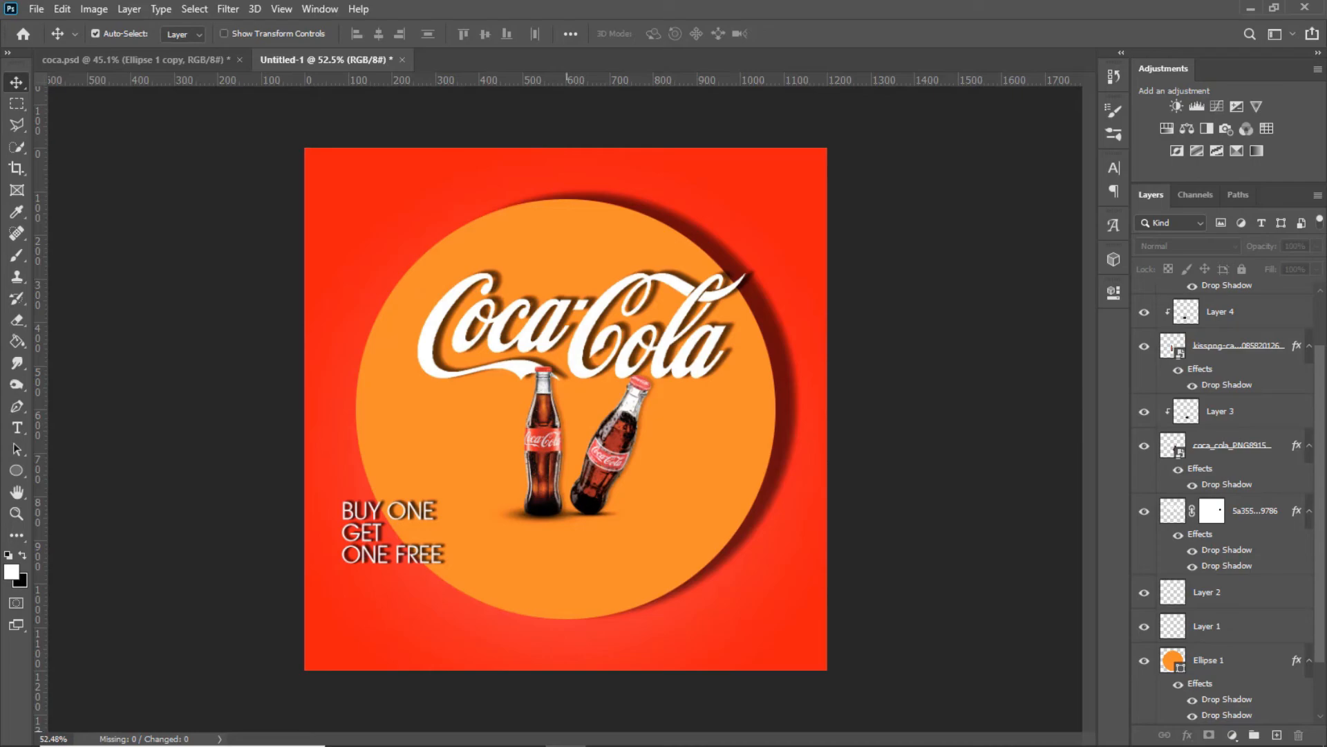
- Switch to Notepad and copy the four-line paragraph about the origin of the Coca-Cola drink
left_click(769, 730)
left_click_drag(442, 253, 4, 208)
right_click(29, 218)
left_click(55, 270)
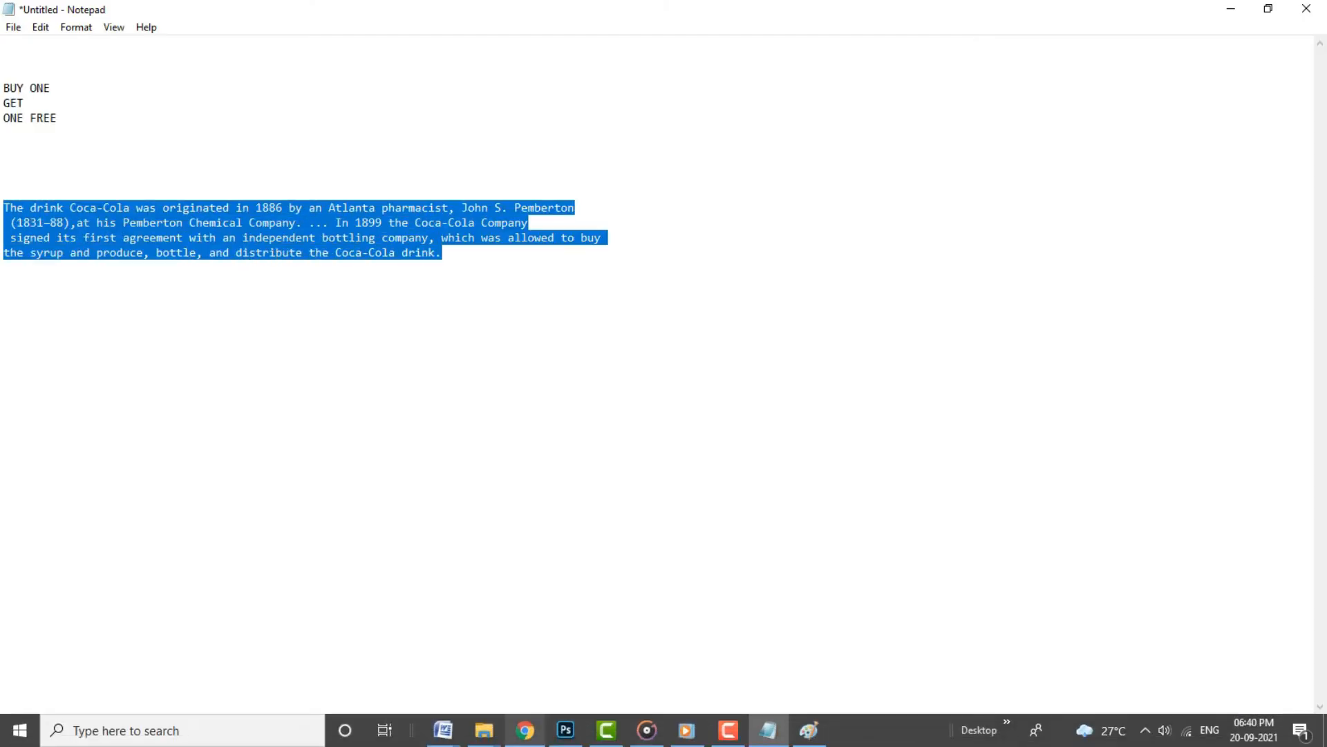
- Return to Photoshop and paste the copied Coca-Cola history paragraph as a new text layer below the slogan
key("alt+Tab")
key("t")
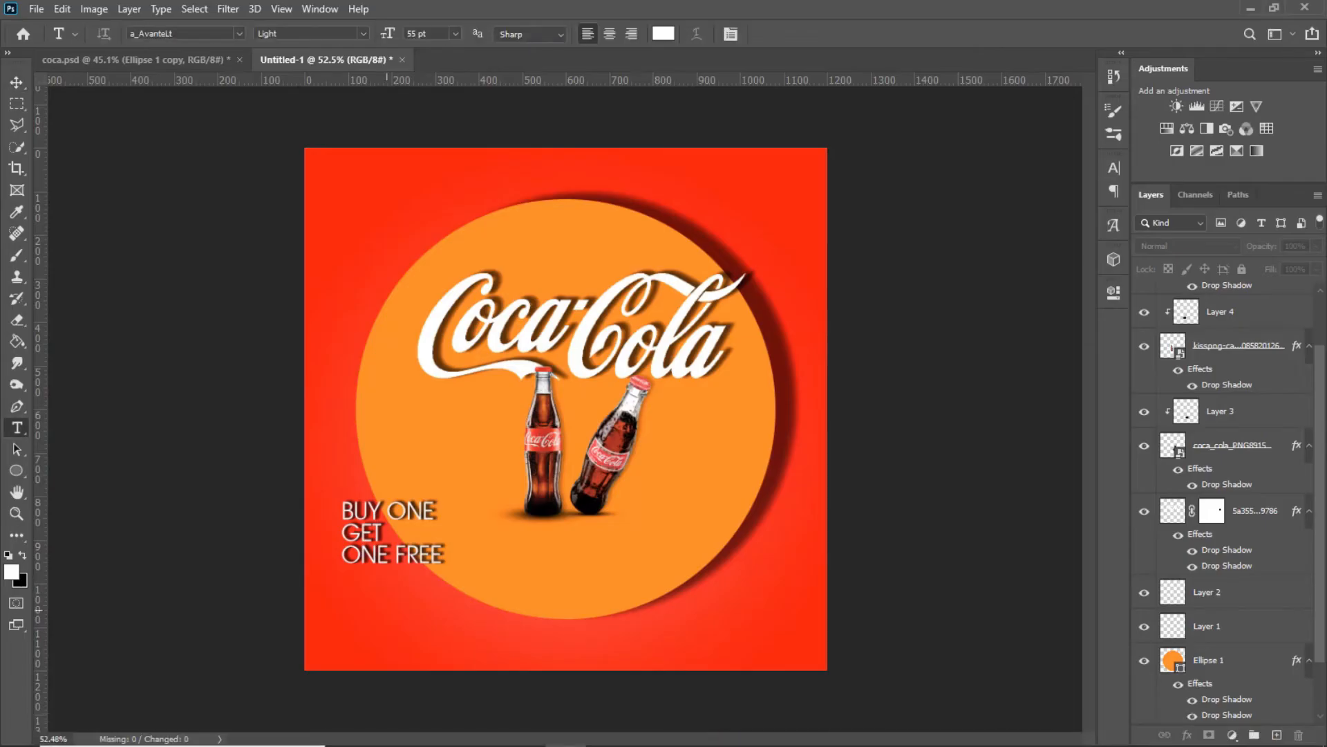
left_click(370, 607)
right_click(423, 608)
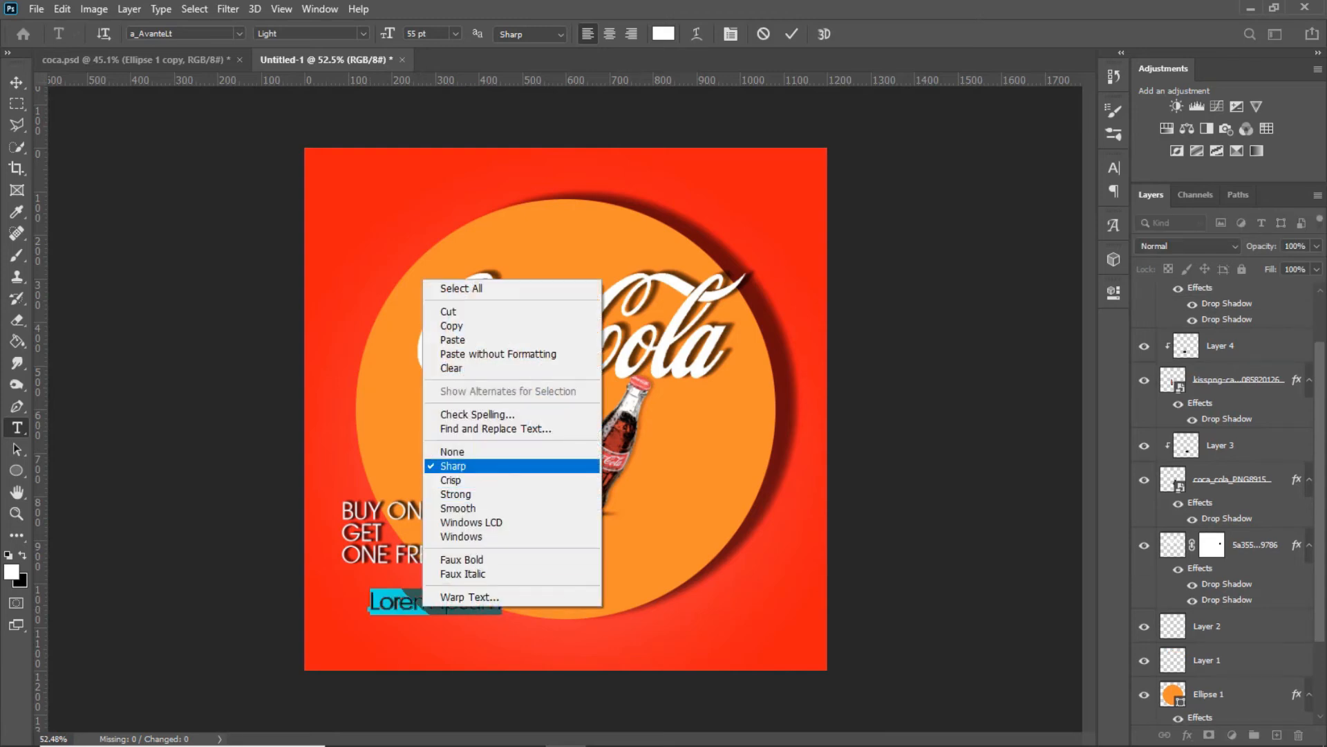
left_click(453, 339)
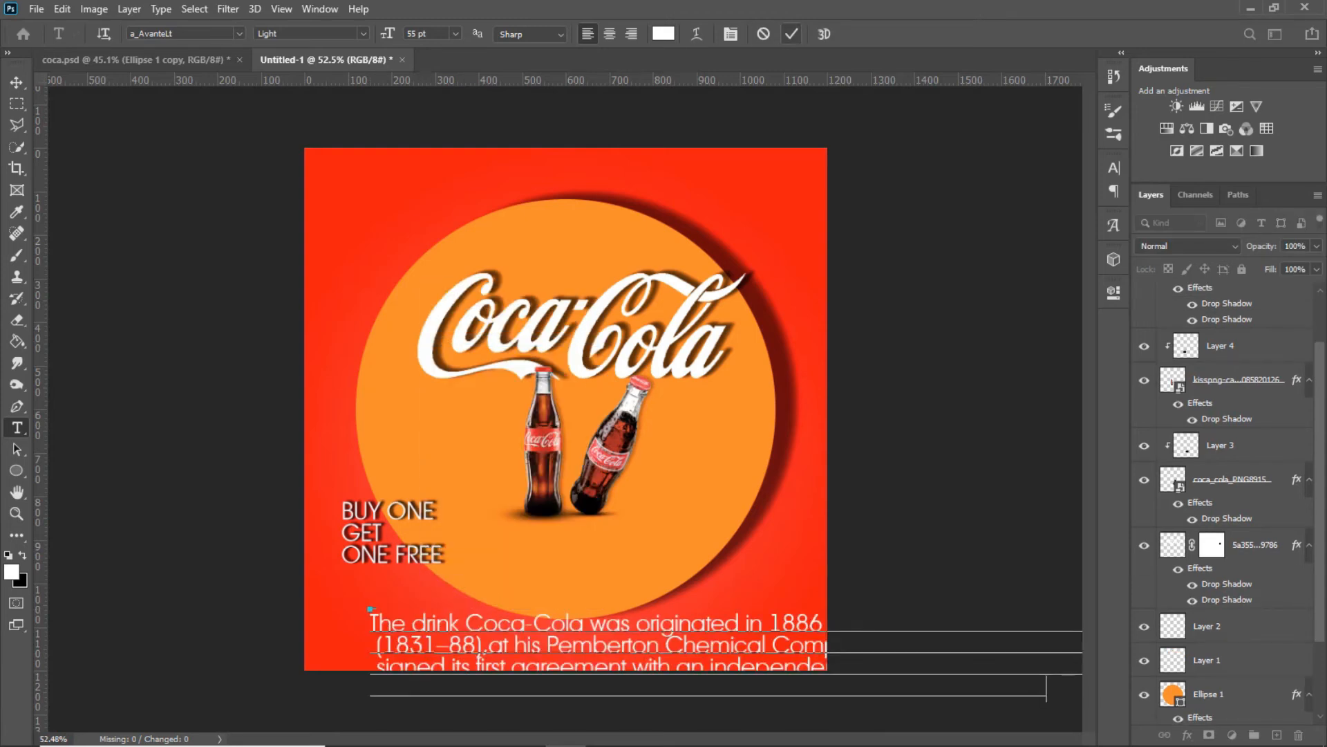
key("ctrl+Return")
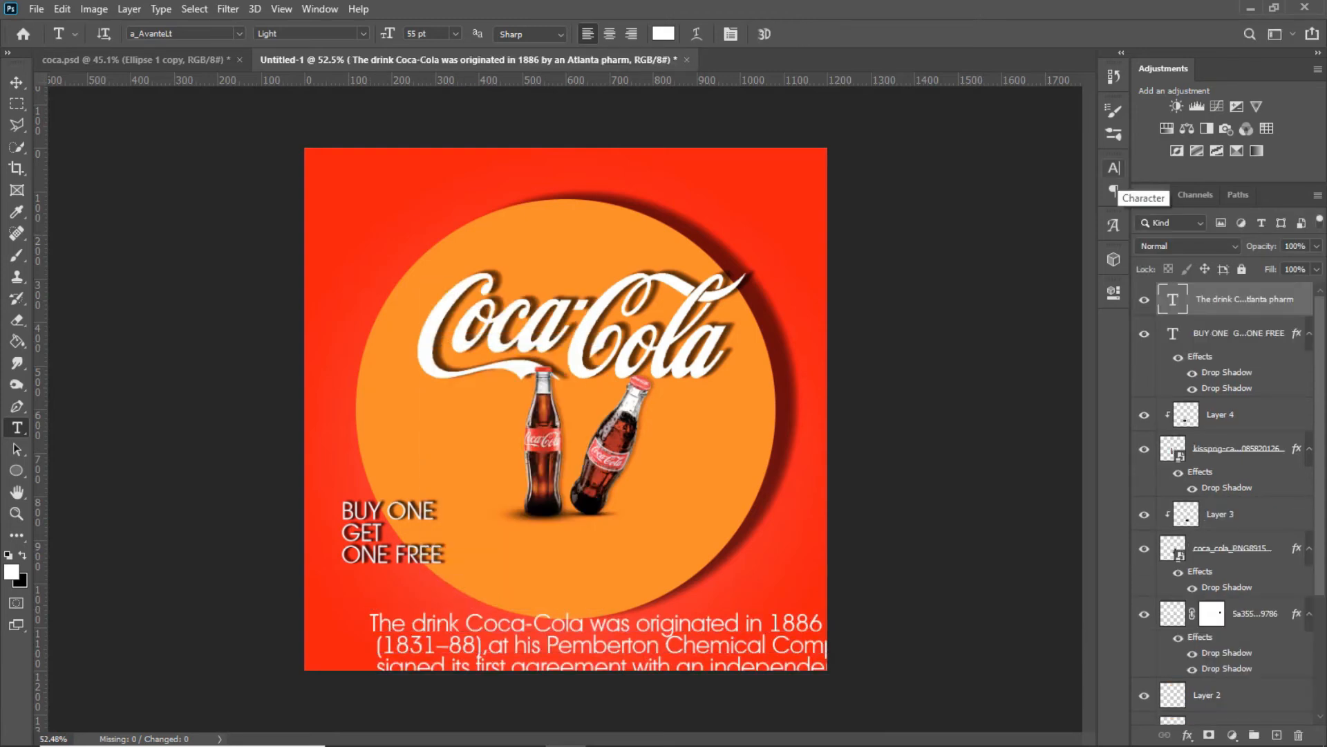
- Set the history paragraph's font size to 25 pt and move it up so all four lines fit on the poster
left_click(1114, 168)
left_click(952, 213)
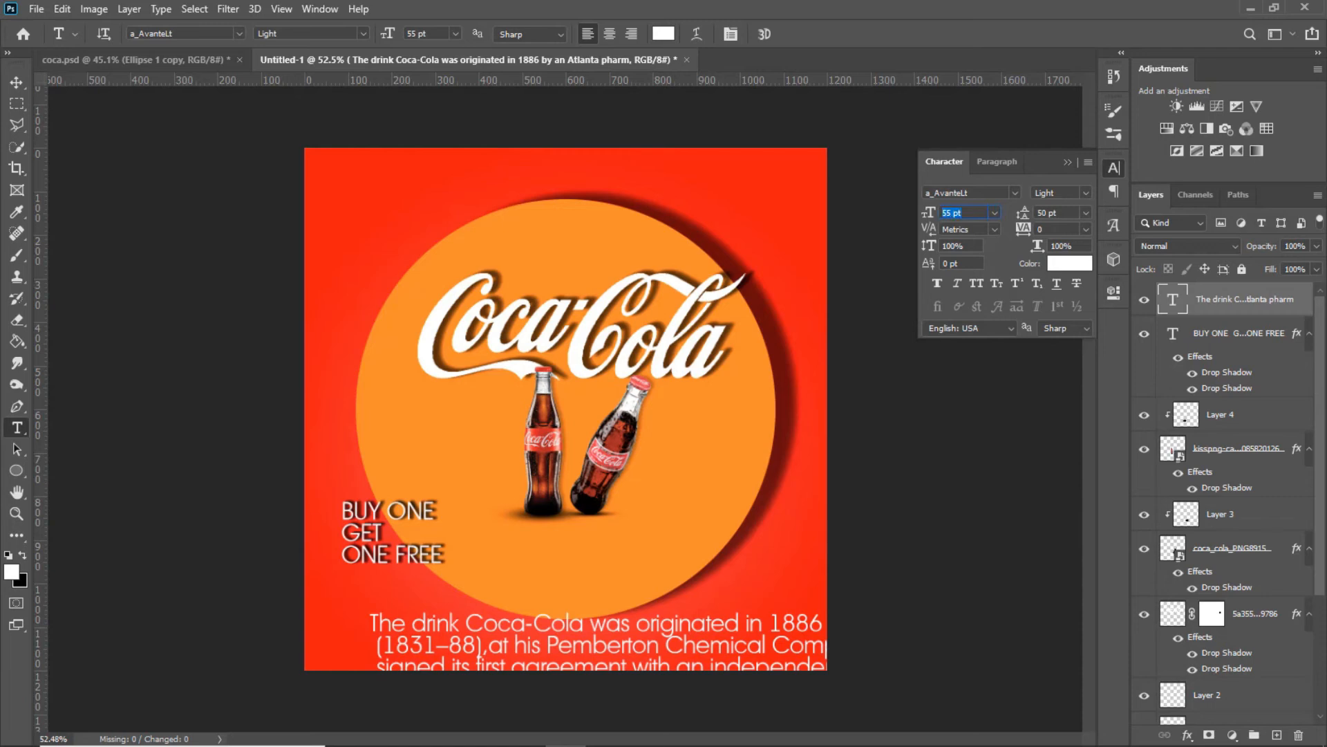
type("25")
key("Return")
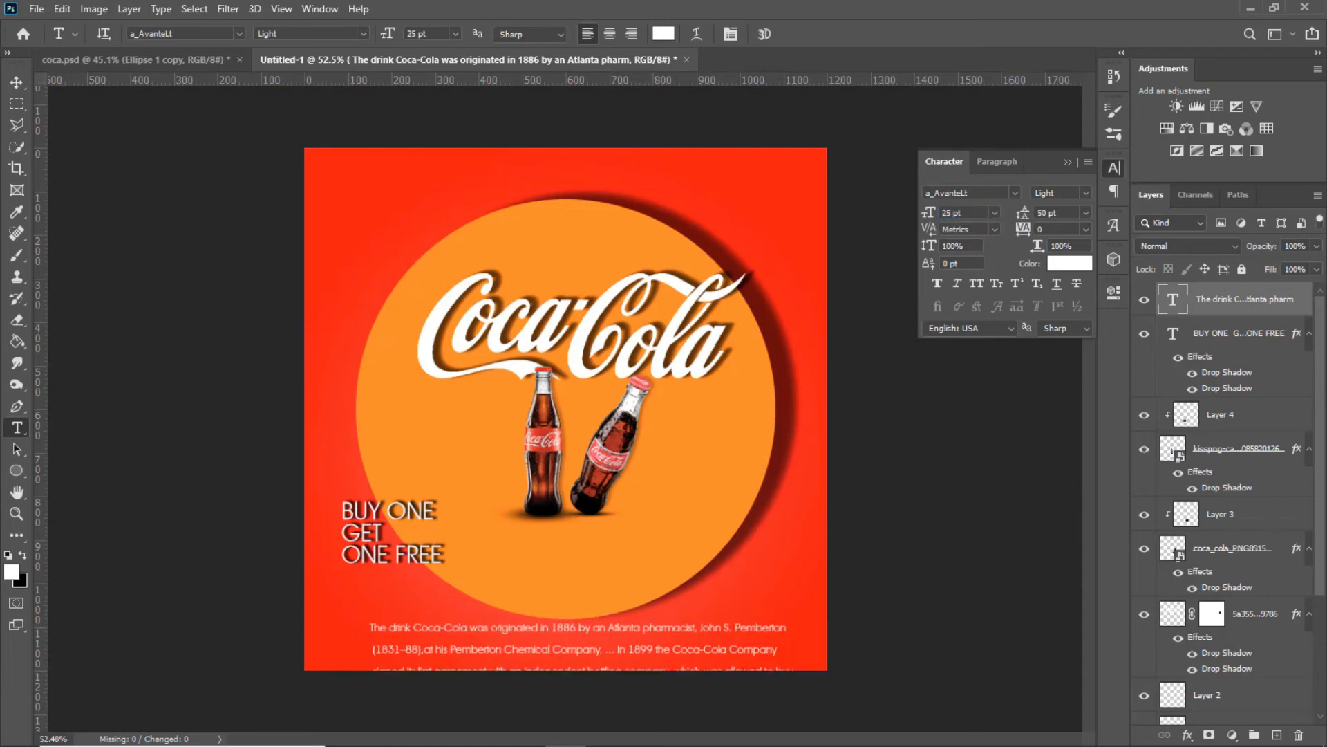
key("v")
left_click_drag(509, 631, 513, 596)
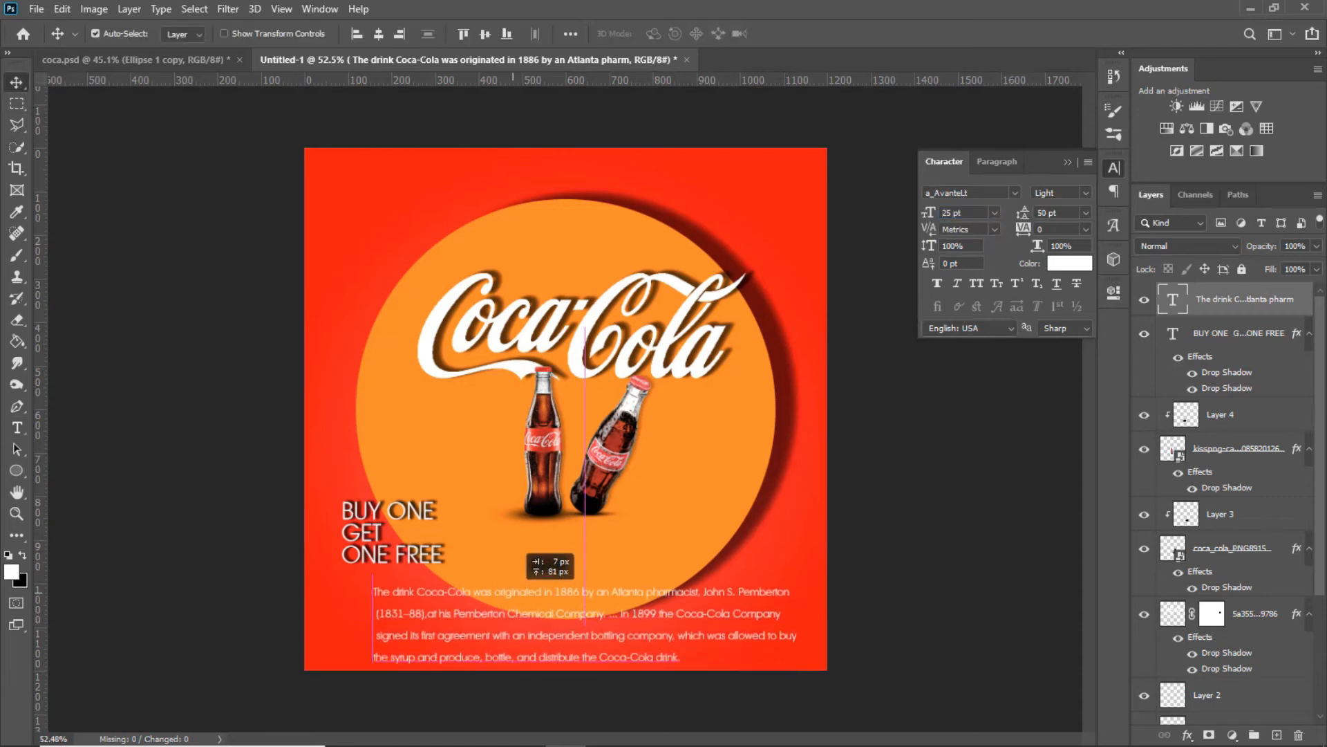
- Set the paragraph's leading to 36 pt and font size to 27 pt, and reposition it along the poster's lower edge
left_click_drag(1023, 213, 1014, 213)
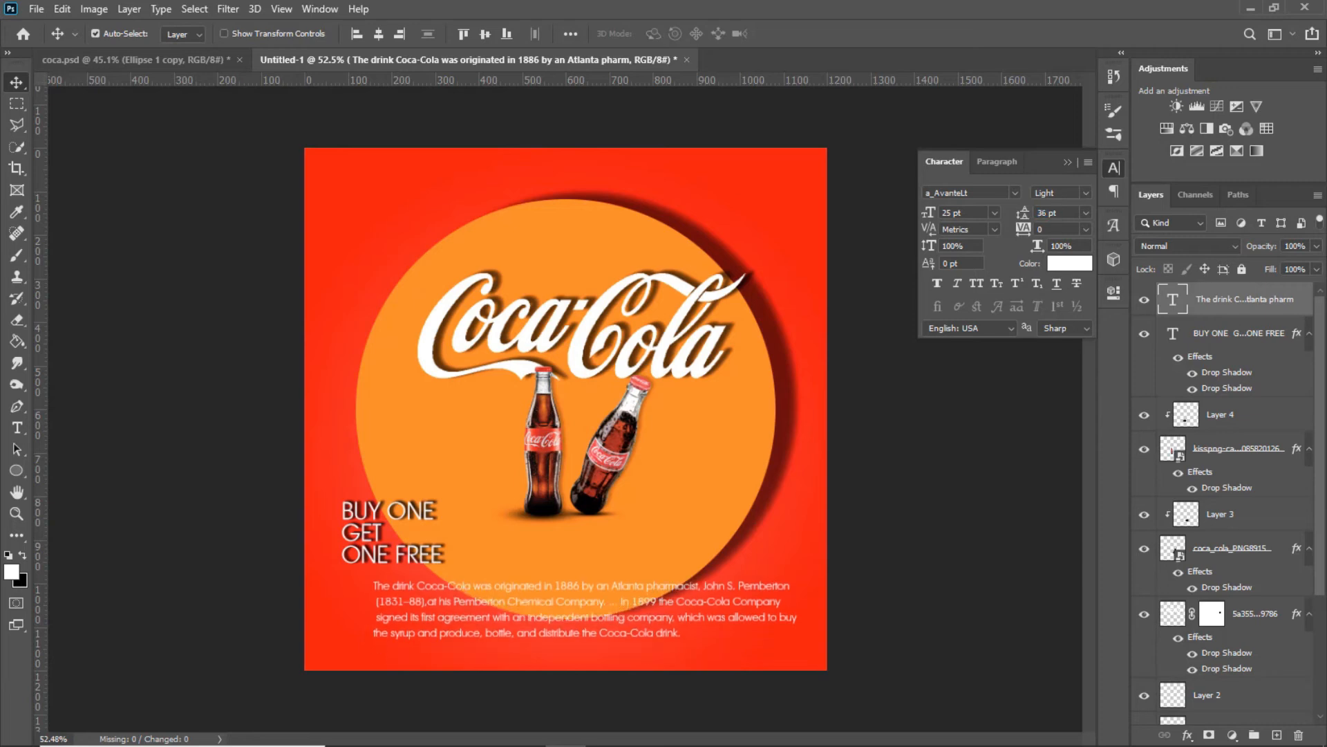
left_click_drag(929, 212, 934, 213)
left_click_drag(504, 602, 450, 609)
left_click_drag(929, 213, 924, 213)
left_click_drag(488, 594, 522, 602)
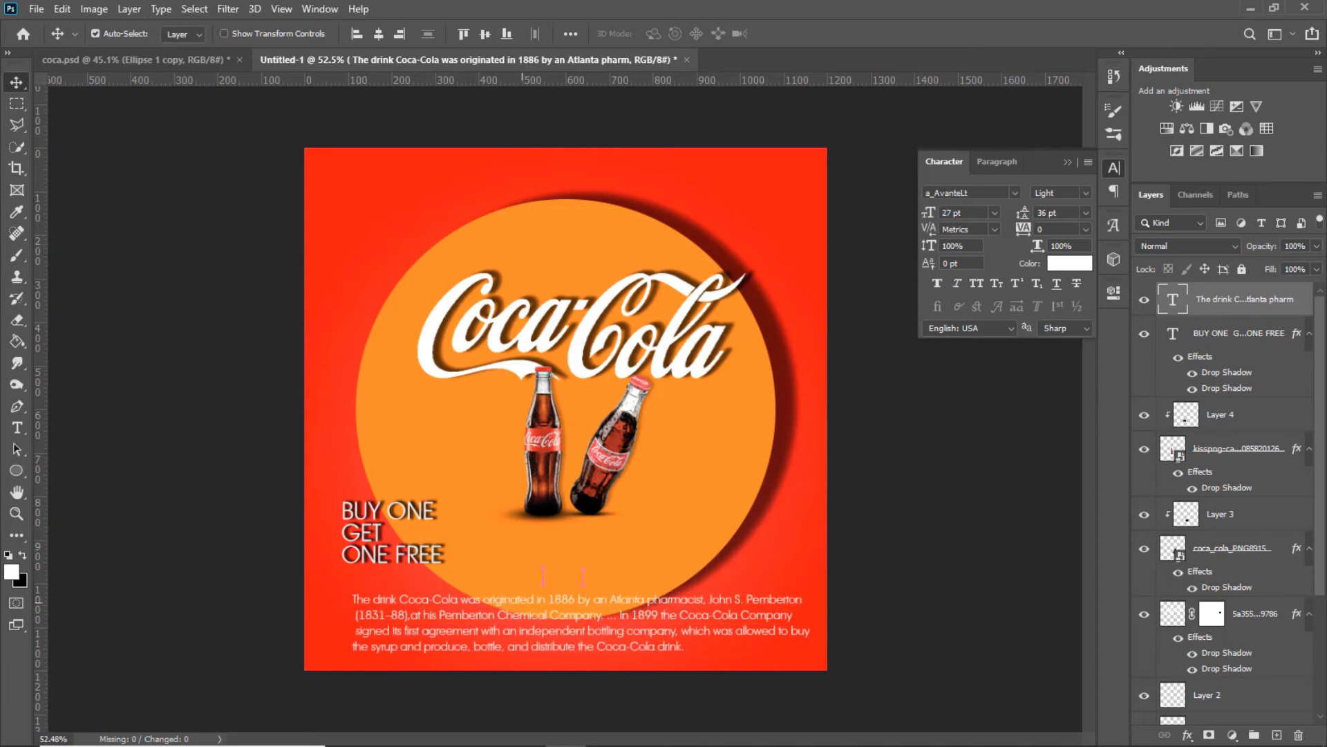
- Remove the extra spaces at the start of the paragraph's second and third lines and commit the text
scroll(566, 403, "up", 1)
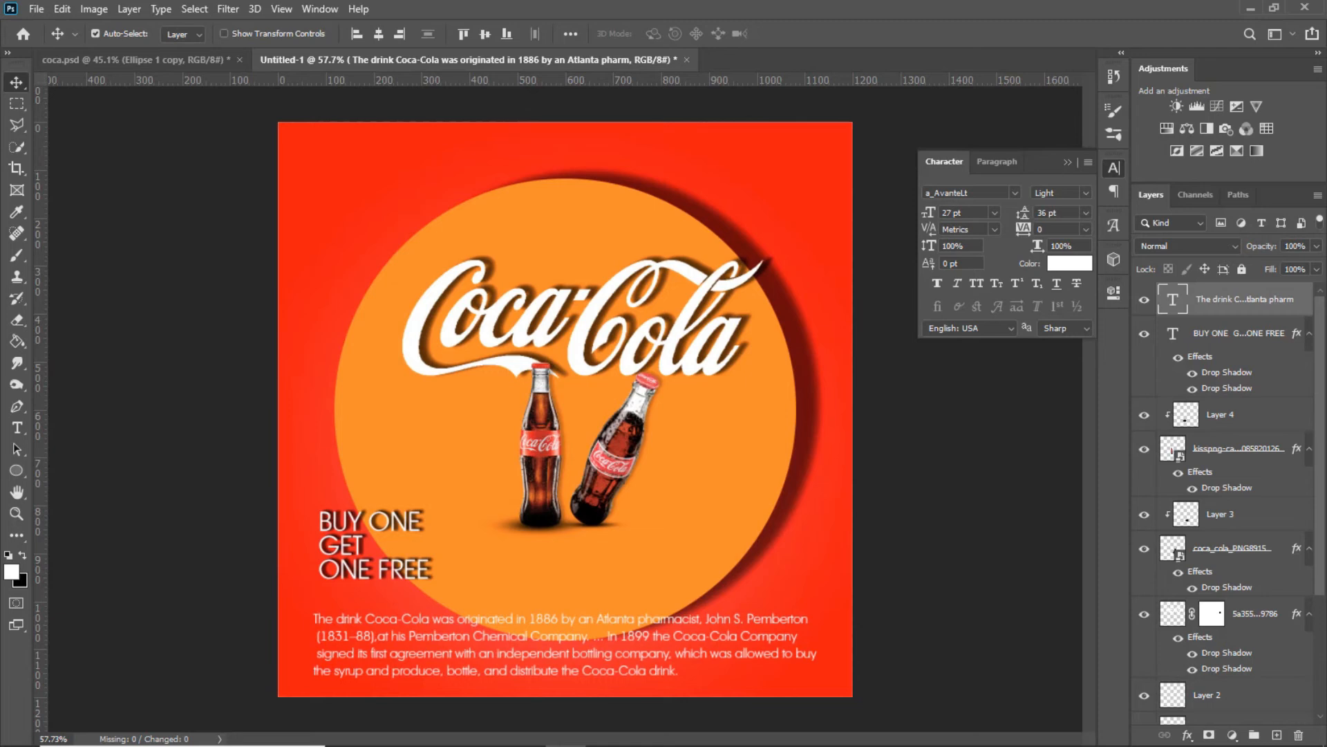
scroll(406, 629, "up", 4)
scroll(277, 560, "down", 1)
scroll(277, 560, "up", 3)
key("t")
left_click(272, 551)
key("Delete")
key("Down")
key("Delete")
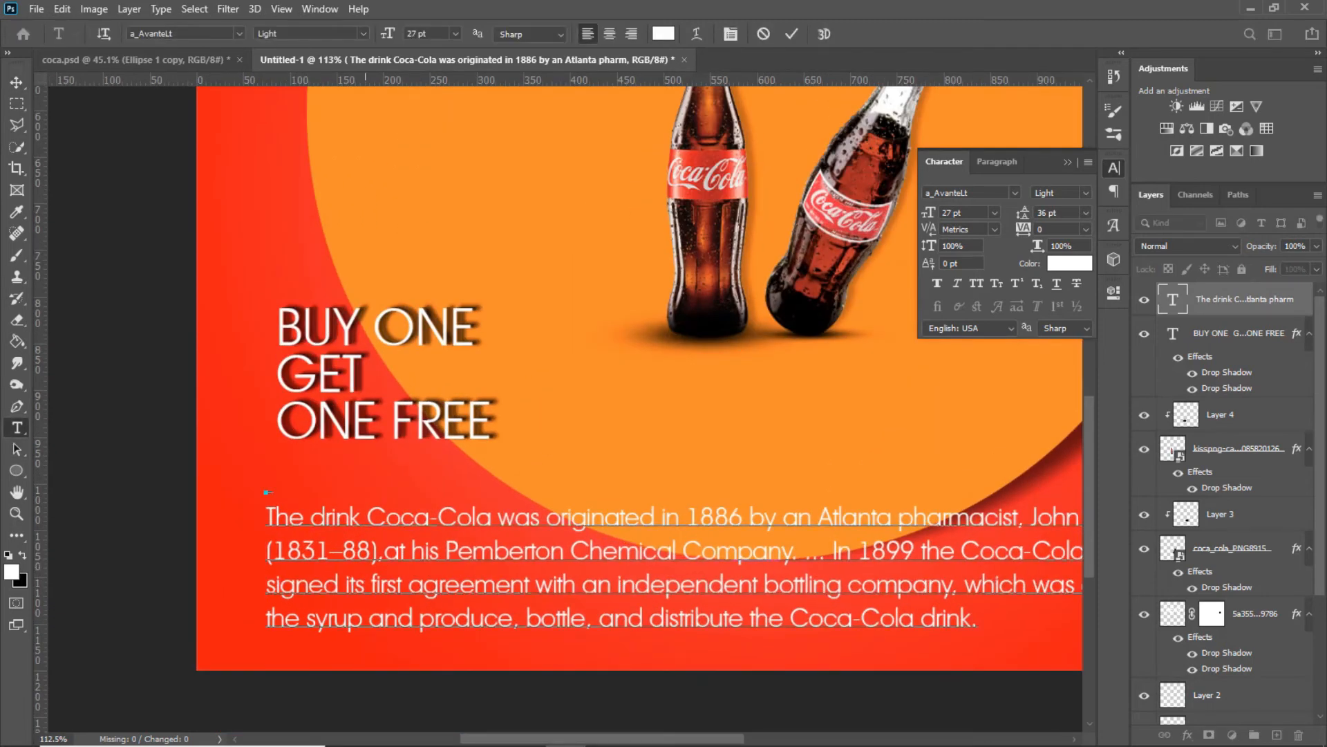
left_click(791, 34)
- Center the history paragraph horizontally on the poster
scroll(410, 398, "down", 1)
scroll(429, 399, "down", 8)
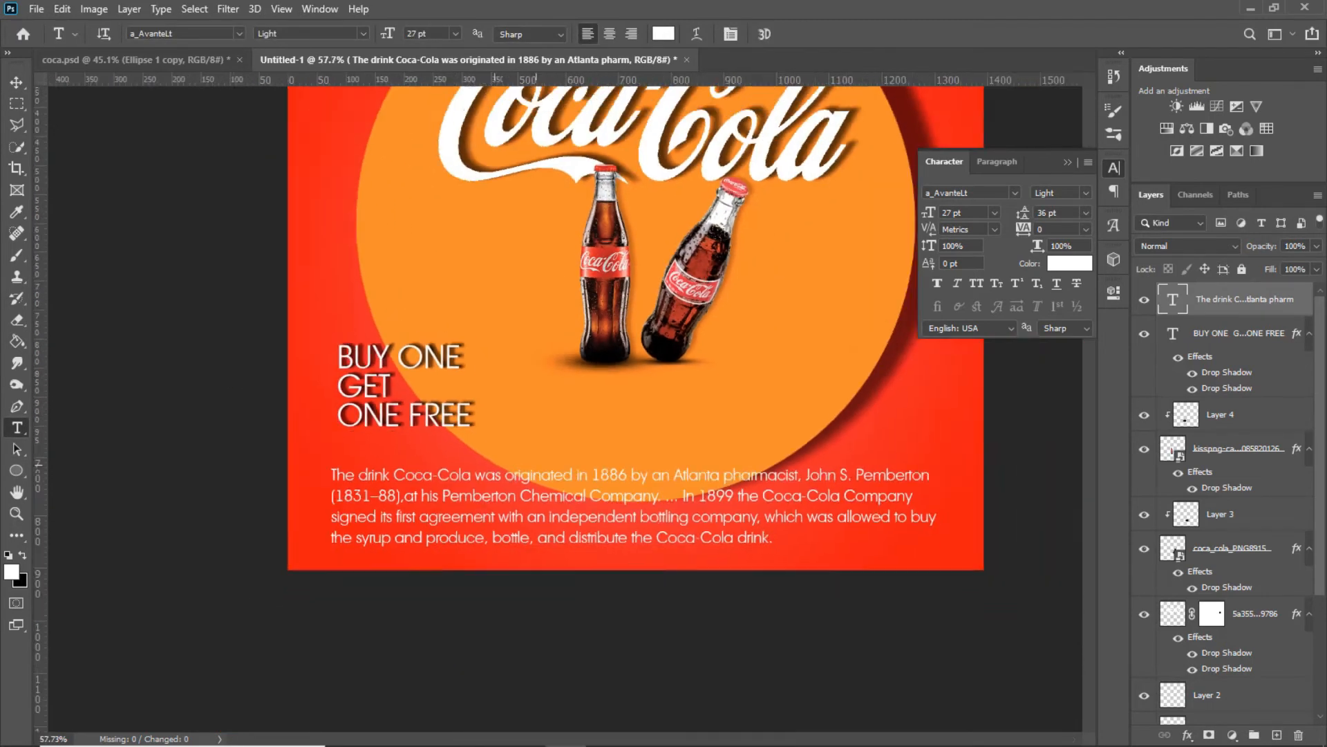
key("v")
key("Right")
key("Right")
key("Right")
key("Right")
scroll(762, 315, "down", 2)
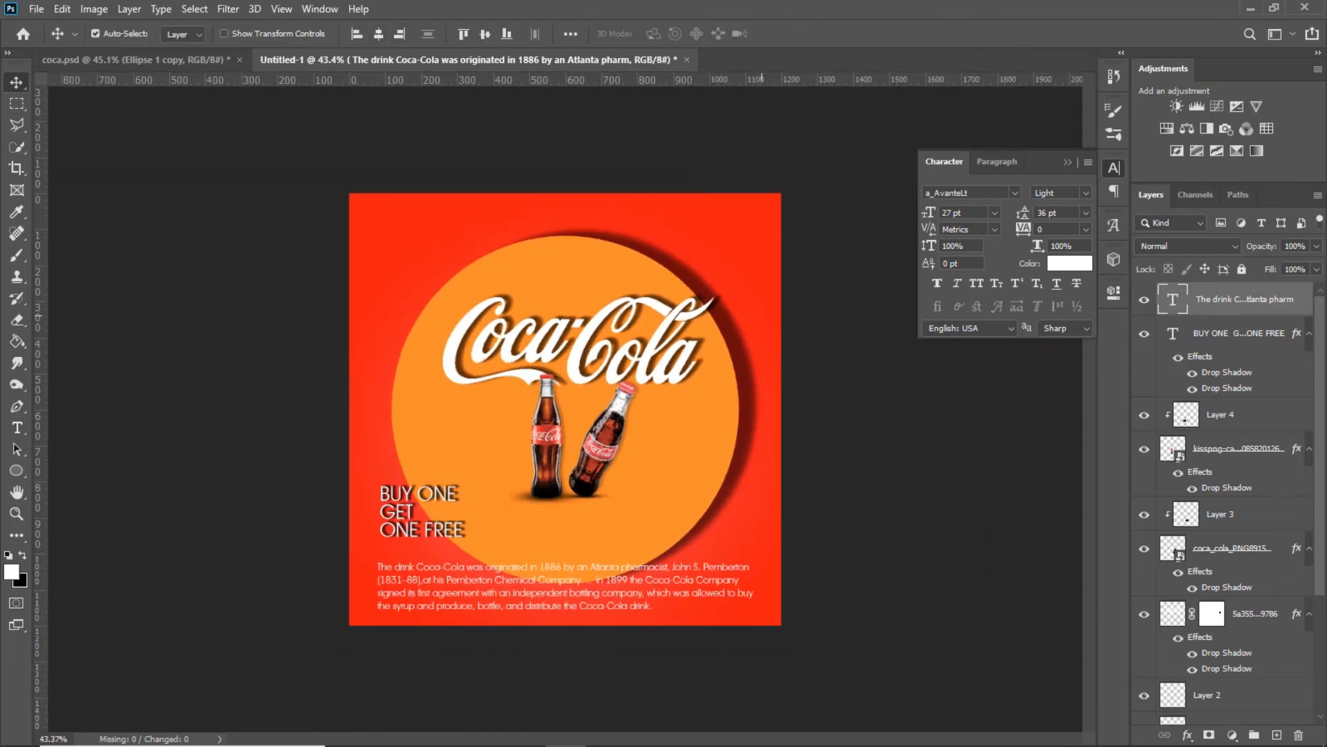
scroll(762, 314, "up", 1)
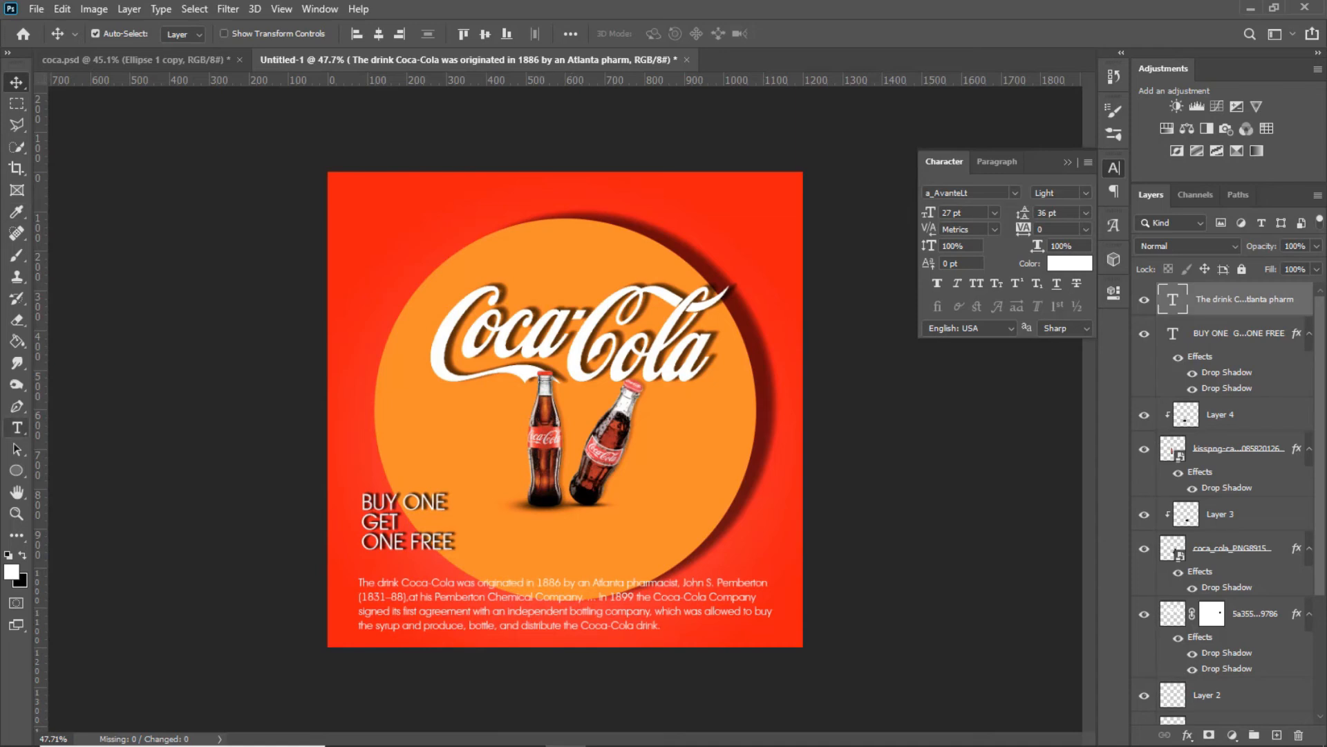
left_click(16, 470)
right_click(16, 470)
left_click(69, 470)
left_click_drag(350, 199, 388, 232)
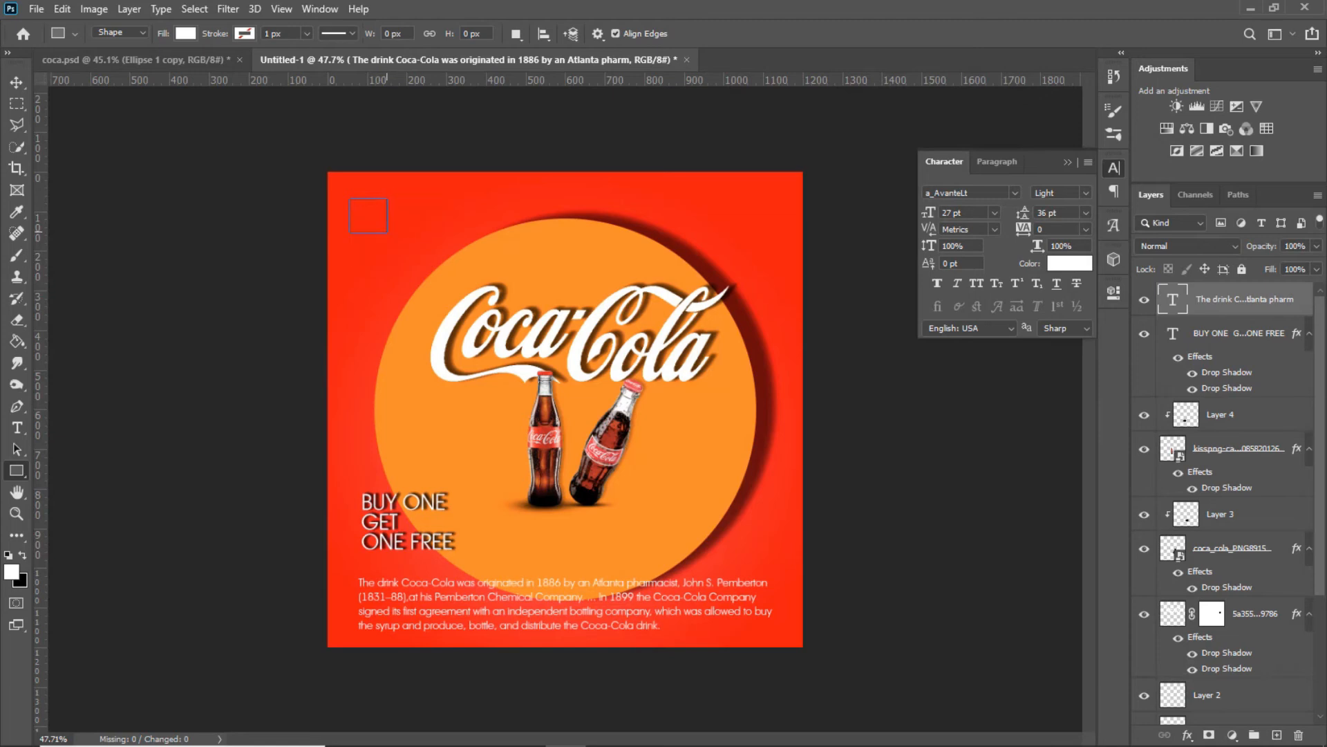
key("v")
left_click_drag(369, 215, 359, 202)
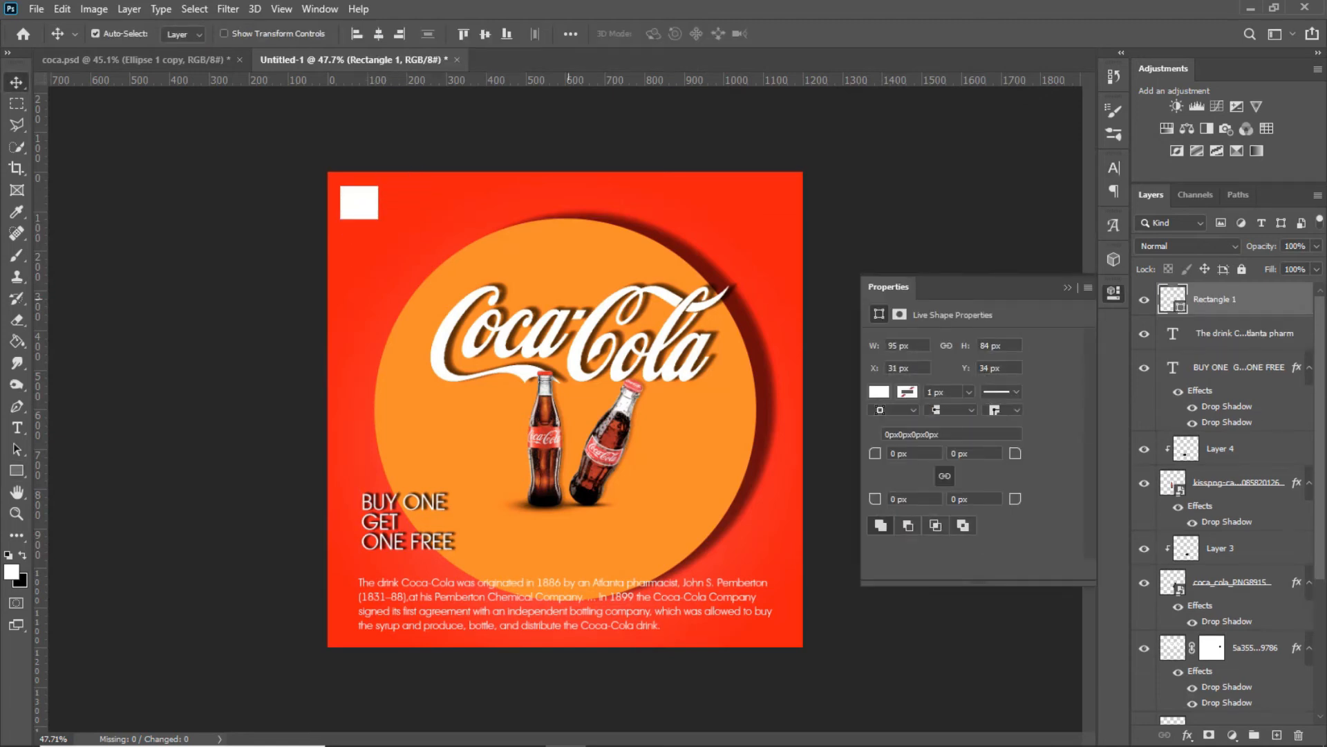
scroll(569, 407, "down", 2)
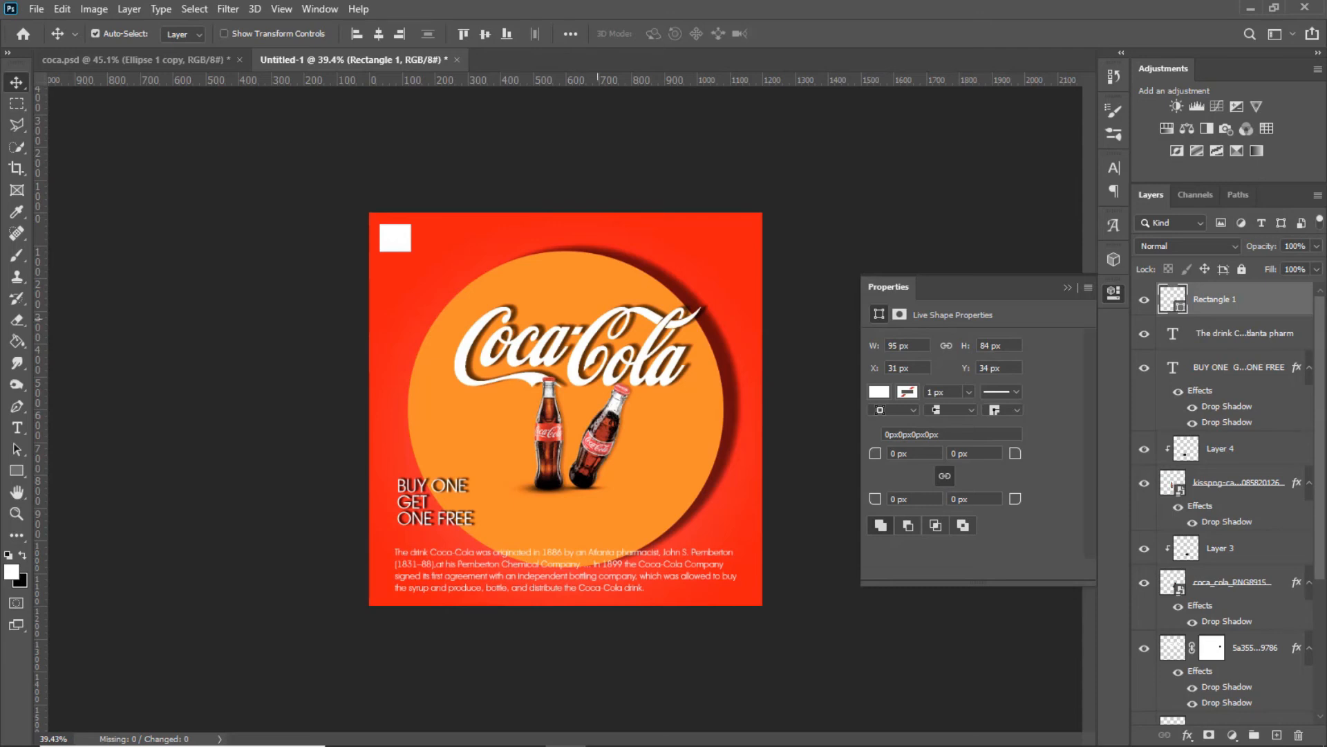
key("Delete")
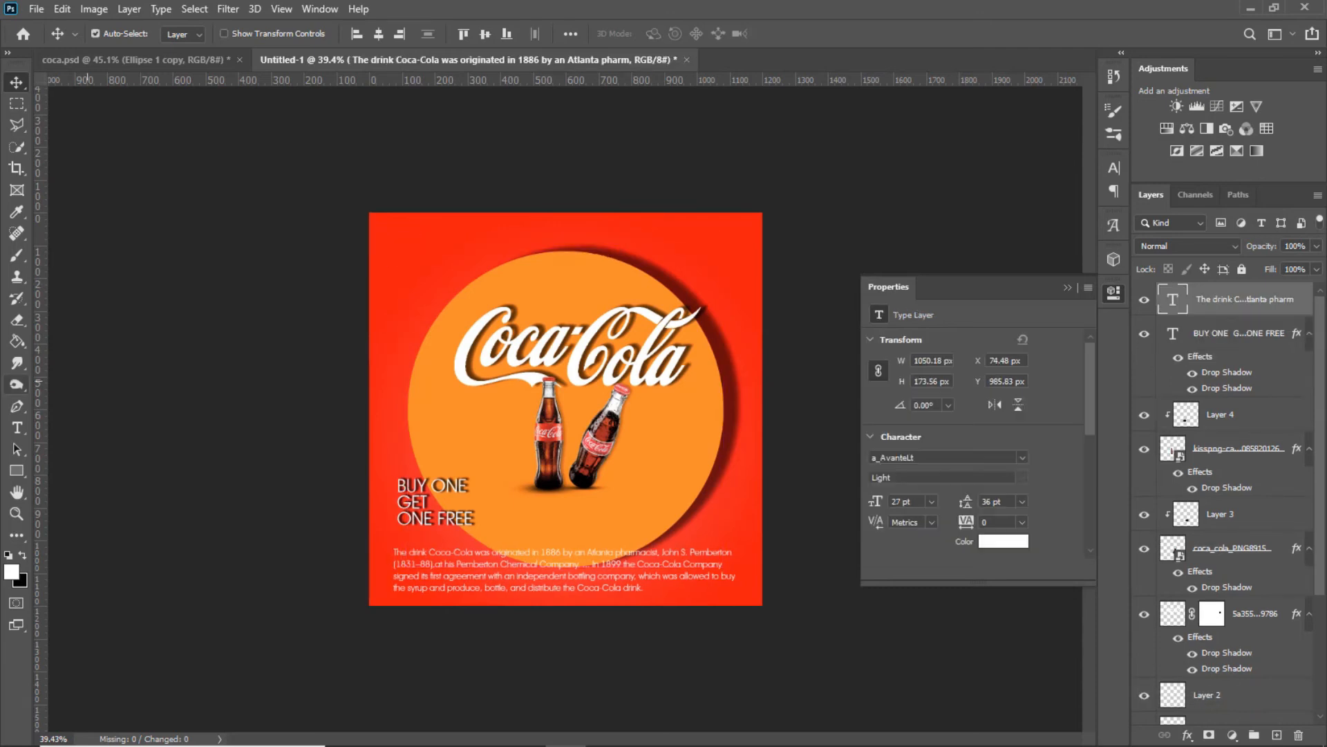
left_click(1113, 76)
left_click(994, 515)
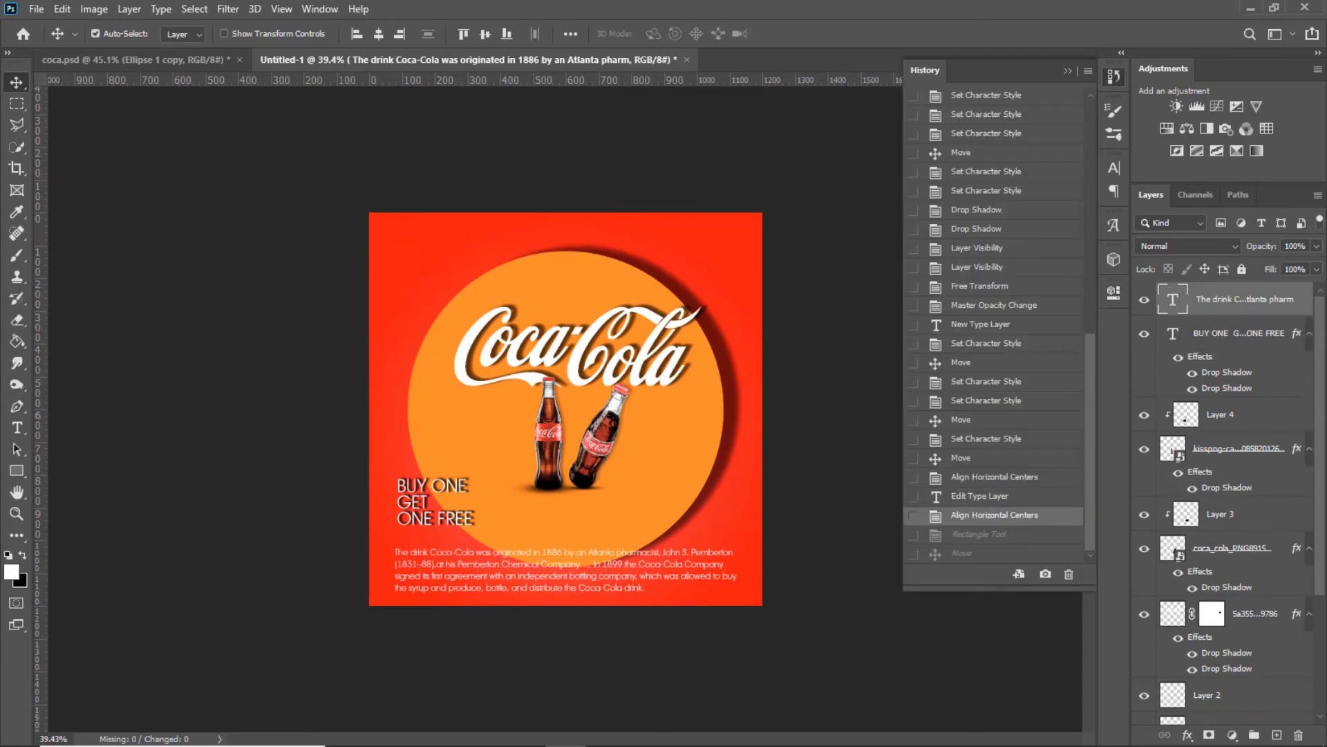
- Draw a white square about 81 px wide in the poster's upper-left corner and place it at about X 38 px, Y 37 px
left_click(17, 470)
left_click_drag(385, 253, 413, 280)
key("v")
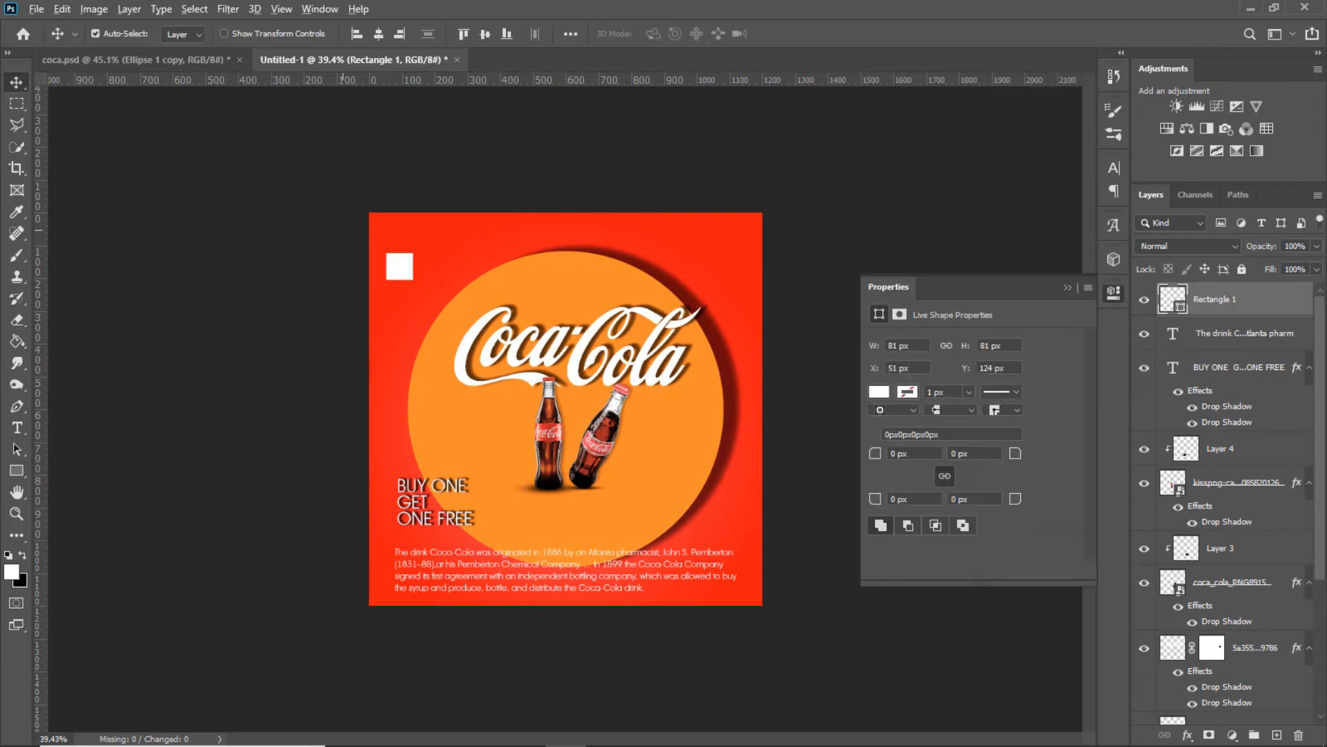
key("ctrl+0")
scroll(301, 166, "up", 6)
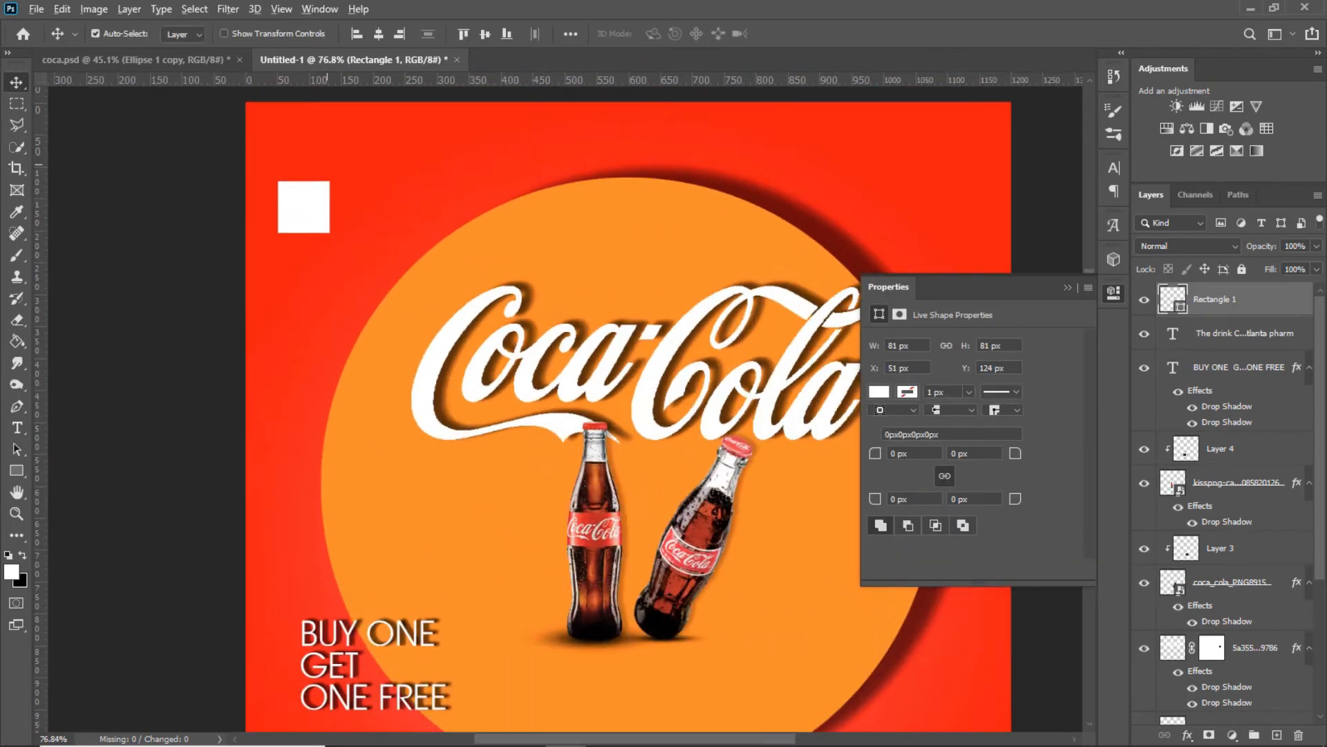
scroll(301, 180, "up", 3)
left_click_drag(300, 322, 287, 241)
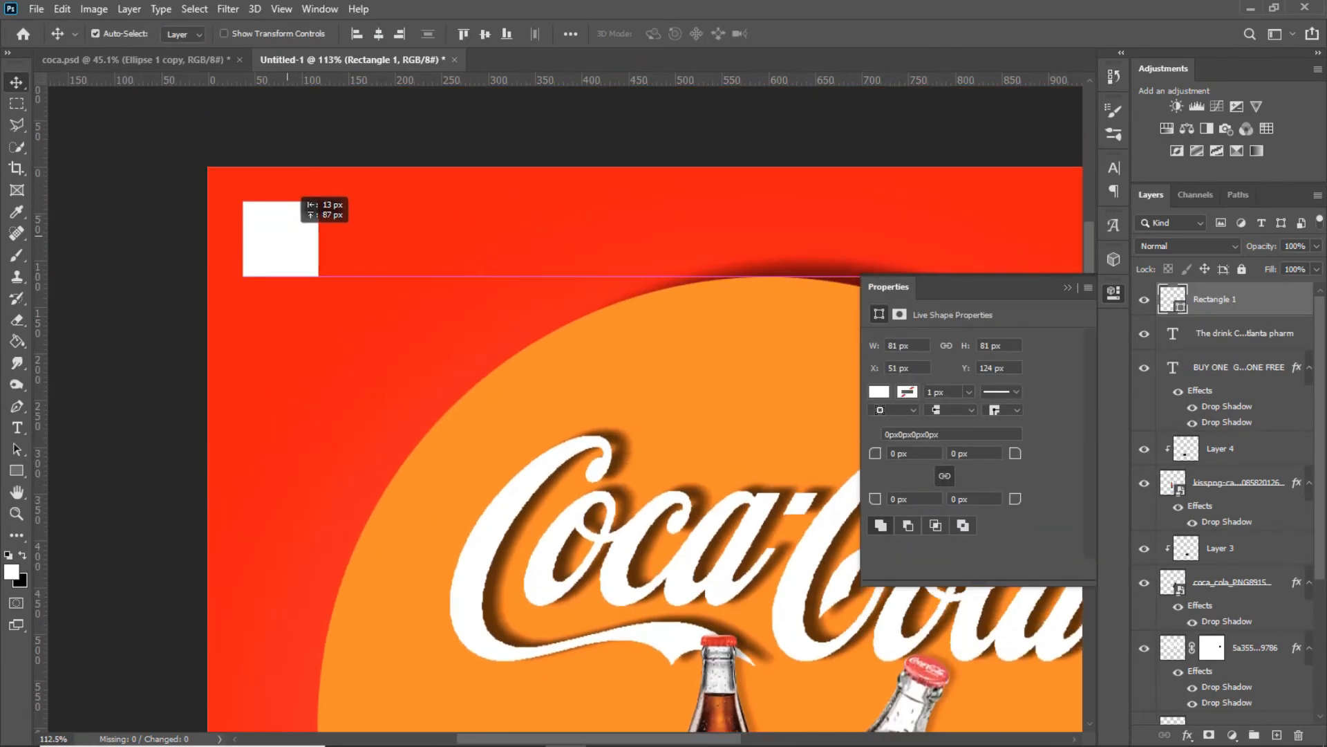
scroll(288, 240, "down", 8)
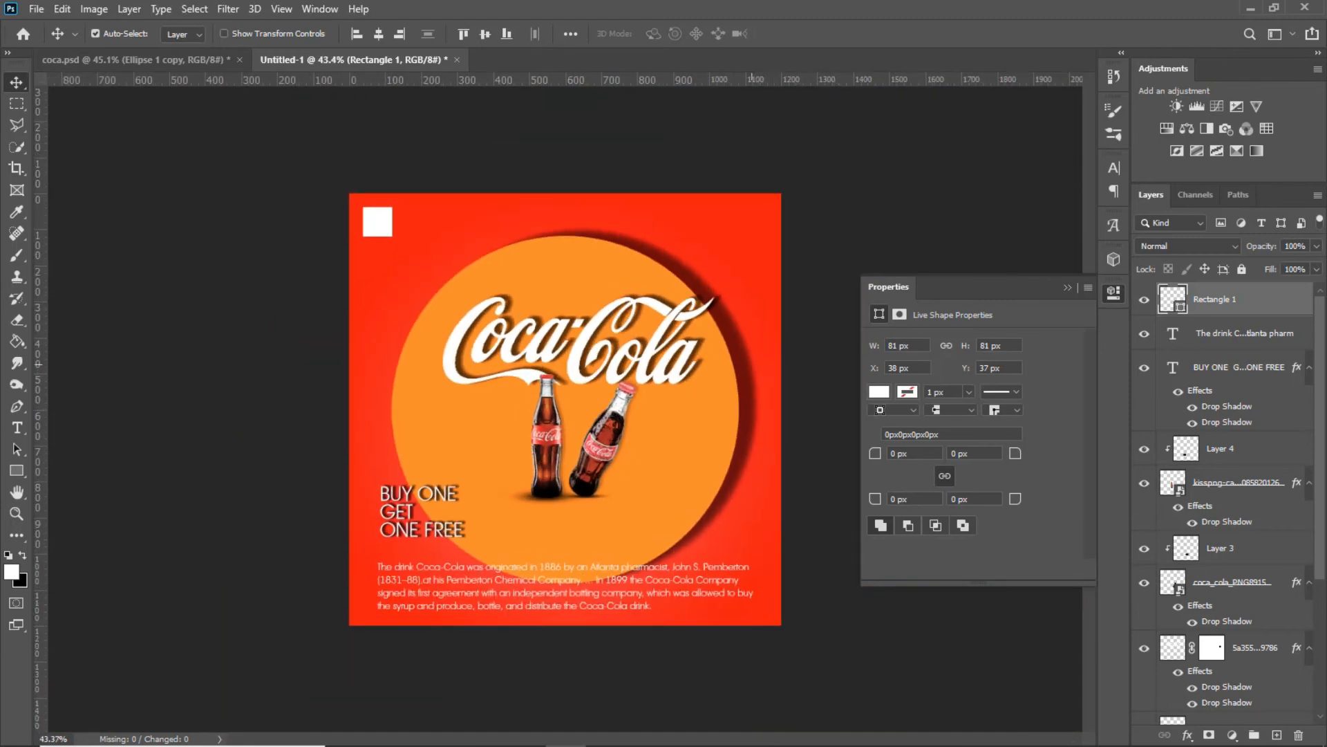
- Toggle the white square's visibility to check its effect on the poster
left_click(1232, 582)
left_click(1215, 299)
left_click(1144, 300)
left_click(1145, 299)
left_click(1145, 299)
left_click(1145, 299)
- Group the white square and history paragraph layers, and collapse the slogan layer's effects list
left_click(1237, 333)
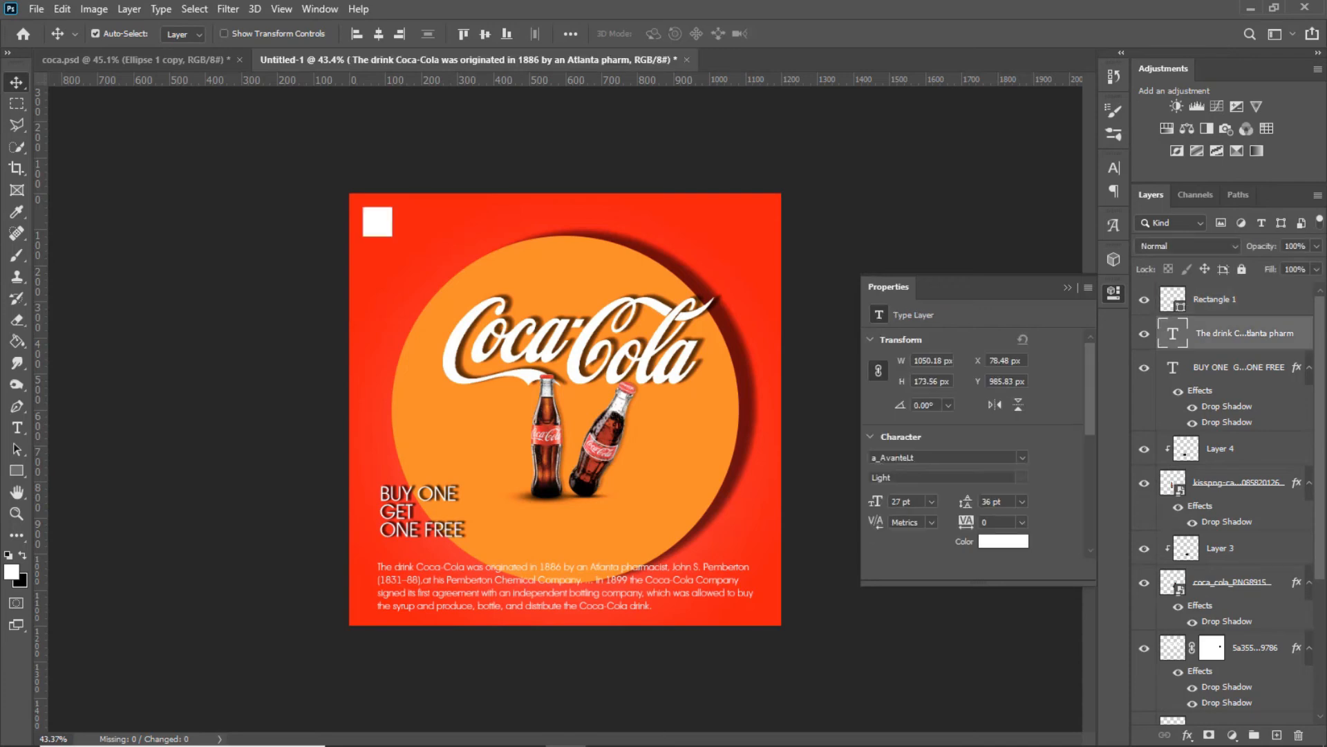
left_click(1215, 300, "ctrl")
key("ctrl+g")
left_click(1239, 320)
left_click(1310, 320)
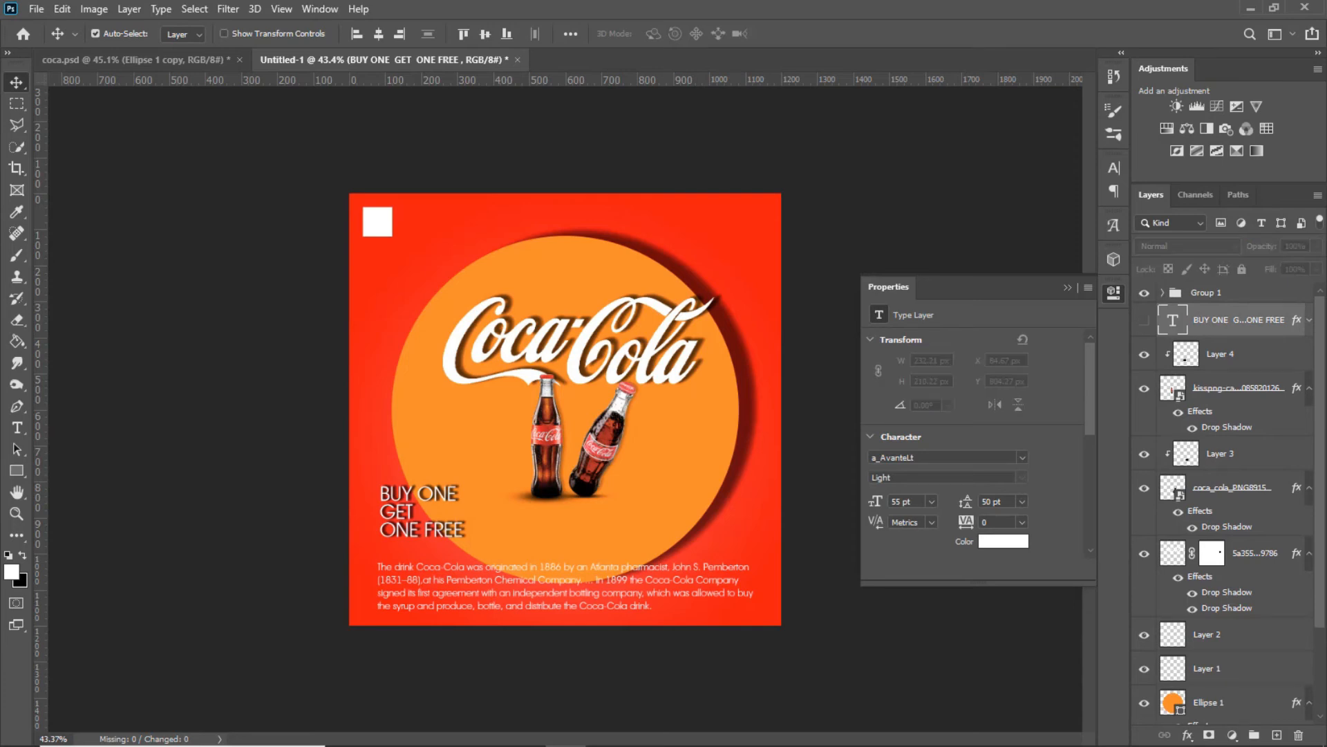
left_click(1145, 320)
left_click(1144, 320)
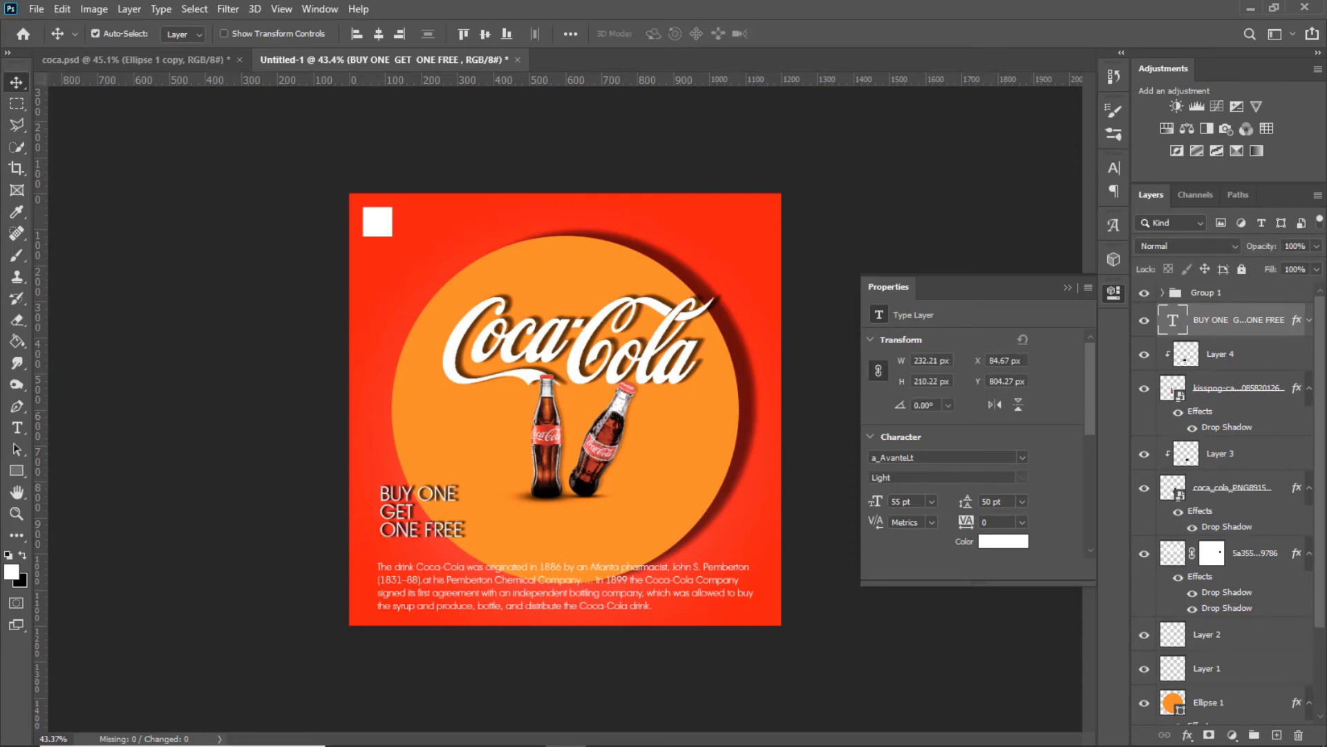
- Scale the logo, both bottles and their shadow layers together to 127.97% and reposition them over the orange circle
left_click(1231, 354)
scroll(1230, 373, "down", 4)
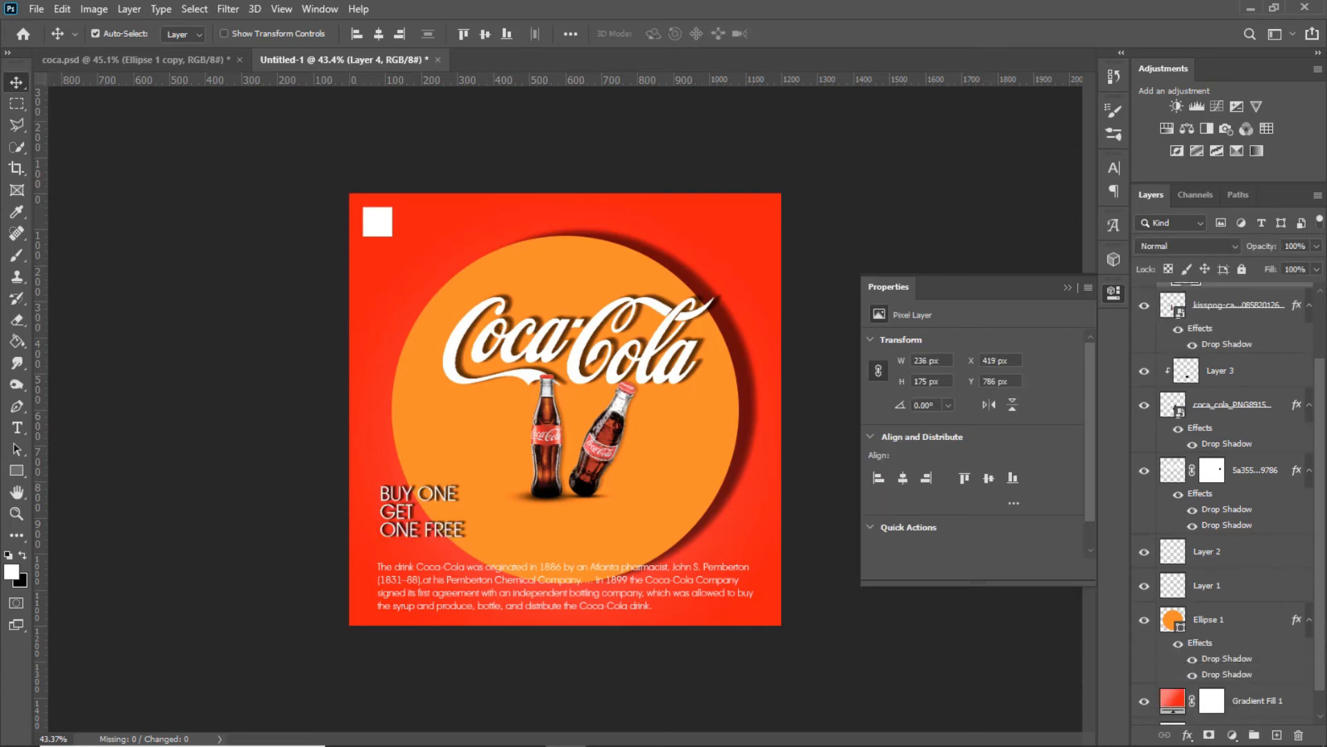
left_click(1221, 585, "shift")
key("ctrl+t")
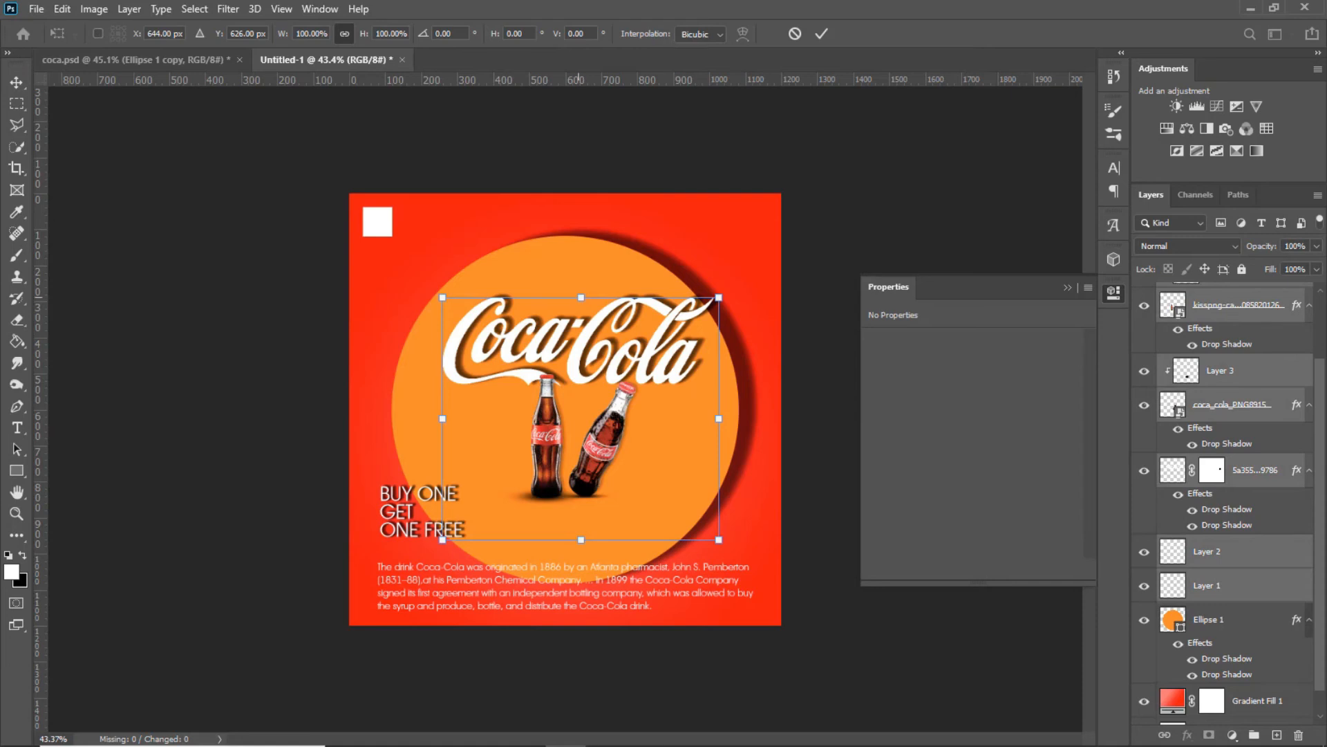
left_click_drag(581, 539, 580, 608)
left_click_drag(623, 409, 624, 396)
left_click(821, 33)
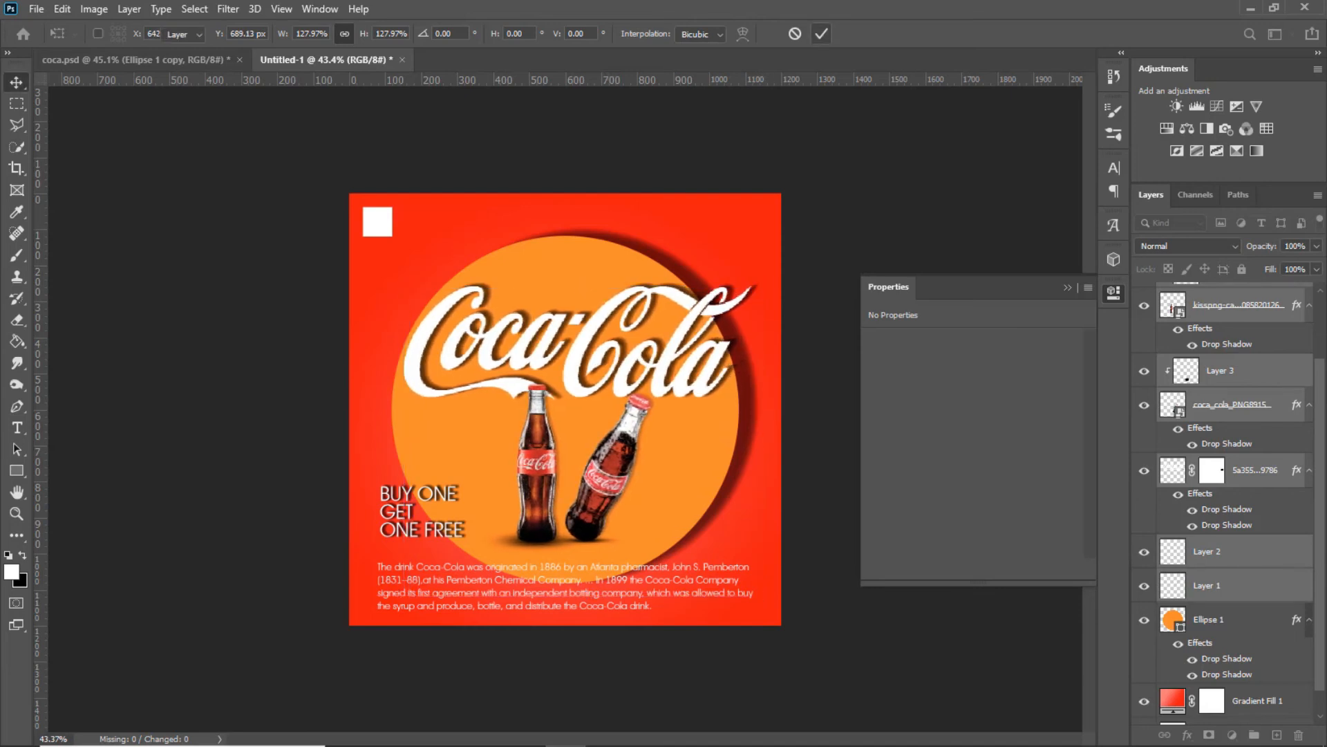
- Add a new empty layer directly above the orange circle's layer
scroll(780, 316, "up", 7)
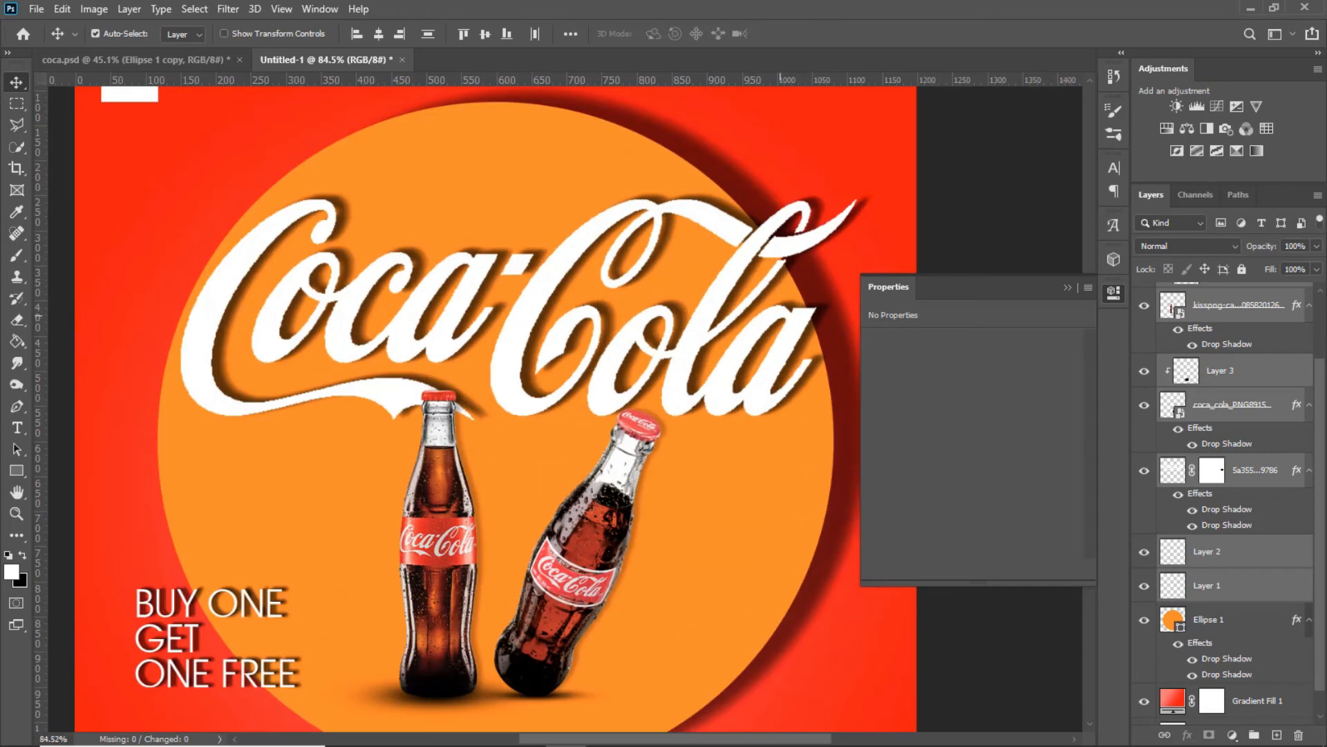
scroll(779, 316, "down", 7)
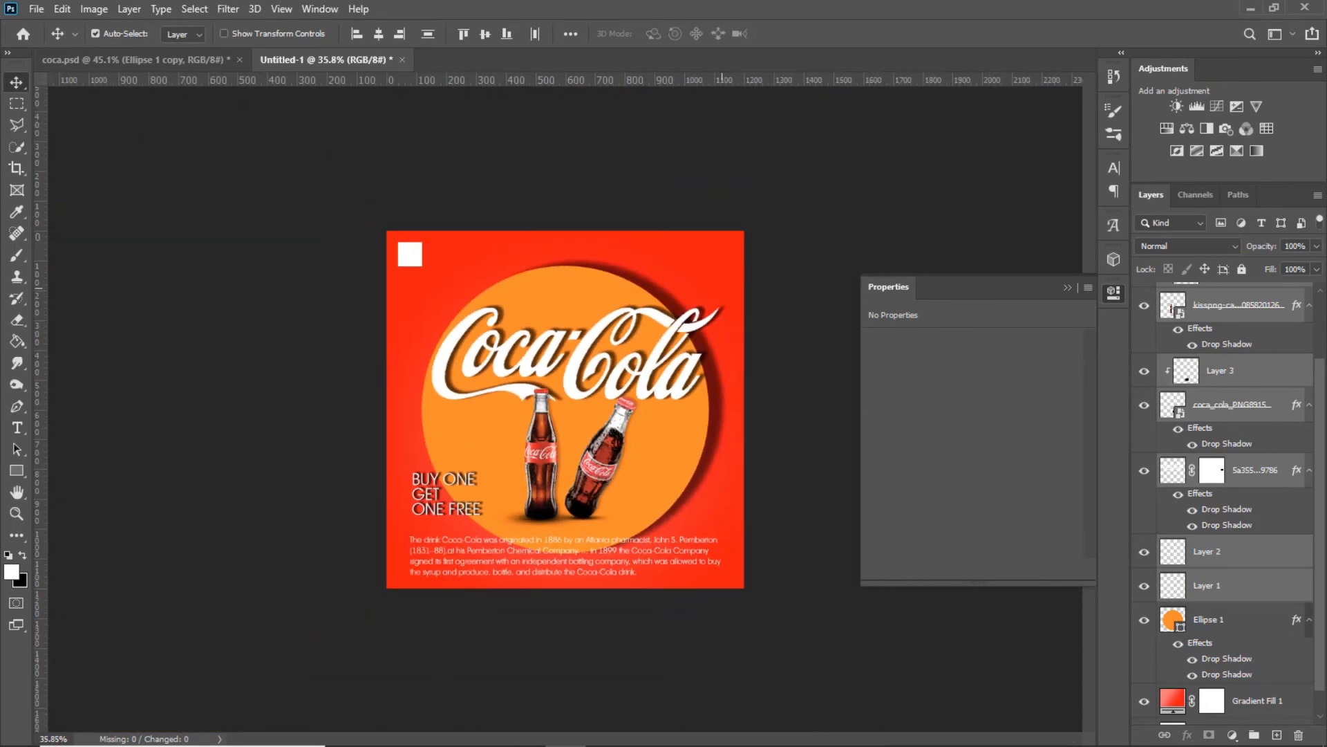
scroll(698, 316, "up", 3)
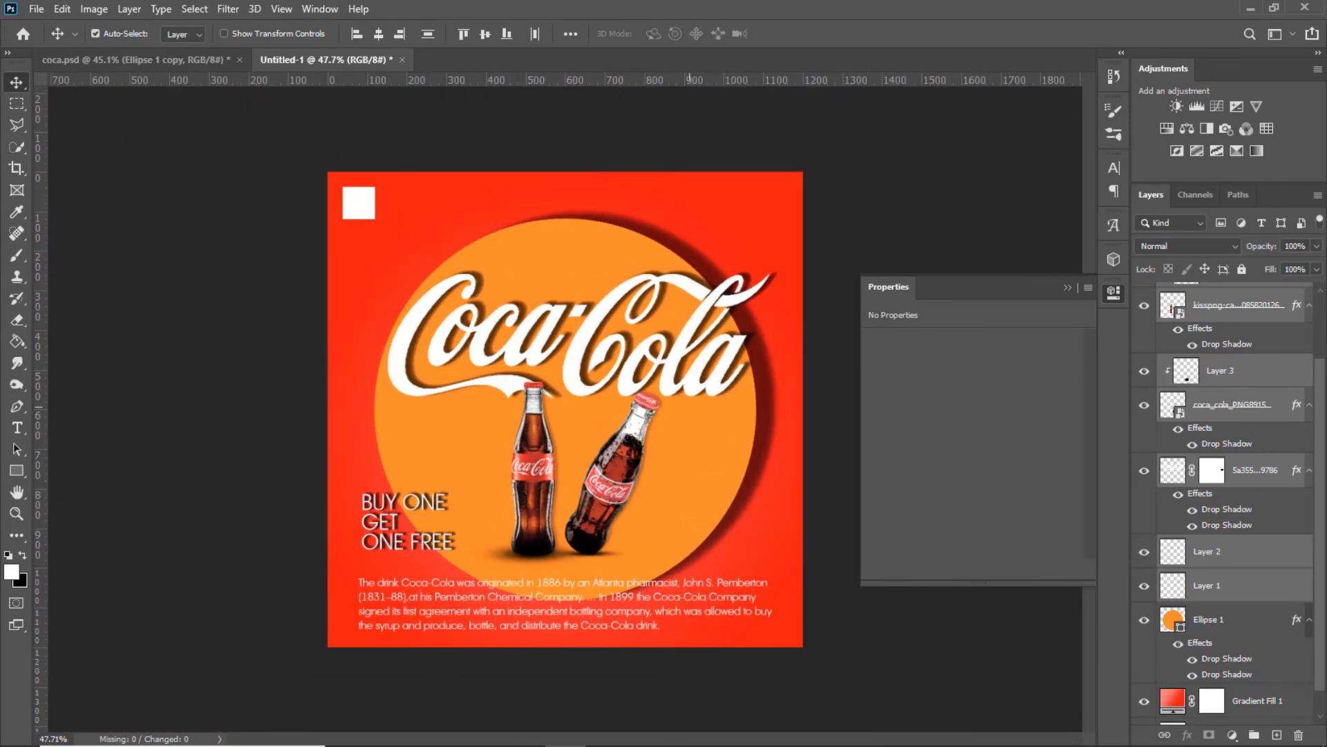
key("alt")
left_click(470, 439)
key("ctrl+alt+shift+n")
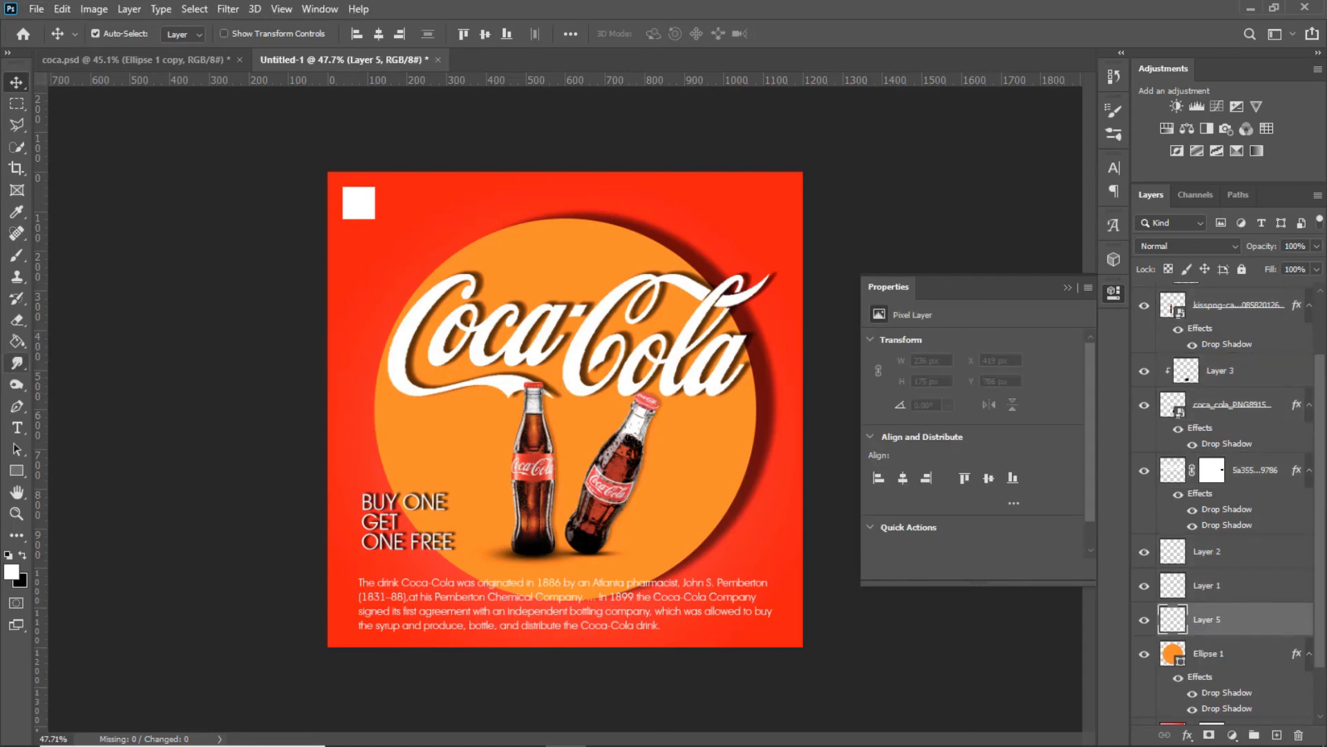
- Paint a soft black shadow beneath both bottles on the new layer with a 300 px brush, about 811 × 500 px overall
left_click(17, 255)
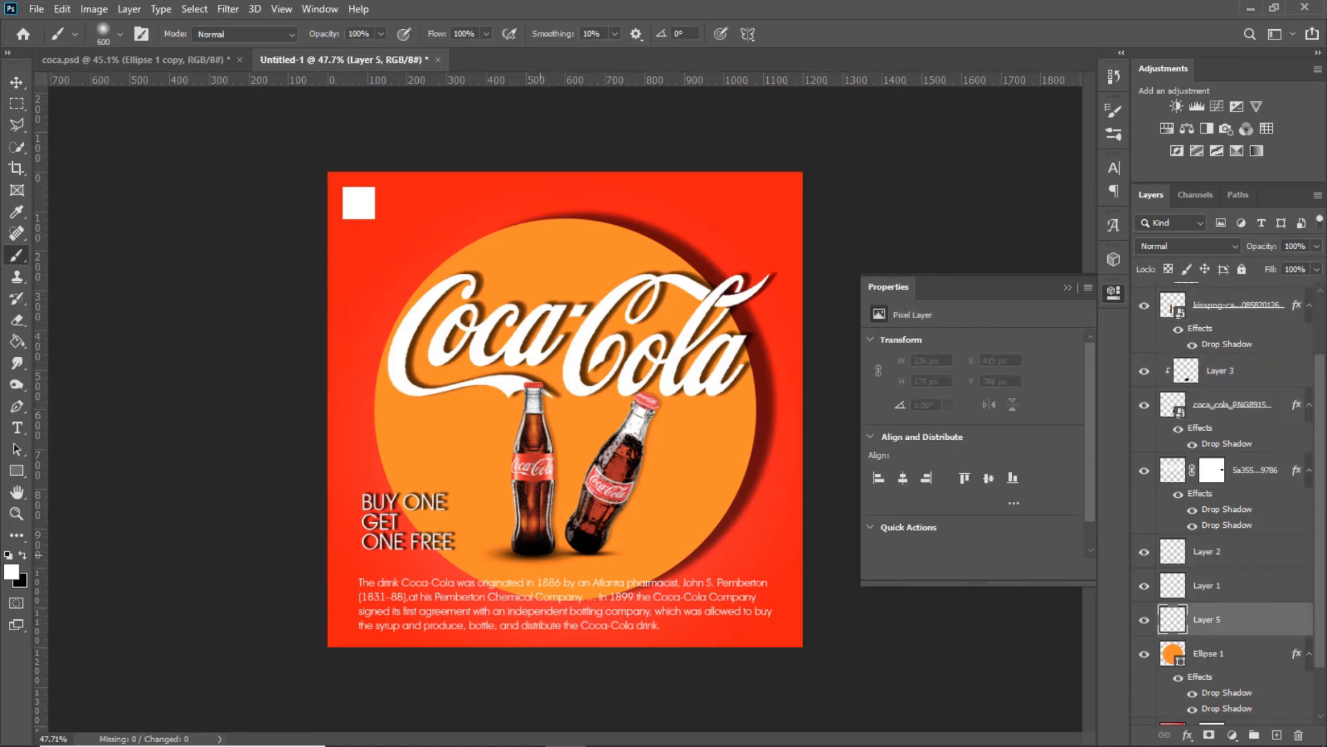
key("bracketleft")
key("bracketleft")
key("bracketleft")
key("x")
left_click_drag(484, 539, 646, 539)
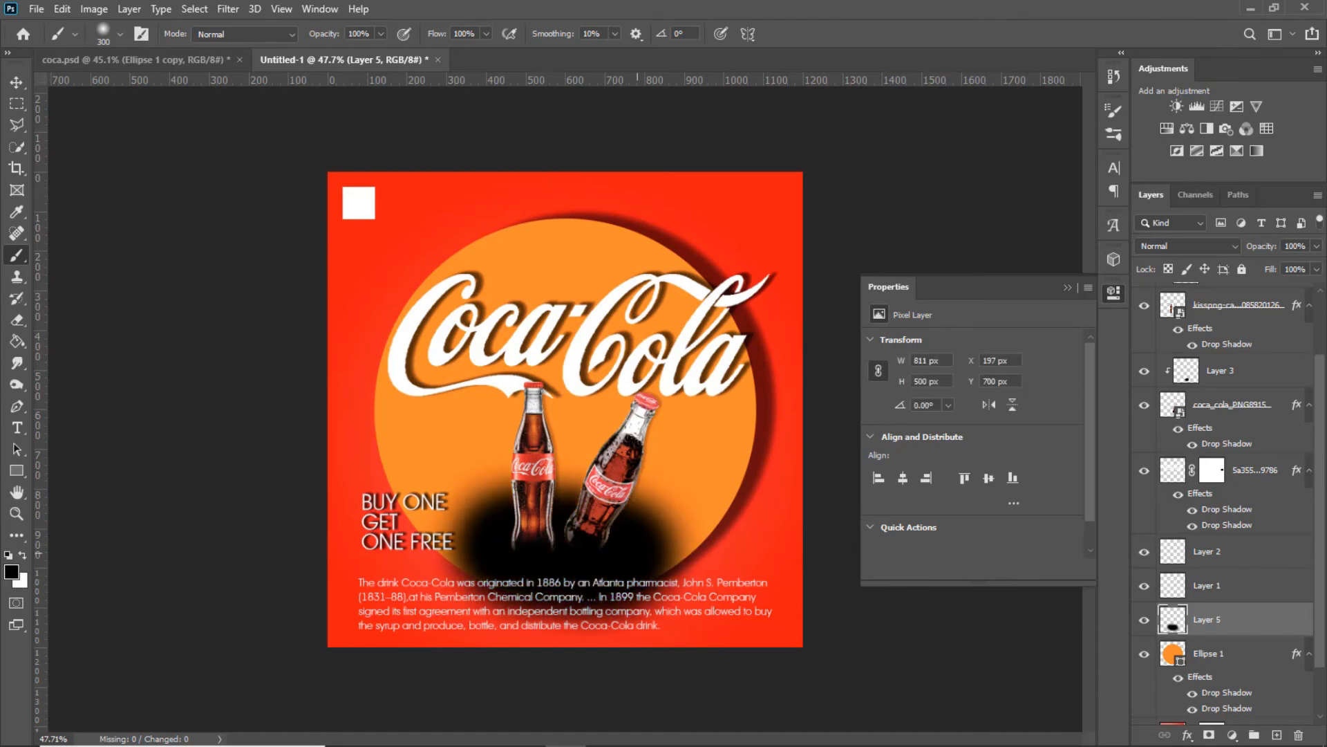
- Transform the painted ground shadow to 101.26% height with a -1.90° horizontal skew, and move it up beneath the bottles
key("ctrl+t")
mouse_move(566, 449)
left_mouse_down()
mouse_move(569, 464)
mouse_move(567, 428)
left_mouse_up()
left_click_drag(566, 647, 562, 610)
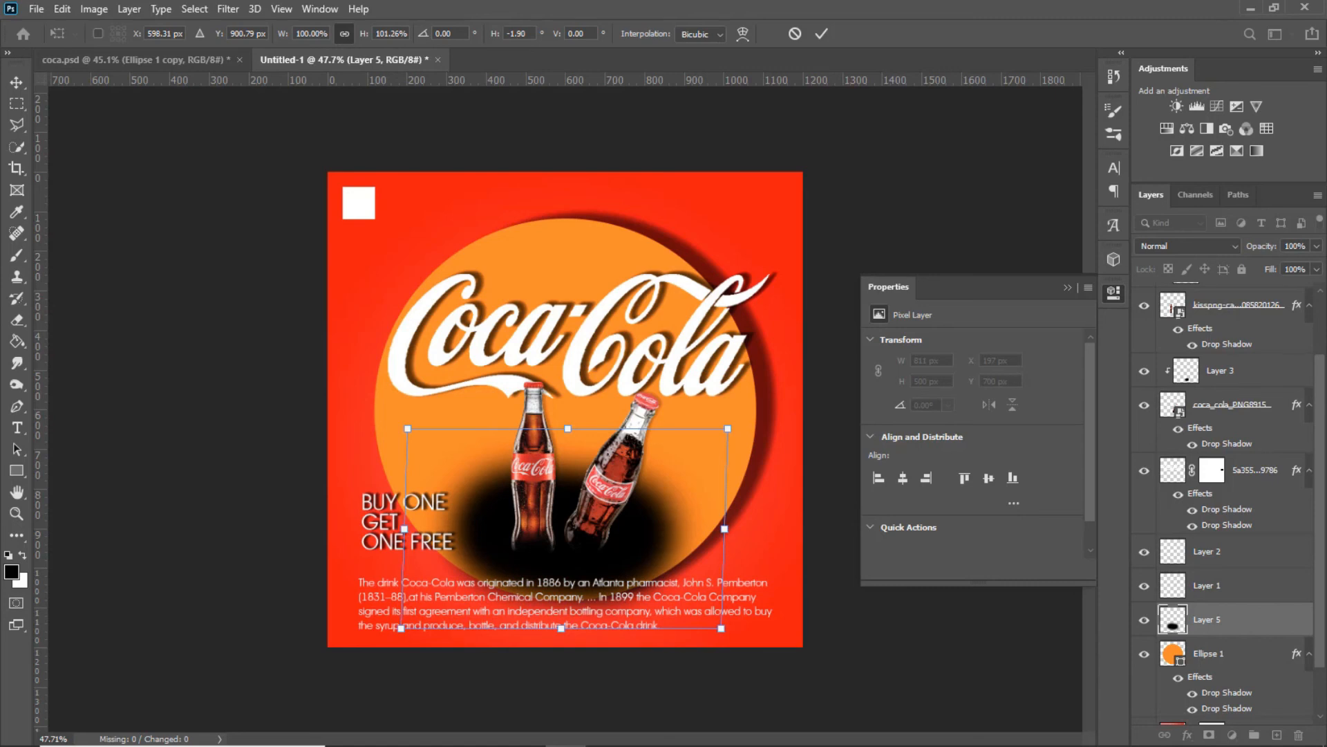
left_click(821, 33)
- Lower the ground shadow layer's opacity to 35% and add a white layer mask to it
scroll(566, 408, "down", 2)
left_click(1317, 246)
left_click_drag(1315, 264, 1269, 265)
left_click(1209, 735)
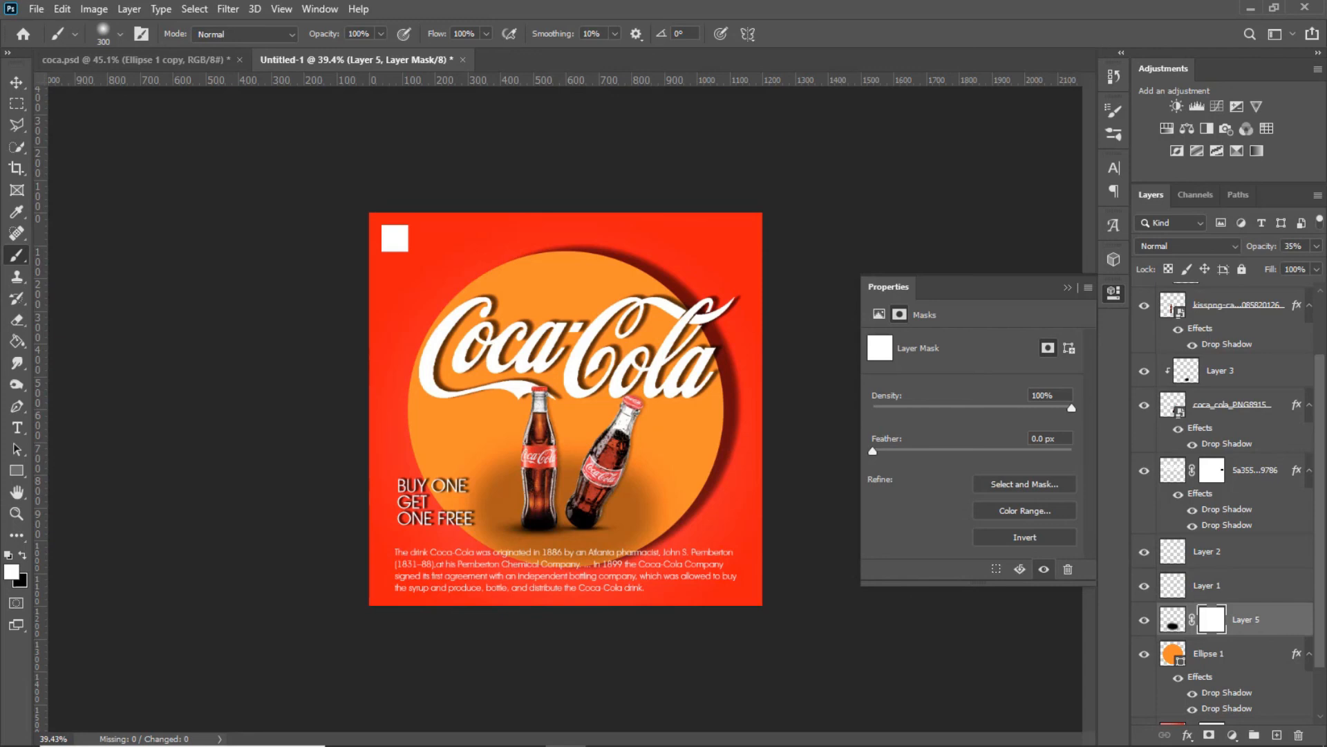
- Apply a Gaussian Blur with an 81.2-pixel radius to the ground shadow layer's pixels rather than its mask
left_click(227, 8)
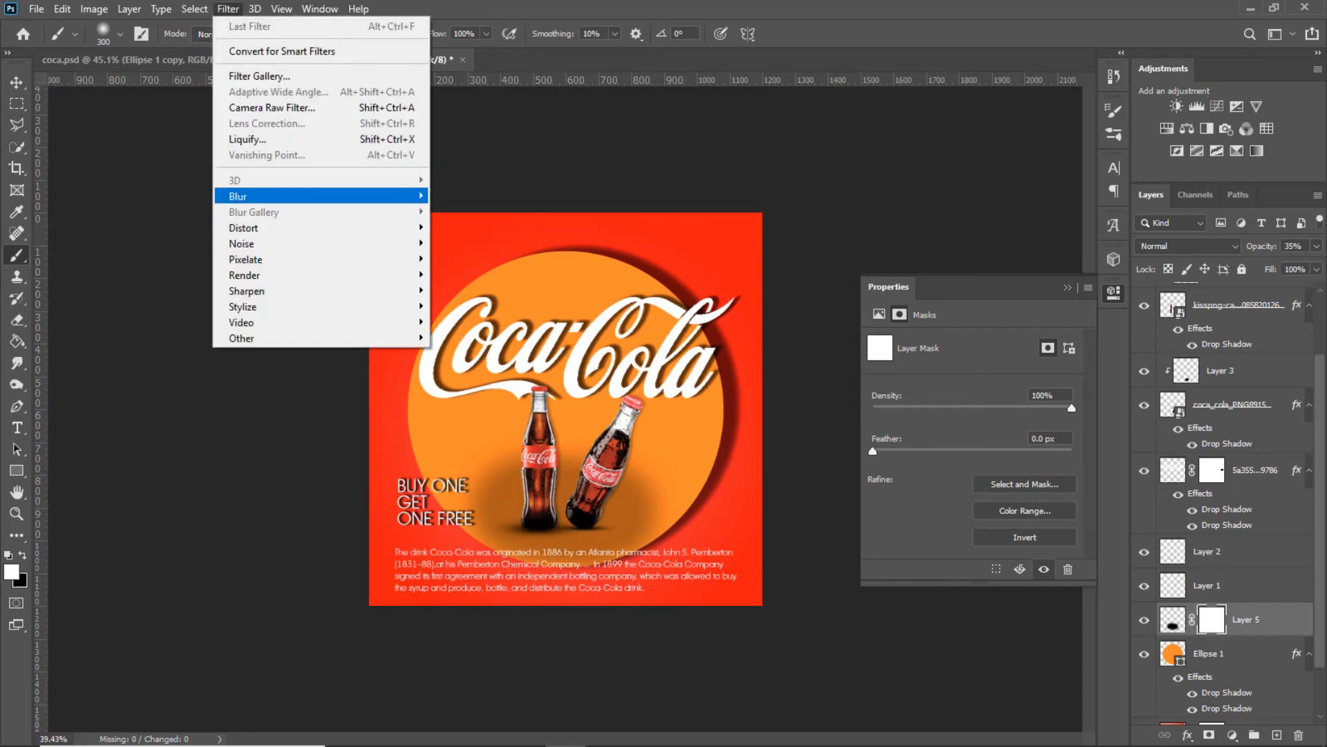
mouse_move(276, 197)
left_click(1173, 619)
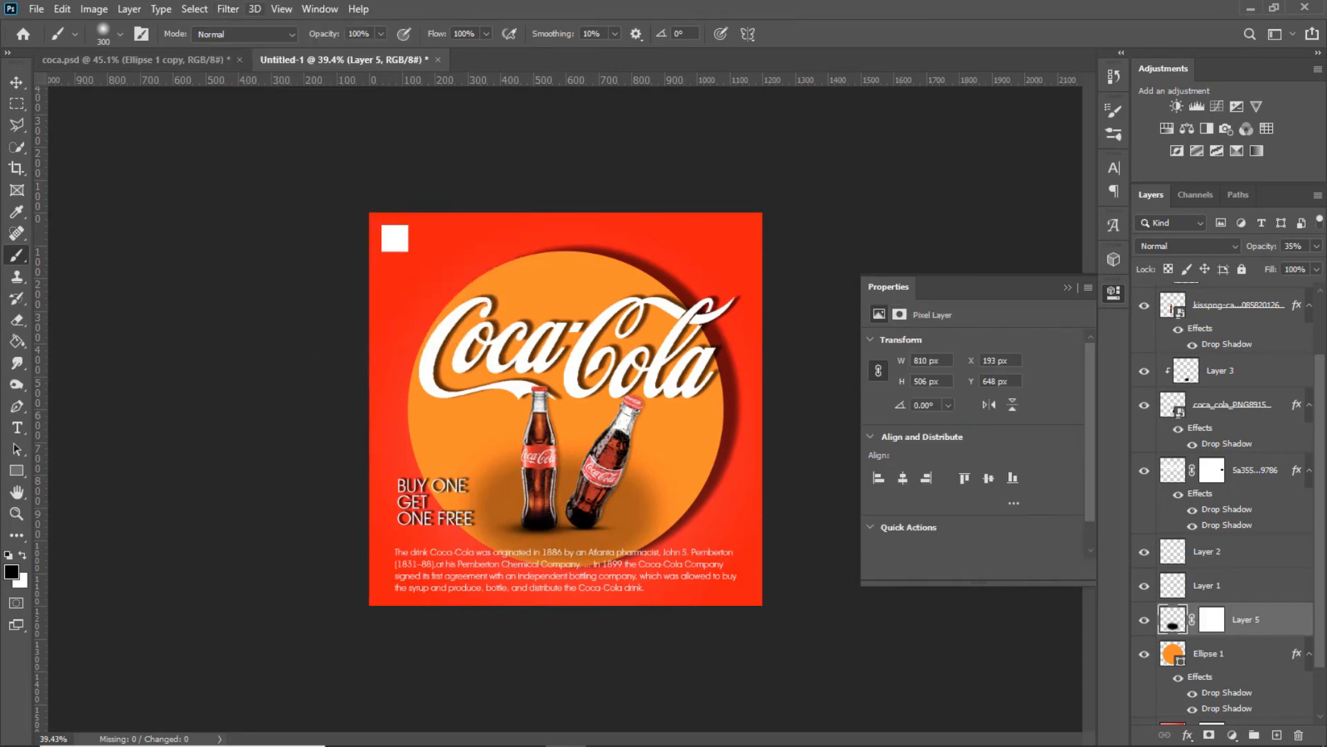
left_click(227, 8)
left_click(477, 259)
left_click_drag(928, 413, 980, 414)
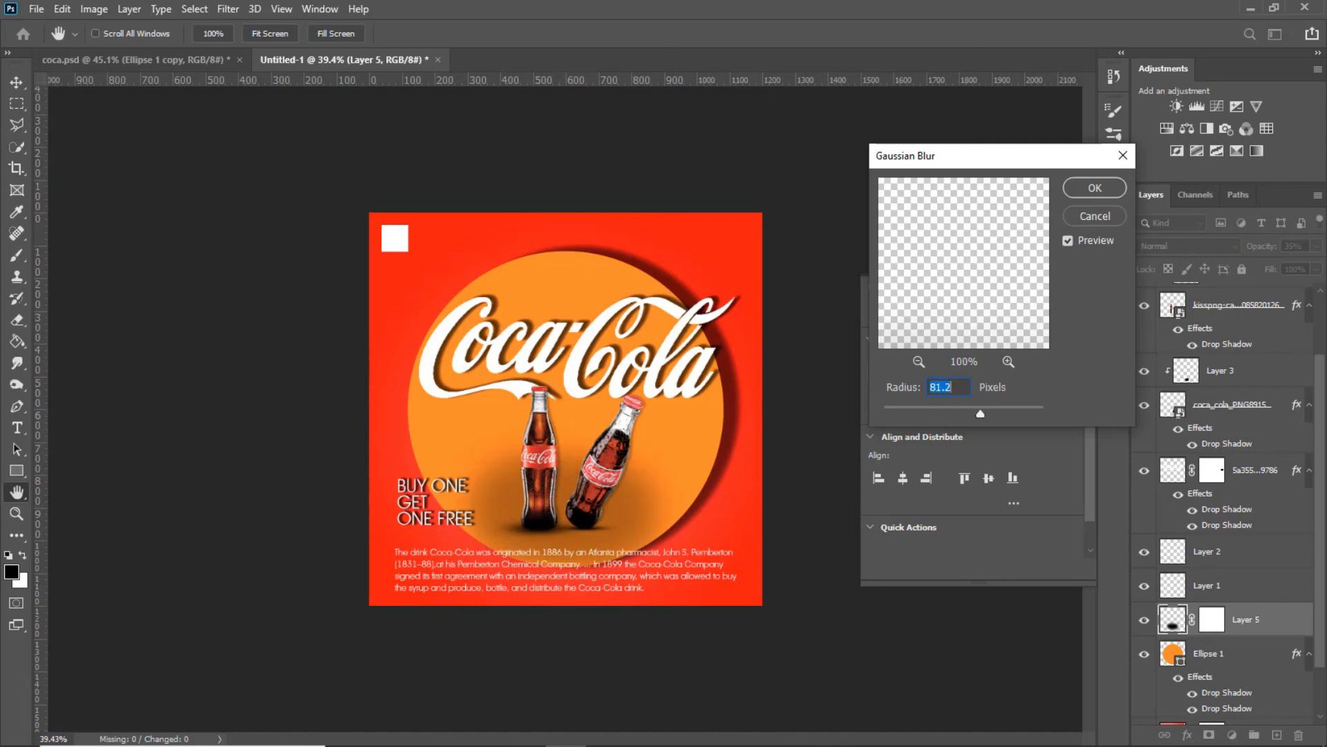
key("Return")
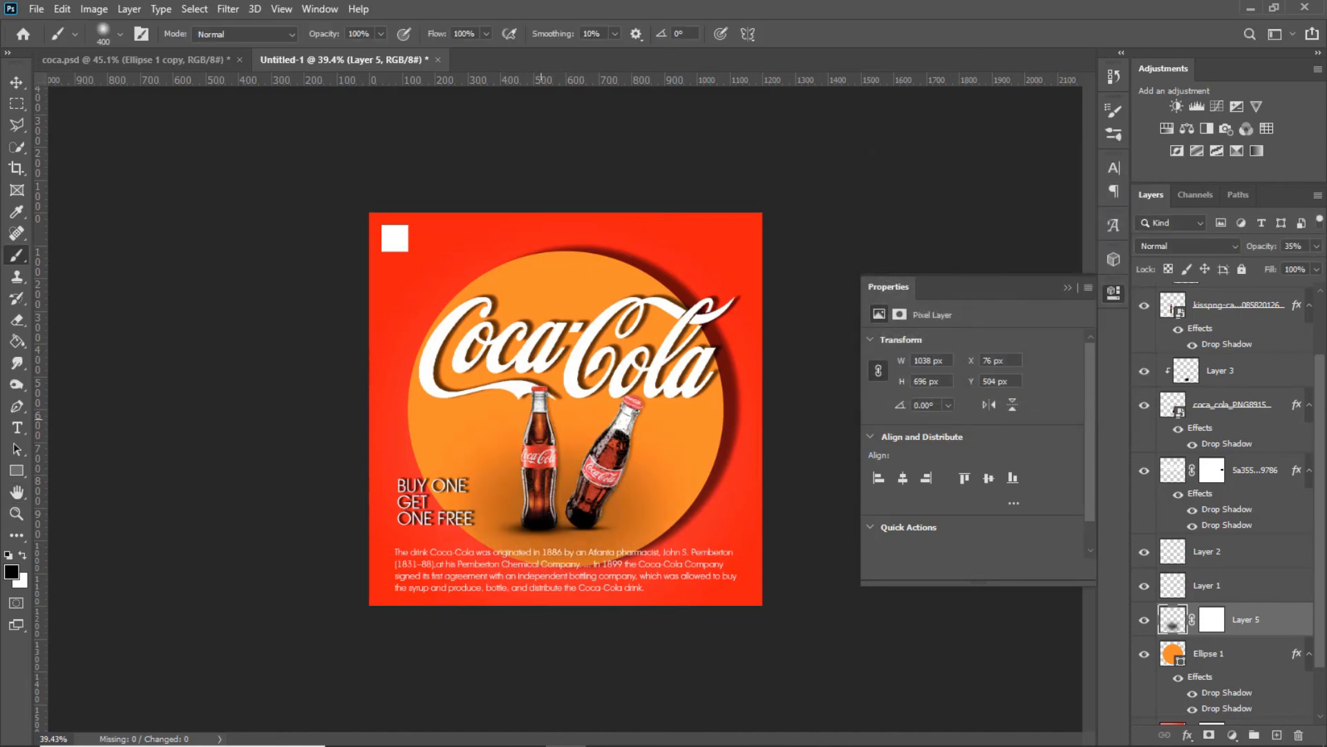
- Target the ground shadow's layer mask with the Eraser at 400 px, and undo a trial stroke beside the upright bottle
left_click(1212, 619)
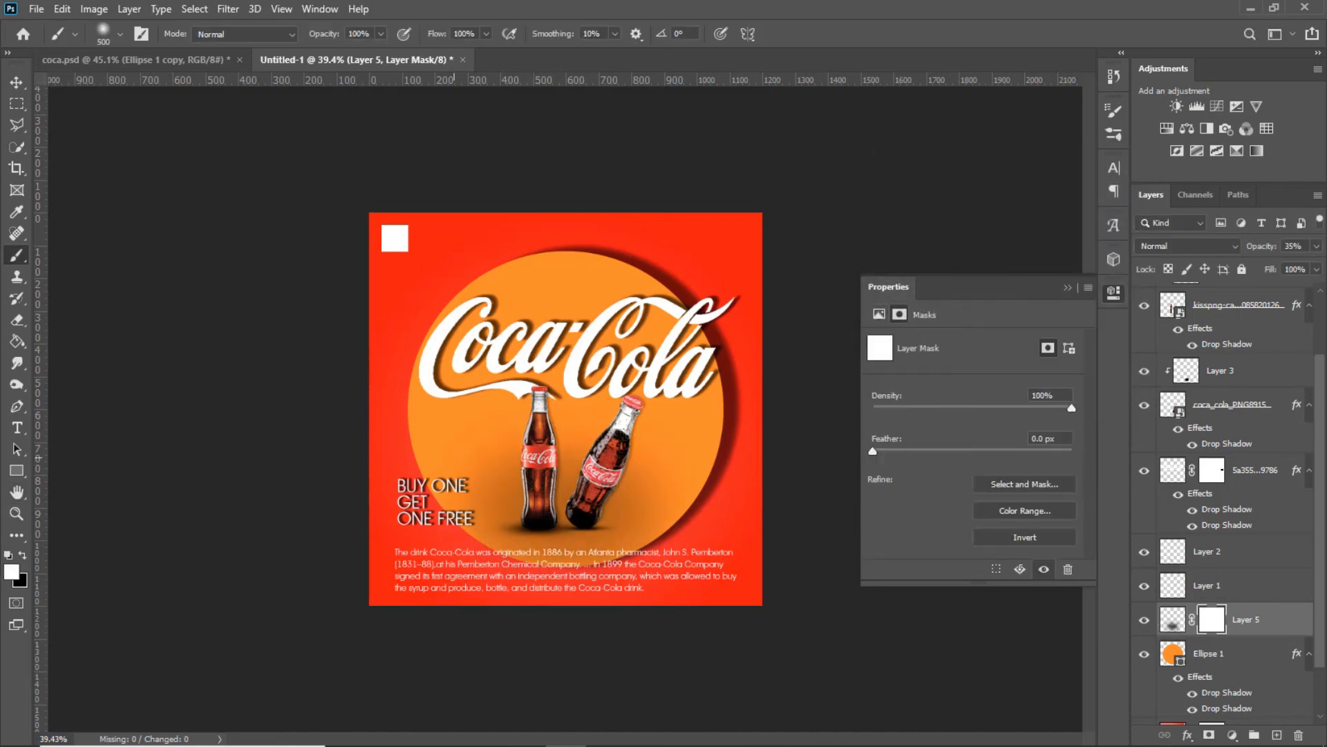
key("e")
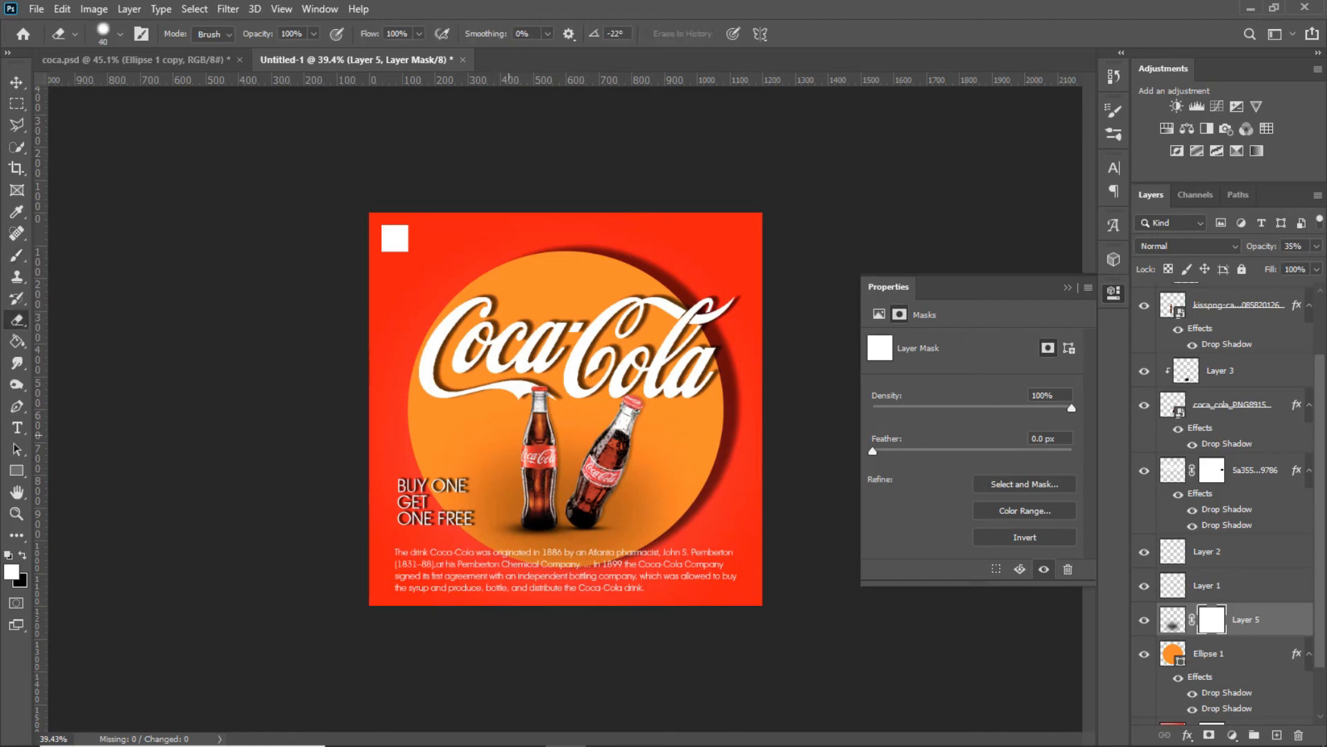
key("bracketright")
key("bracketright")
key("bracketright")
key("bracketright")
key("bracketright")
key("bracketright")
mouse_move(470, 459)
left_mouse_down()
mouse_move(467, 436)
mouse_move(475, 447)
left_mouse_up()
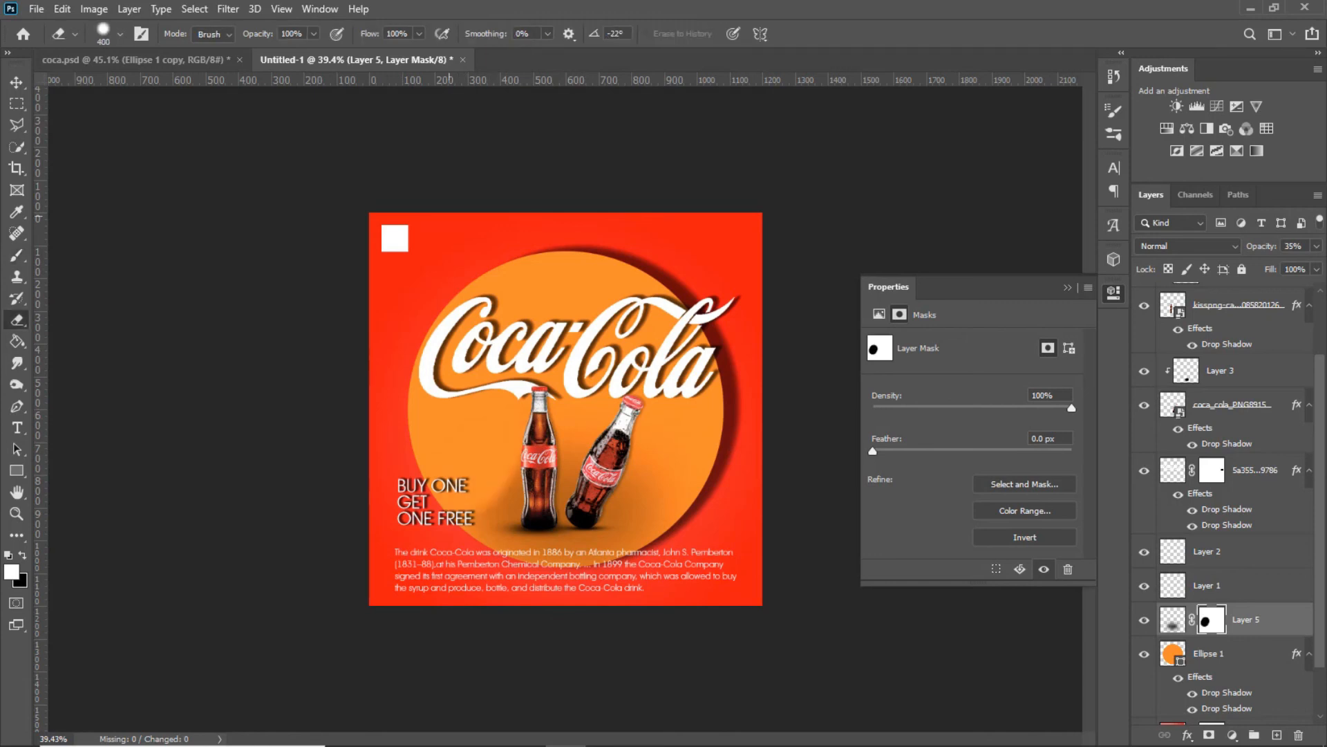
key("ctrl+z")
- Fade the shadow around the bottles on its mask using a 400 px Eraser with 0% hardness and 64% opacity
left_click(120, 34)
left_click_drag(163, 125, 90, 126)
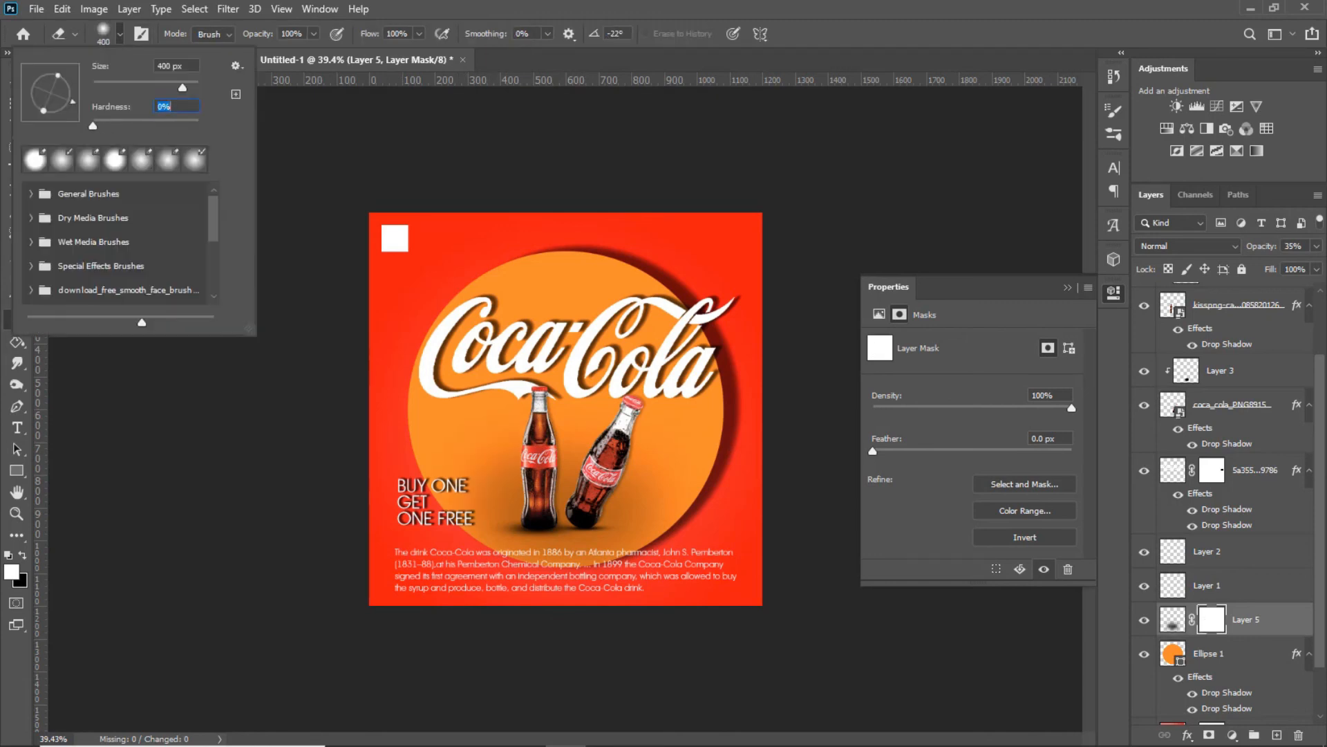
left_click(314, 34)
left_click_drag(313, 53, 285, 52)
left_click_drag(474, 437, 473, 412)
left_click_drag(584, 408, 650, 396)
left_click_drag(695, 522, 654, 561)
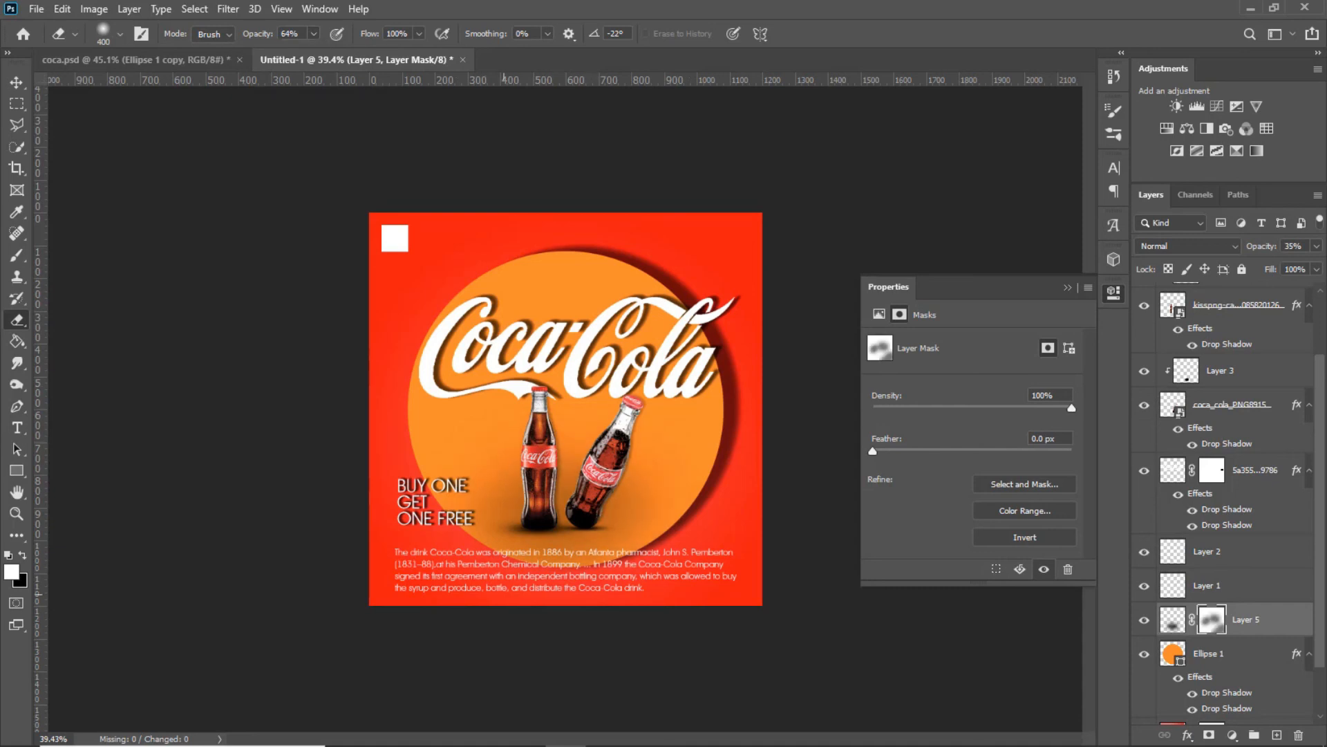
- Fade the shadow's remaining outer edges on its mask, enlarging the Eraser to 600 px
key("bracketright")
key("bracketright")
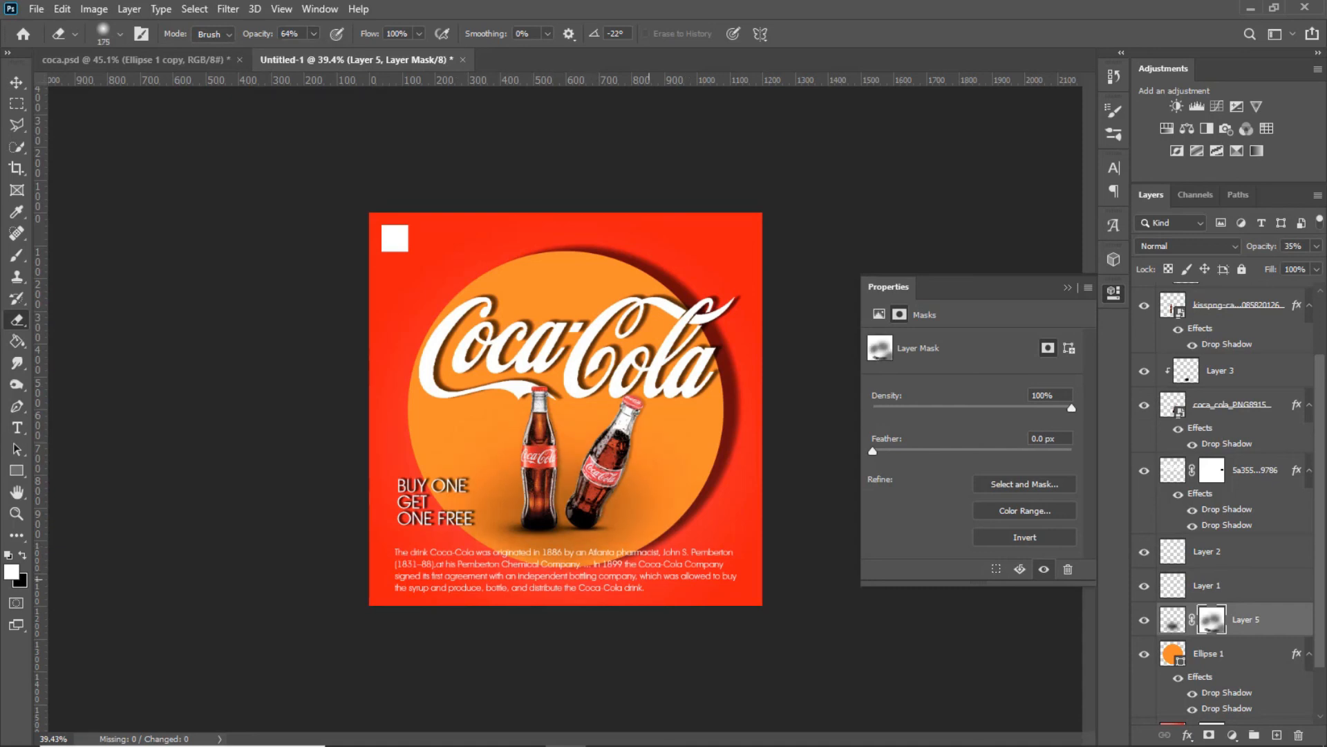
key("bracketright")
key("bracketright")
key("bracketright")
key("bracketright")
key("bracketright")
key("bracketright")
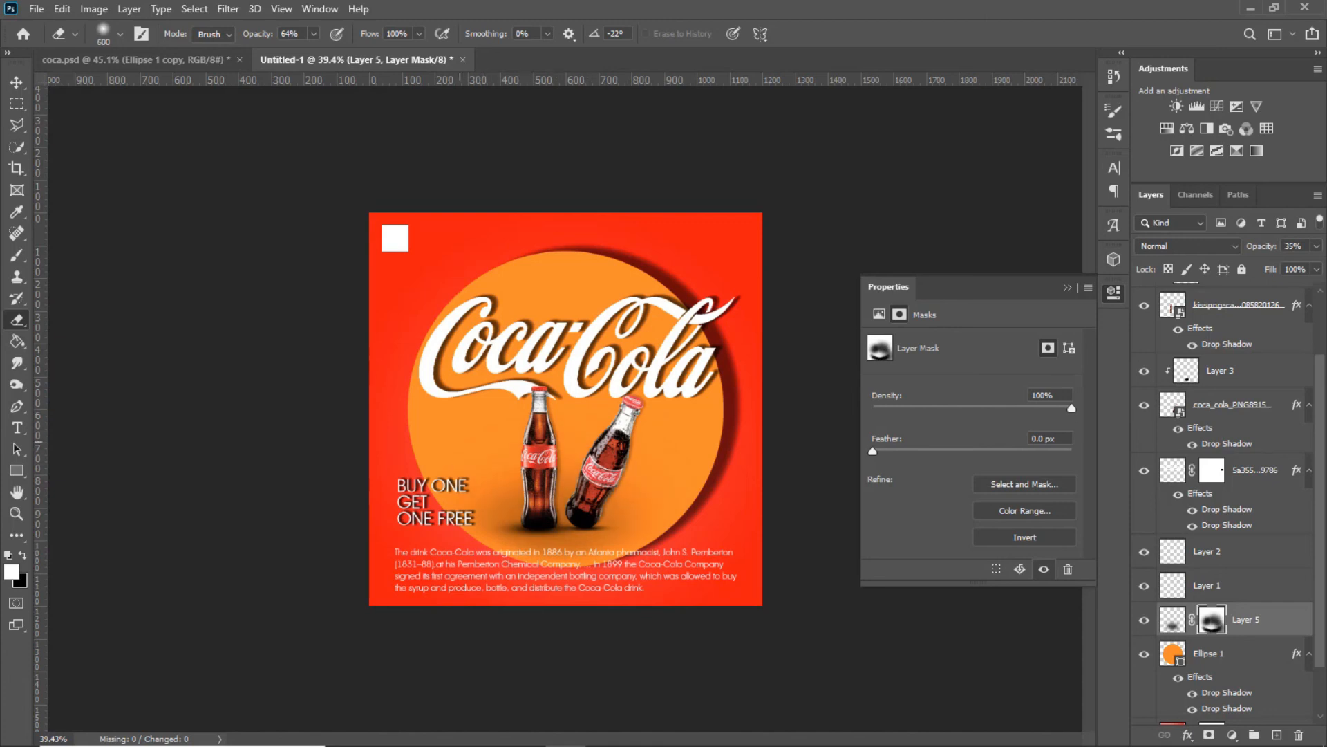
- Target the ground shadow layer's pixels and set the layer's opacity to 35%
left_click(1173, 620)
left_click(1316, 246)
left_click_drag(1264, 266, 1275, 266)
type("35")
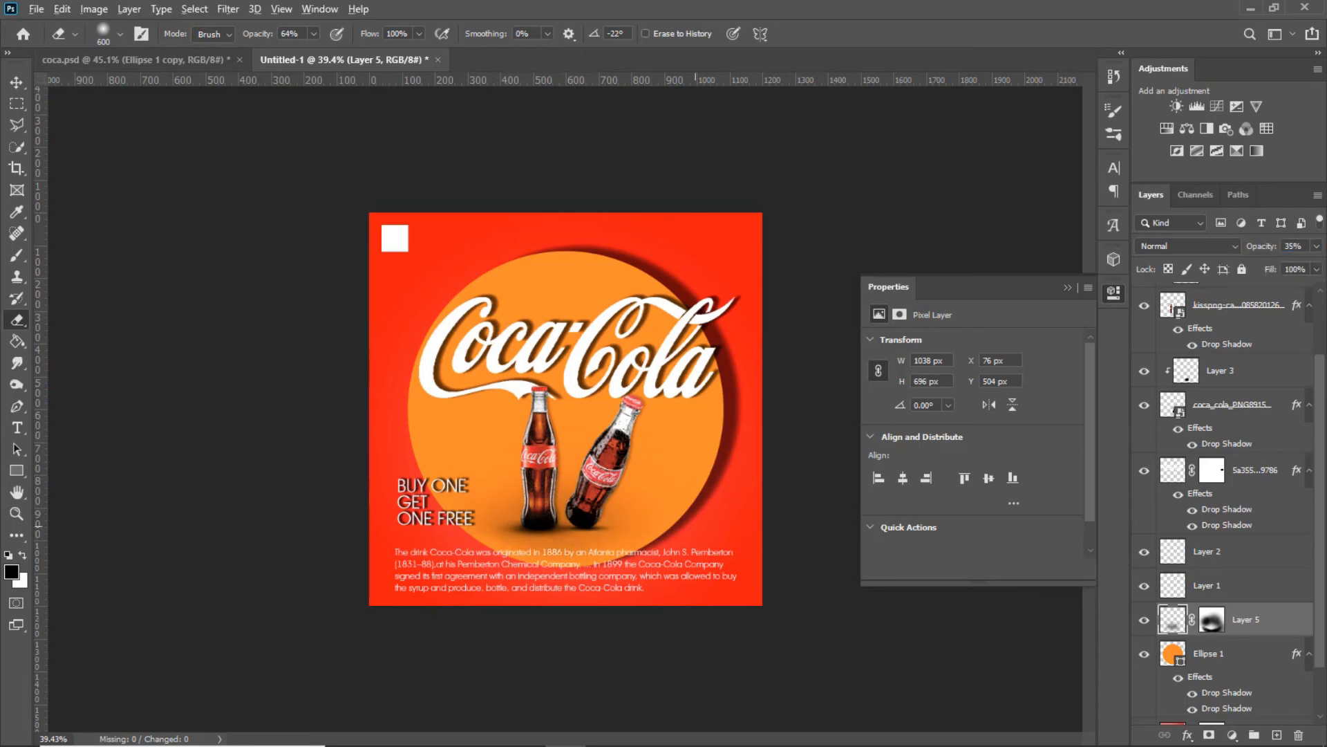
- Compare the poster with and without the ground shadow, and examine the composition up close and at a distance
scroll(542, 516, "down", 3)
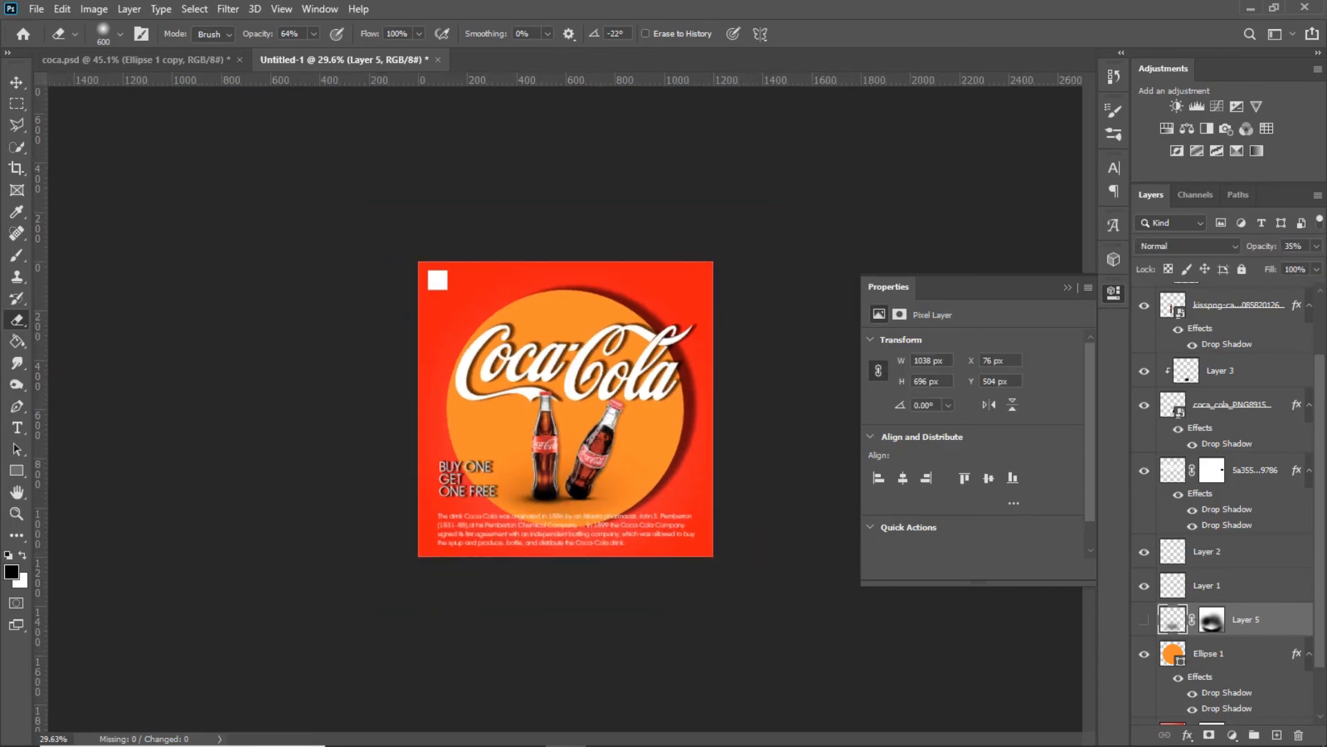
scroll(594, 504, "up", 1)
left_click(1068, 287)
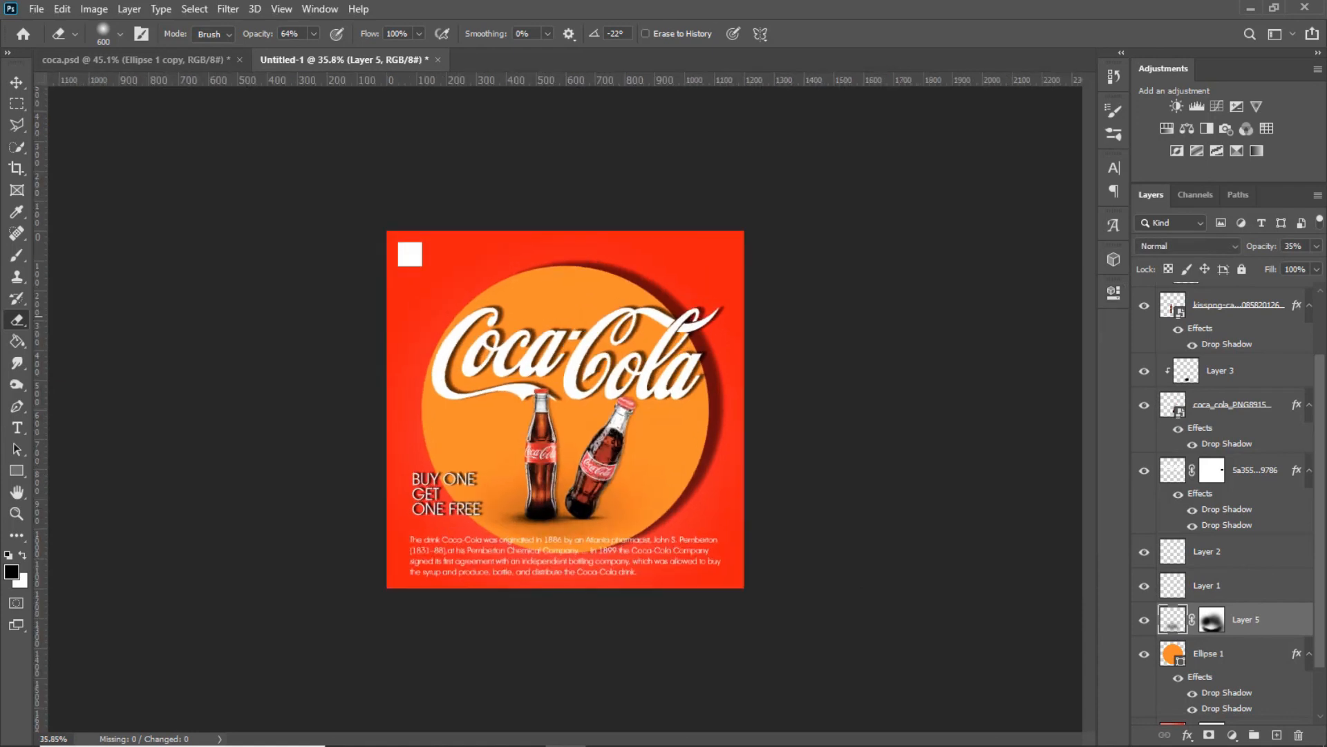
scroll(582, 377, "up", 3)
scroll(563, 413, "up", 1)
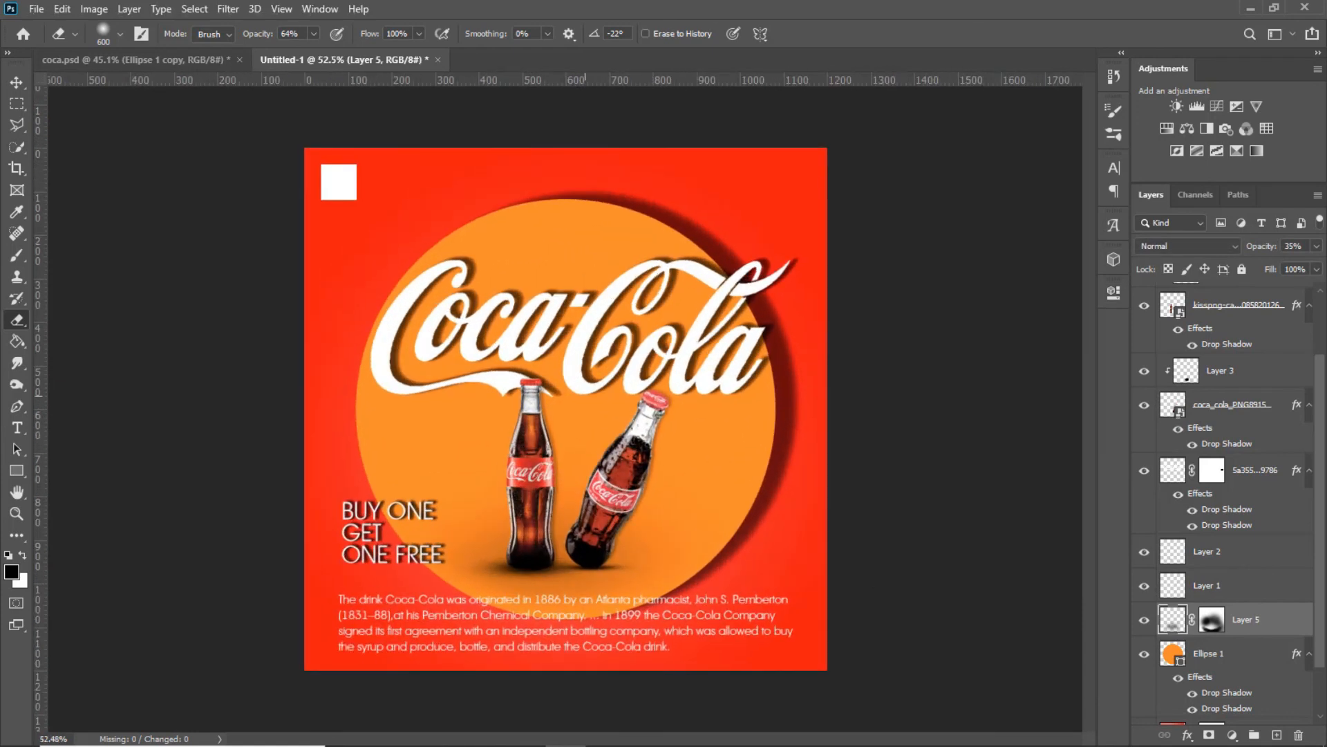
key("v")
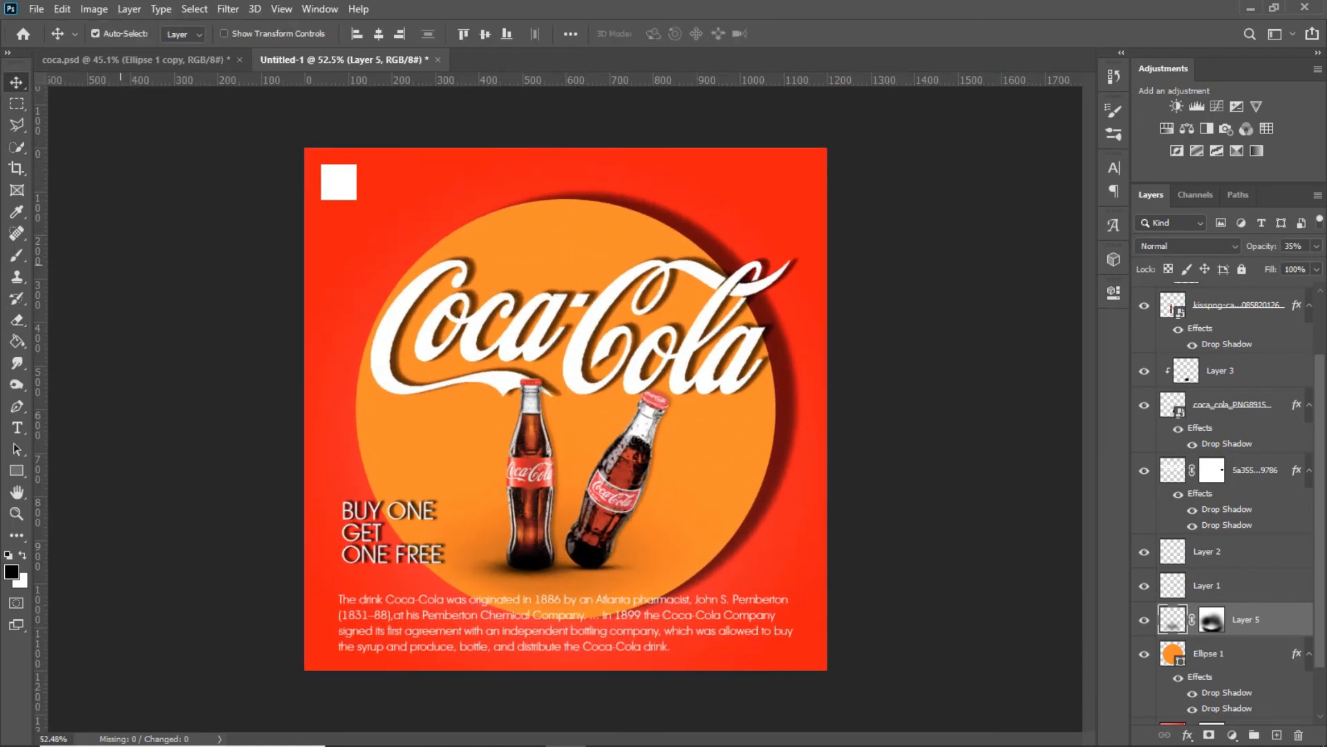
scroll(562, 413, "down", 1)
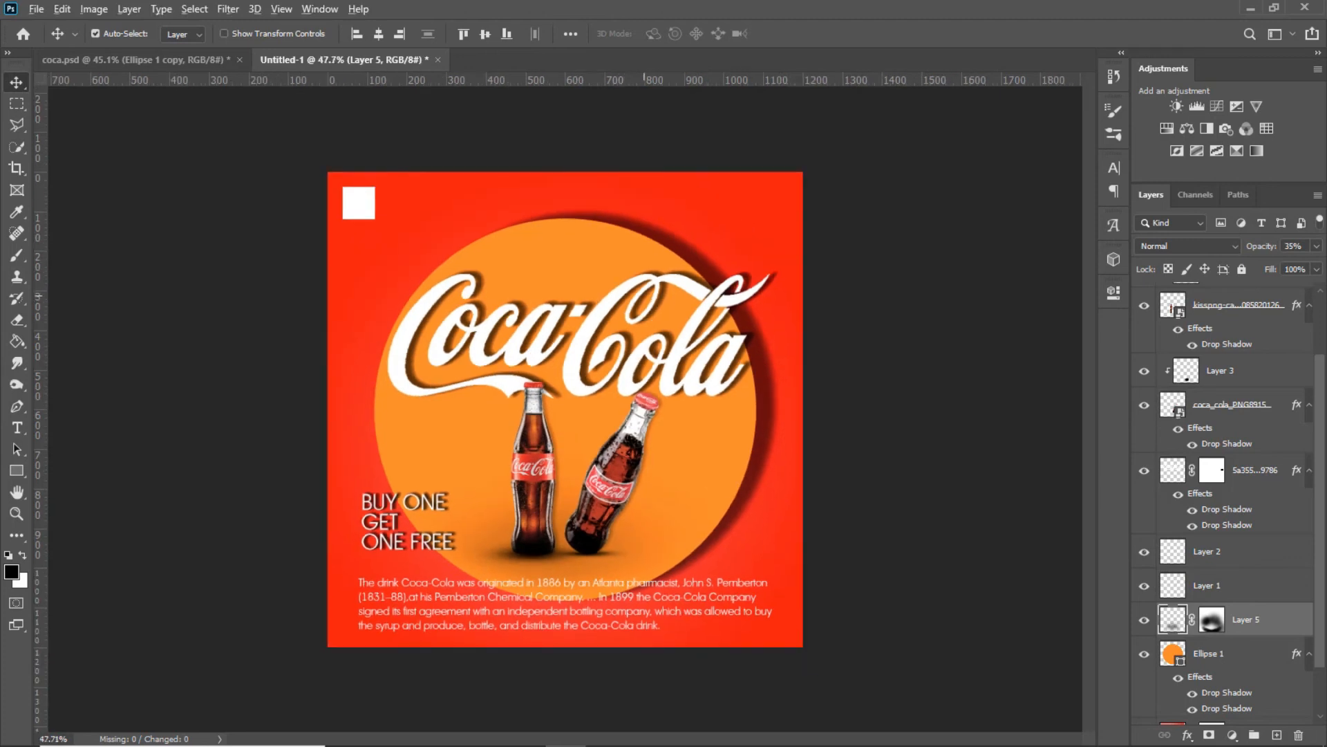
scroll(565, 412, "down", 1)
scroll(565, 411, "up", 1)
scroll(1231, 504, "up", 2)
- Try a Color Lookup adjustment layer above Group 1 using the Kodak 5218 Kodak 2395 (by Adobe).cube LUT
left_click(1222, 294)
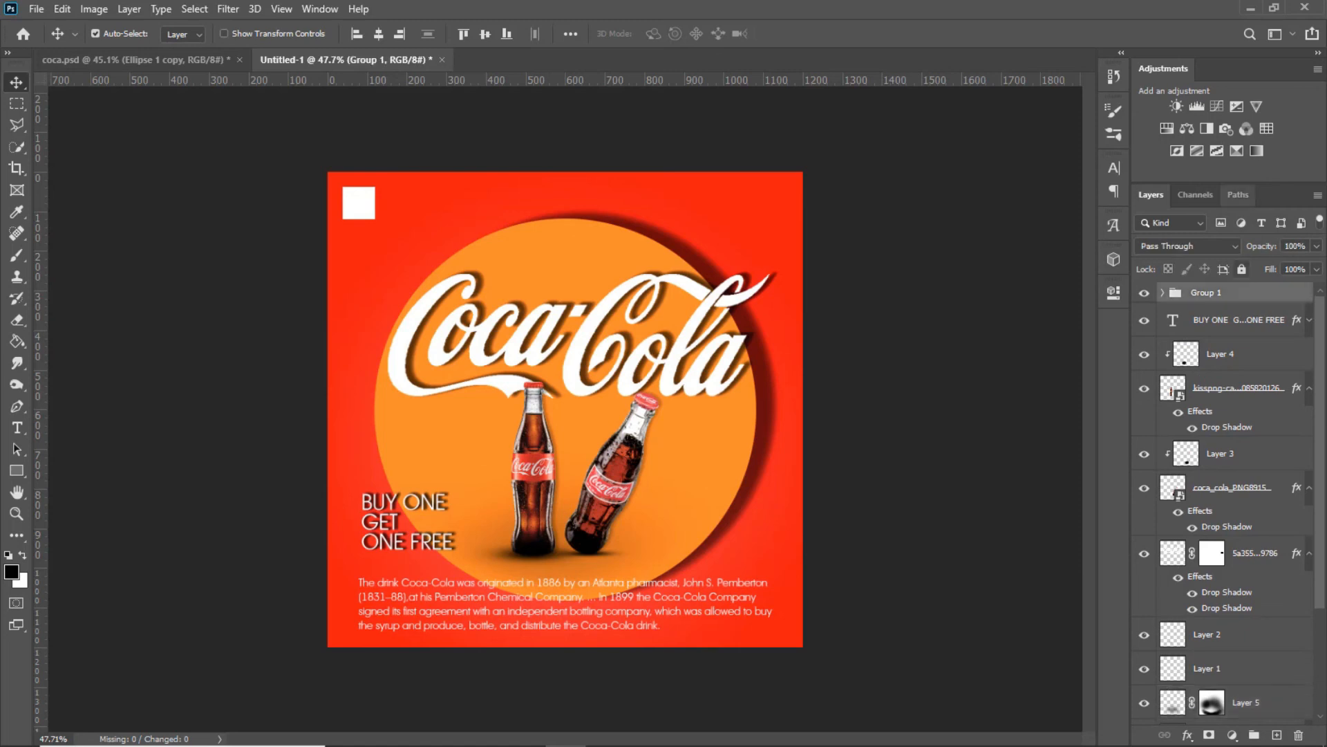
left_click(1266, 129)
left_click(1004, 342)
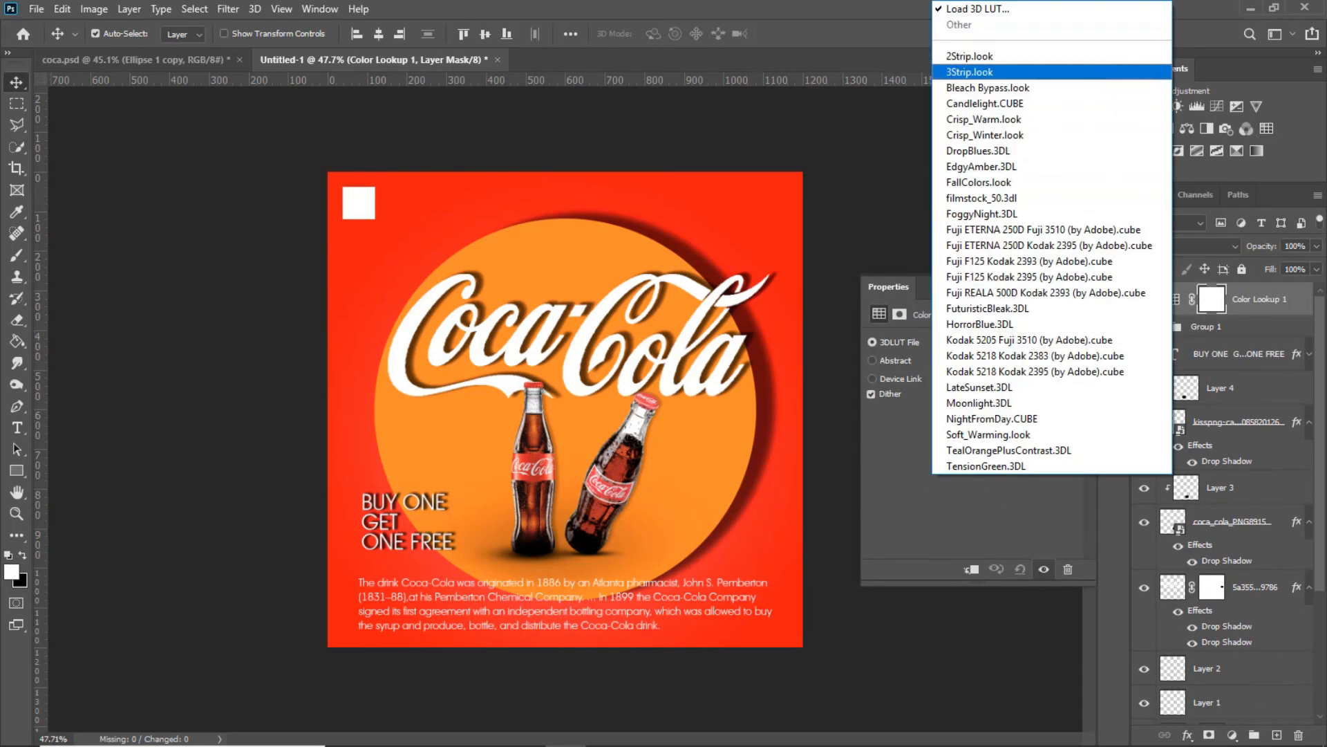
left_click(1035, 371)
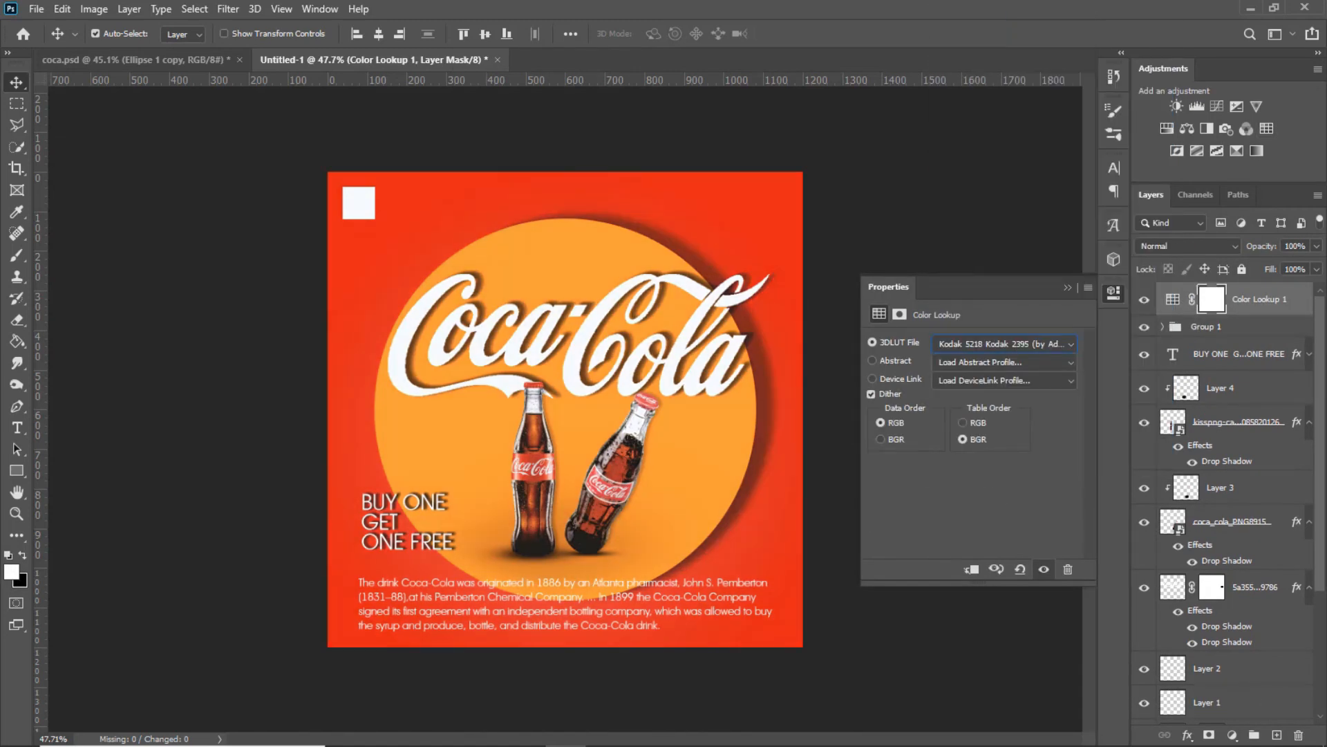
left_click(1067, 287)
scroll(566, 410, "down", 3)
scroll(565, 410, "up", 1)
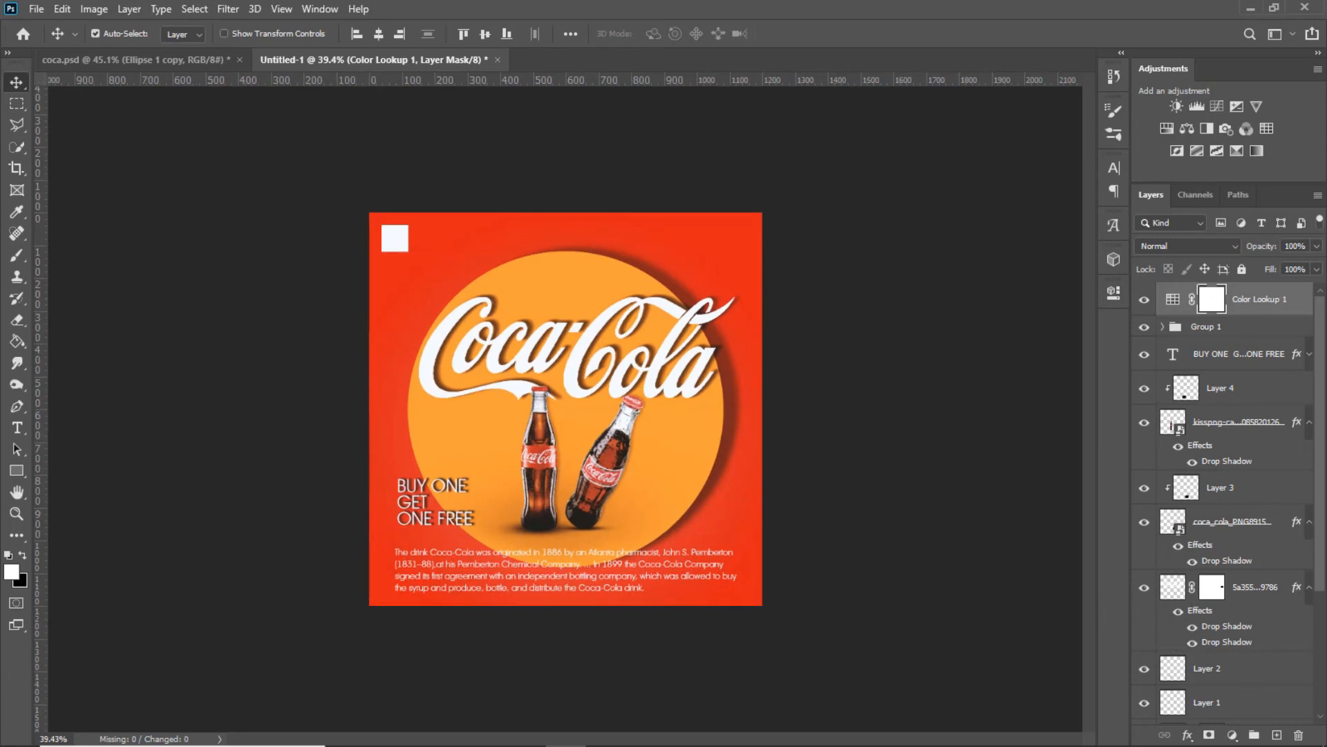
- Compare the poster without the Color Lookup adjustment, and delete that adjustment layer
left_click(1144, 299)
left_click(1173, 300)
key("Delete")
scroll(844, 364, "down", 1)
scroll(813, 373, "up", 1)
scroll(570, 406, "up", 1)
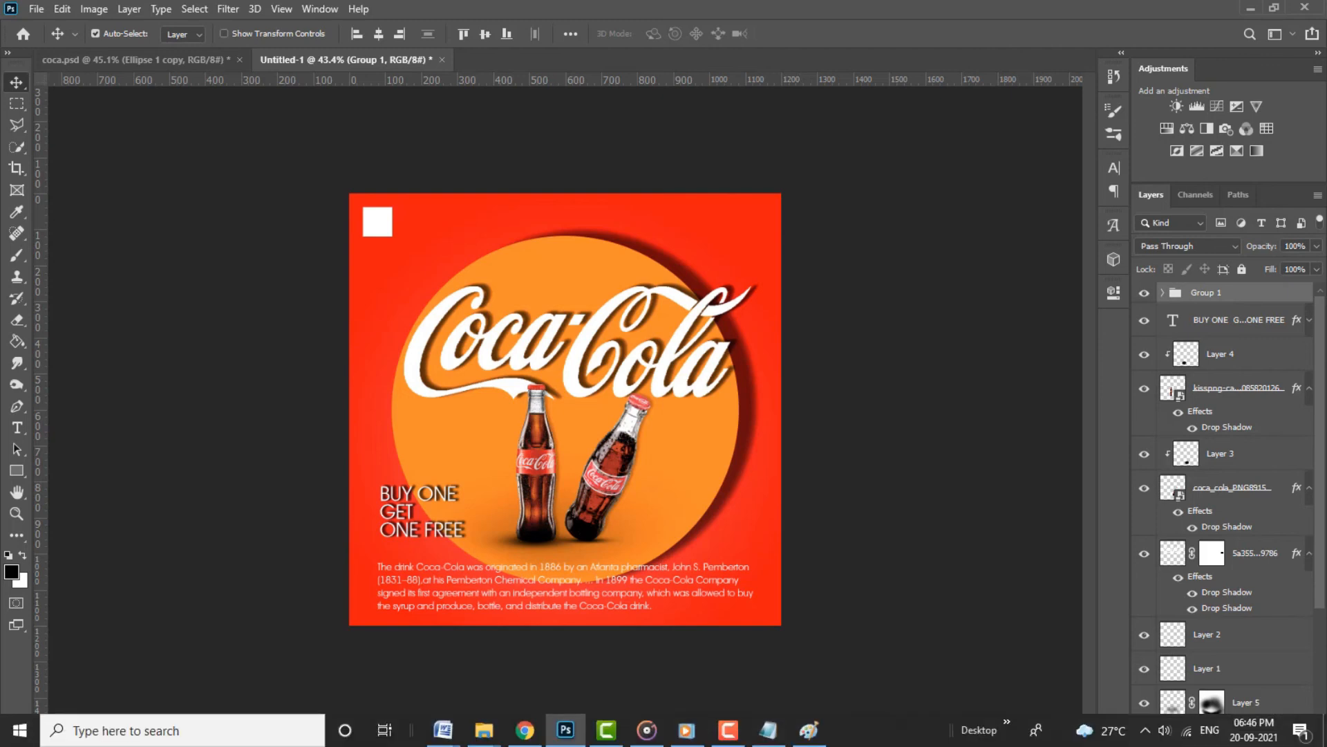
left_click(728, 731)
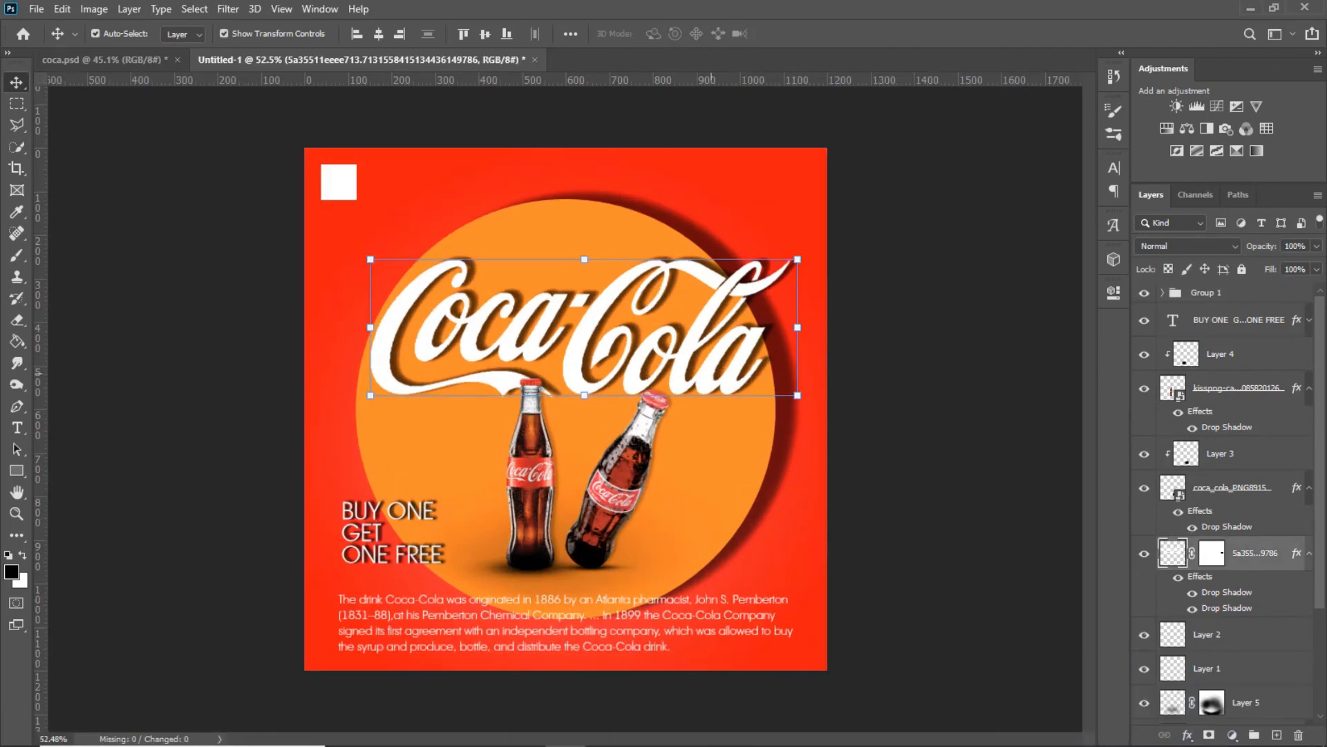
- Set the opacity of the Coca-Cola logo's first Drop Shadow effect to 65%, and deselect the logo layer
scroll(1223, 498, "down", 3)
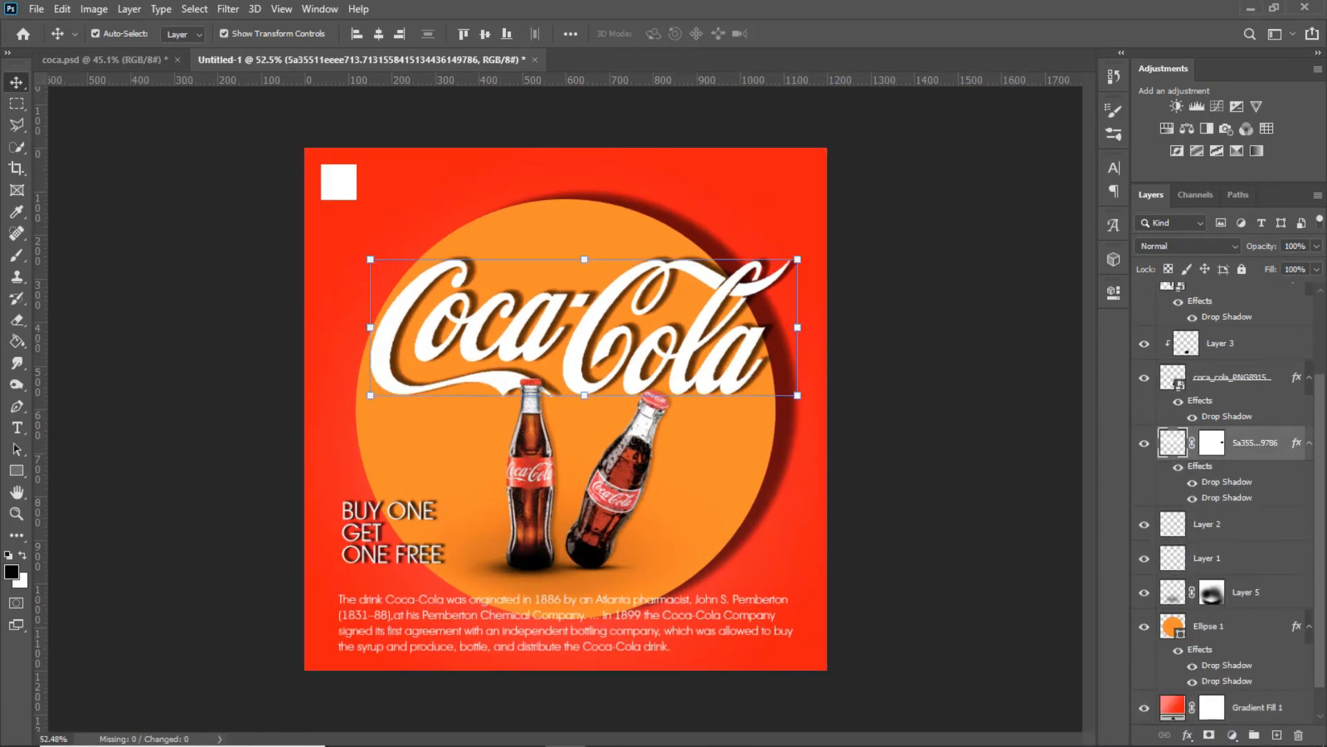
double_click(1297, 443)
left_click(723, 465)
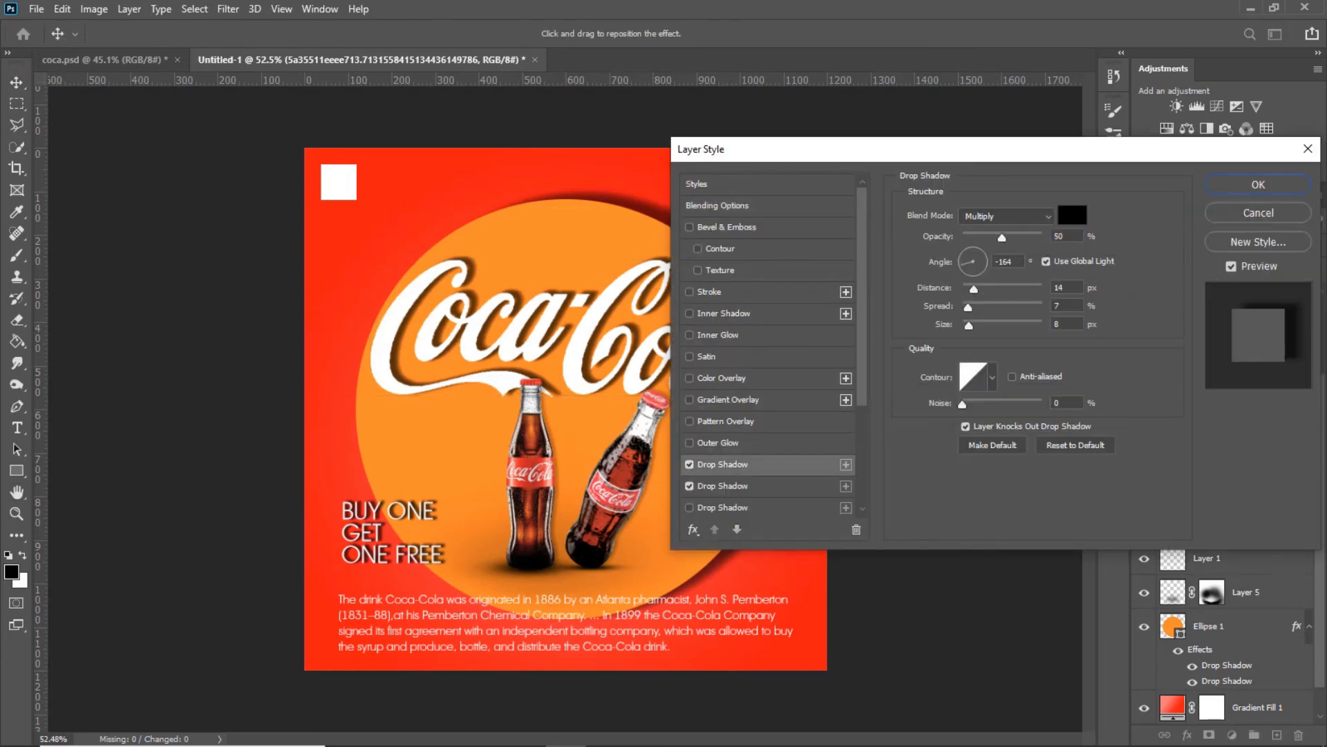
left_click_drag(1001, 238, 1012, 237)
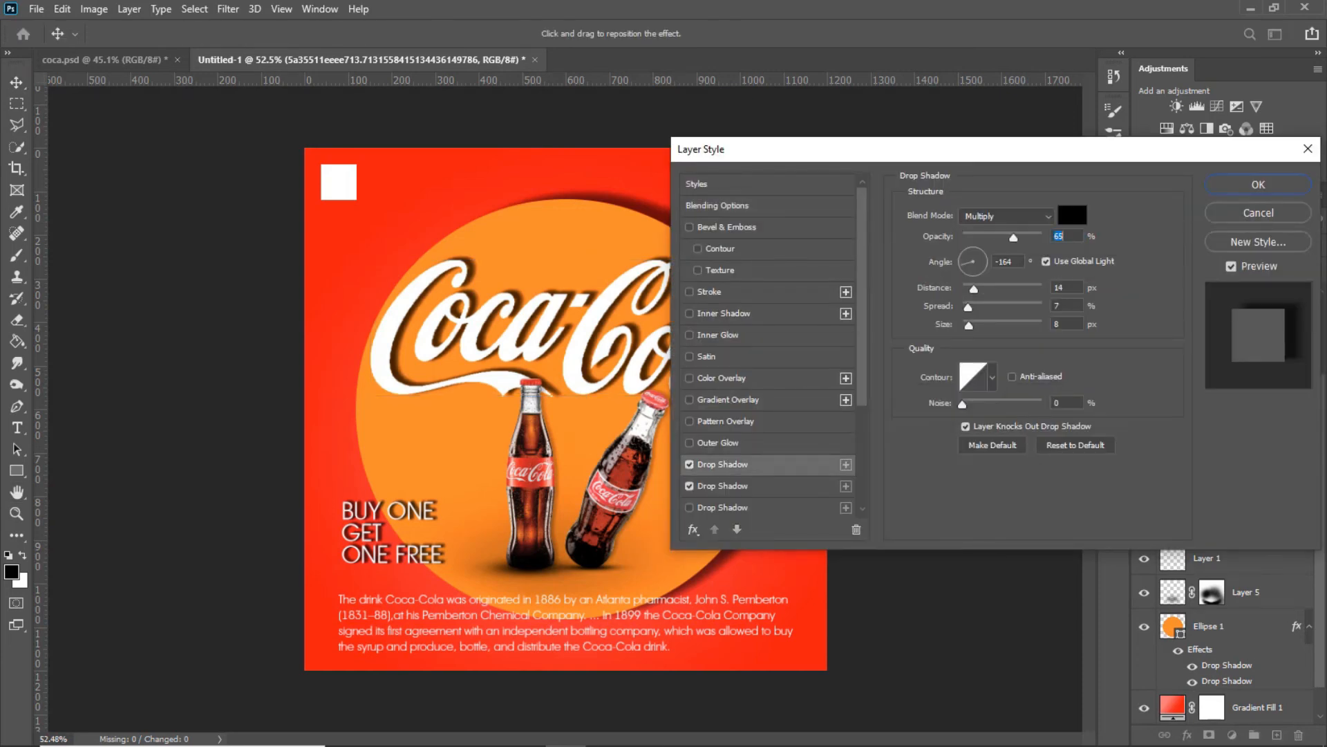
left_click(1259, 185)
left_click(934, 278)
scroll(768, 326, "down", 2)
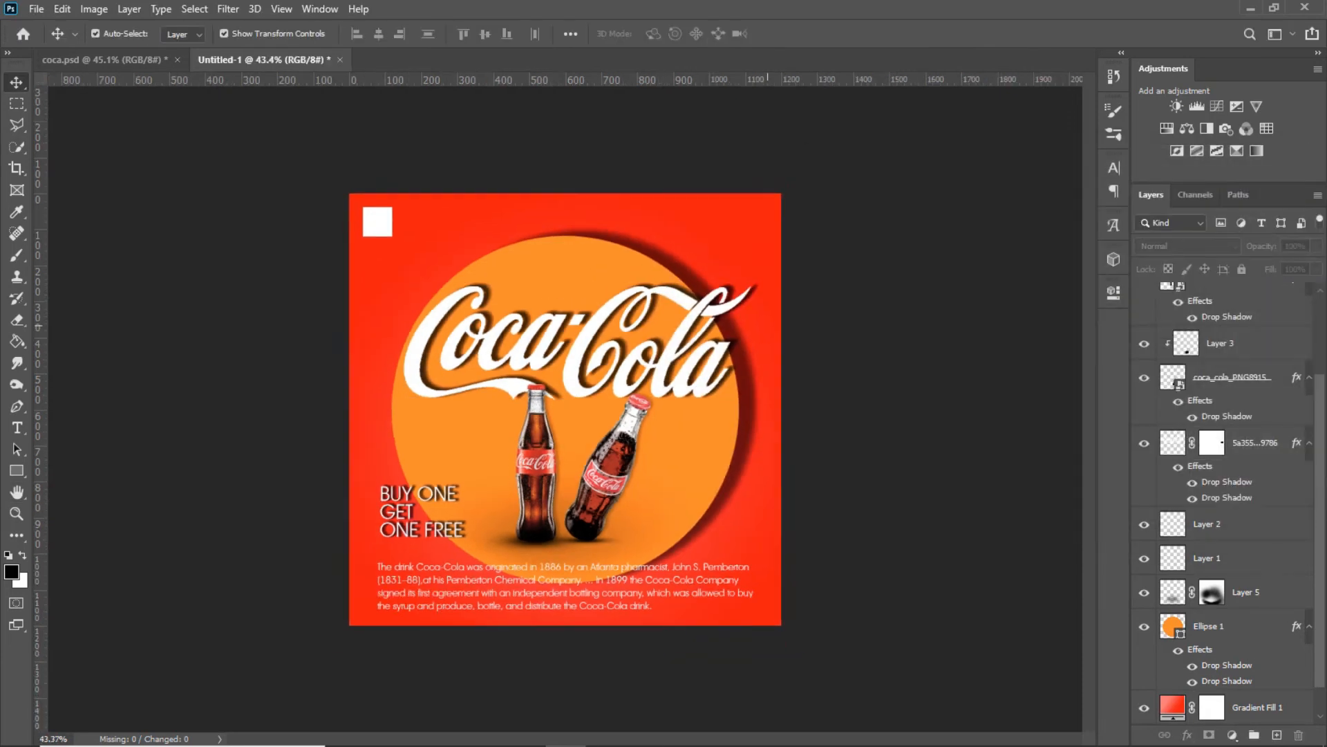
scroll(566, 408, "down", 2)
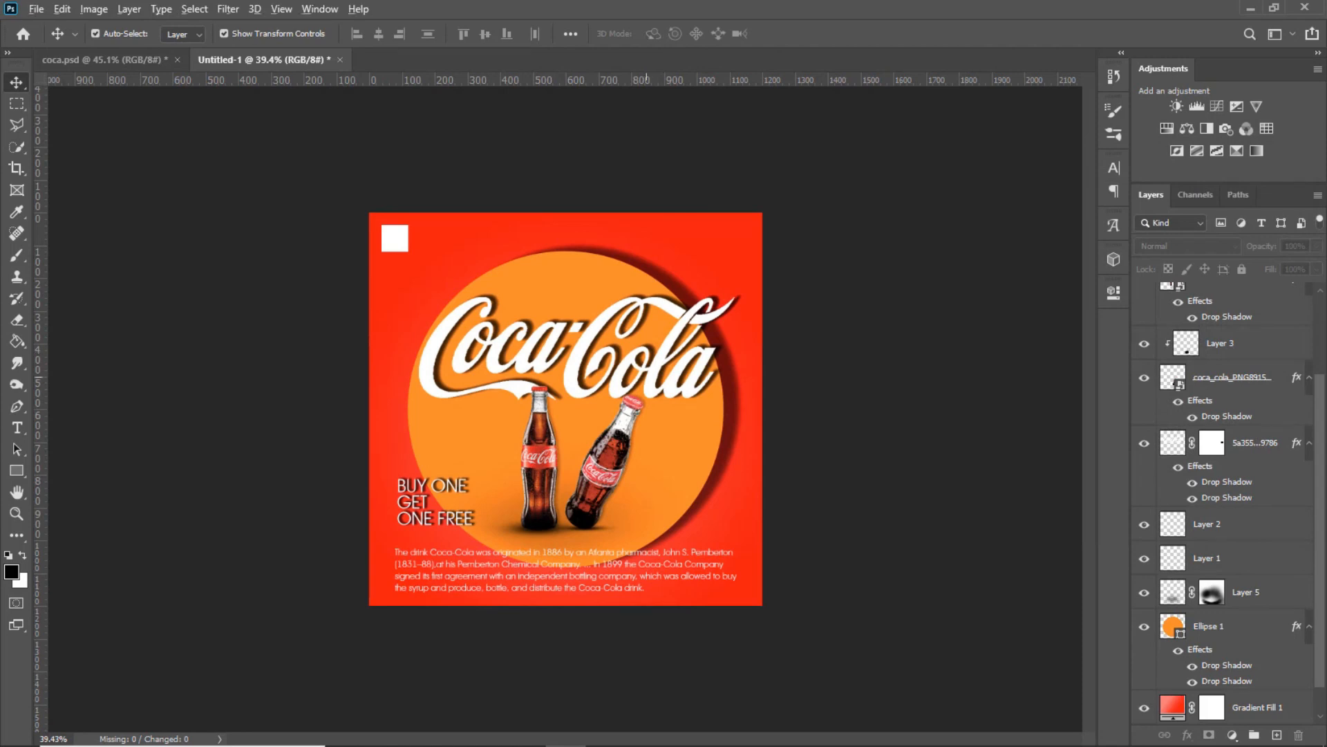
scroll(566, 408, "up", 2)
scroll(566, 408, "up", 3)
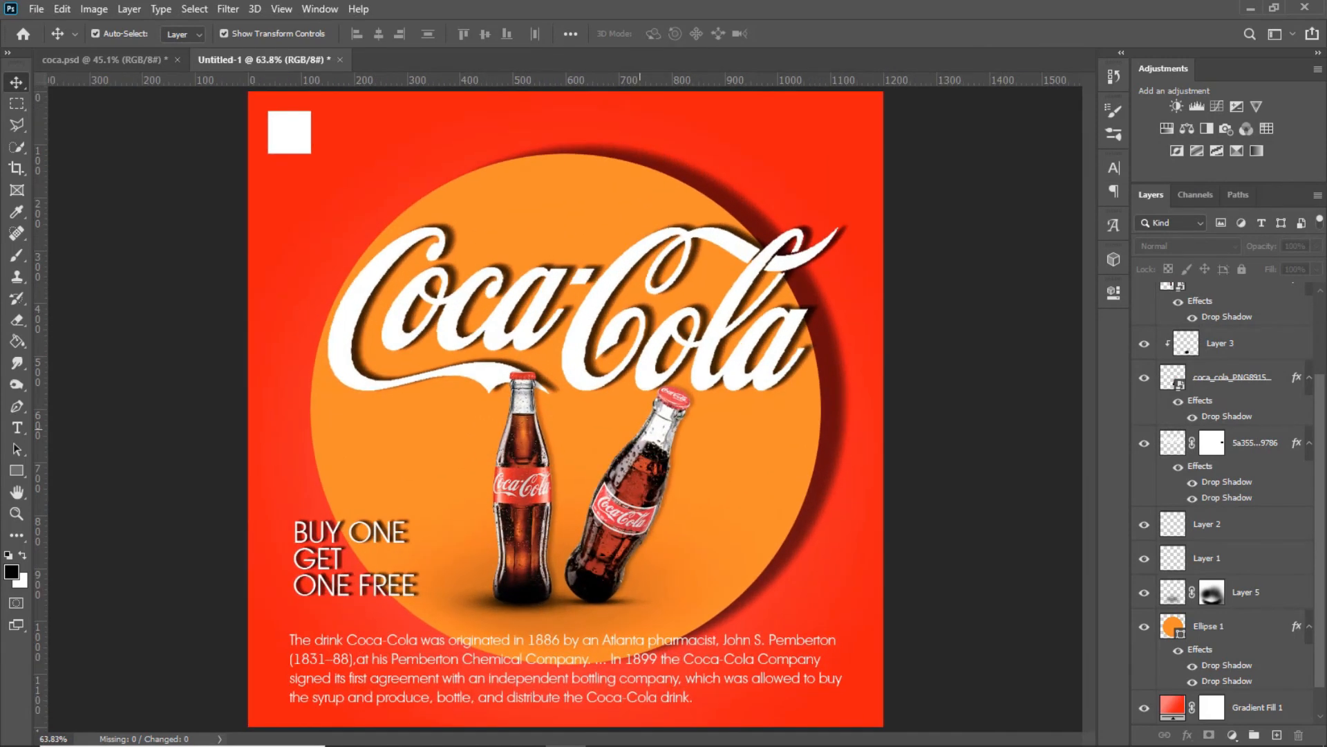